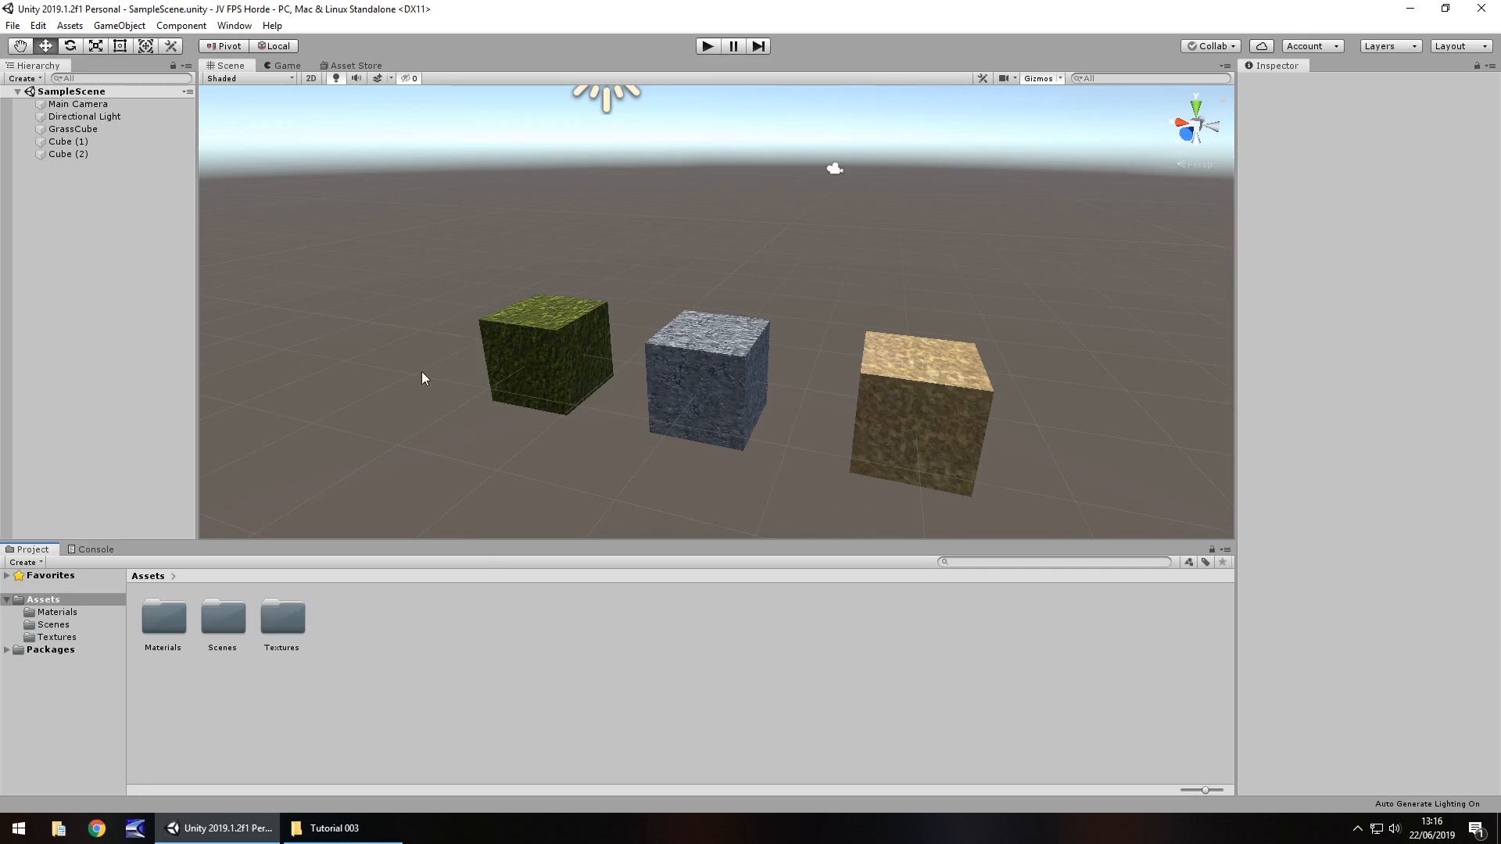
Examine the three textured cubes in the scene from several angles
right_click_drag(394, 336, 471, 349)
key("a")
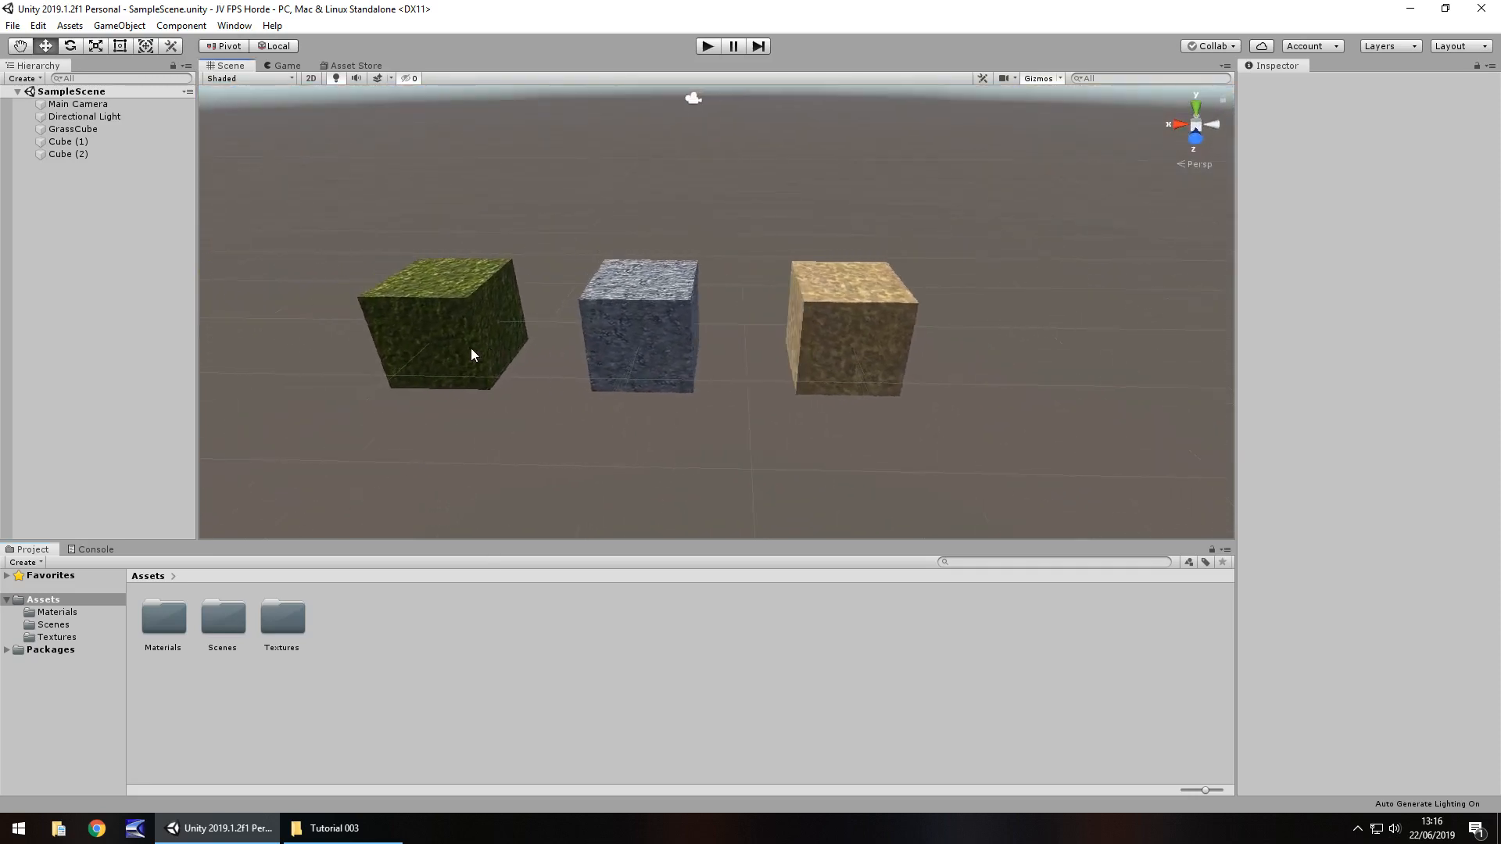
key("Left")
key("Right")
key("Right")
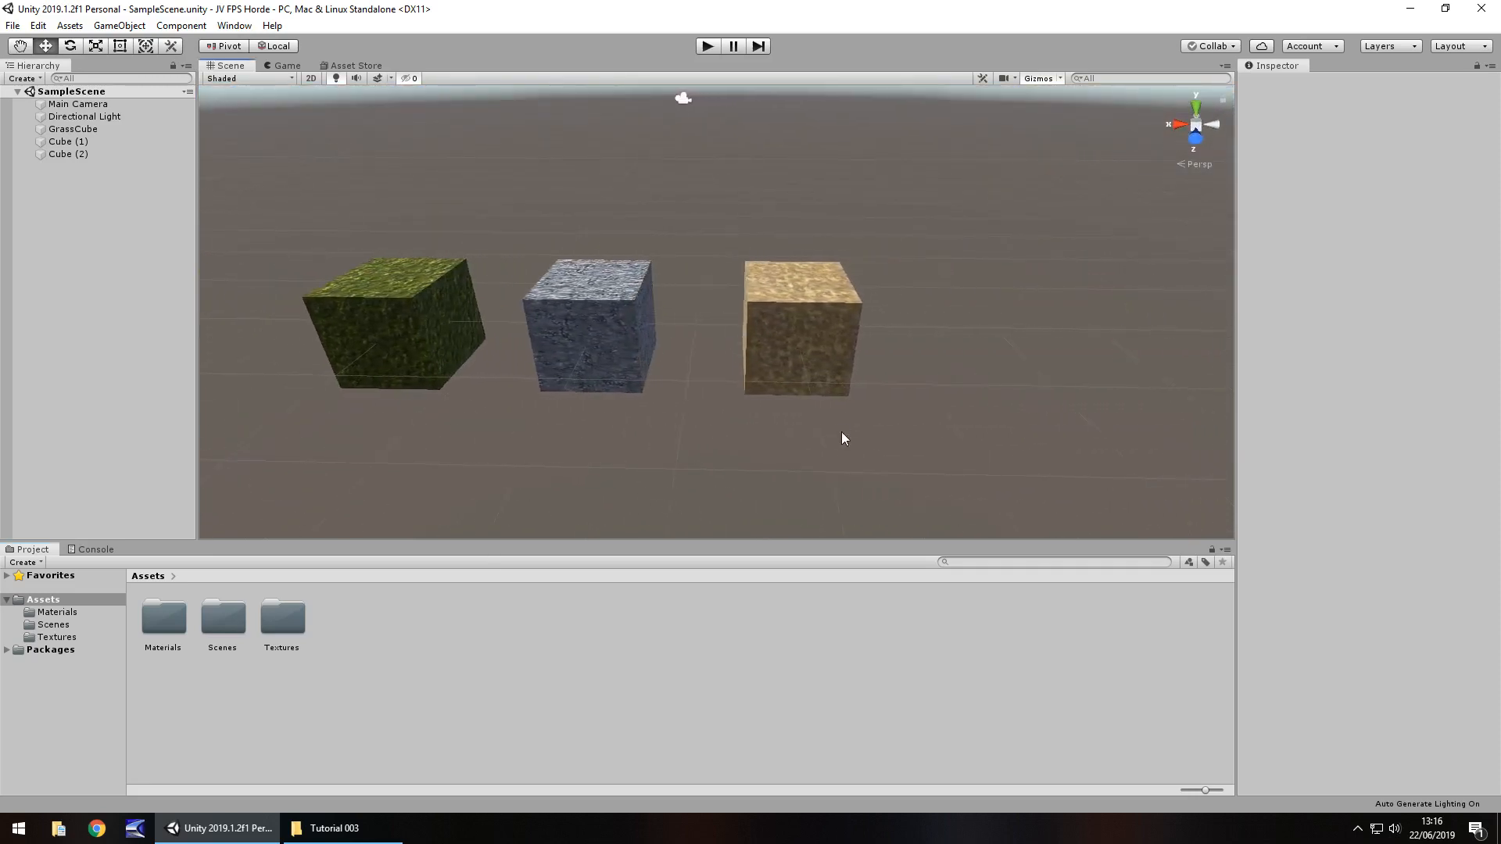
right_click_drag(842, 432, 709, 384)
right_click_drag(516, 369, 588, 419)
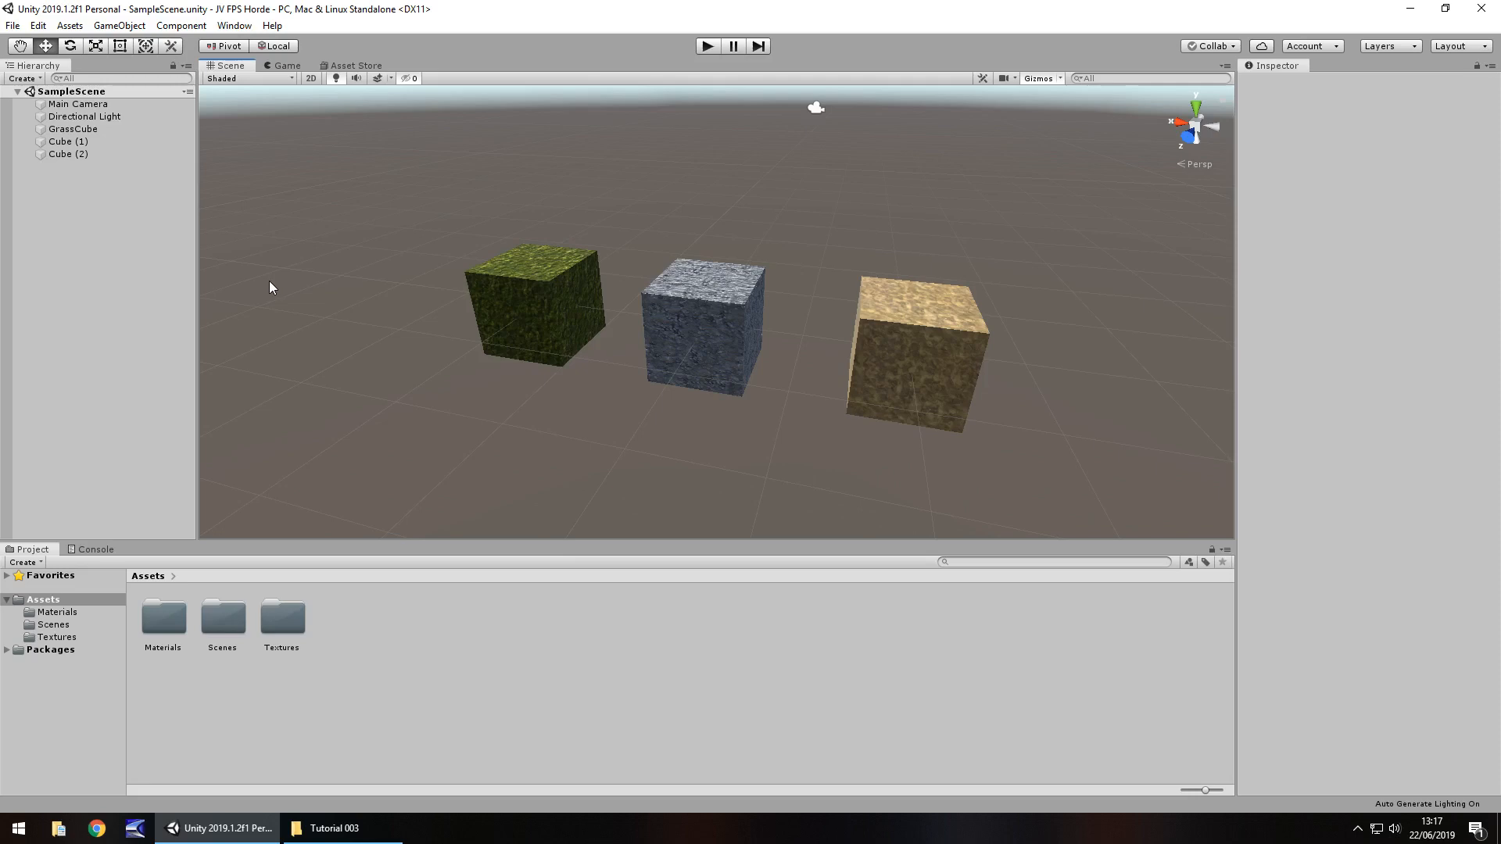
right_click_drag(427, 355, 509, 349)
key("Left")
key("Down")
key("Right")
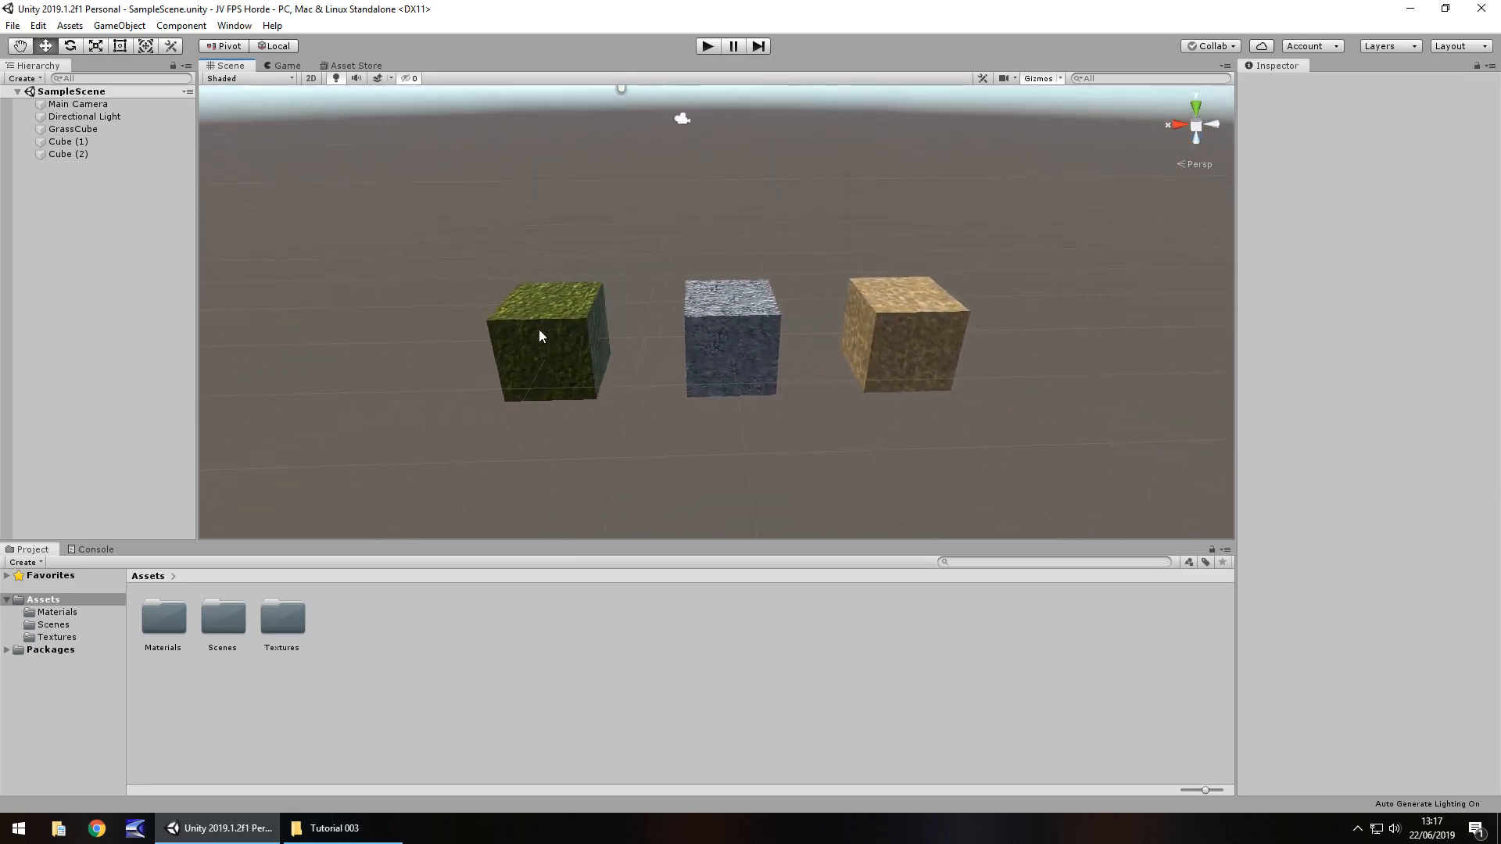
right_click_drag(706, 362, 672, 383)
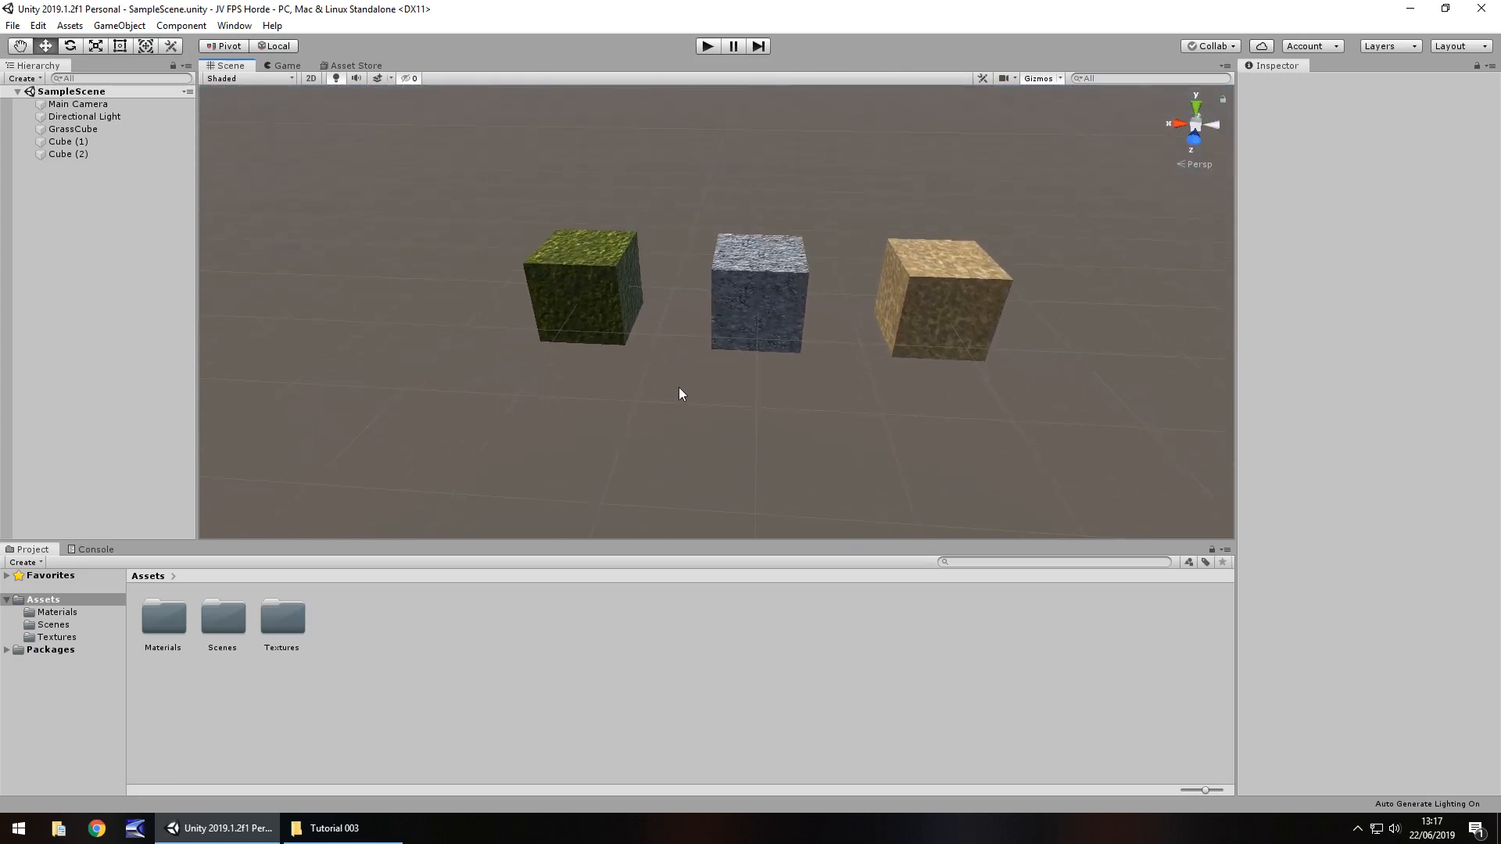
right_click_drag(678, 387, 704, 355)
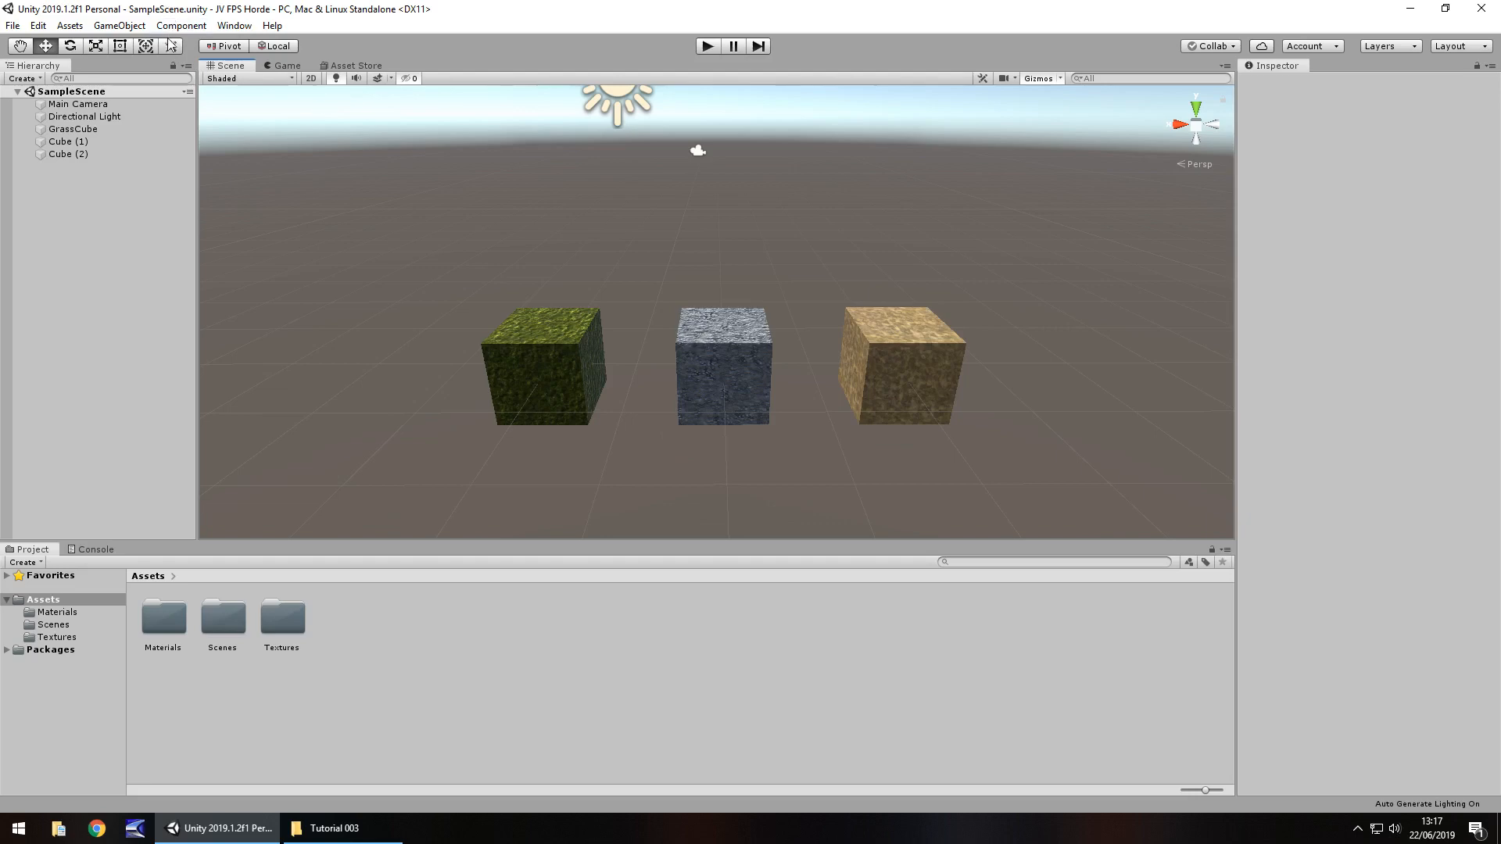
Add a 3D Terrain object to the scene
left_click(120, 26)
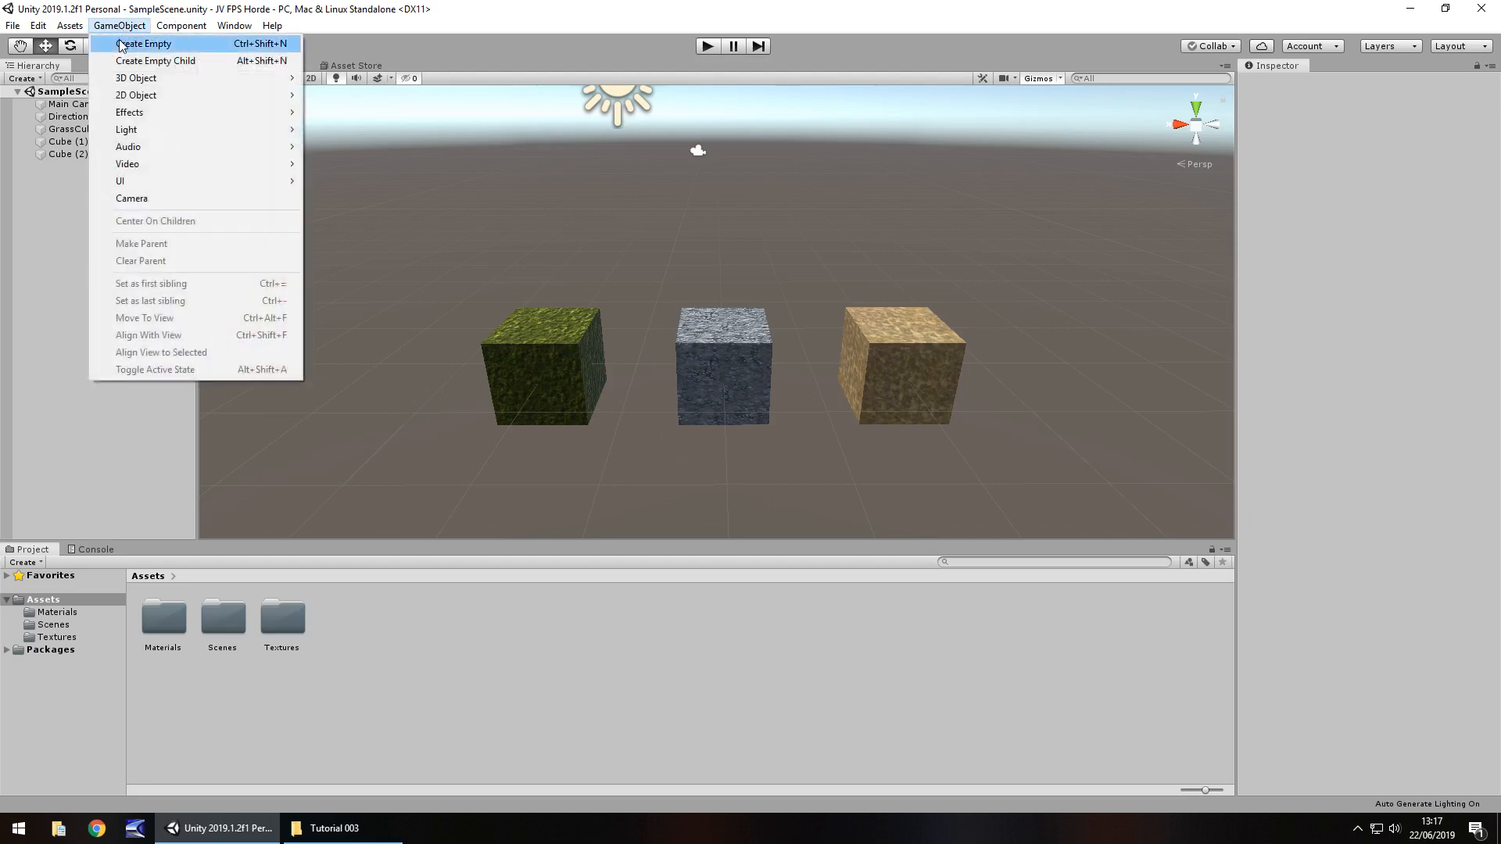
mouse_move(153, 81)
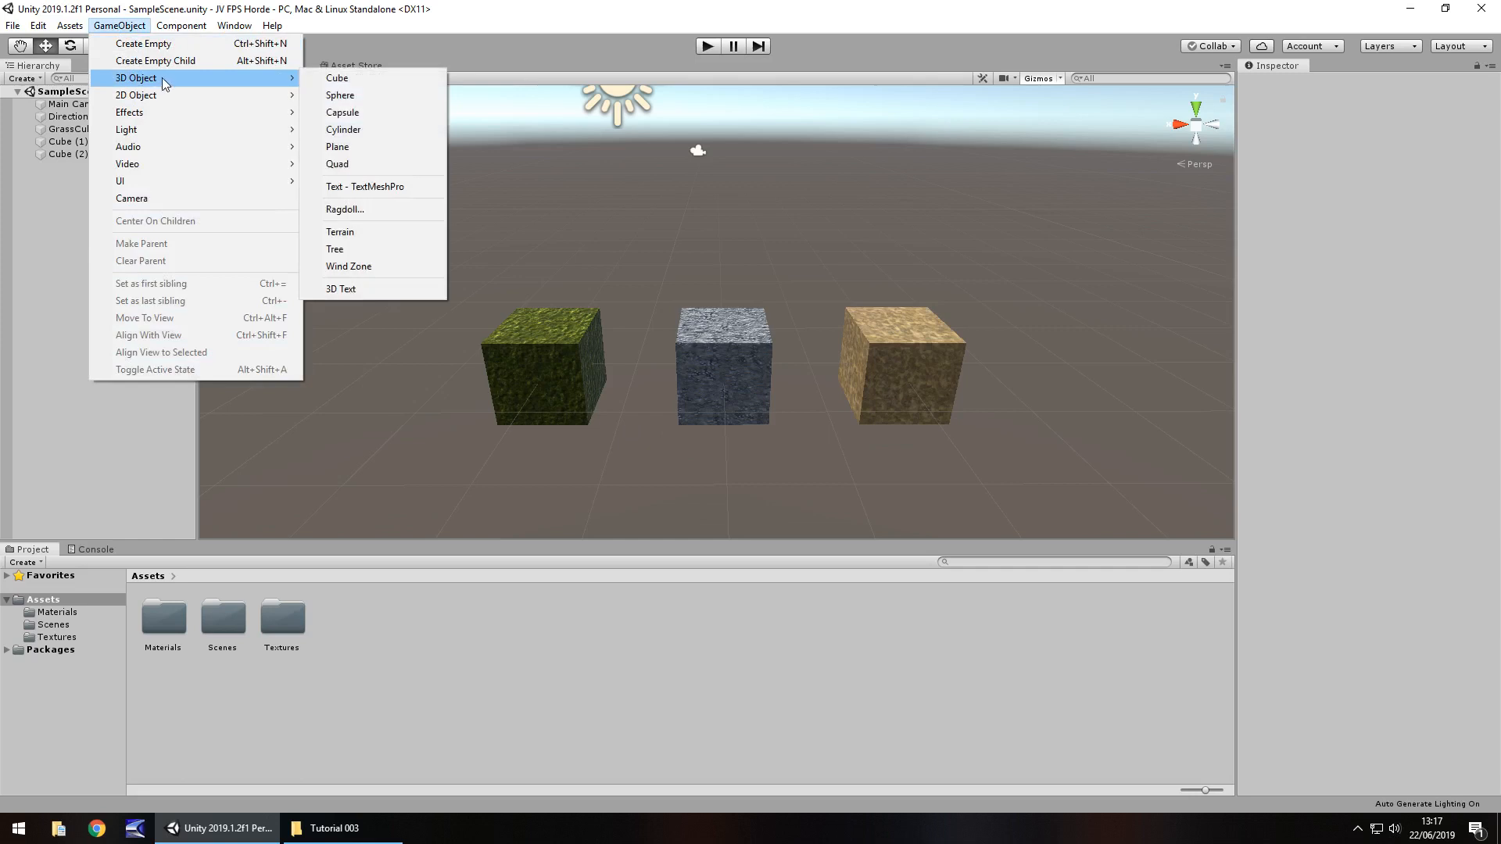
left_click(361, 234)
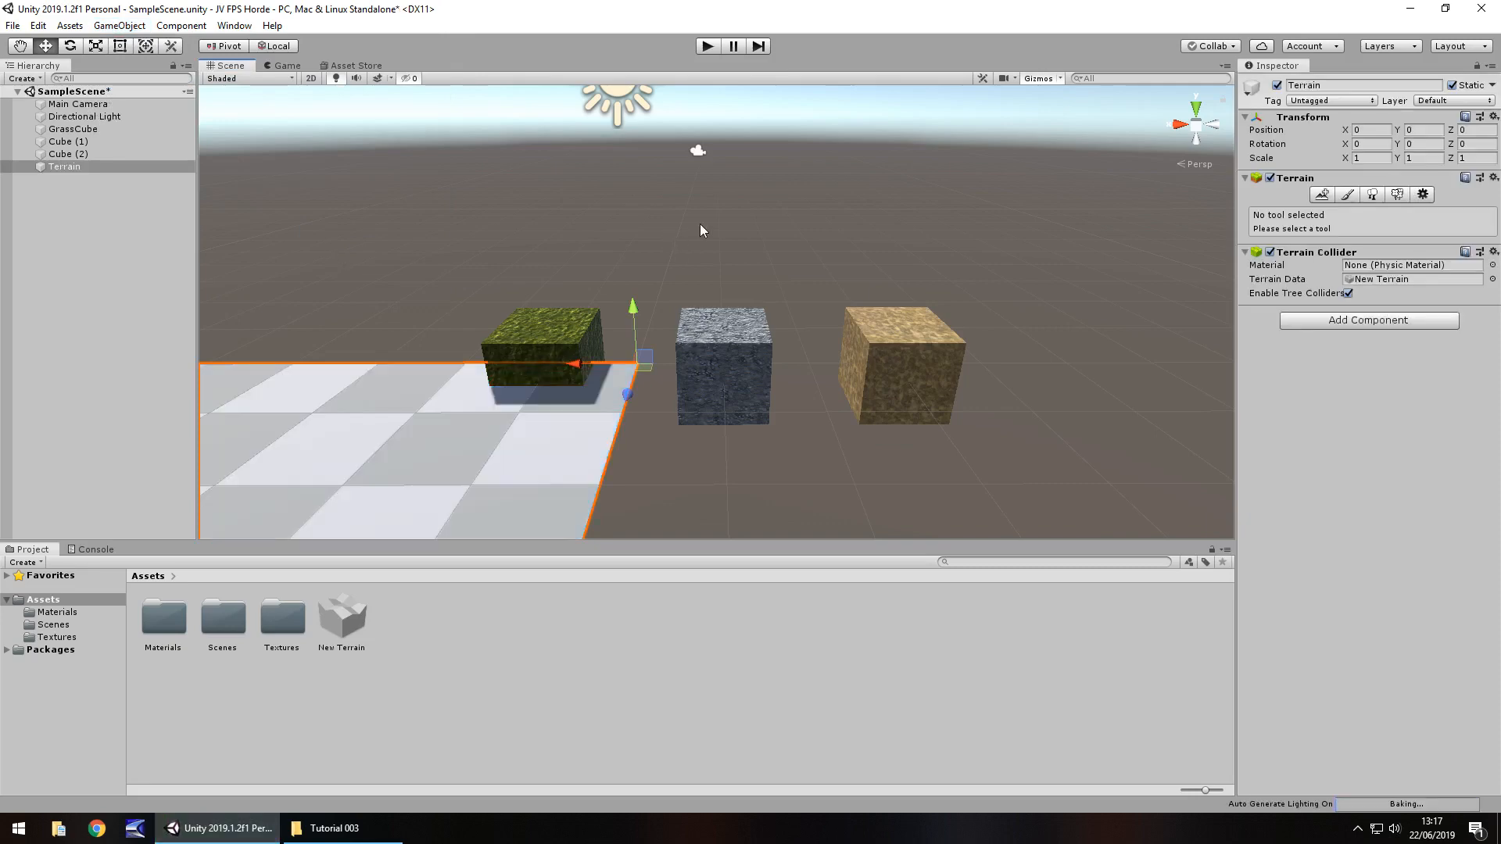
Inspect the new terrain's extent and its corner near the cubes from different distances and angles
right_click_drag(701, 225, 318, 297)
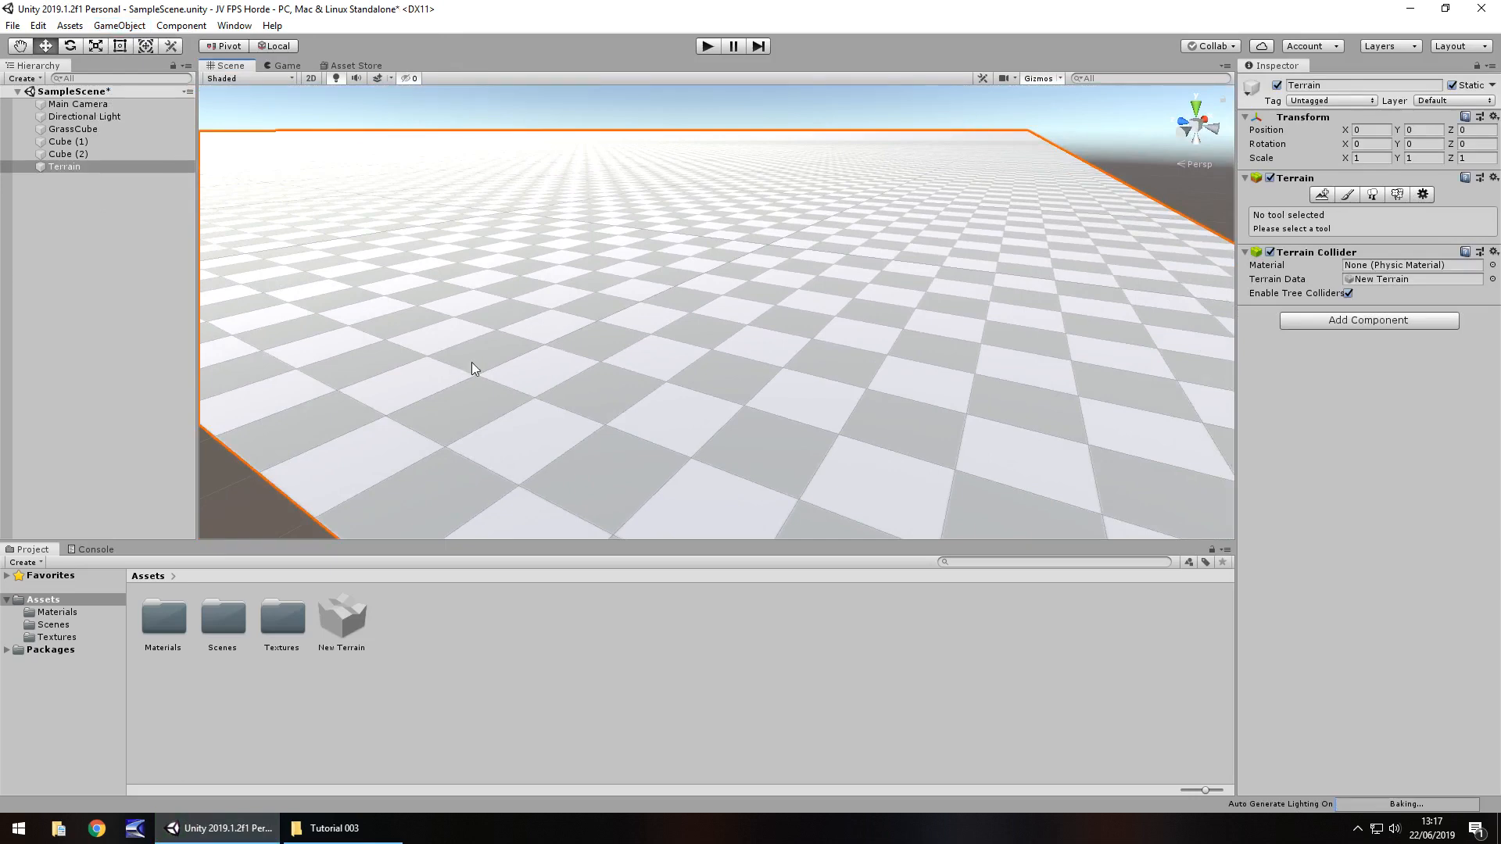
scroll(472, 363, "down", 7)
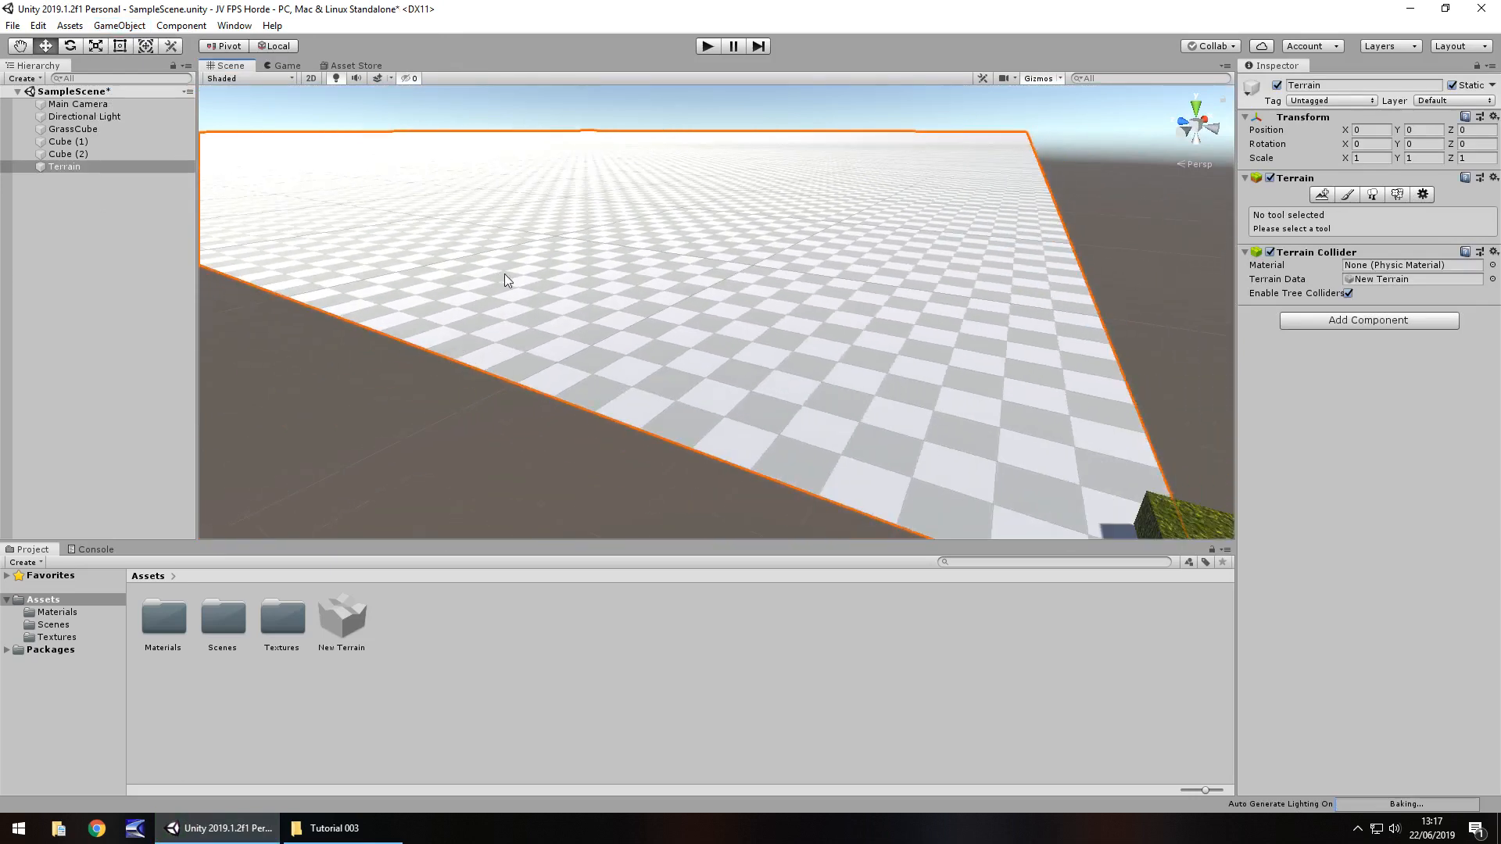
middle_click_drag(571, 288, 1081, 609)
scroll(732, 275, "down", 3)
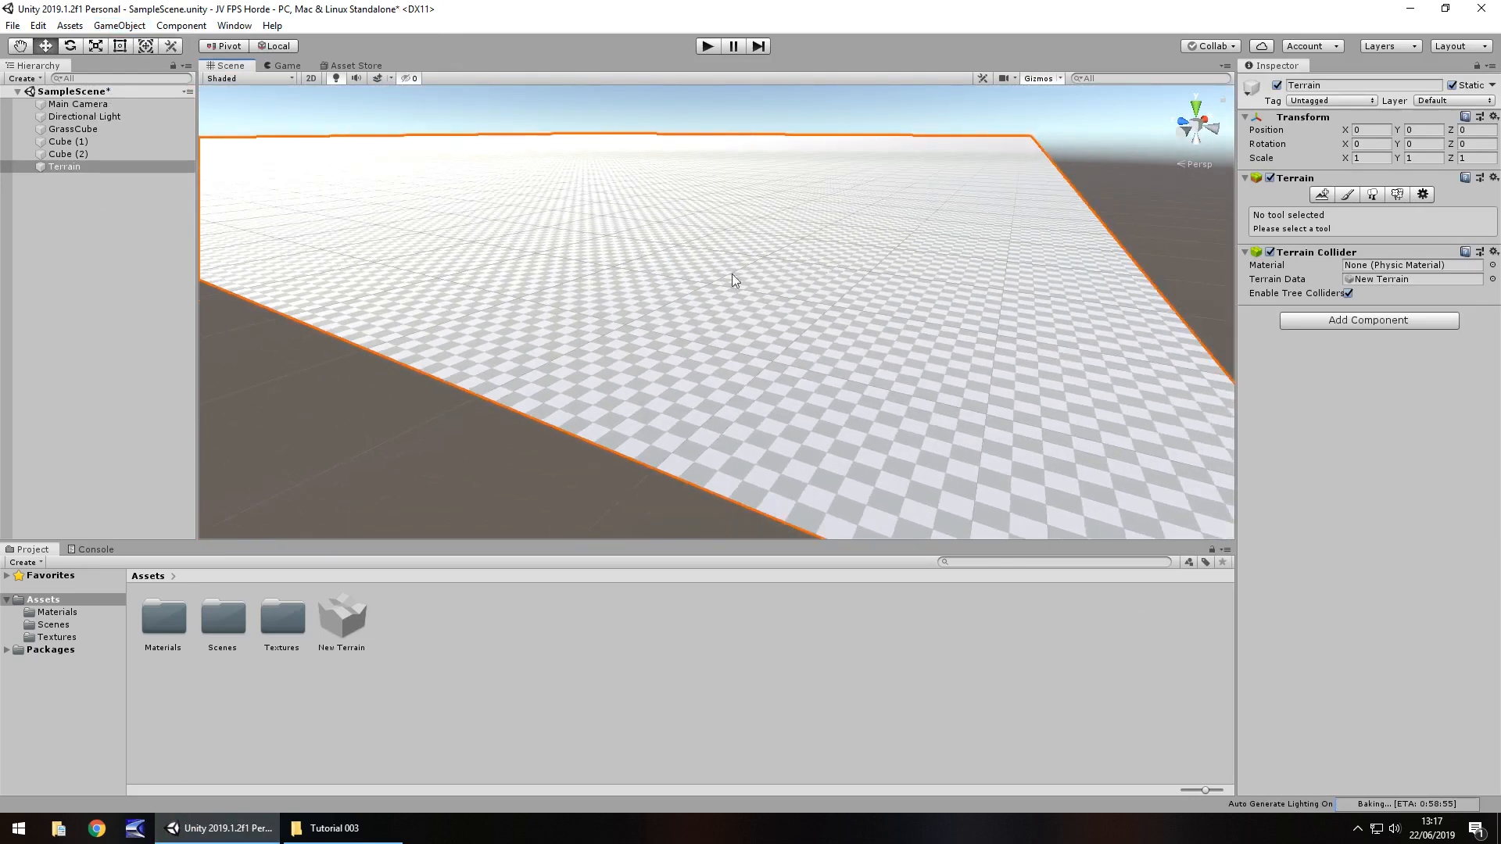
middle_click_drag(732, 279, 620, 300)
scroll(429, 232, "up", 5)
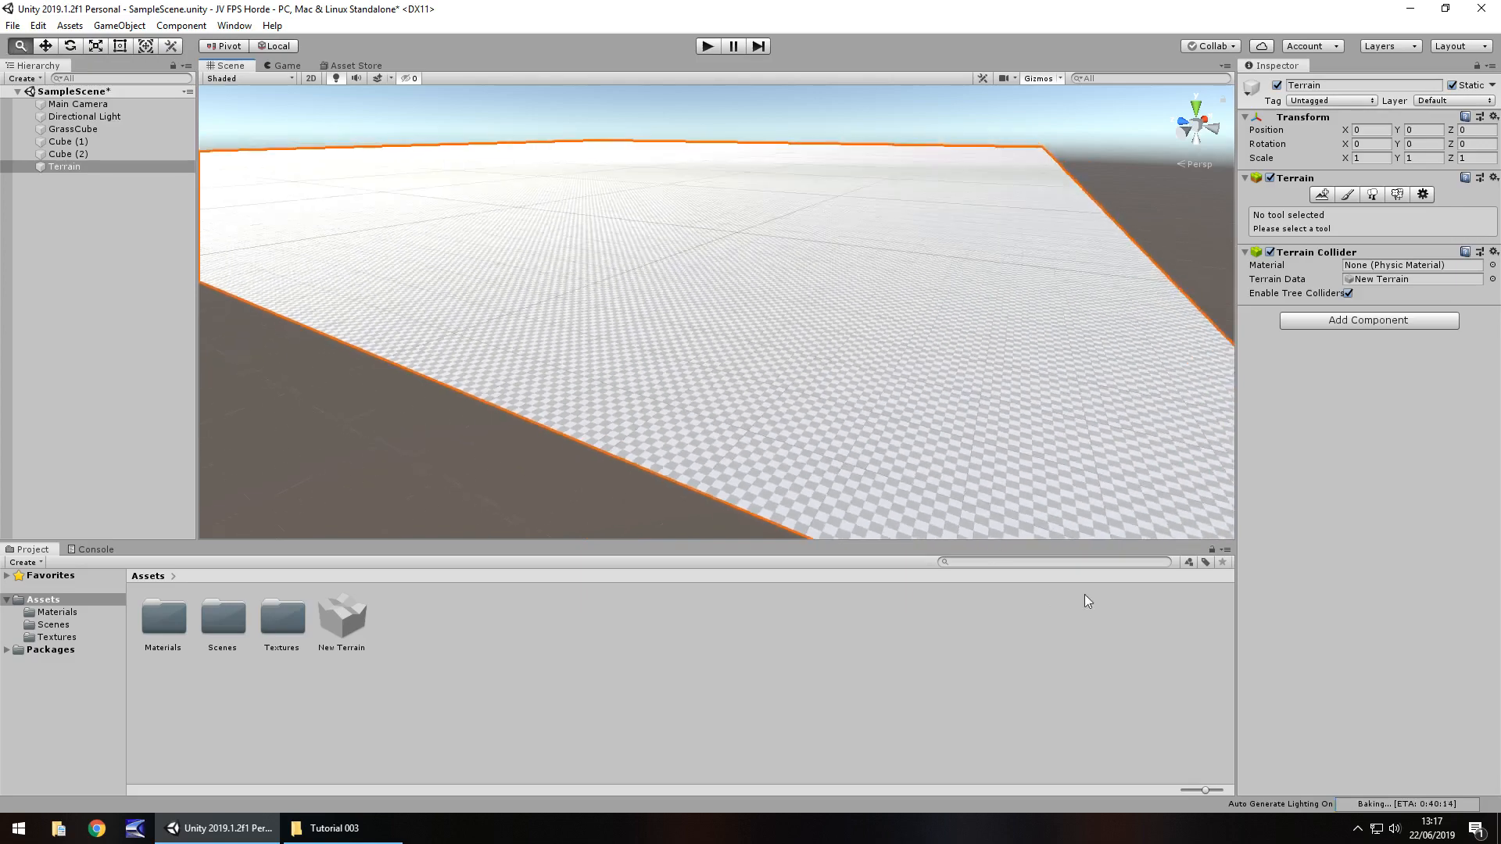
mouse_move(436, 175)
right_mouse_down()
mouse_move(727, 282)
mouse_move(786, 278)
right_mouse_up()
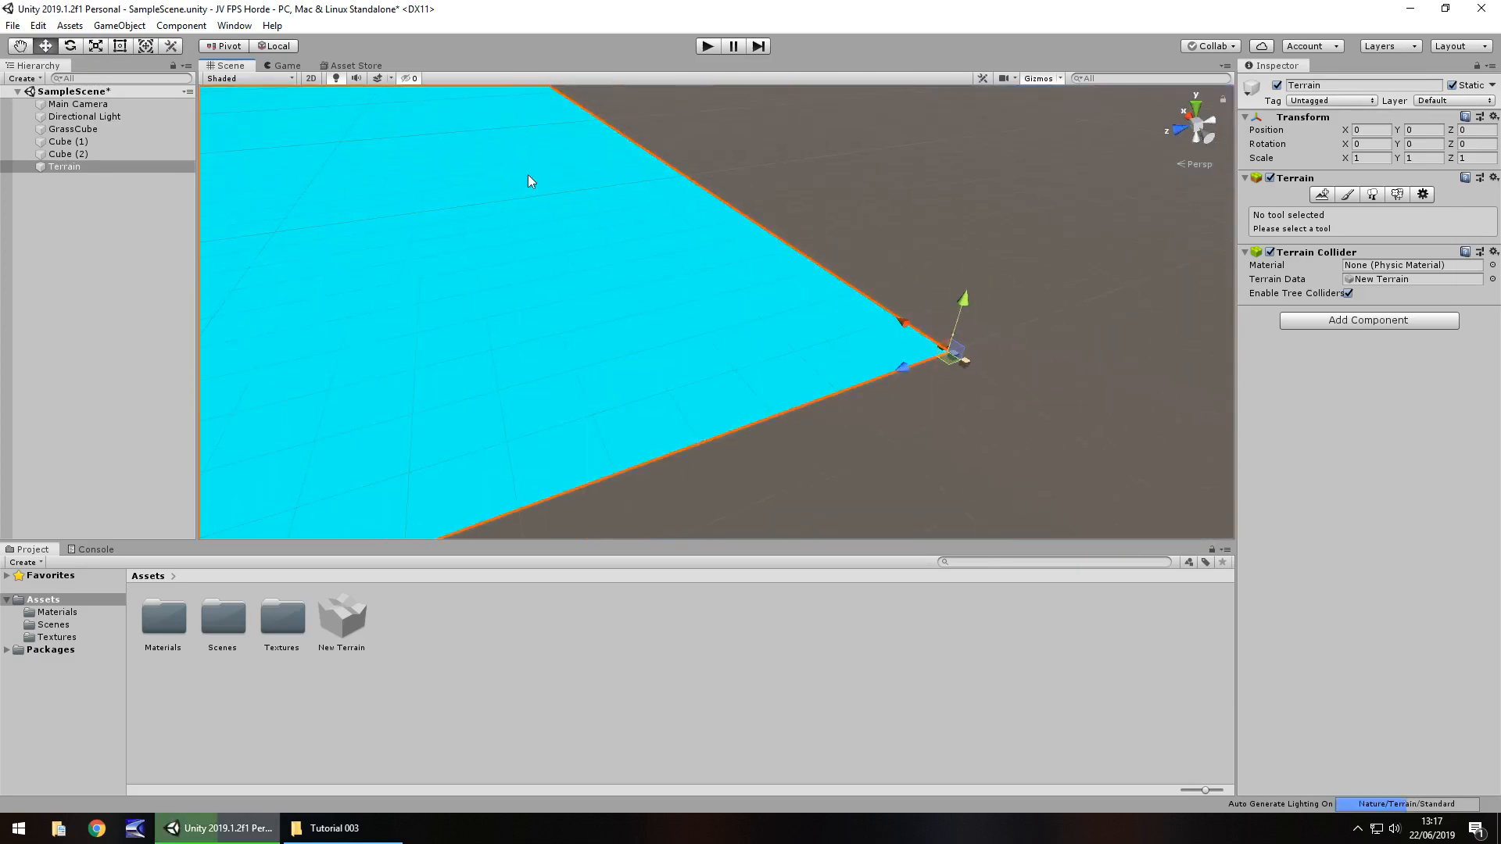
scroll(671, 327, "down", 4)
scroll(500, 286, "down", 4)
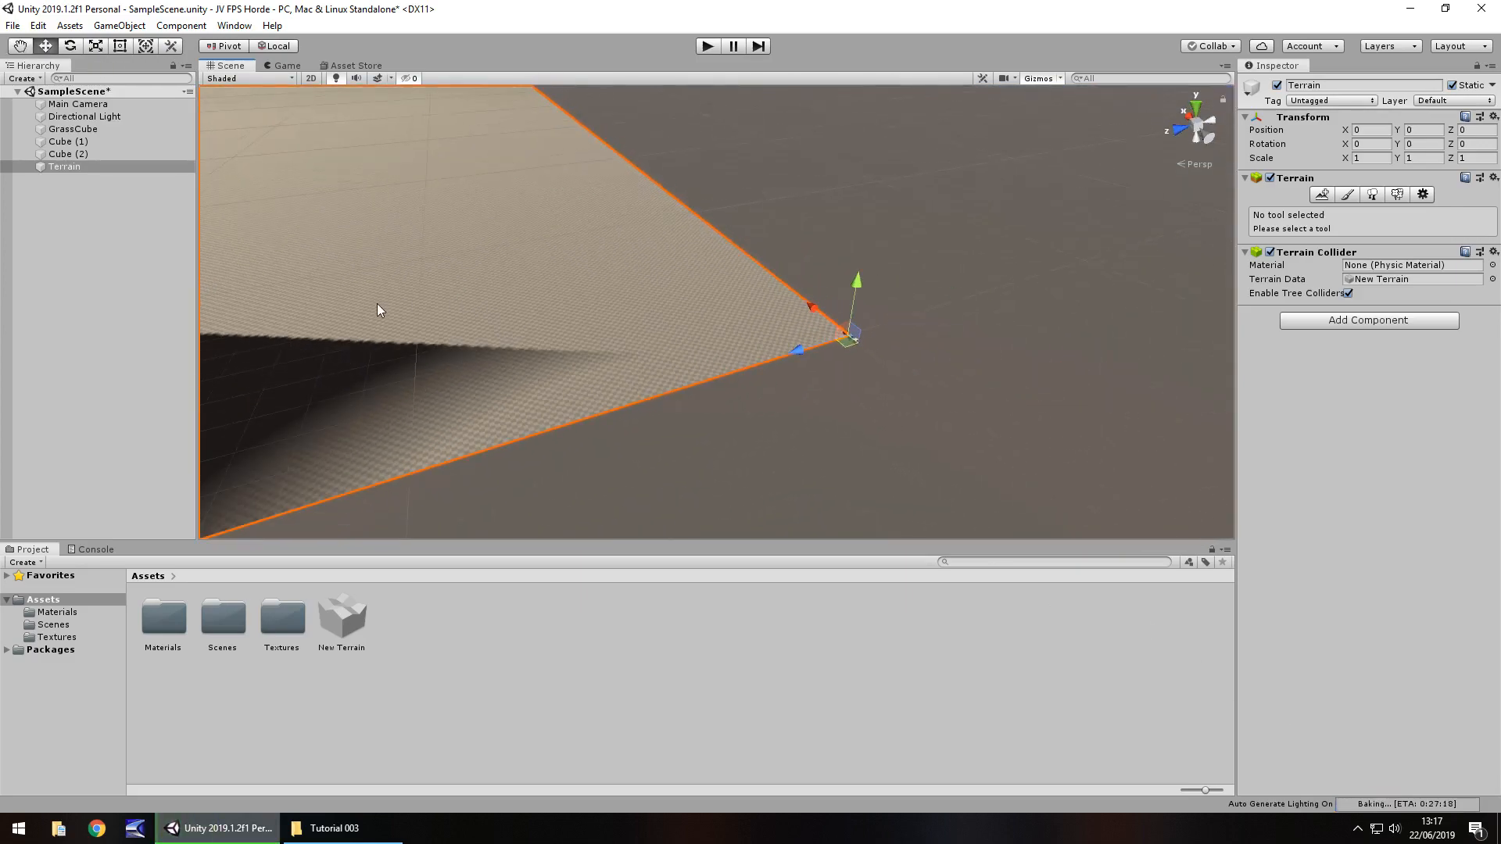
mouse_move(377, 303)
middle_mouse_down()
mouse_move(941, 375)
mouse_move(815, 331)
middle_mouse_up()
mouse_move(815, 331)
left_mouse_down("alt")
mouse_move(479, 281)
mouse_move(659, 295)
mouse_move(880, 362)
mouse_move(750, 328)
mouse_move(834, 325)
left_mouse_up("alt")
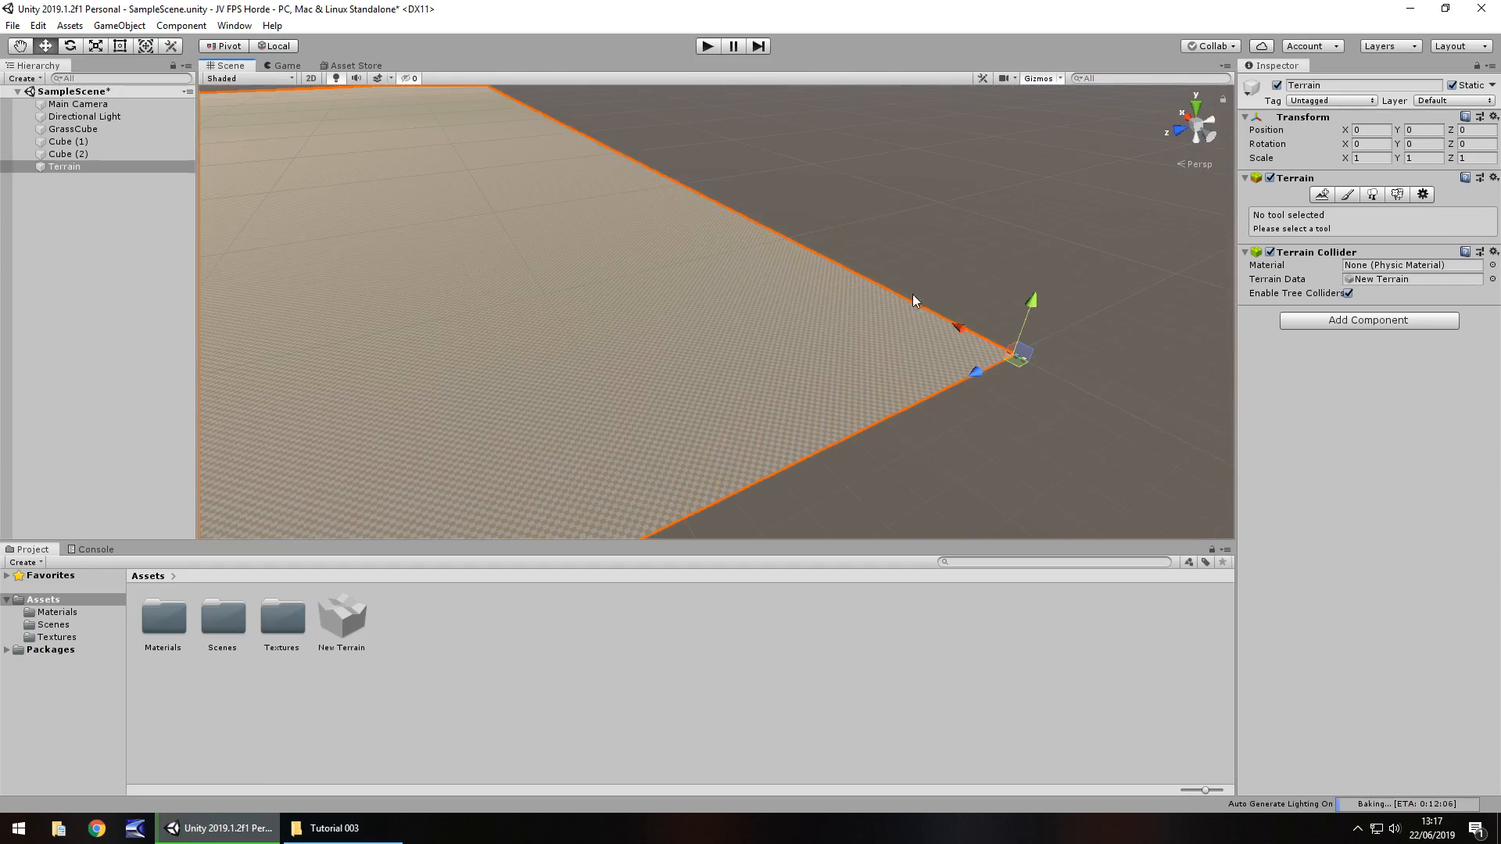
Review the terrain's settings, from the basic options through mesh resolution, texture resolution and lightmaps
left_click(1423, 194)
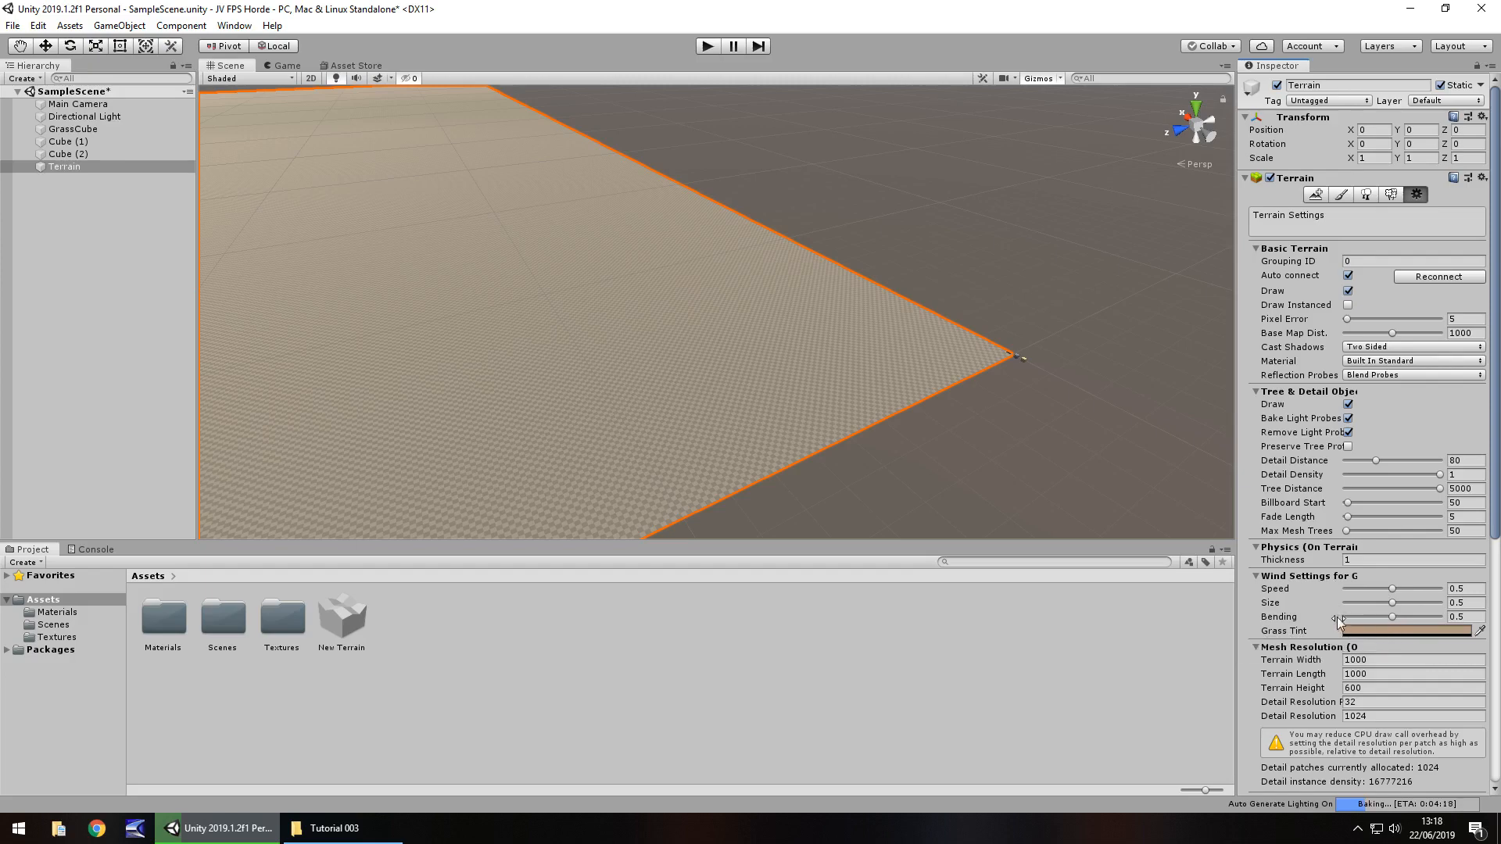
scroll(1338, 617, "down", 5)
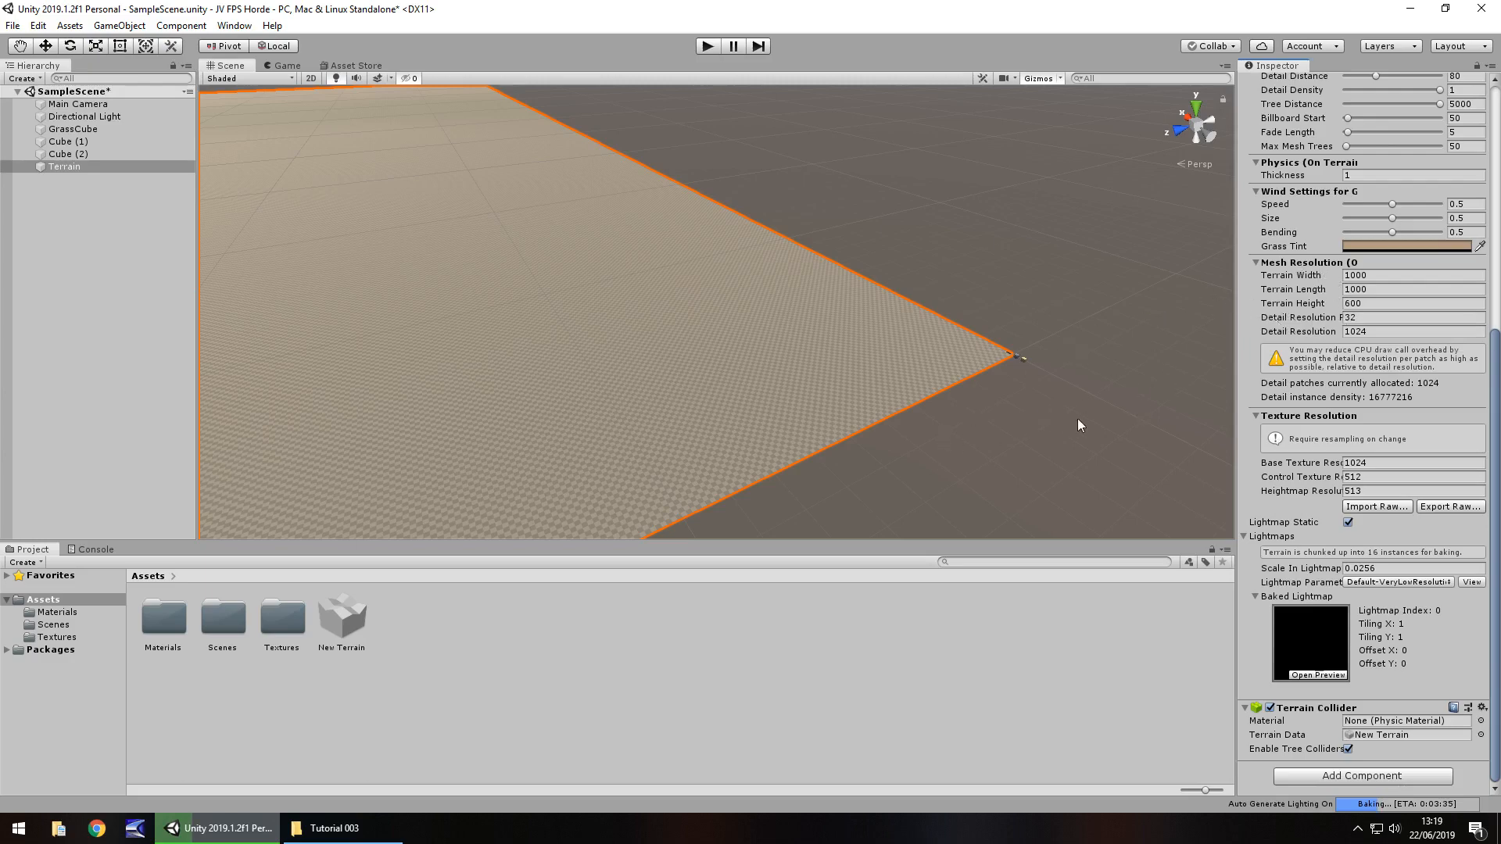
right_click_drag(1100, 483, 1104, 384)
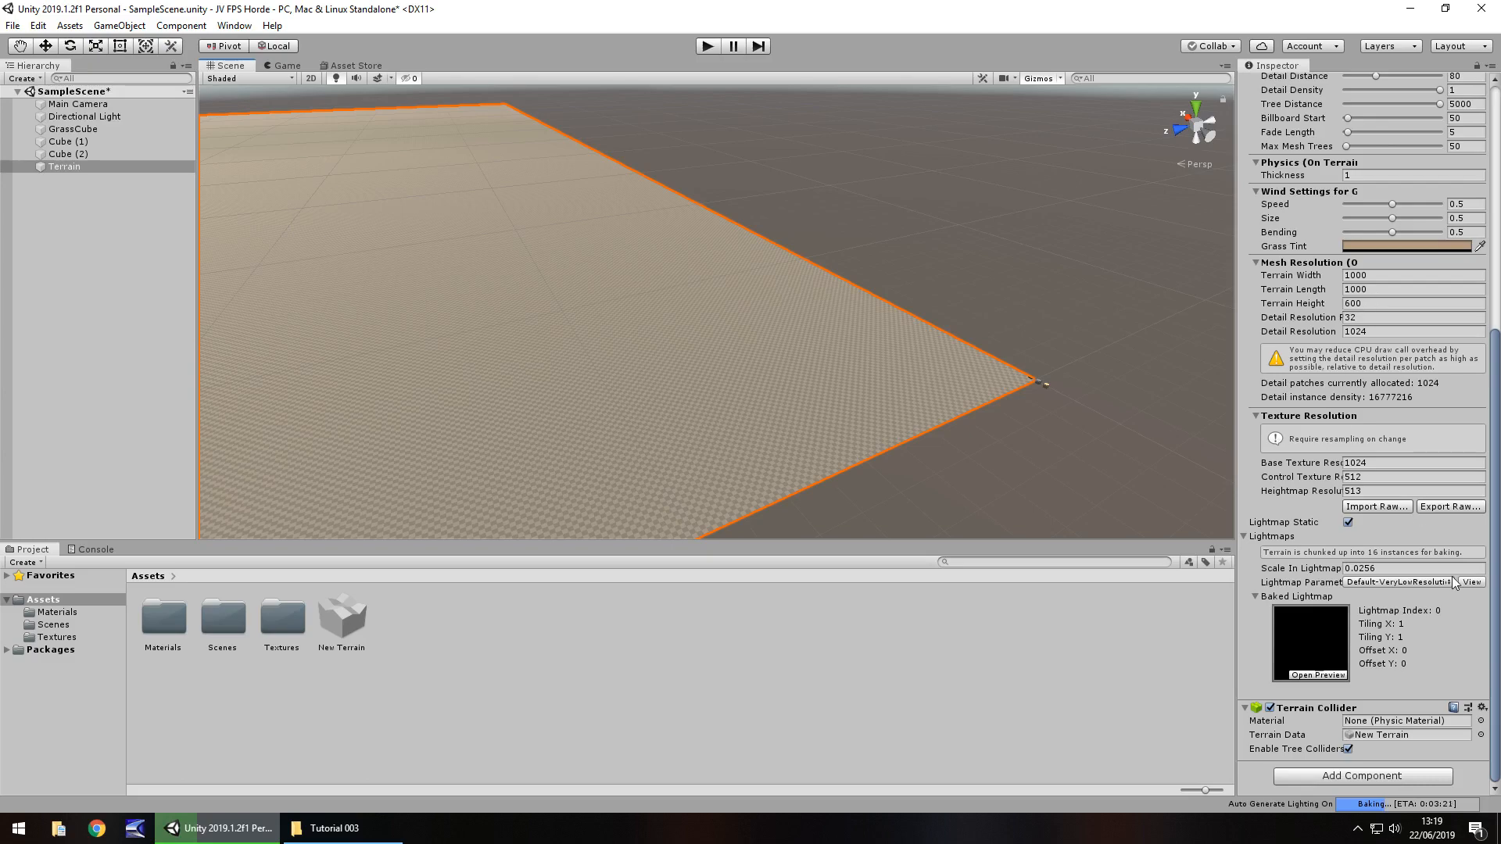
scroll(1438, 591, "up", 5)
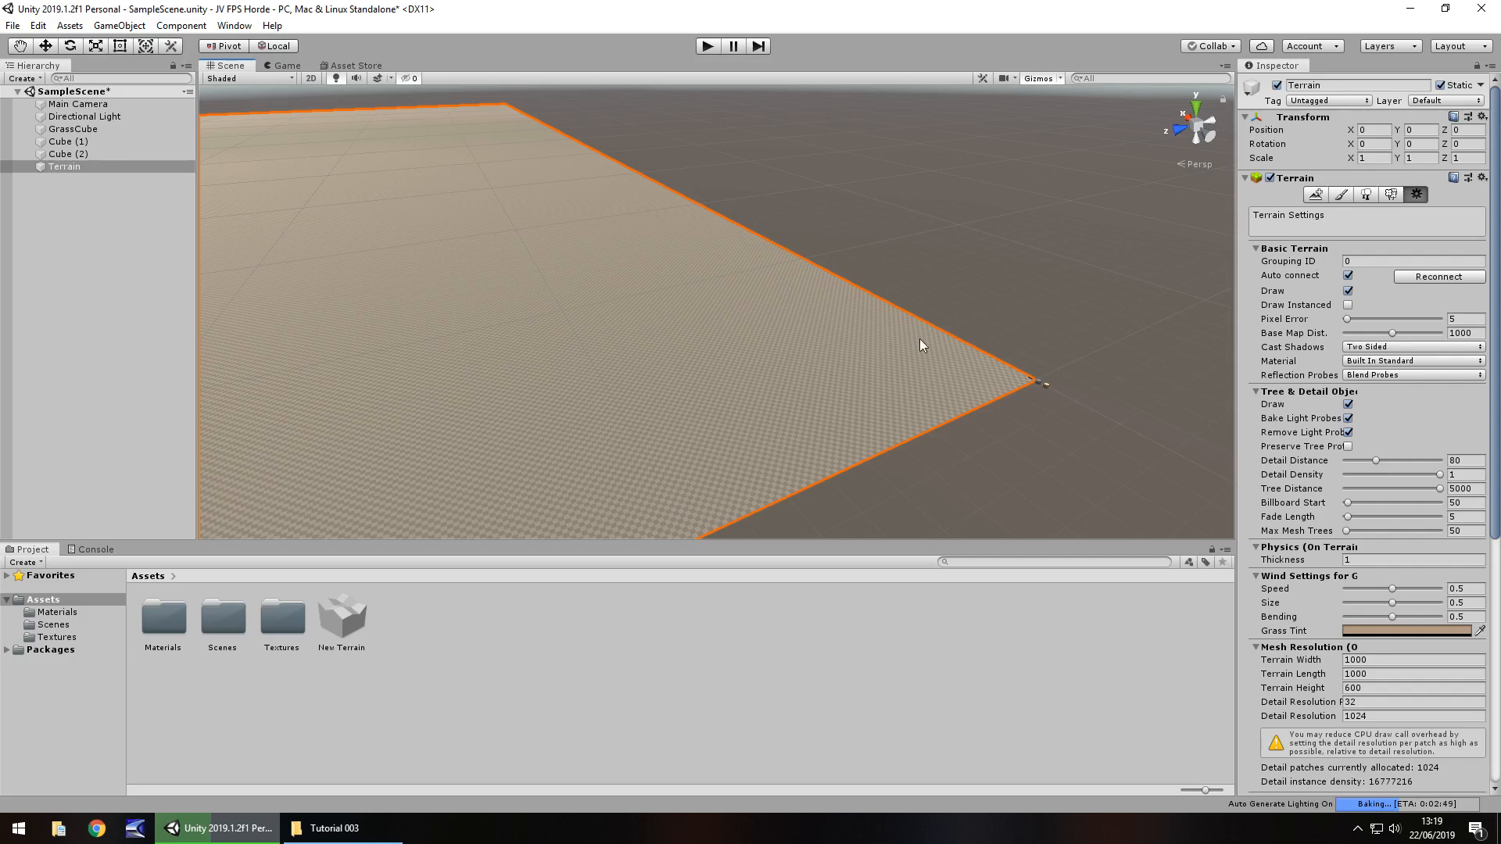
Switch the terrain to painting with the Paint Texture tool
left_click(1342, 195)
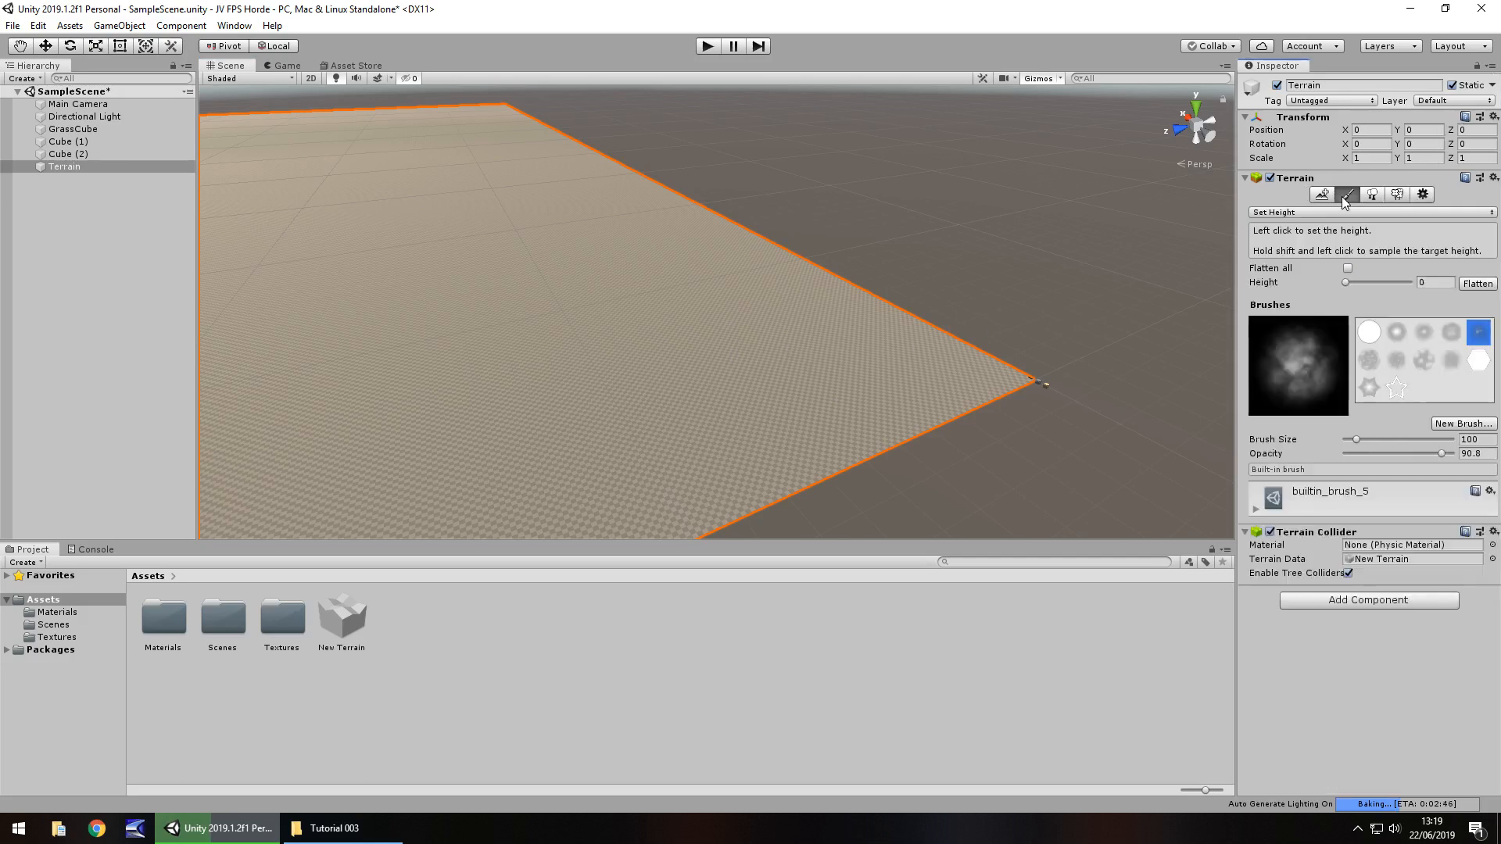
left_click(1296, 214)
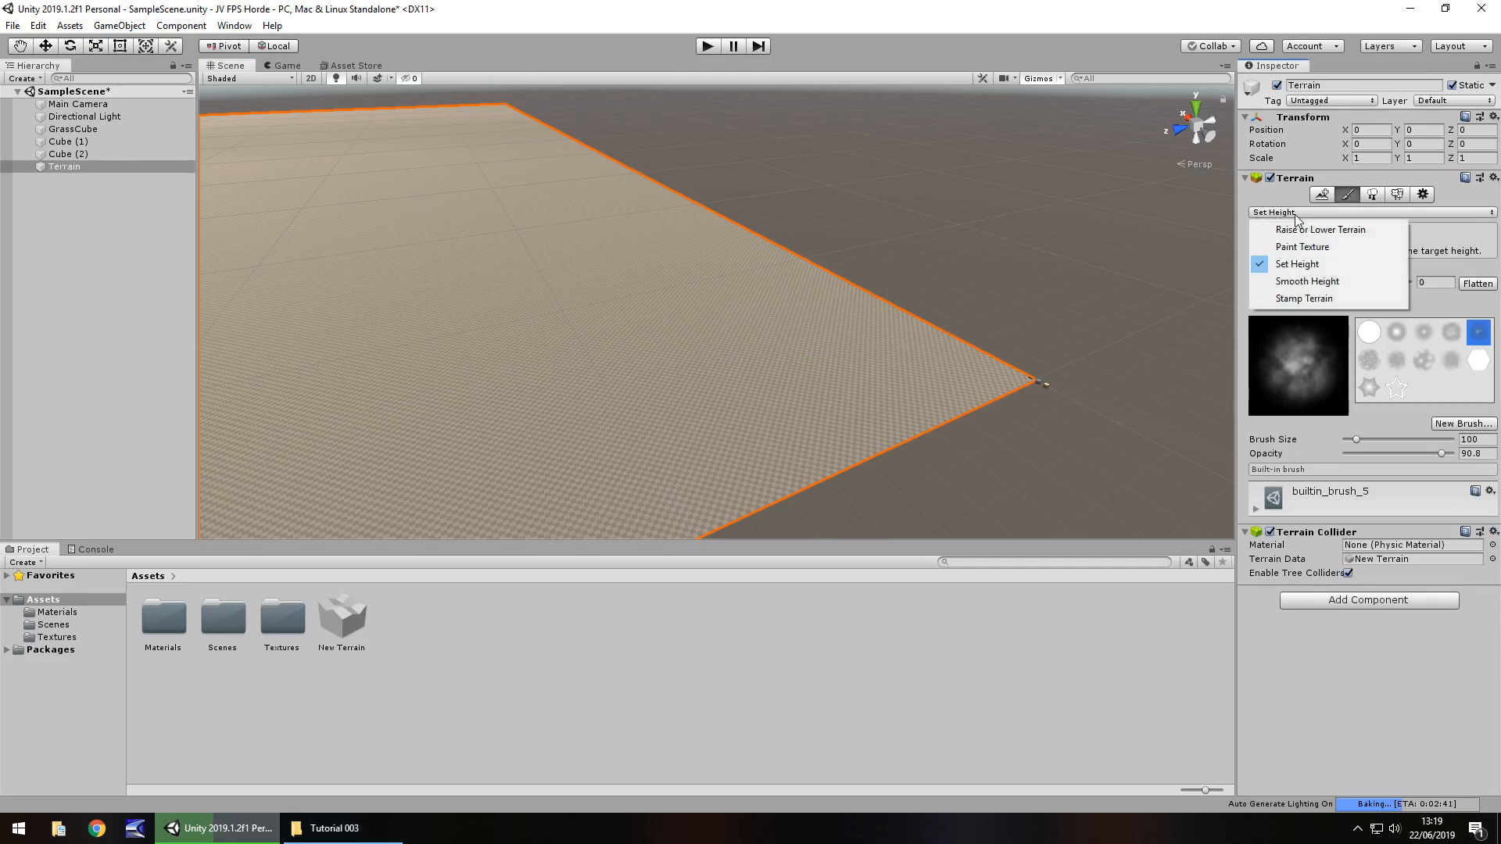
left_click(1330, 247)
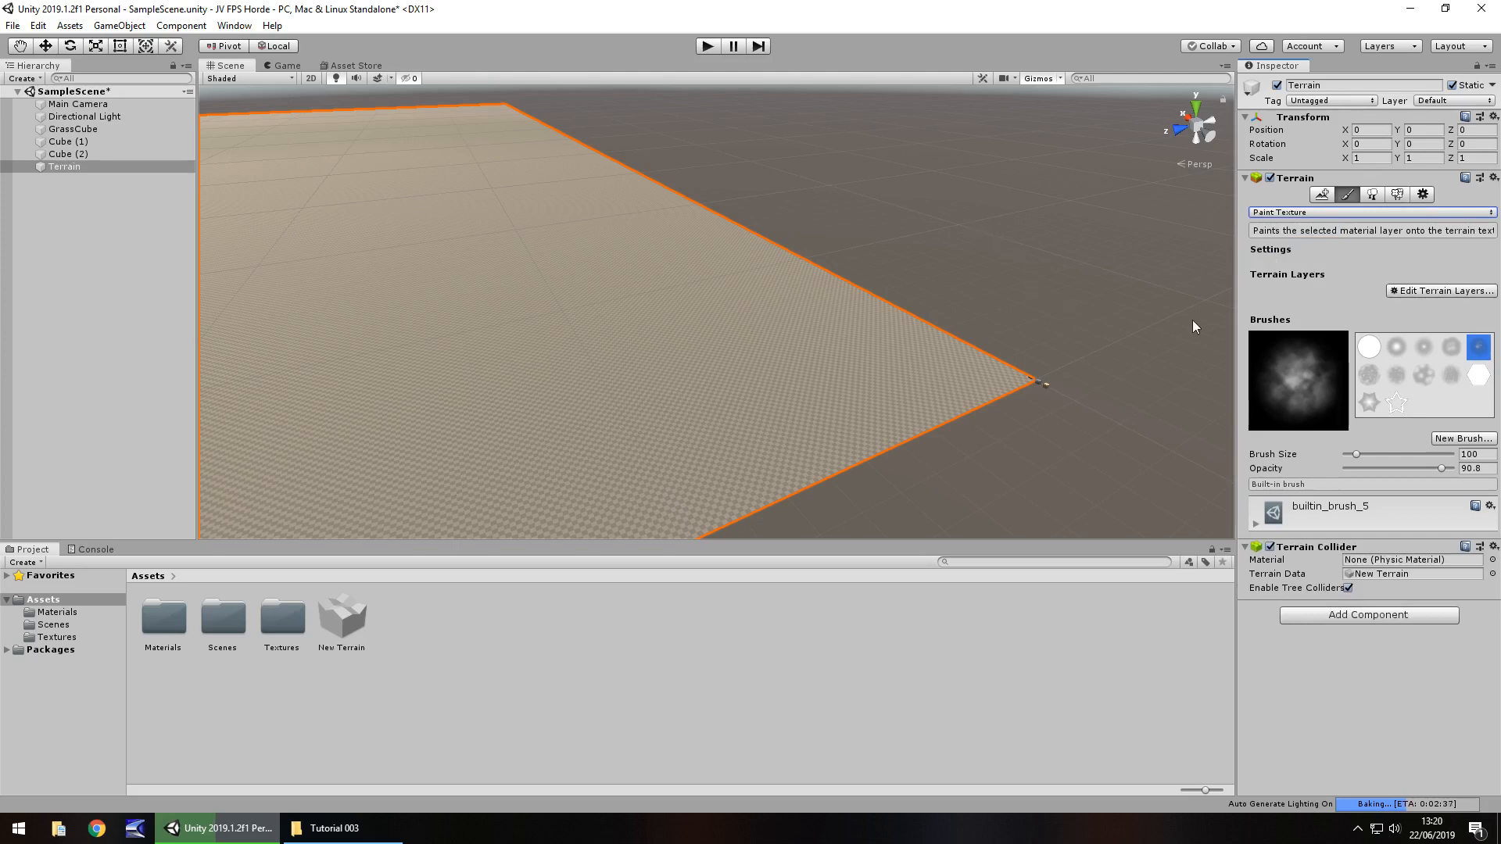
left_click(1443, 294)
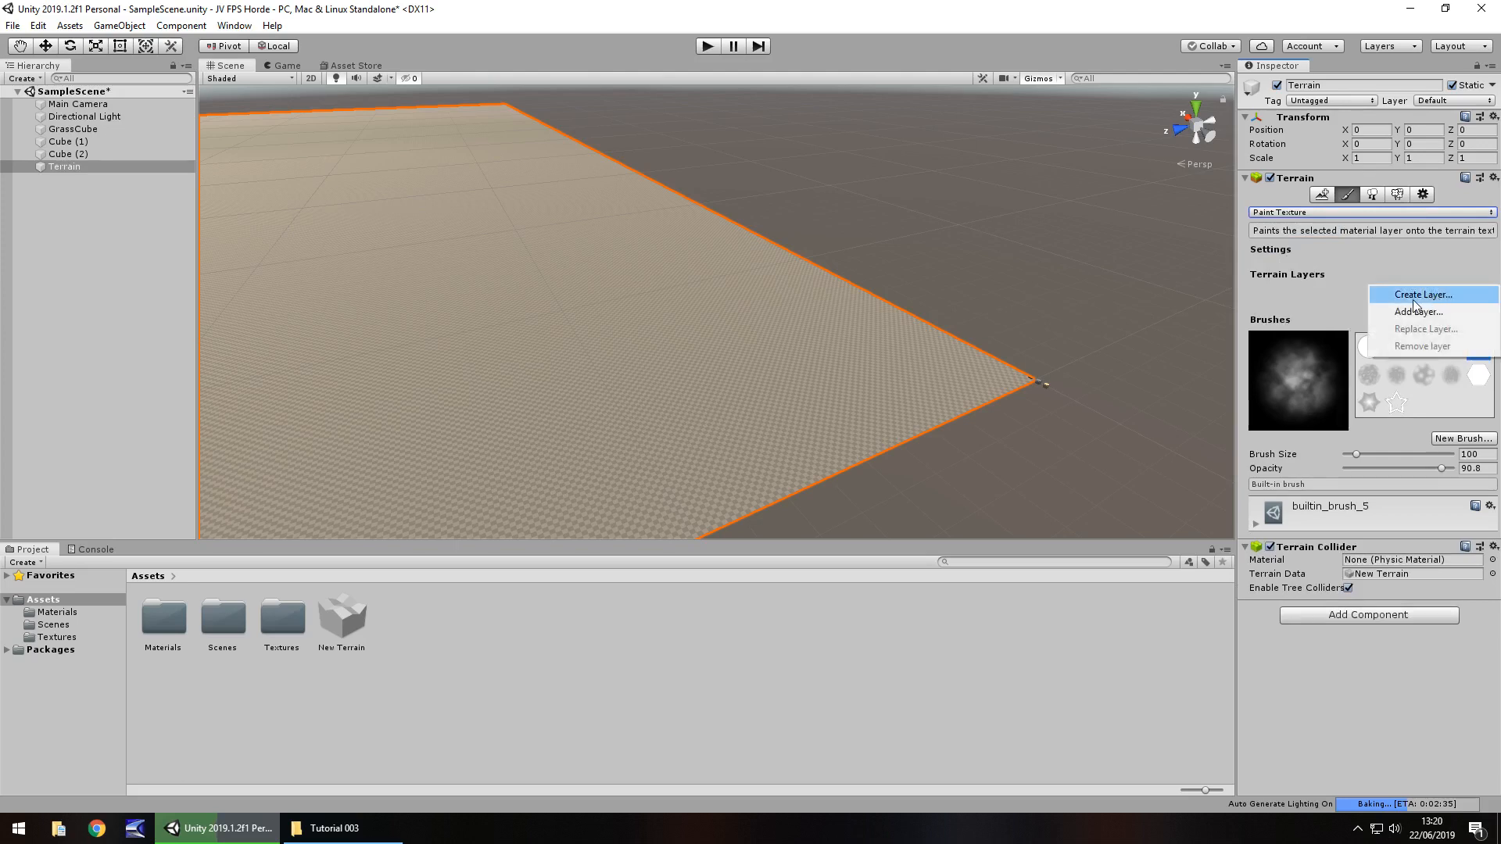
left_click(1416, 312)
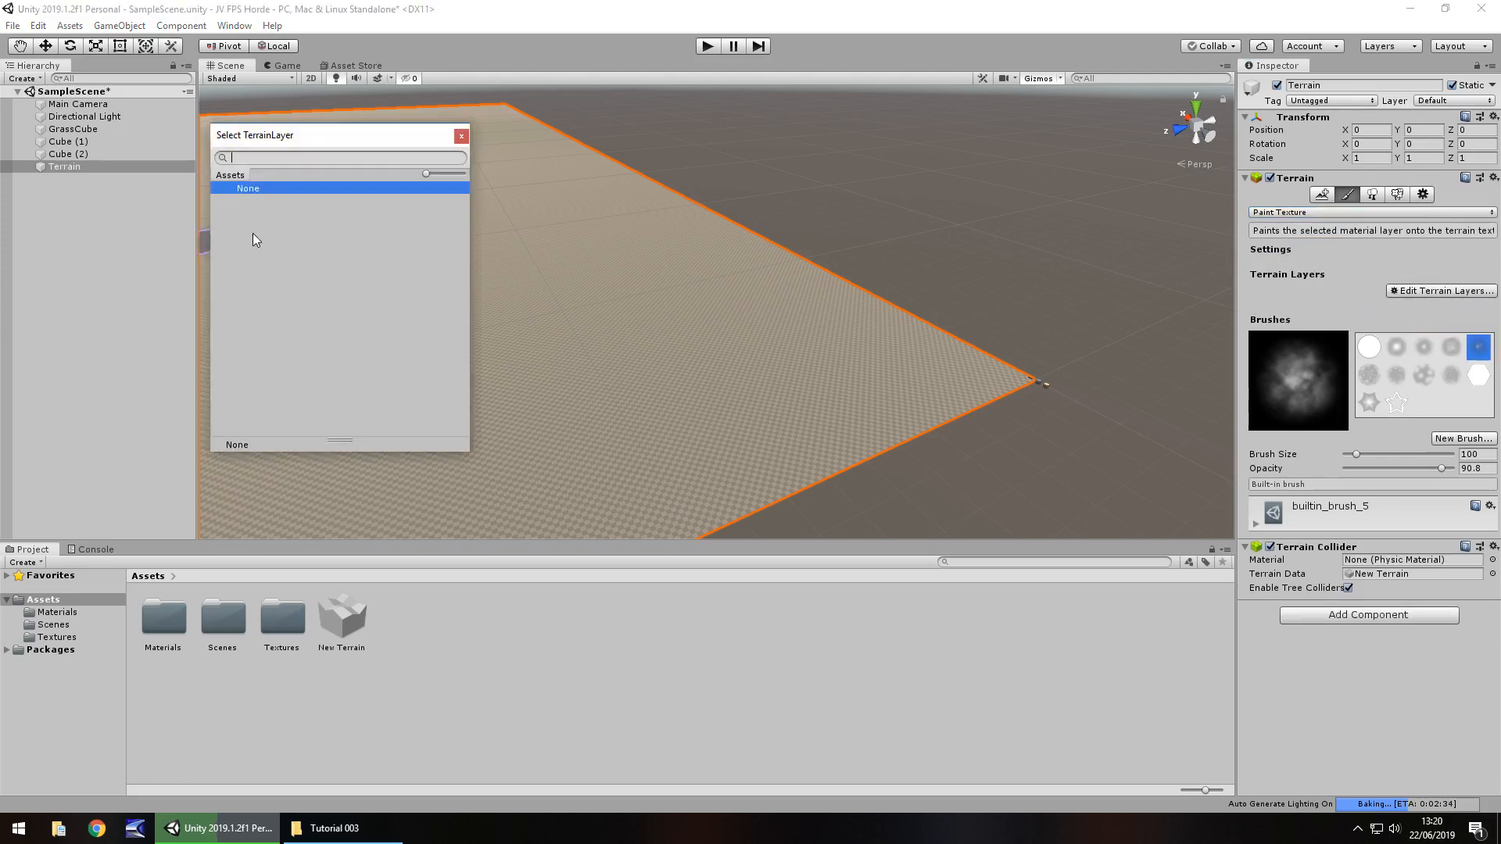
left_click(462, 137)
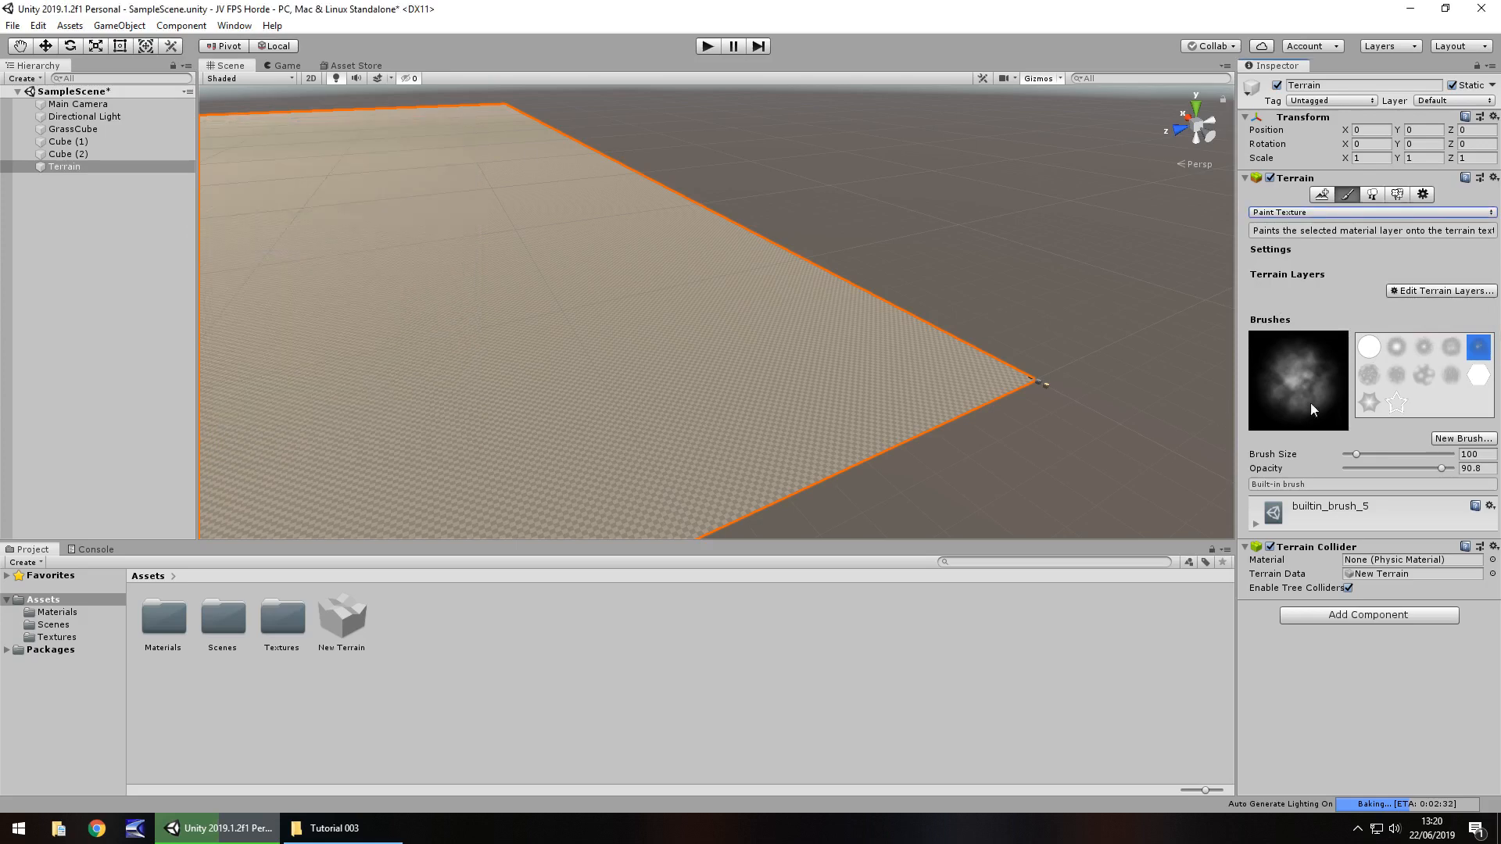
Create a new terrain layer from the Grass001 texture
left_click(1401, 292)
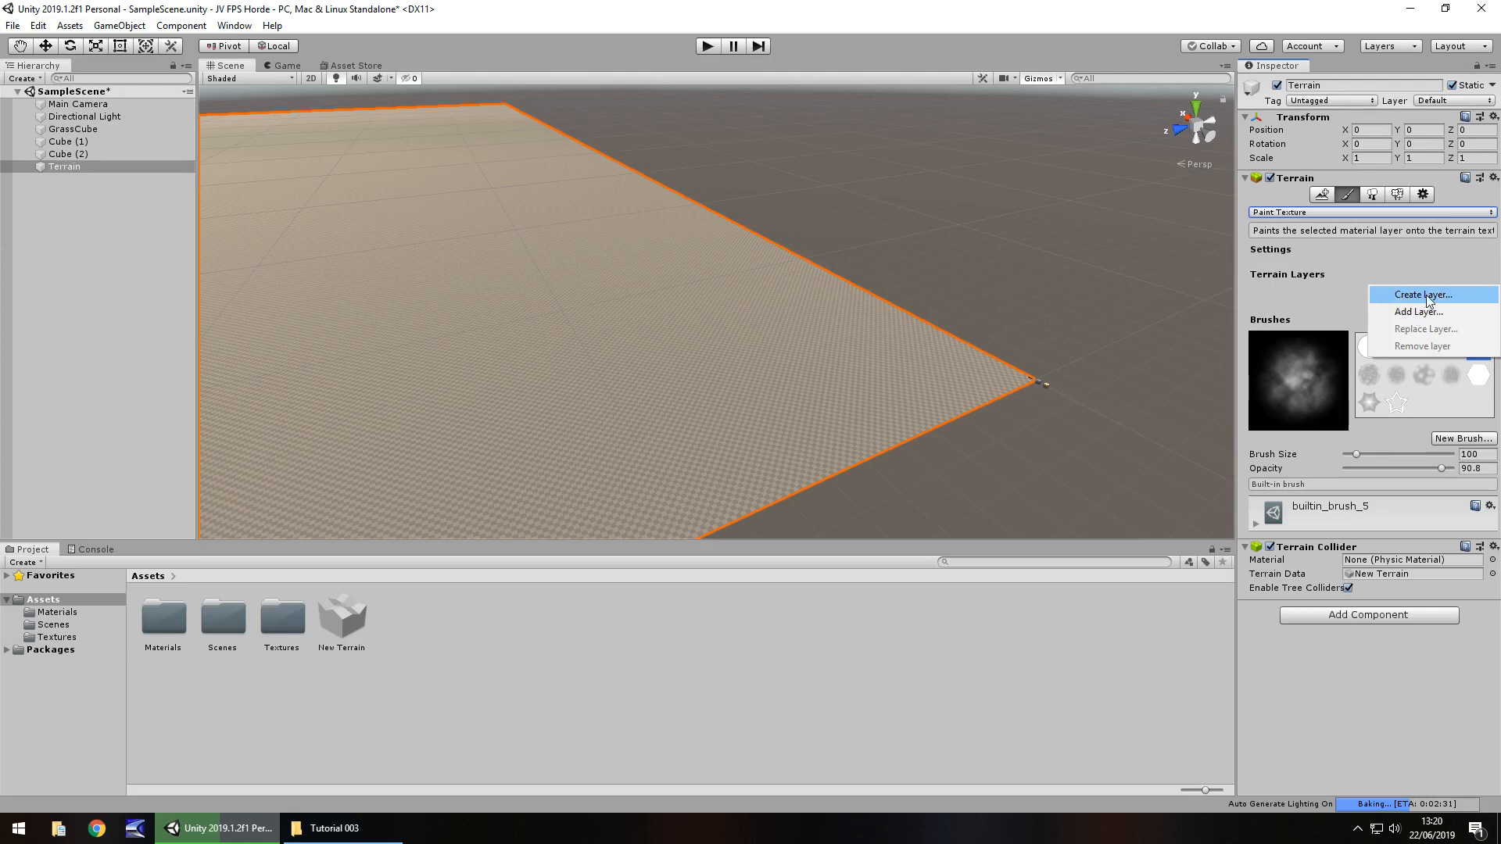
left_click(1424, 295)
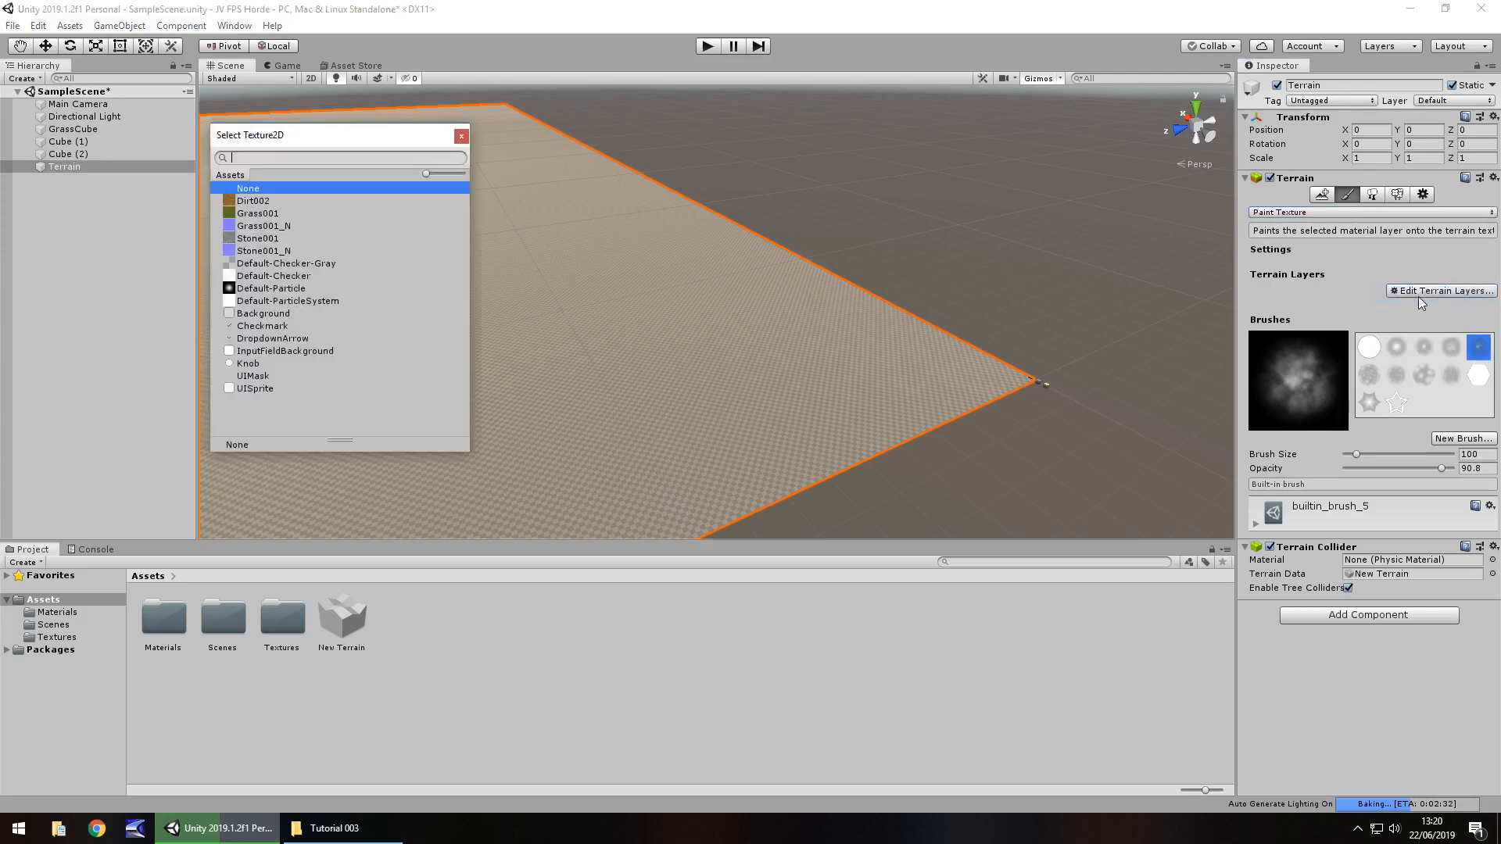
left_click(252, 216)
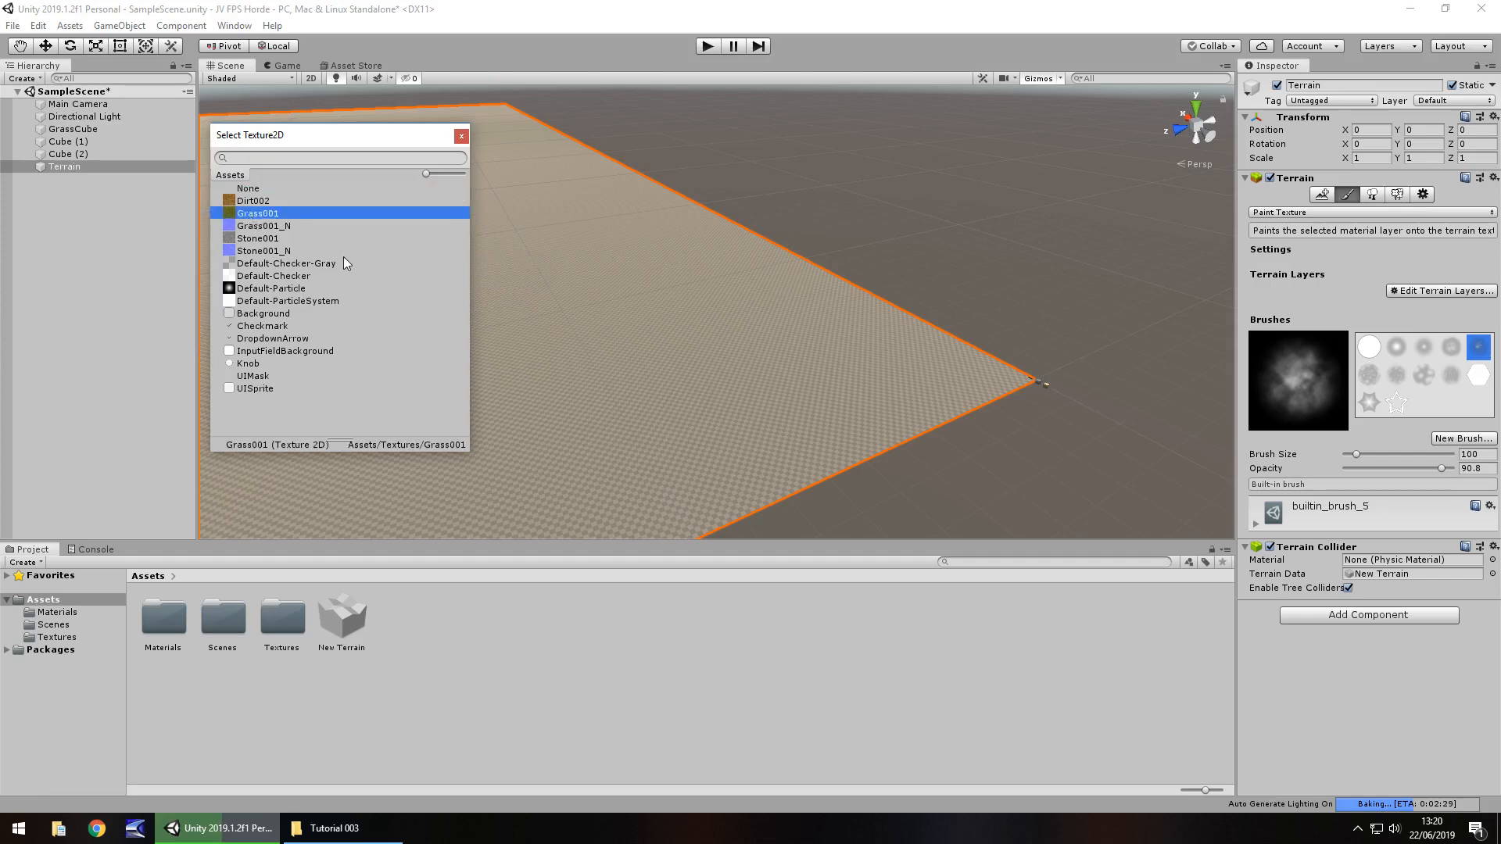
double_click(246, 215)
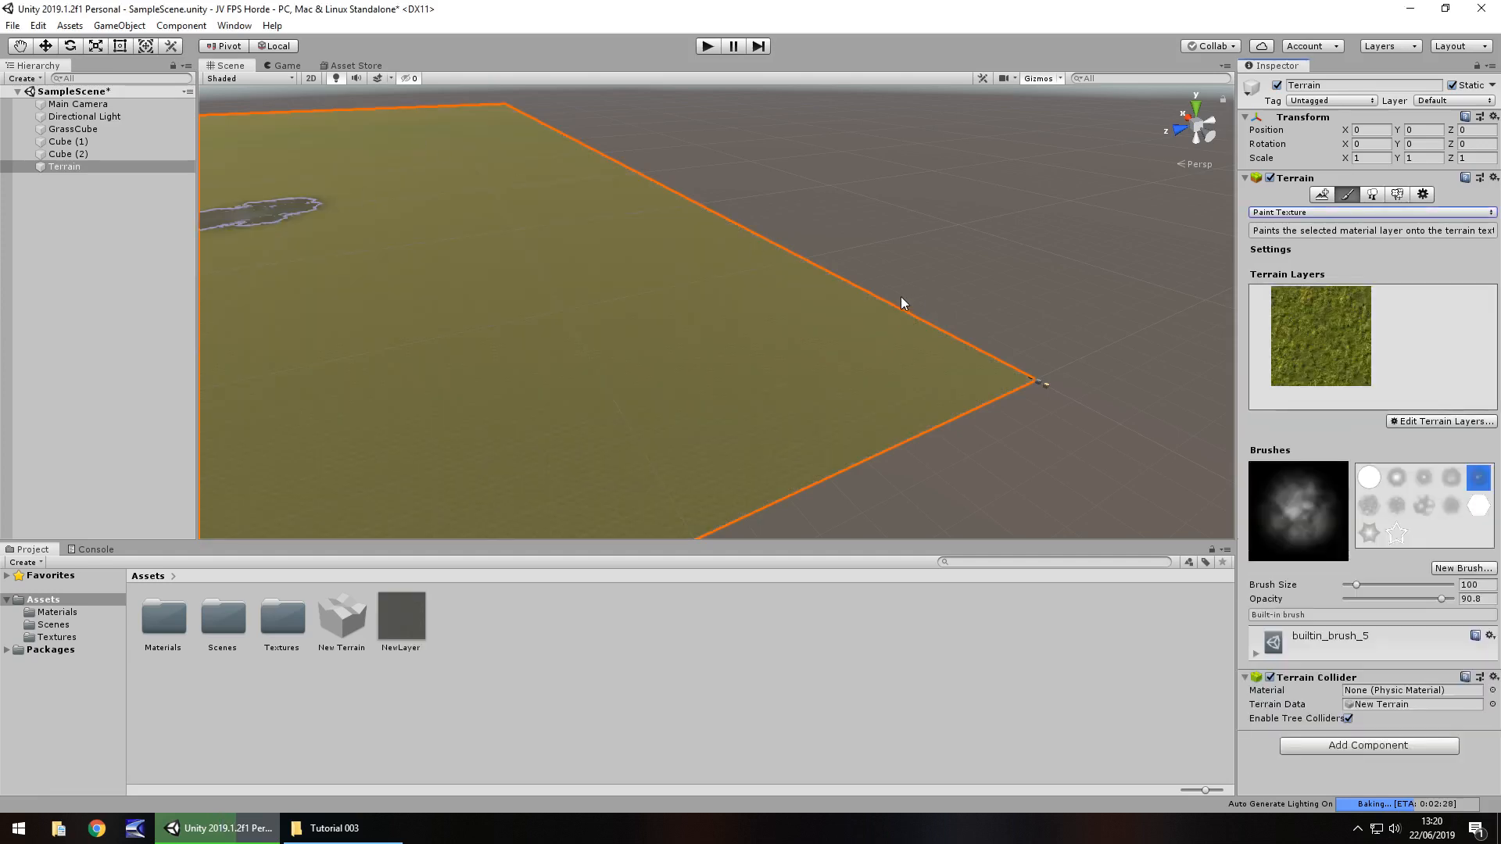
Examine the grass texture on the terrain up close and along the terrain's edge
right_click_drag(1070, 387, 1012, 436)
scroll(767, 352, "up", 5)
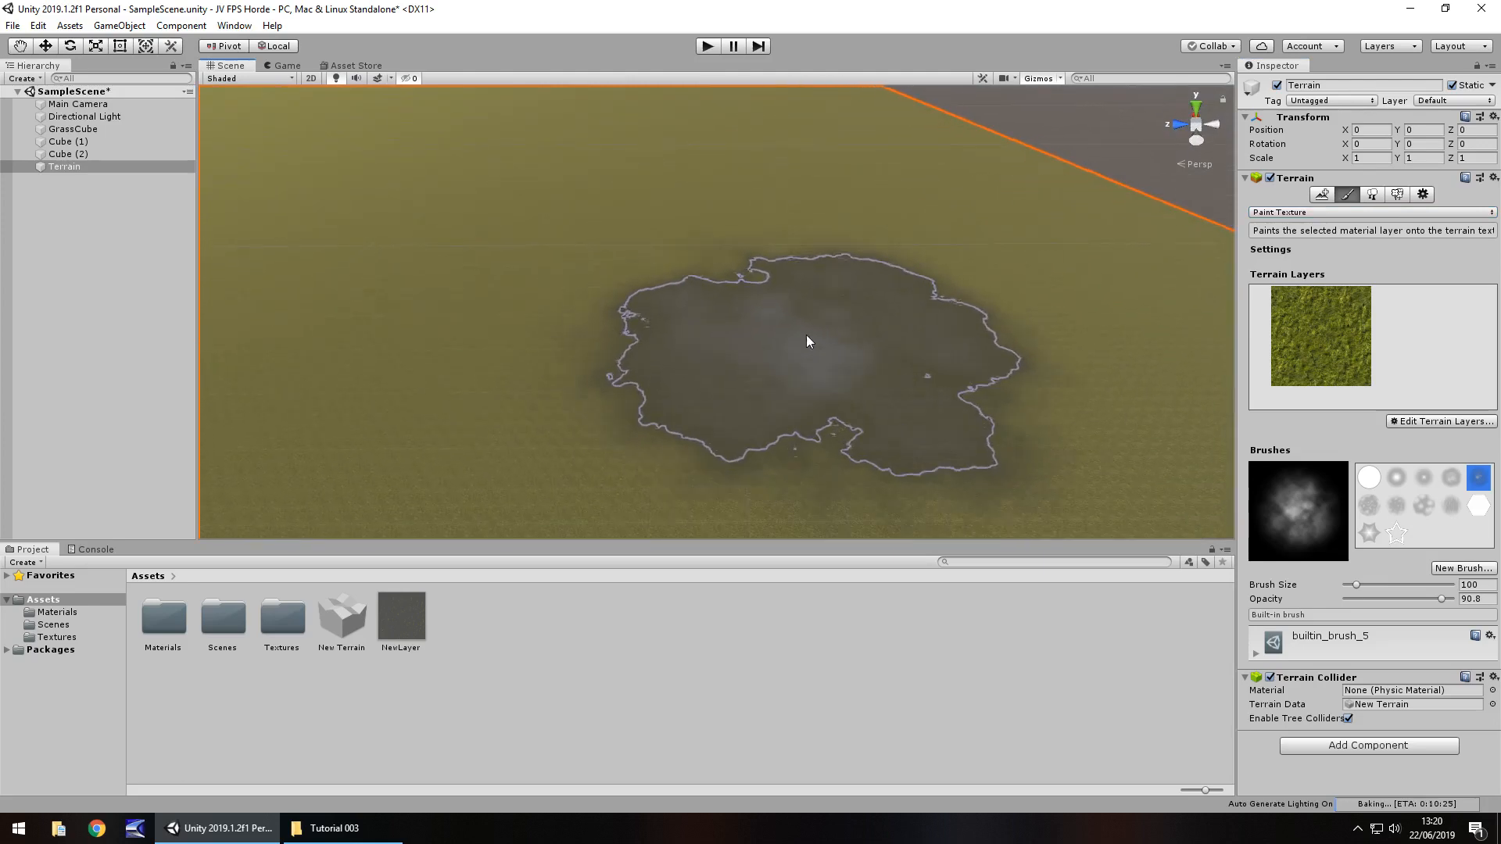
scroll(809, 333, "up", 2)
right_click_drag(516, 226, 1080, 360)
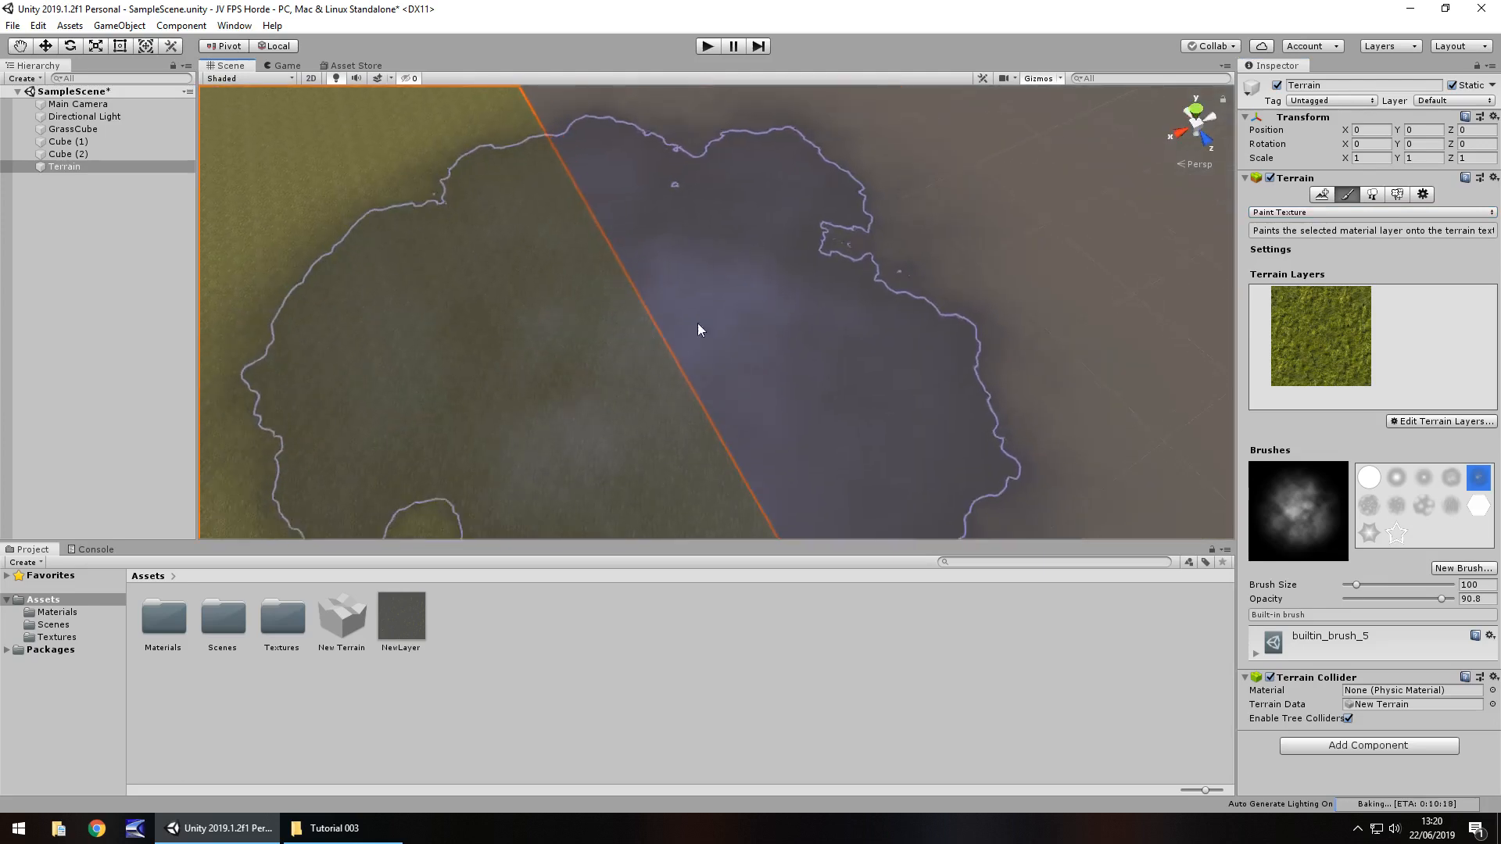
scroll(701, 329, "up", 5)
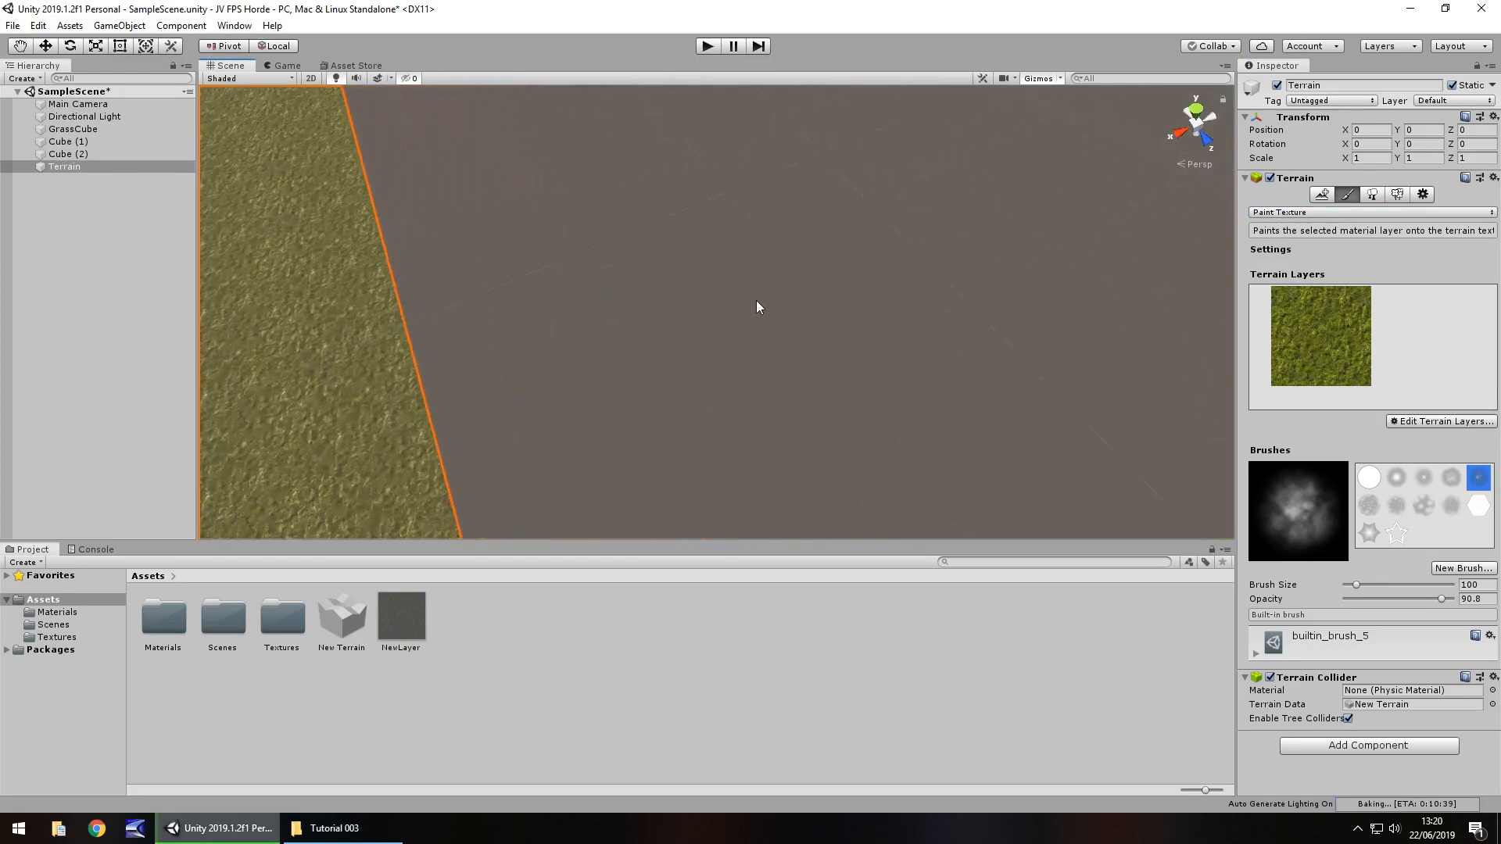
right_click_drag(757, 307, 513, 235)
mouse_move(682, 382)
right_mouse_down()
mouse_move(643, 338)
mouse_move(814, 369)
mouse_move(769, 327)
mouse_move(697, 345)
right_mouse_up()
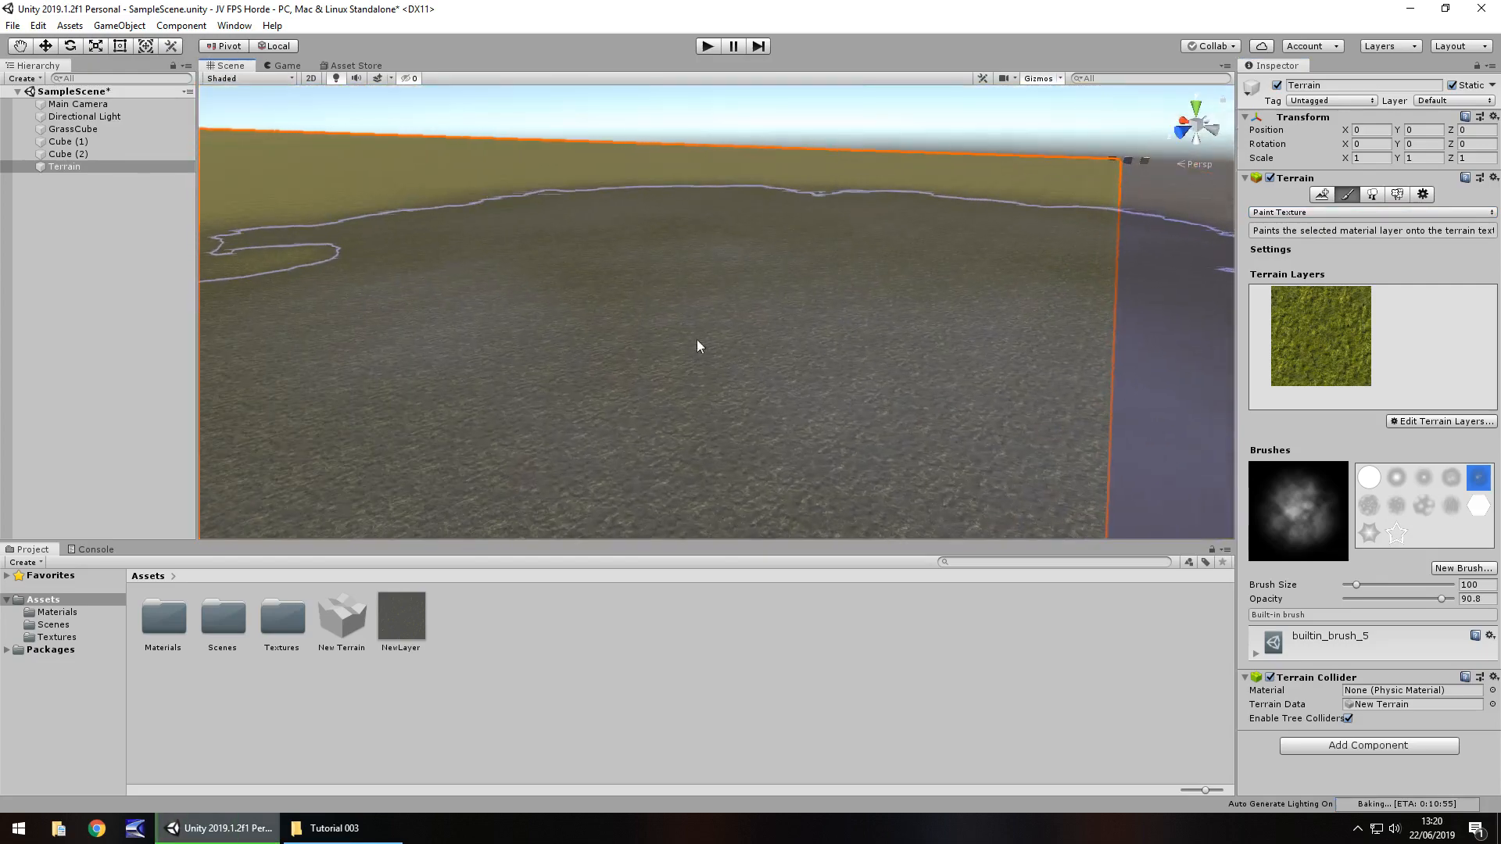
scroll(817, 307, "up", 3)
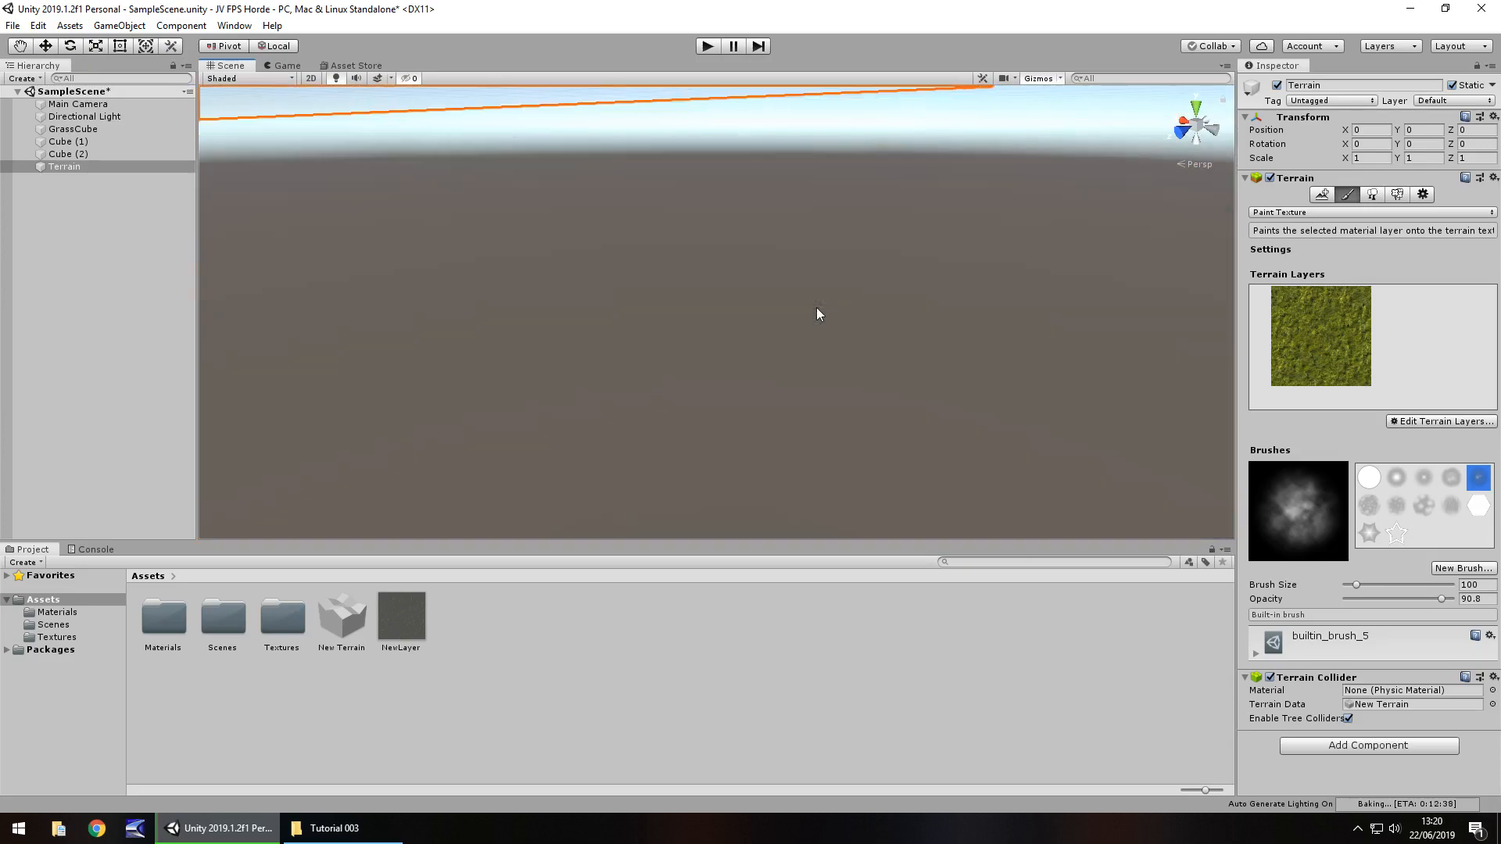
Assign the Grass001_N texture as the normal map of the grass terrain layer
scroll(704, 258, "down", 1)
mouse_move(677, 266)
middle_mouse_down()
mouse_move(703, 447)
mouse_move(757, 156)
mouse_move(760, 176)
middle_mouse_up()
right_click_drag(715, 327, 453, 345)
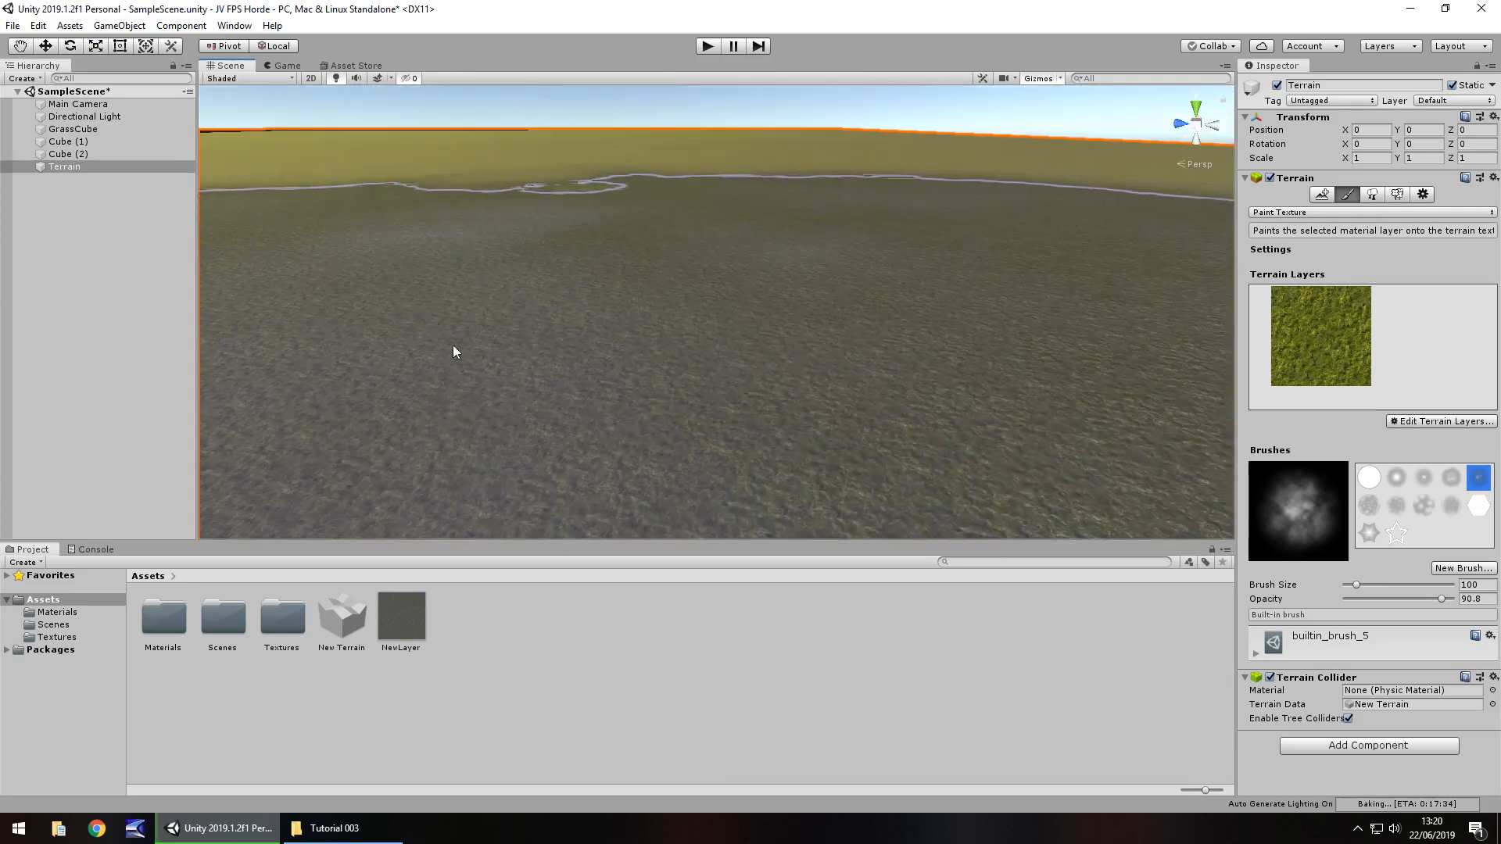
right_click_drag(693, 233, 1139, 302)
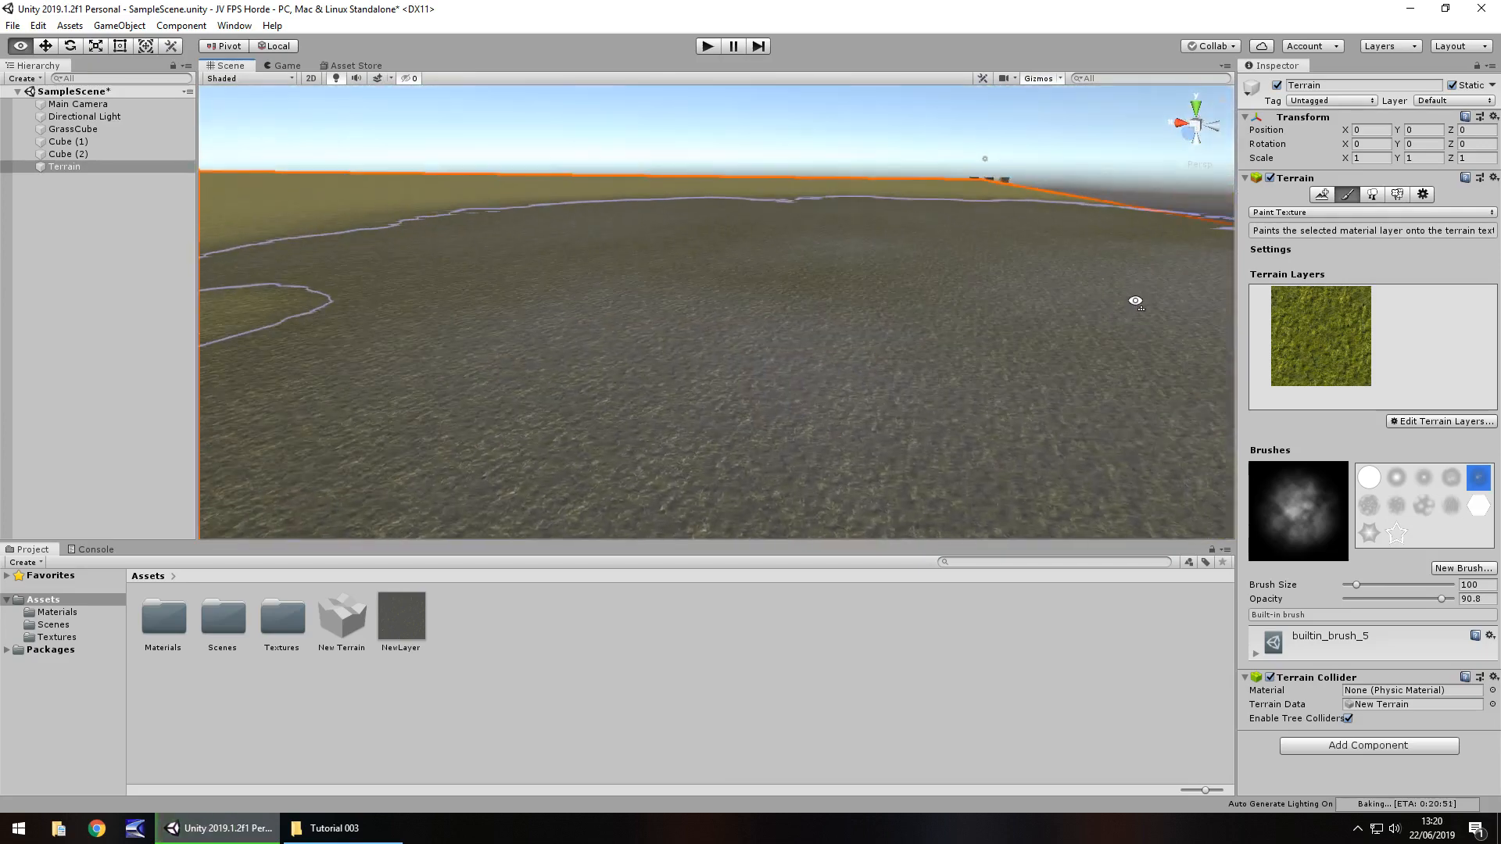
left_click(1335, 330)
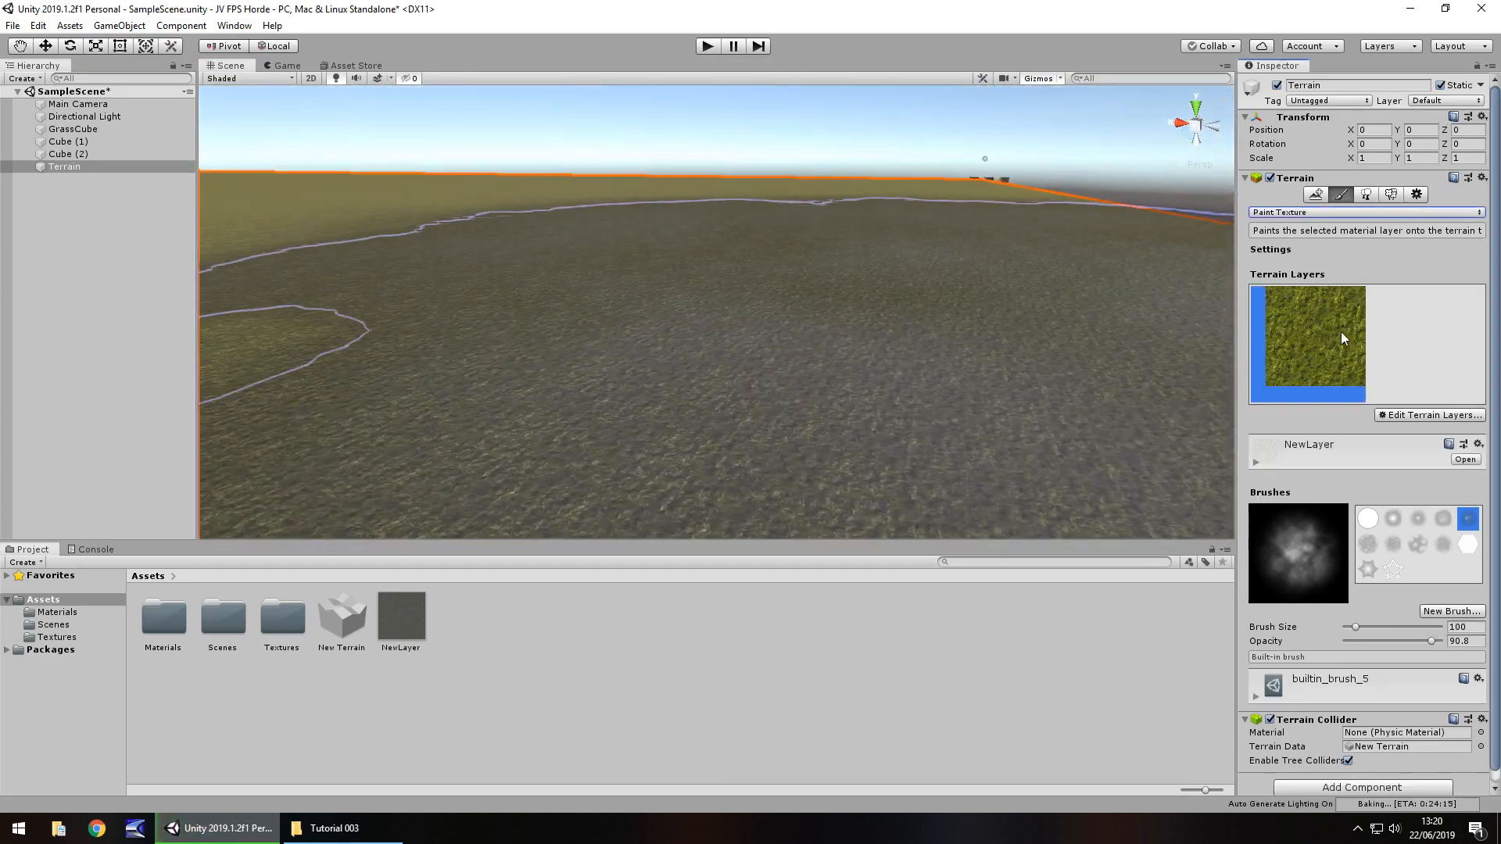
left_click(1256, 463)
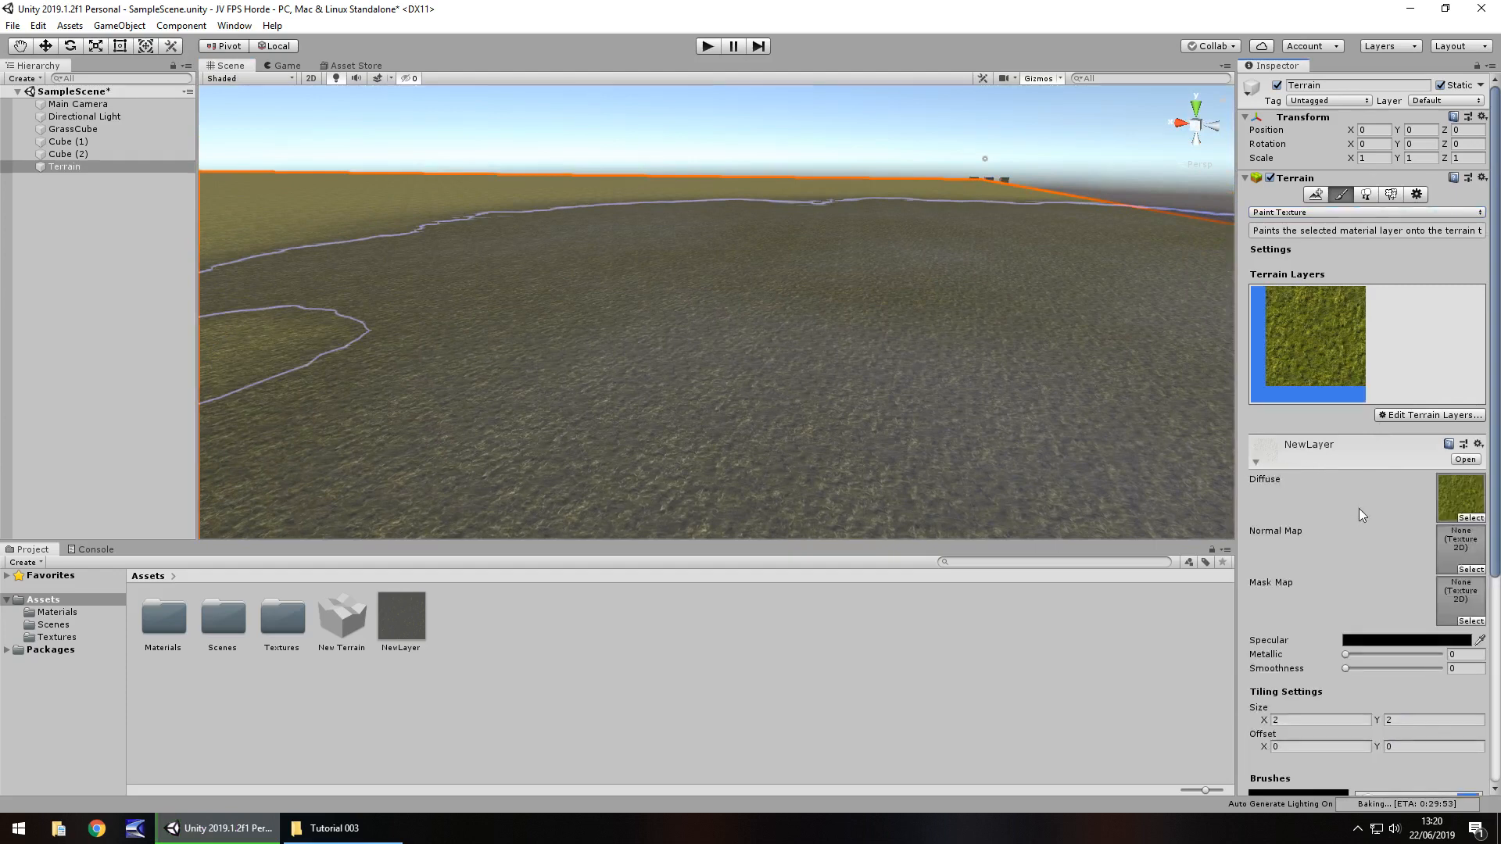
left_click(1470, 570)
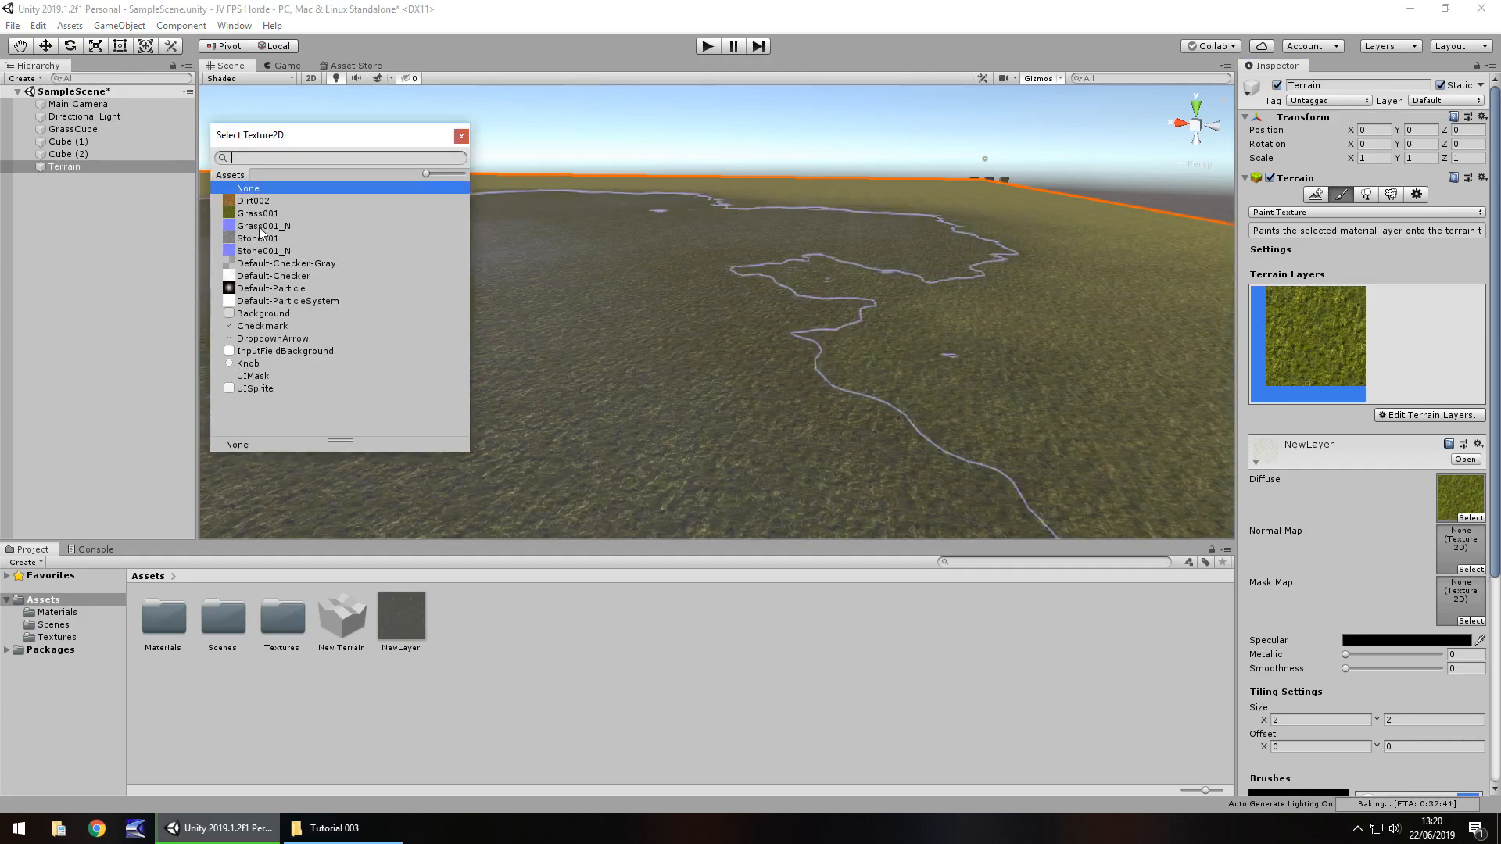
left_click(260, 226)
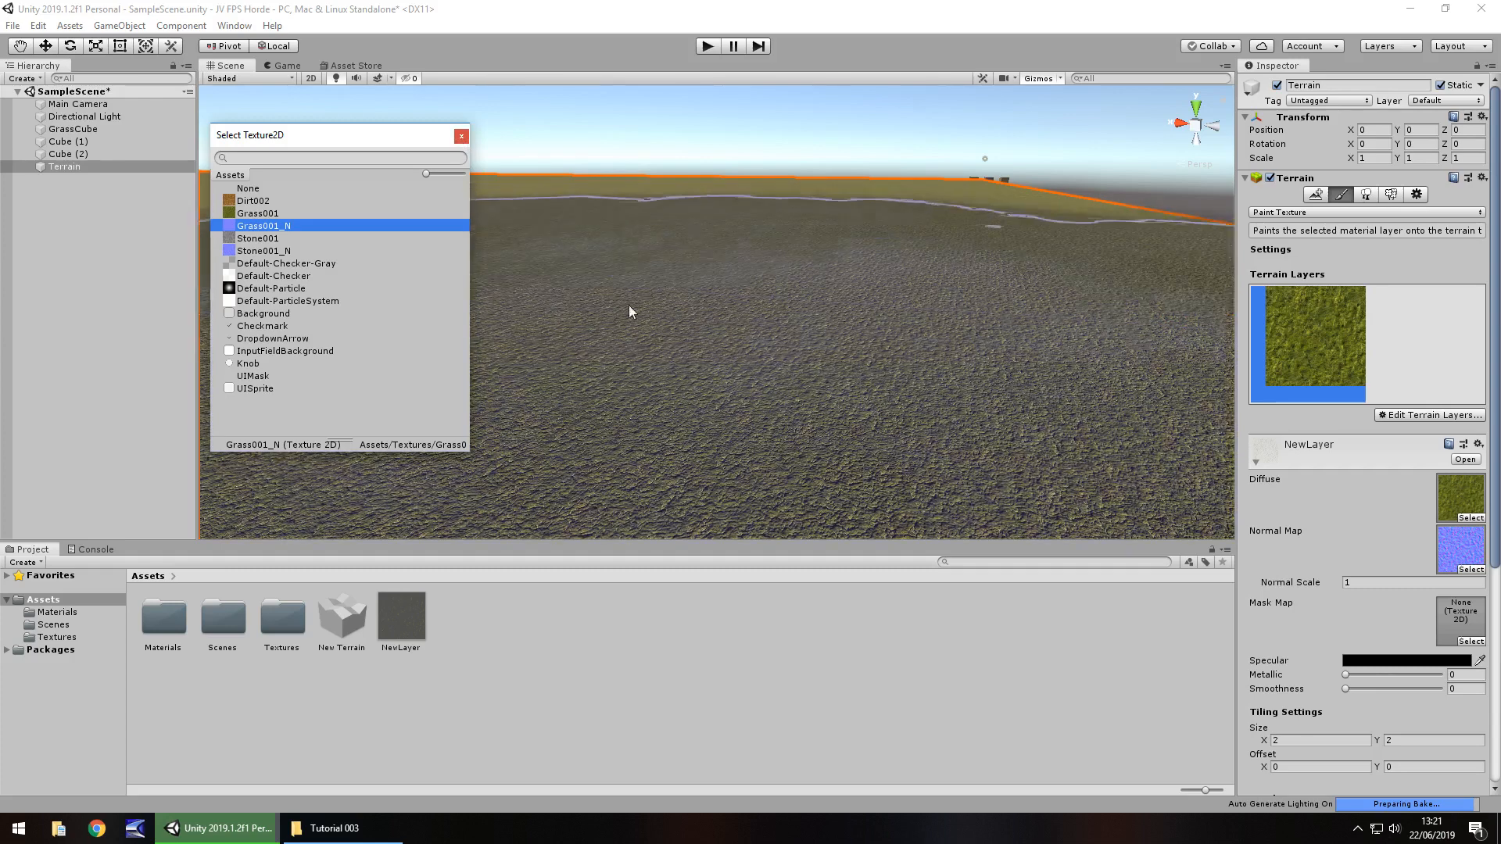
left_click(461, 137)
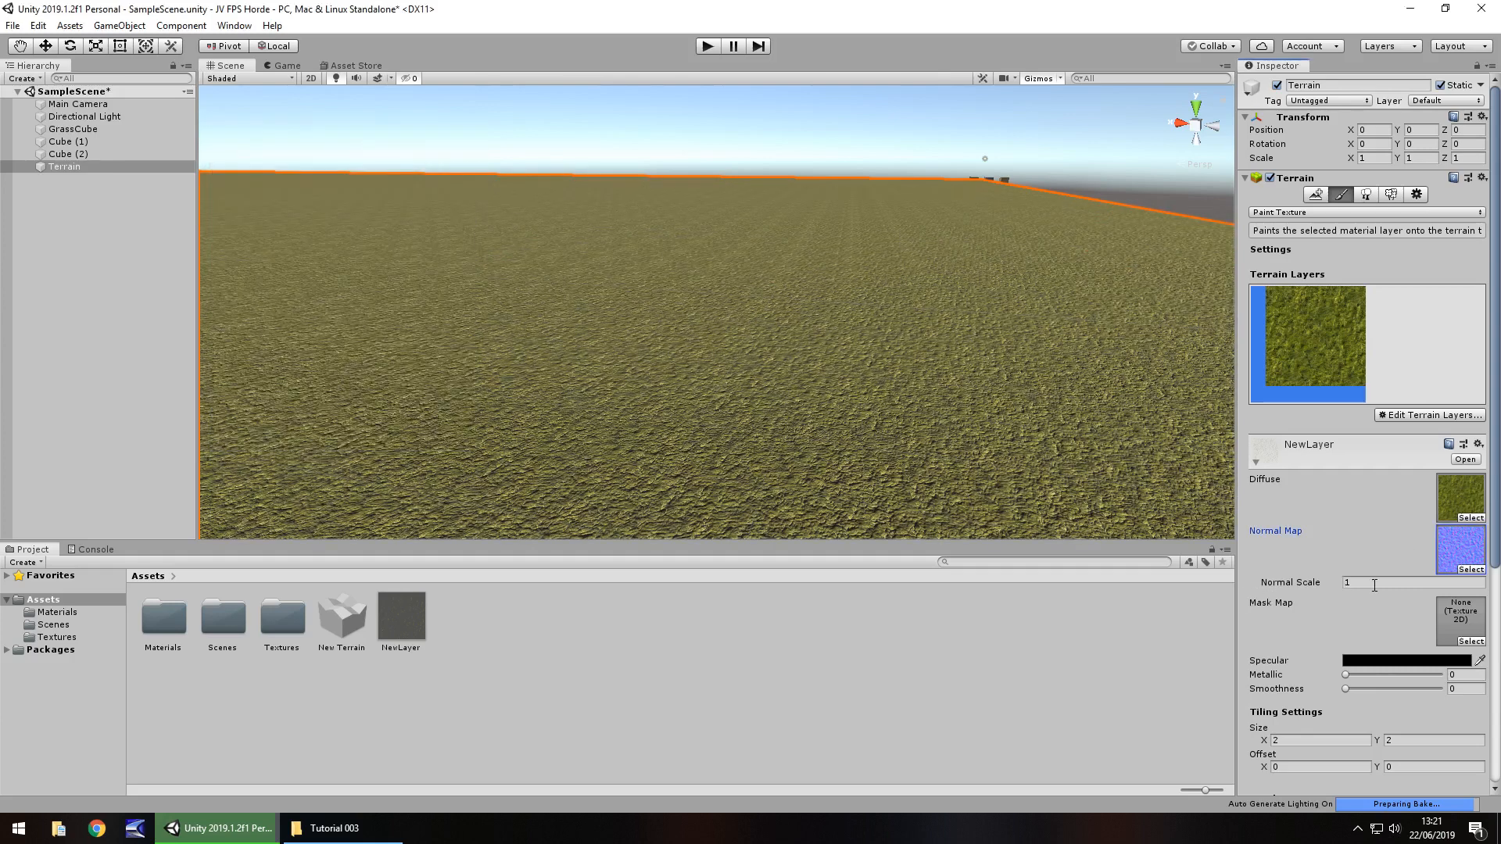
Set the grass layer's tiling size to 10 in both X and Y
scroll(1356, 595, "down", 5)
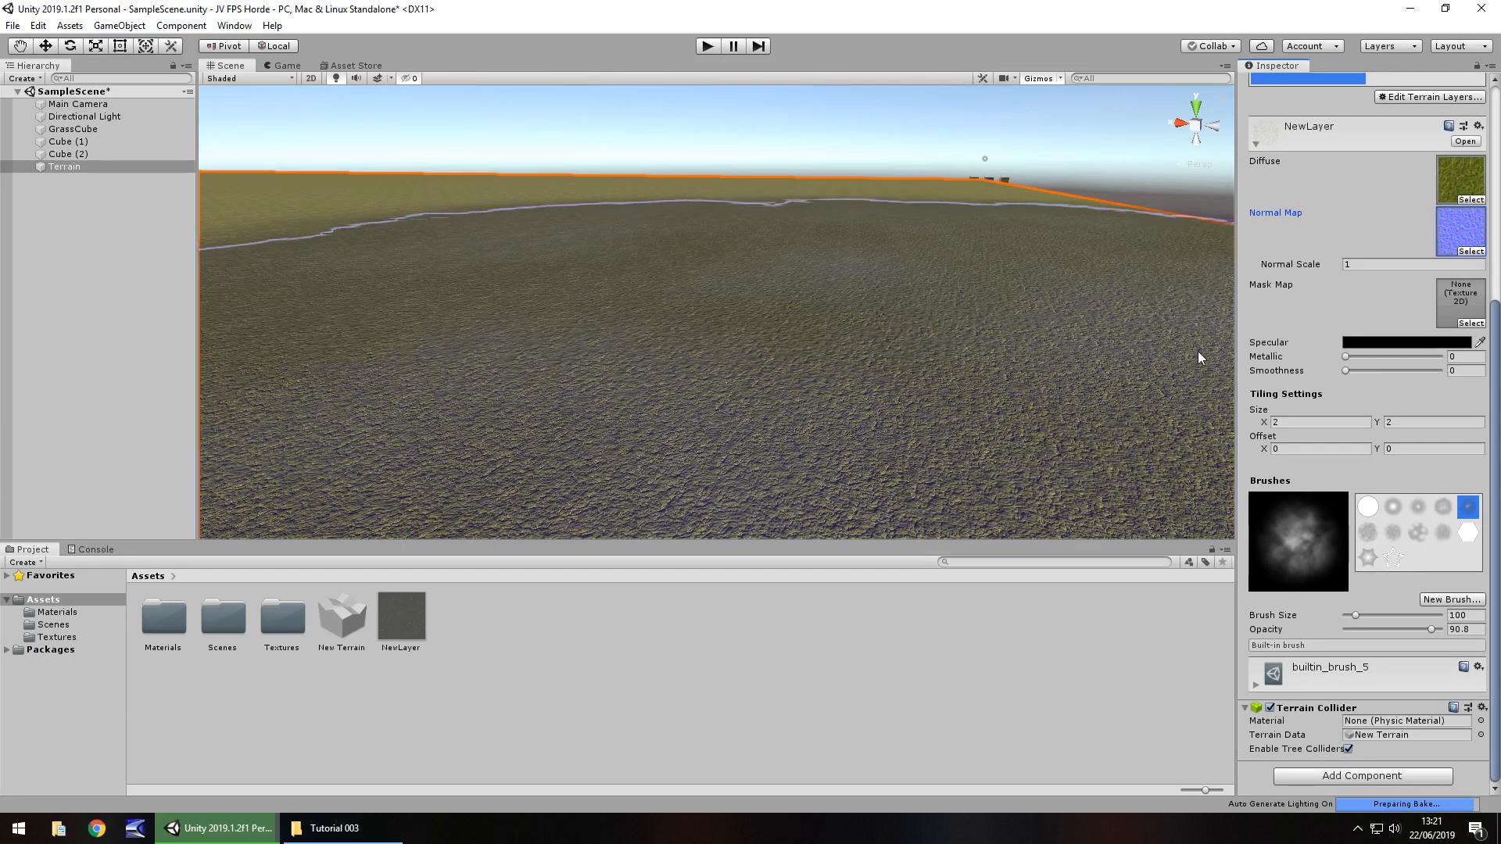
left_click(1317, 423)
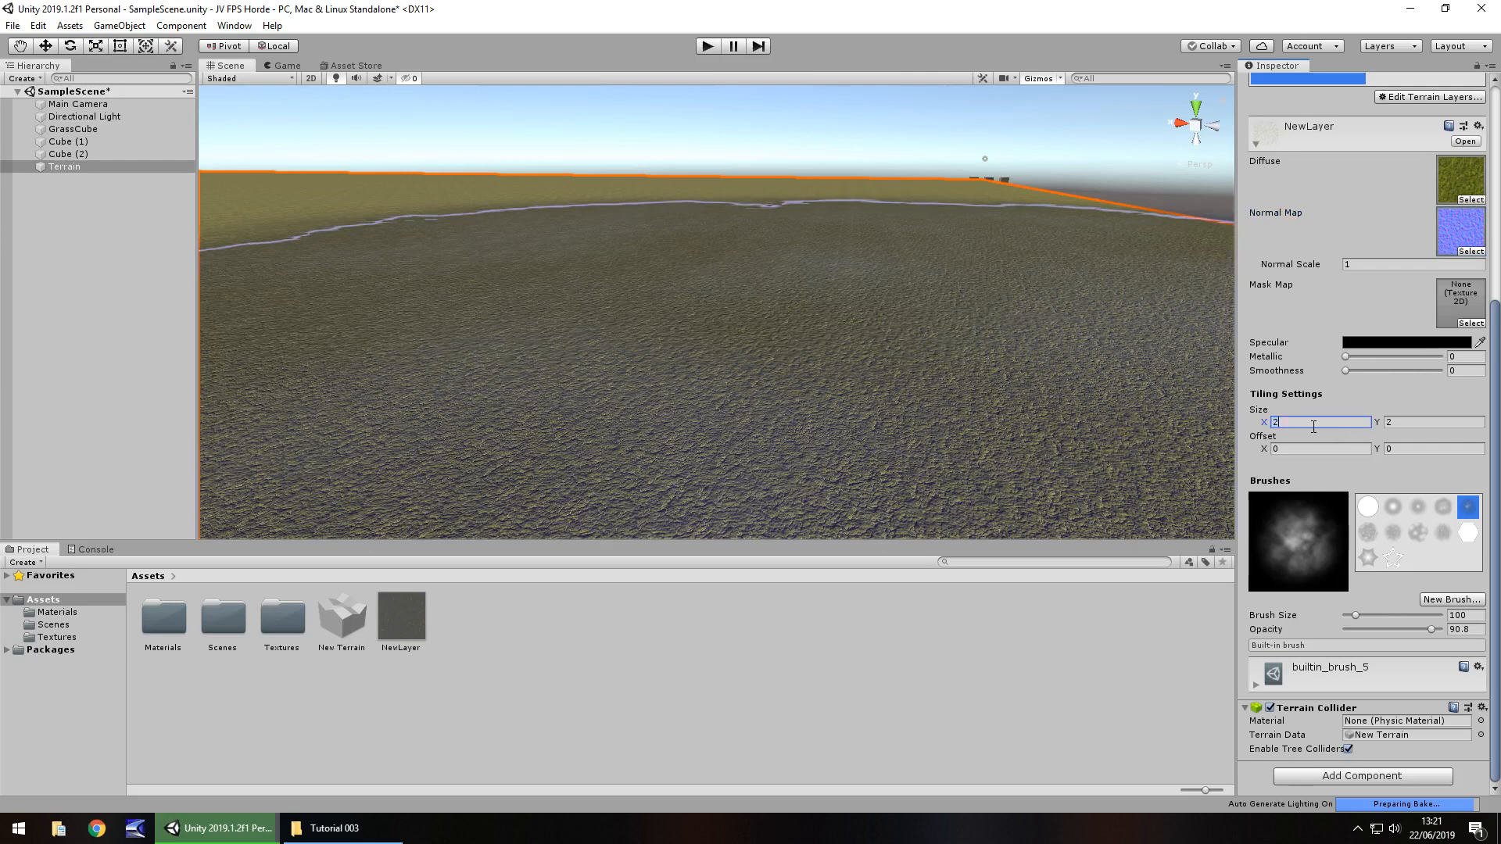
type("10")
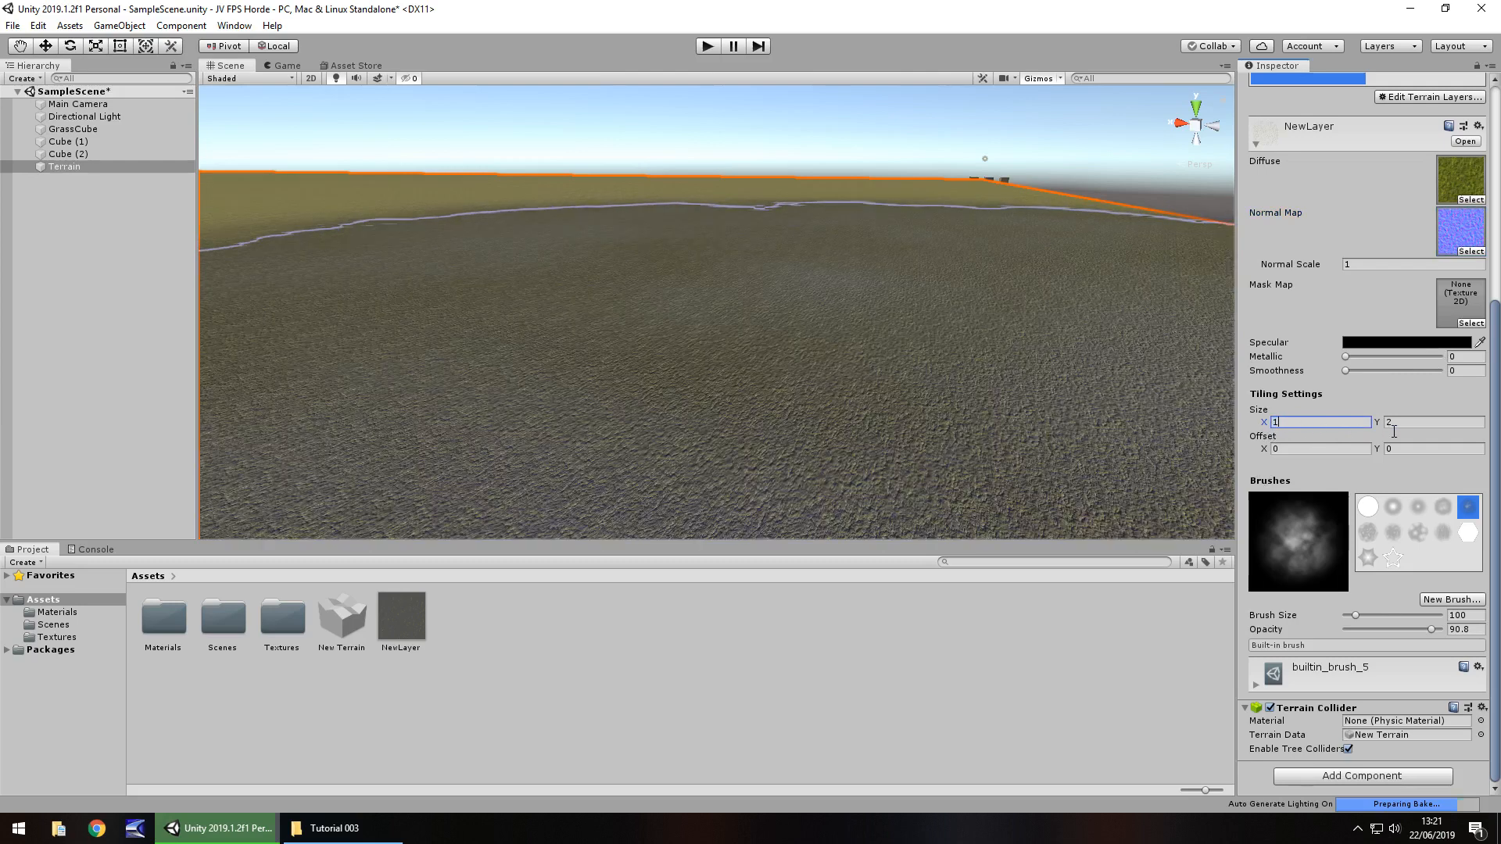
left_click(1424, 423)
type("10")
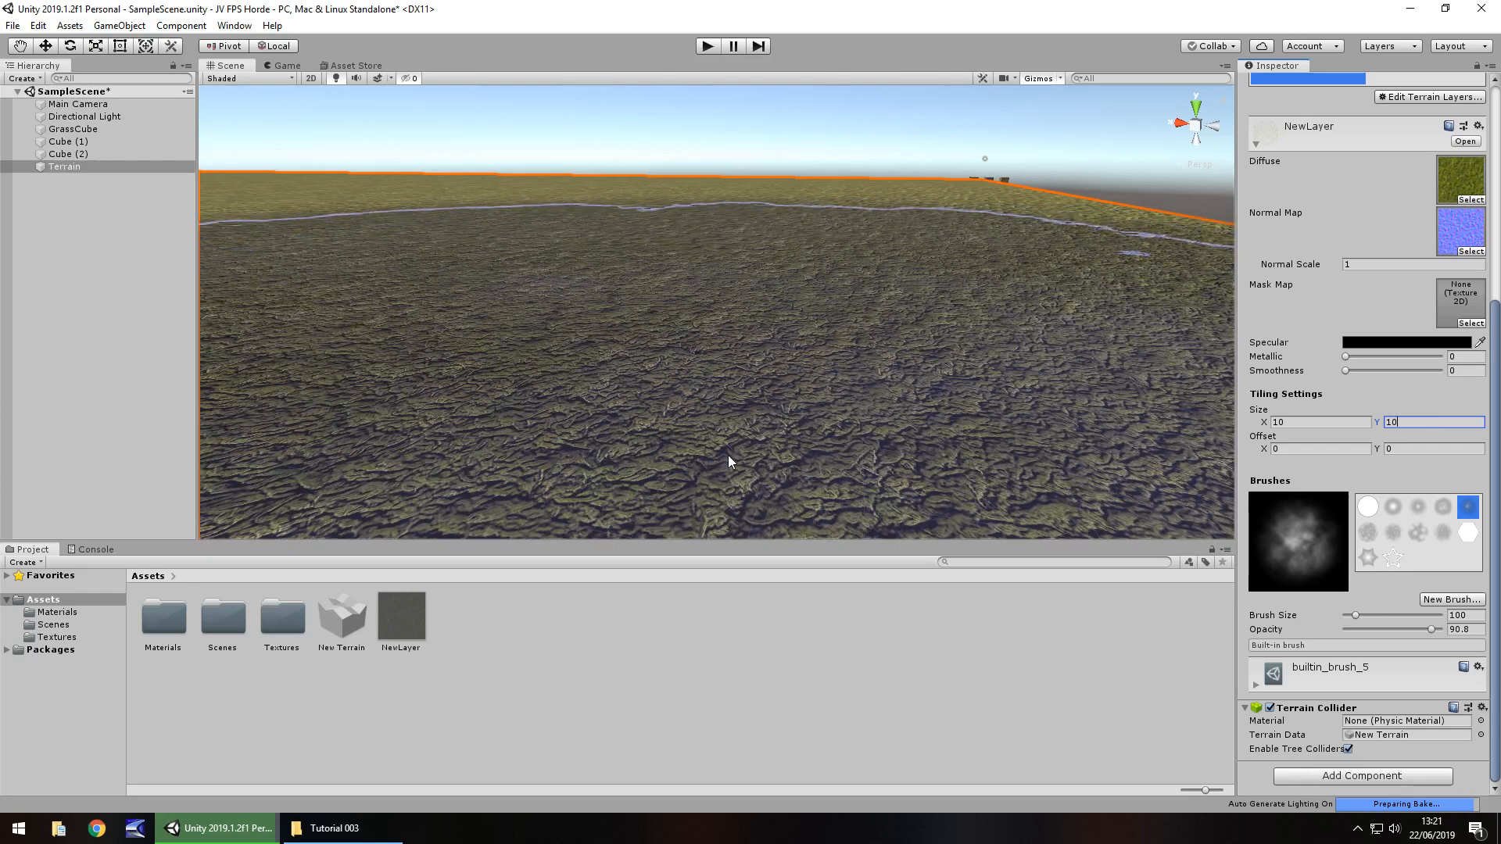
Set the grass layer's tiling size to 5 in both X and Y
left_click(1292, 422)
type("5")
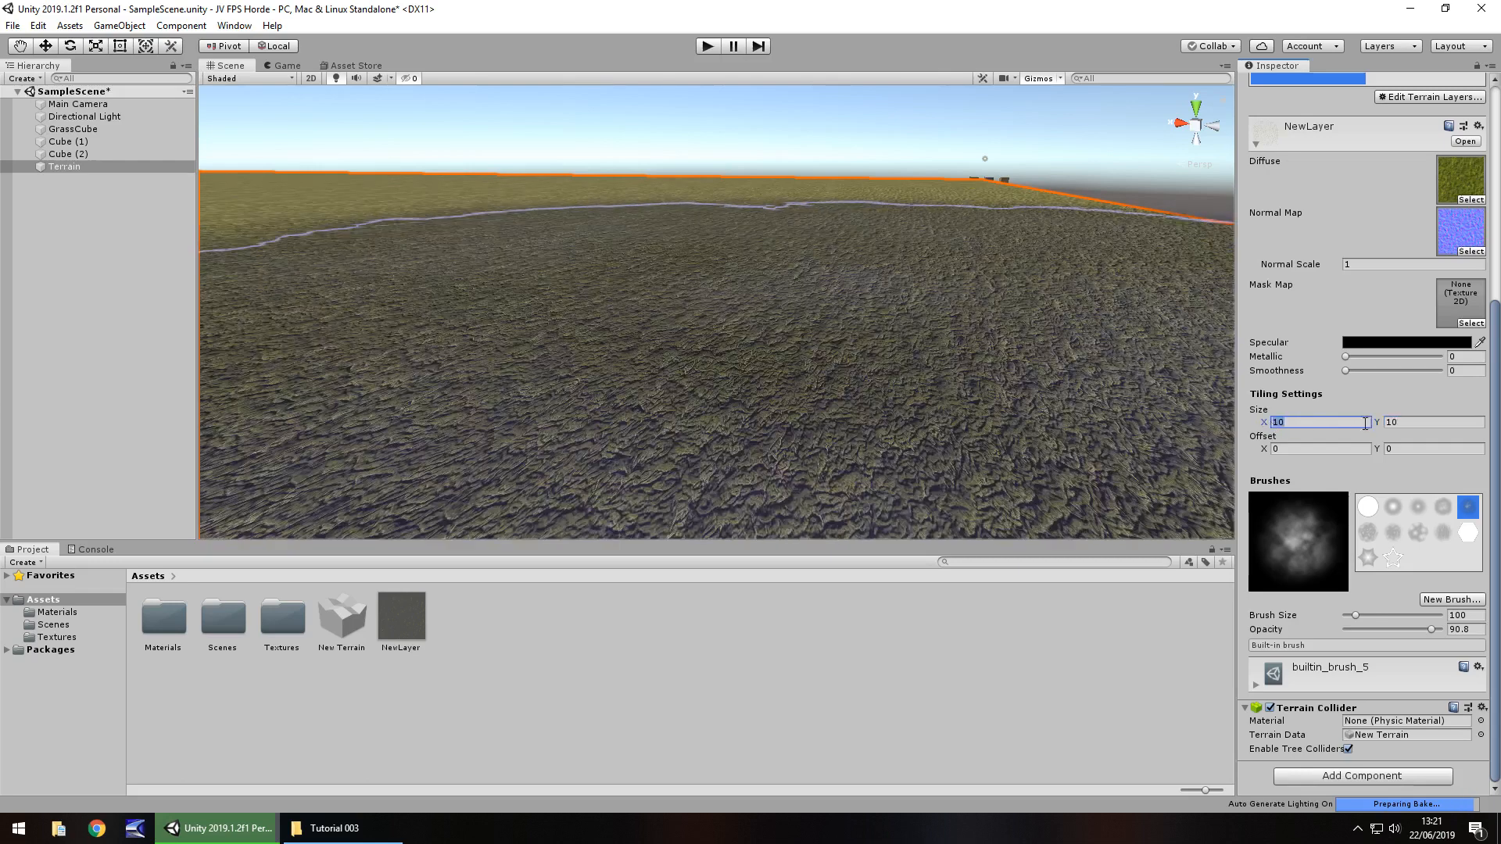
left_click(1413, 422)
type("5")
Examine the retiled grass on the terrain from close up and from farther away
middle_click_drag(914, 358, 579, 719)
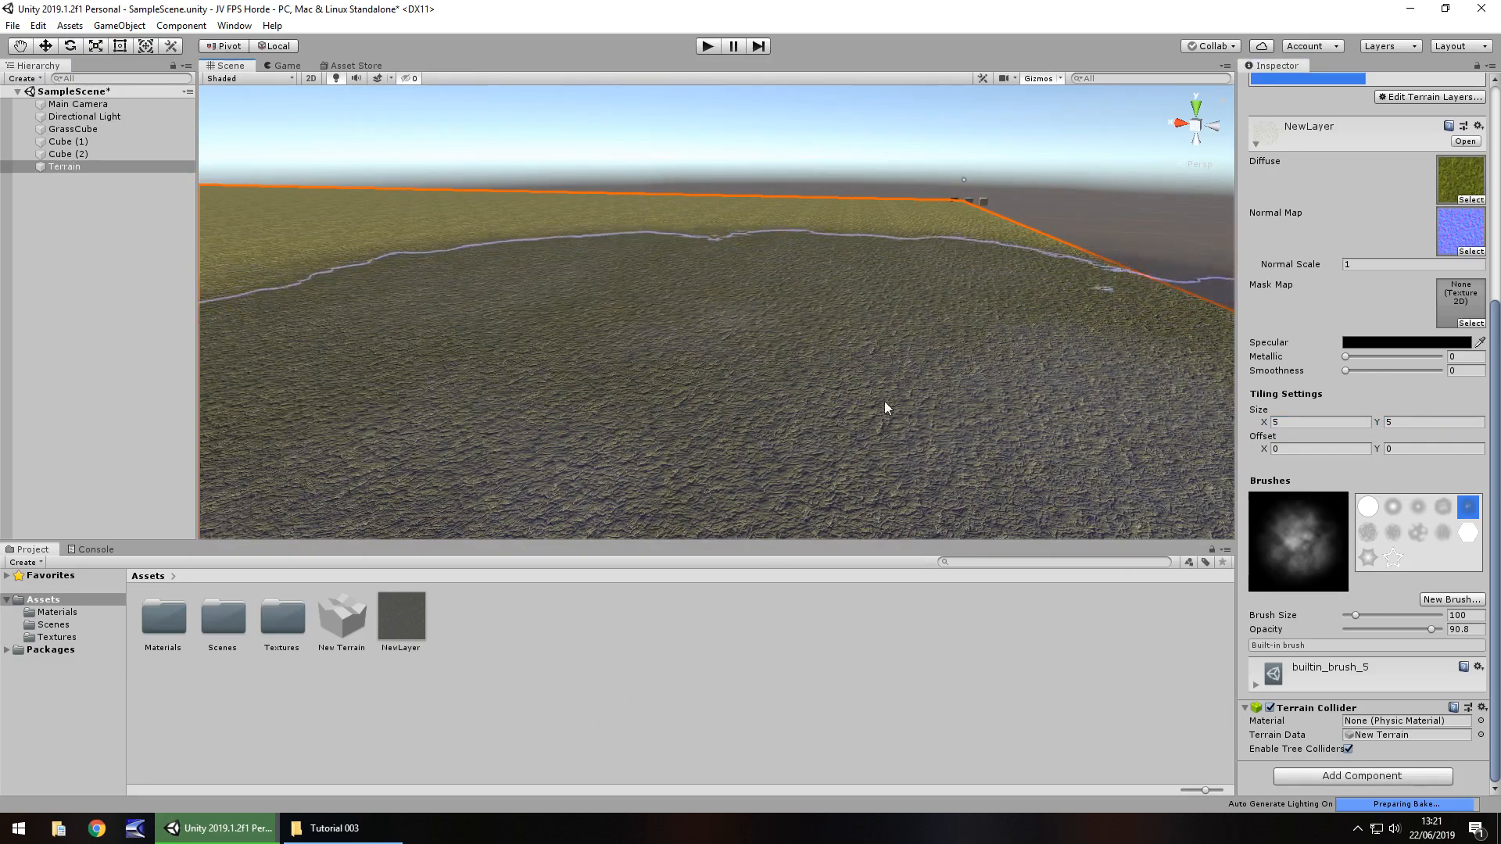
right_click_drag(922, 358, 786, 435)
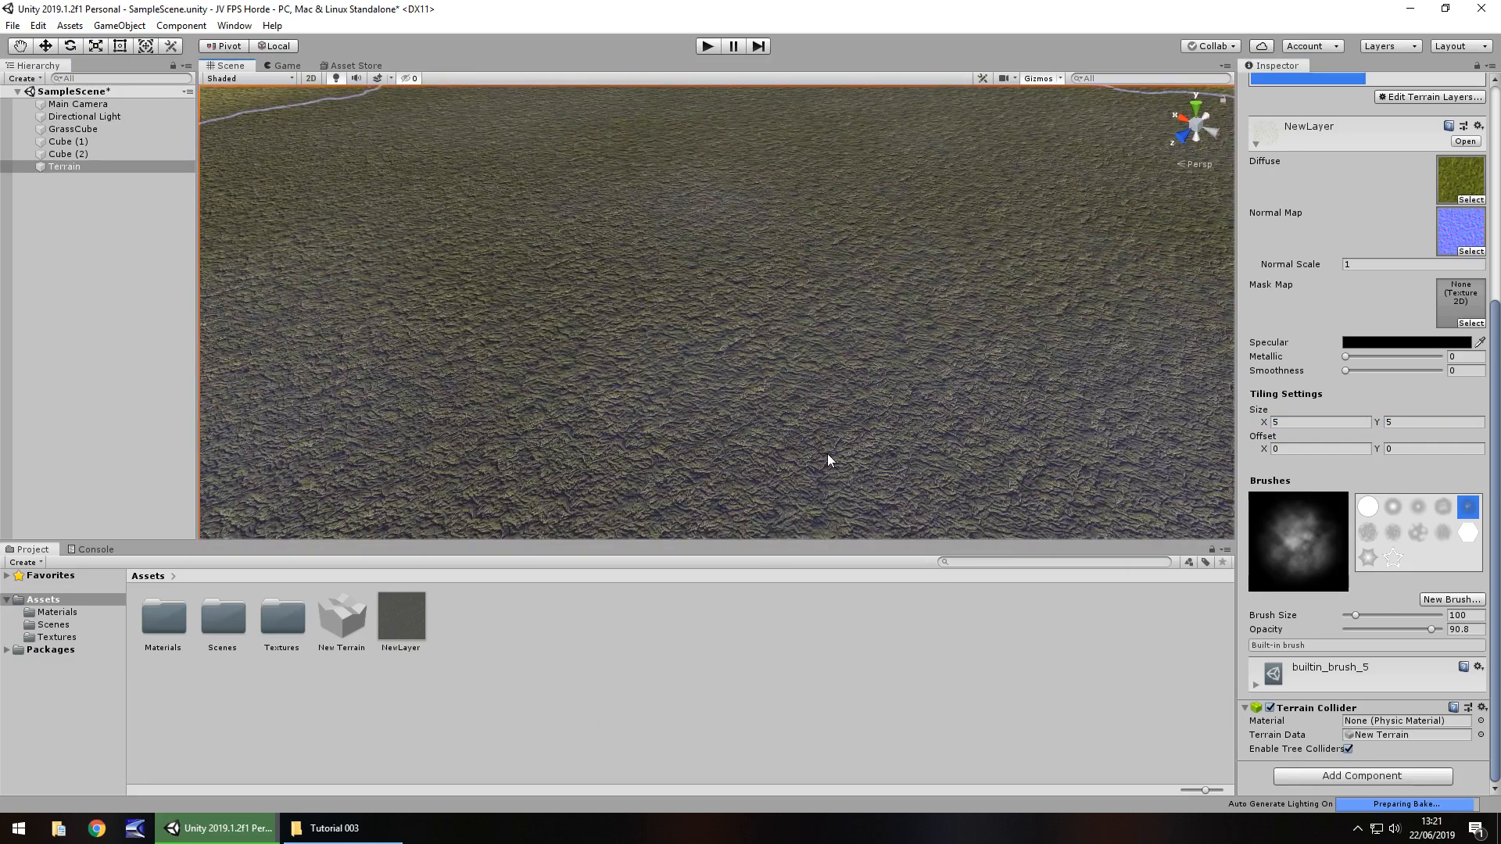
middle_click_drag(828, 454, 712, 356)
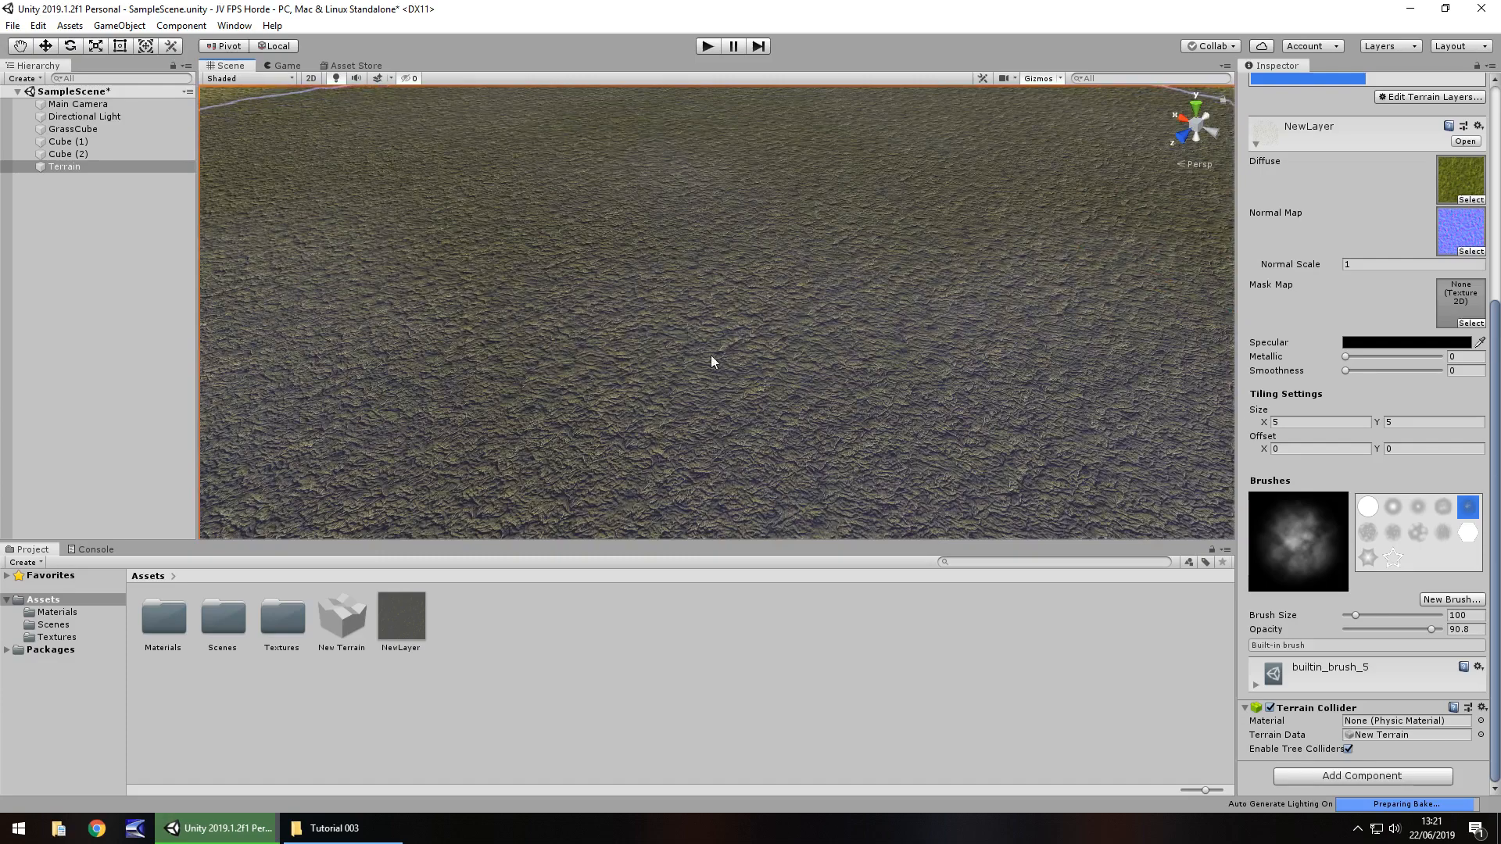
scroll(627, 278, "down", 5)
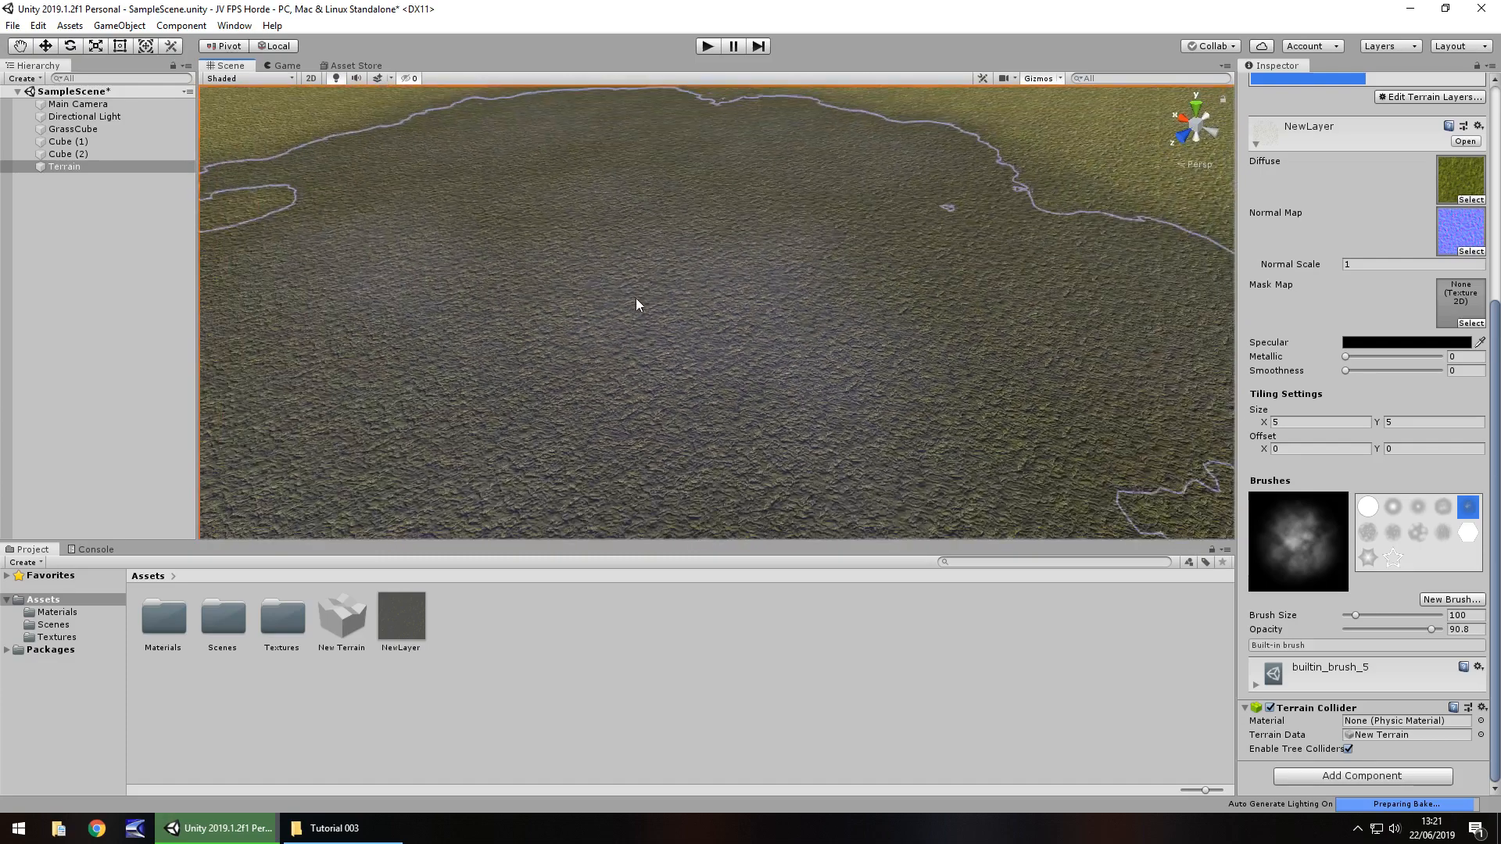
scroll(636, 305, "down", 2)
scroll(617, 313, "down", 4)
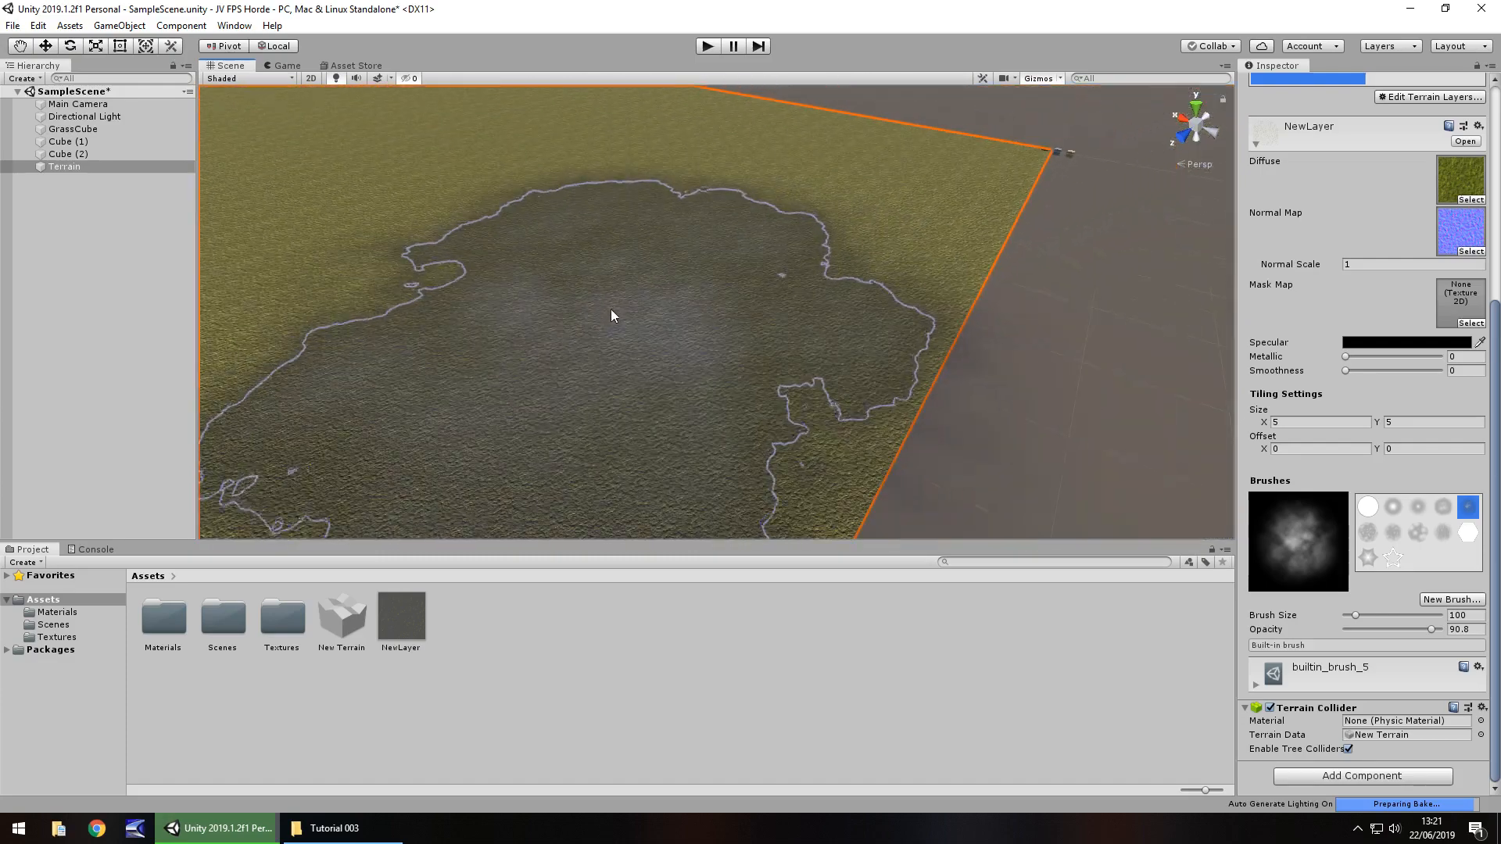
scroll(612, 316, "down", 5)
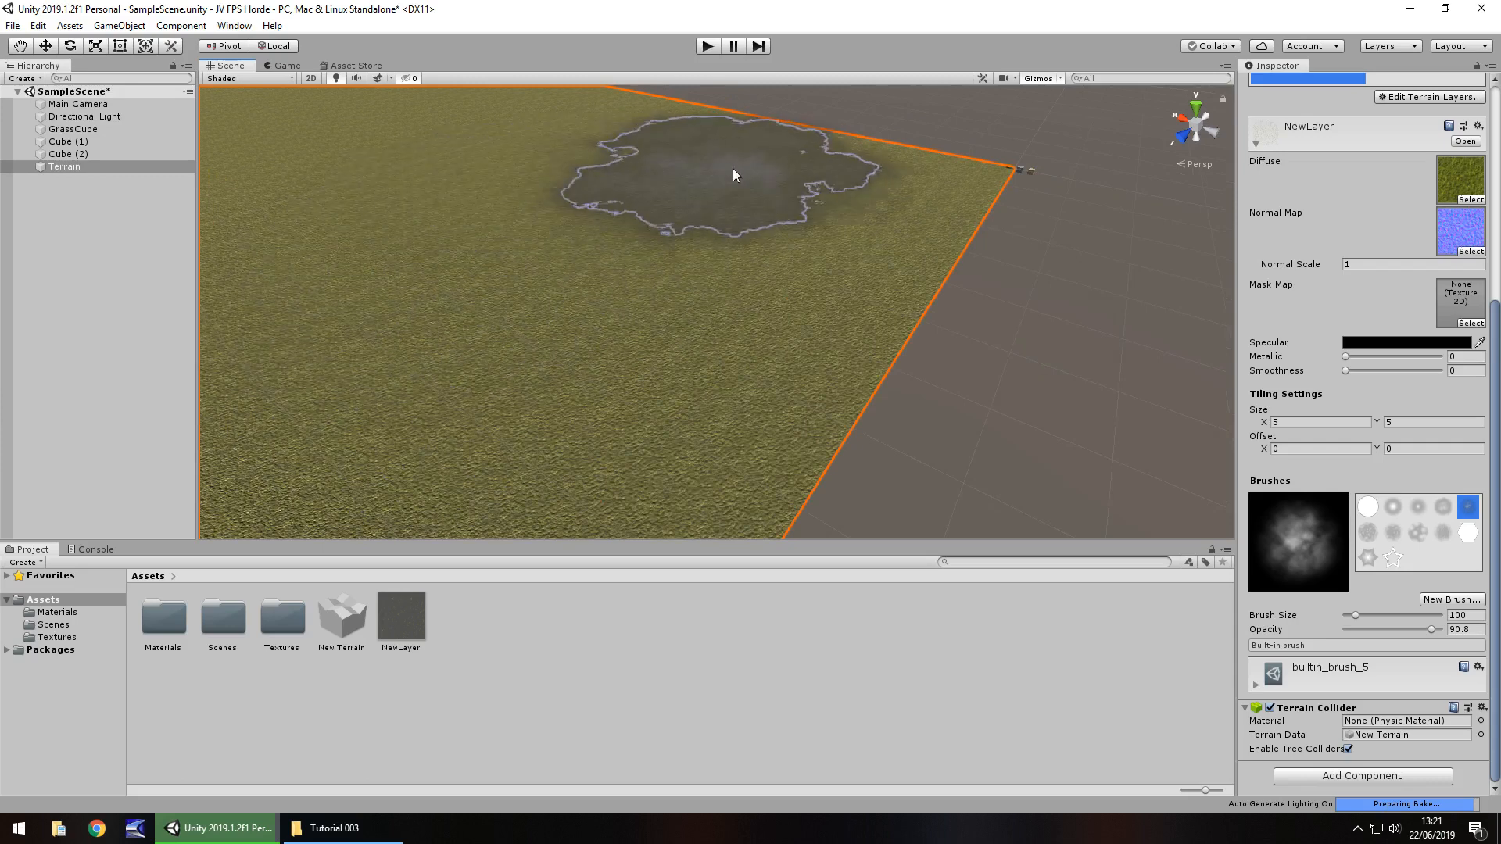
Create a second terrain layer from the Stone001 texture
scroll(1399, 345, "up", 5)
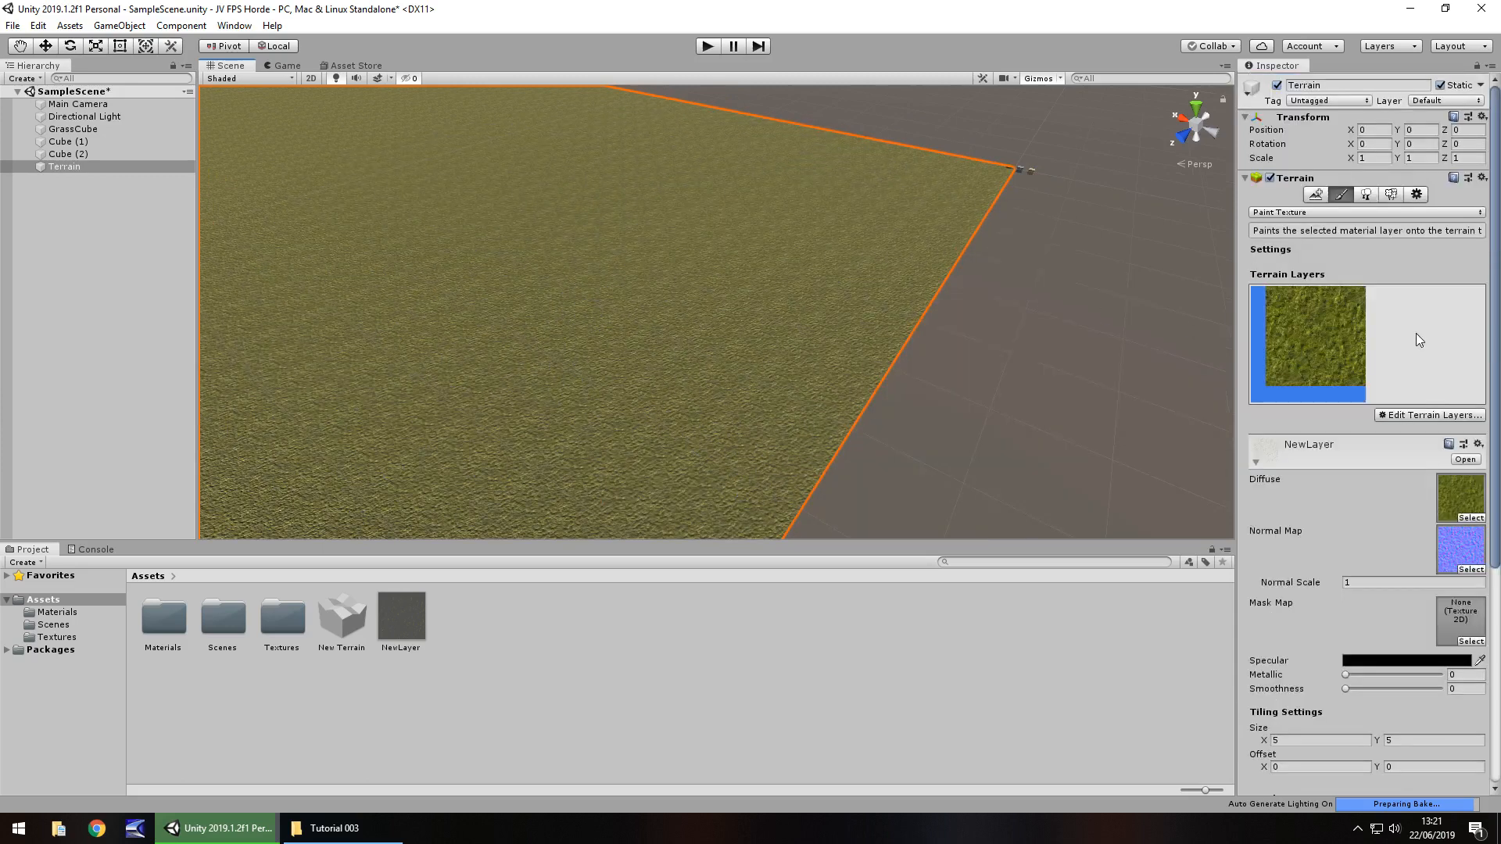
left_click(1412, 417)
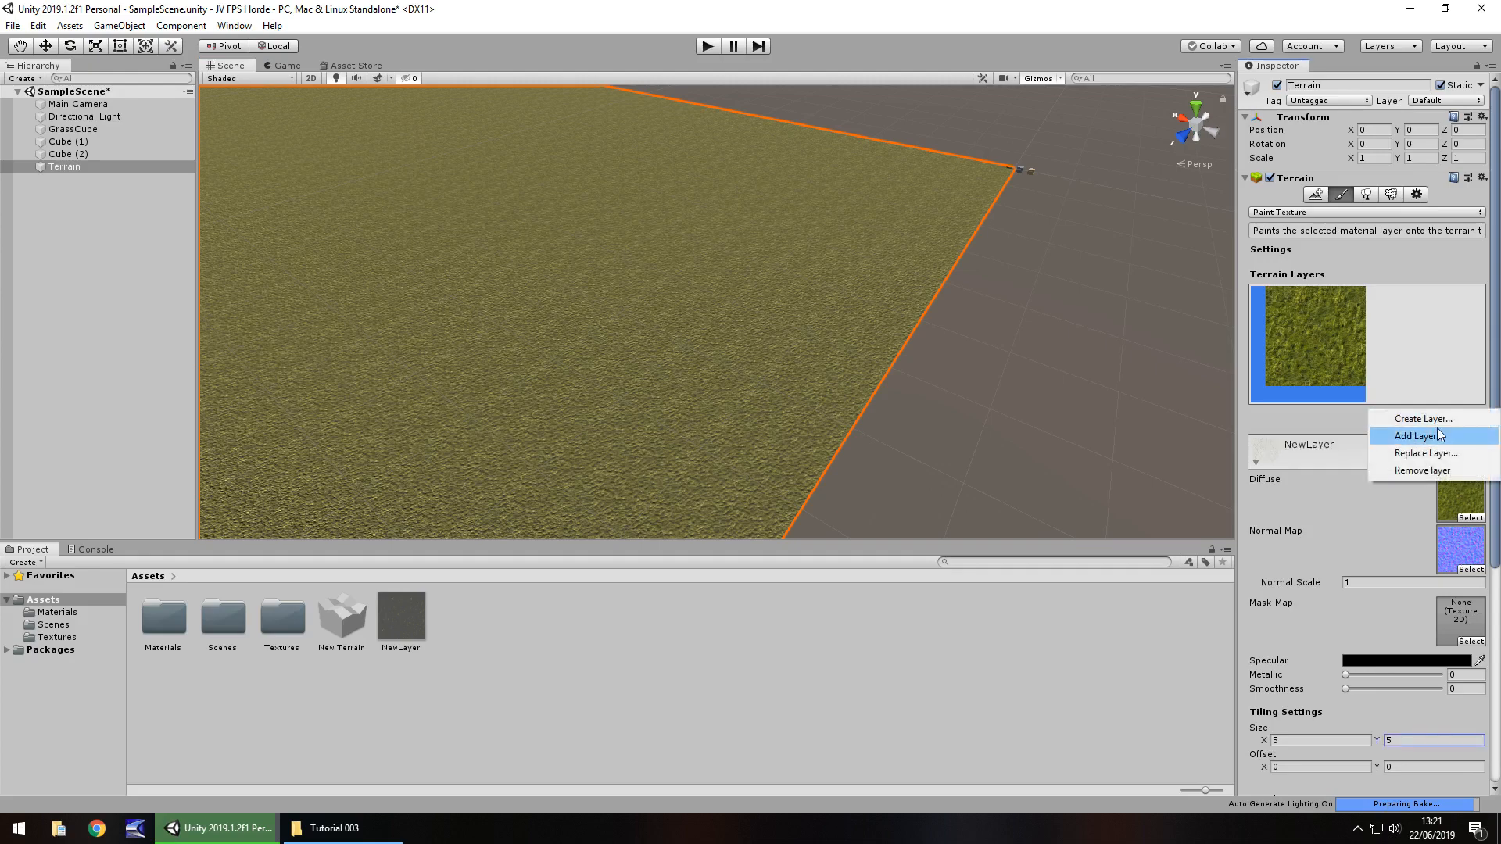
left_click(1428, 423)
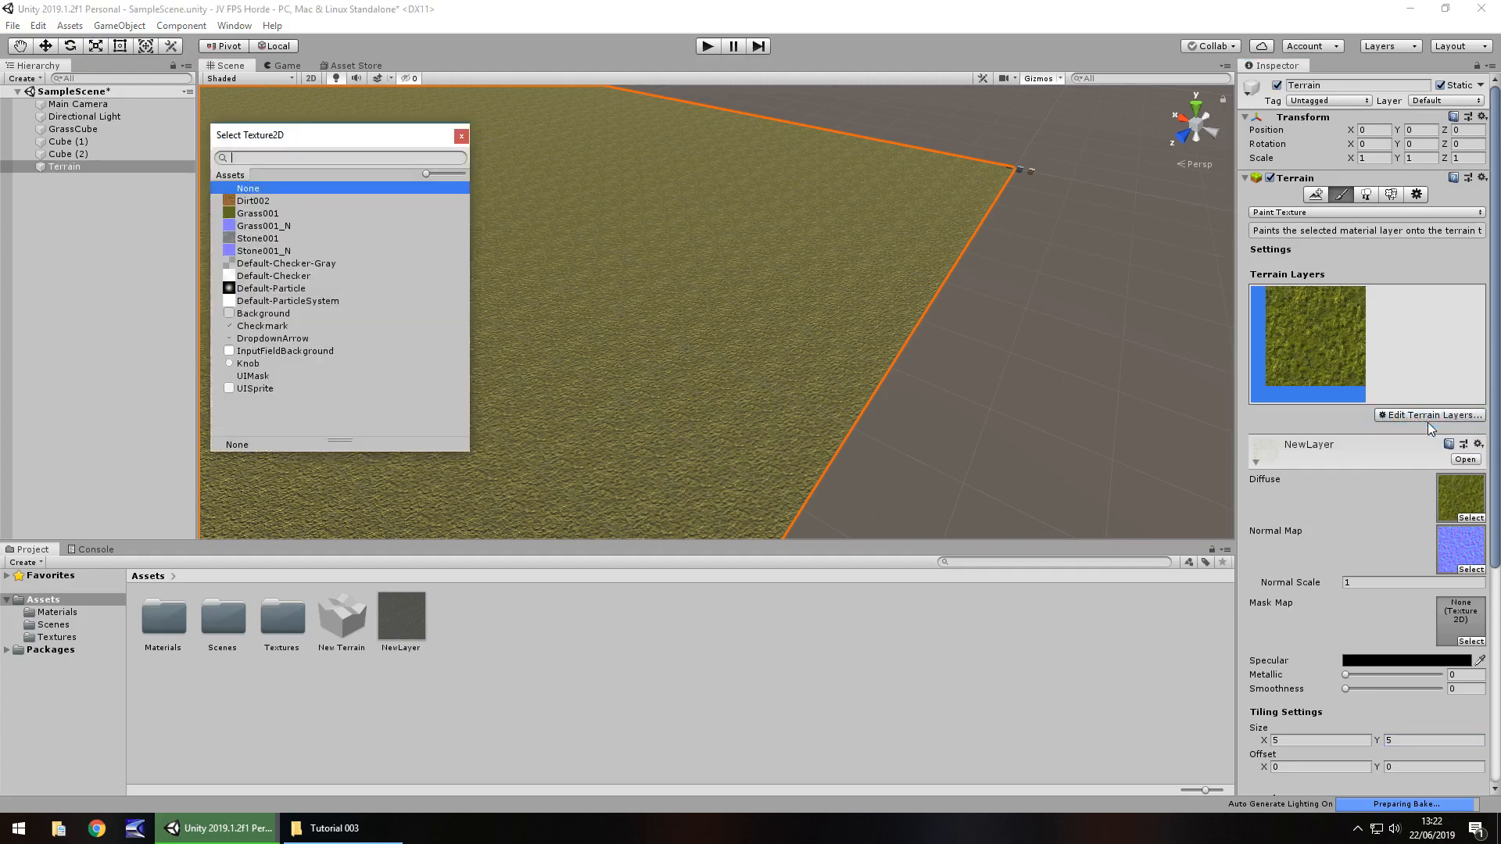
left_click(247, 203)
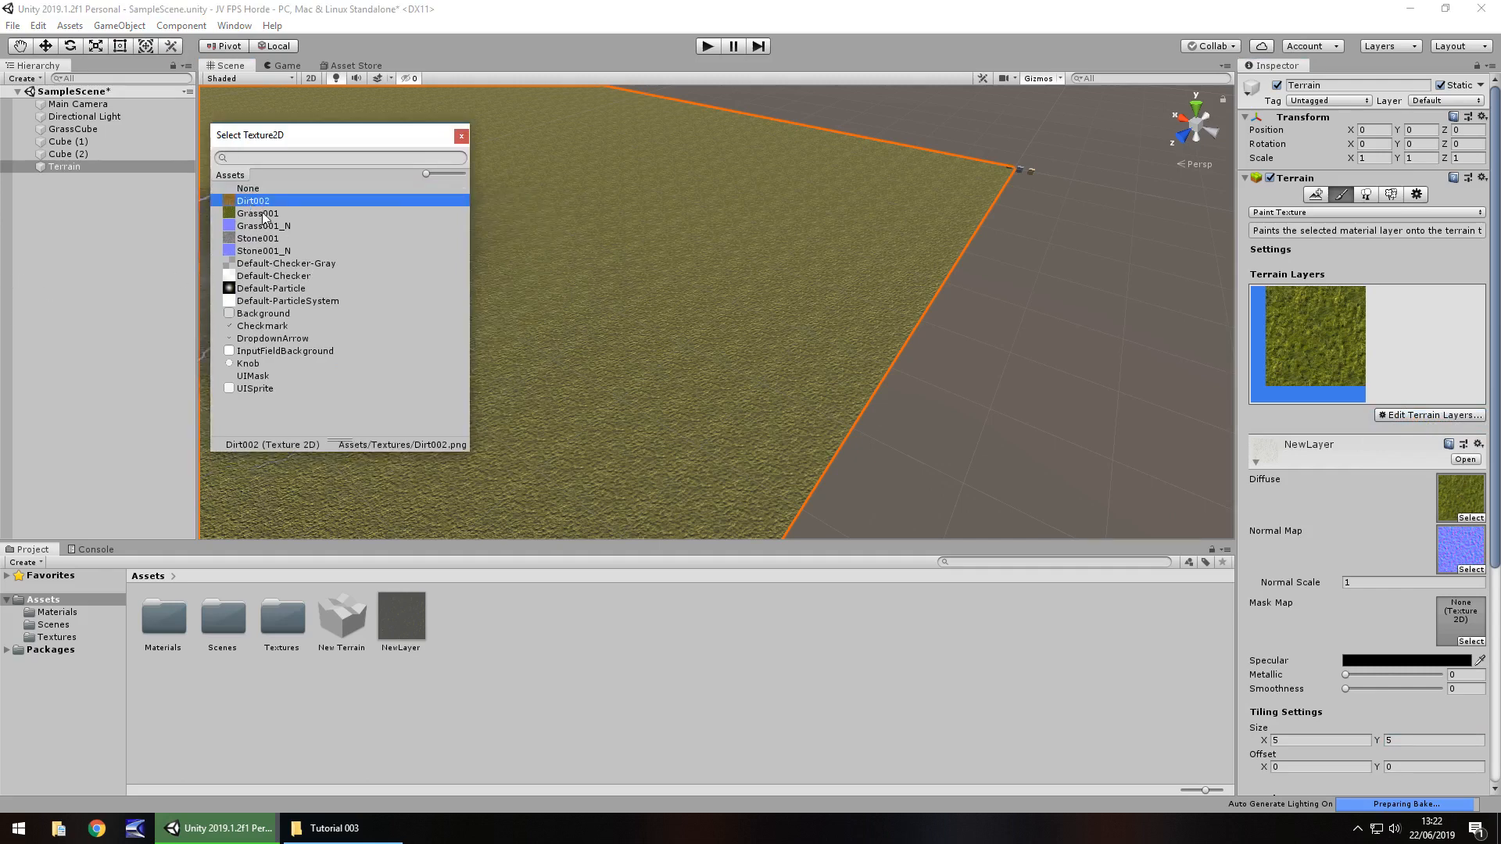
left_click(258, 239)
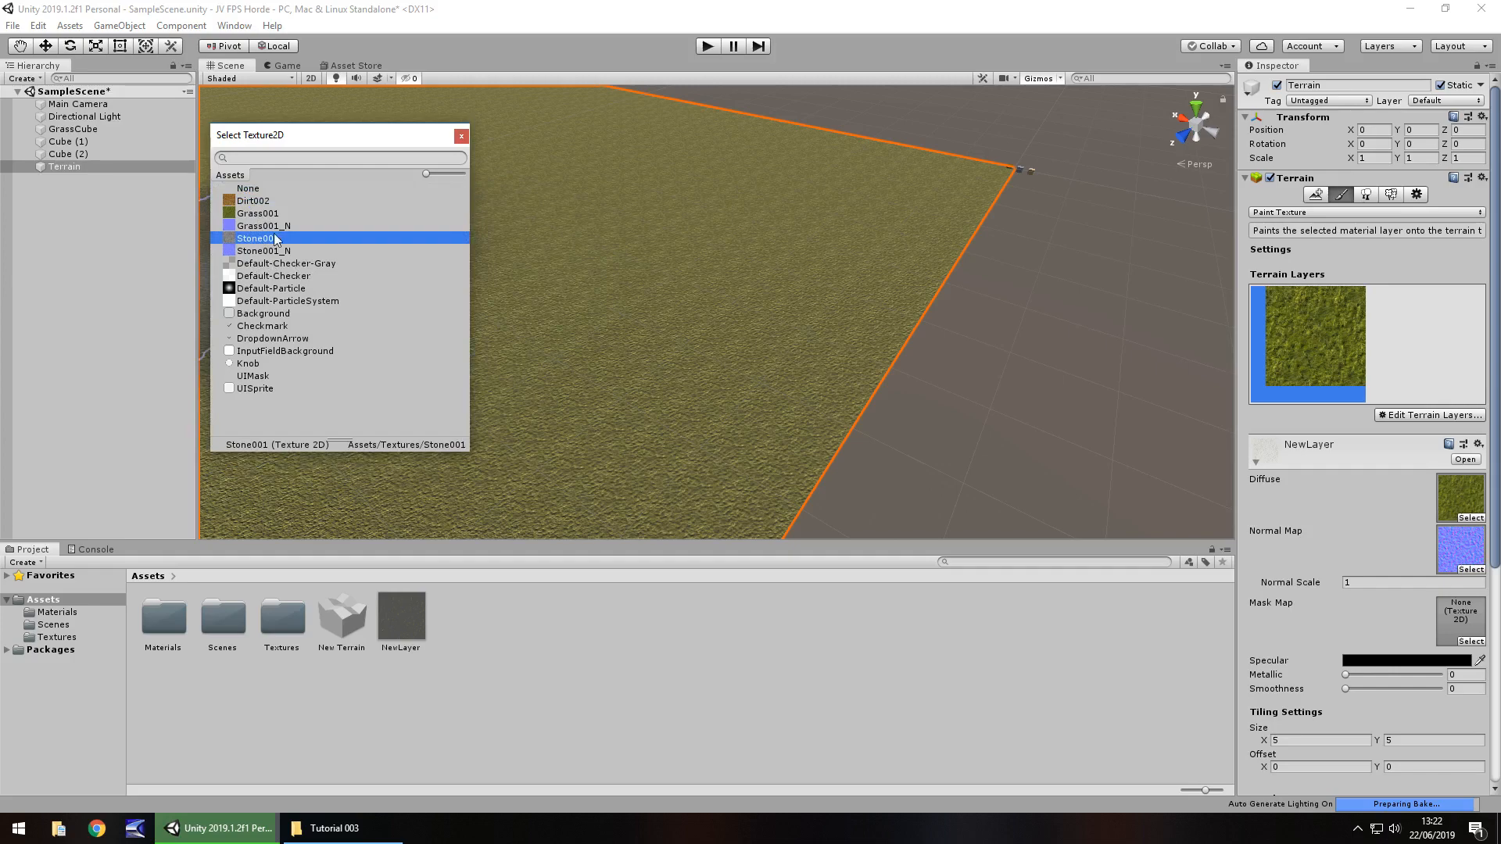
double_click(274, 239)
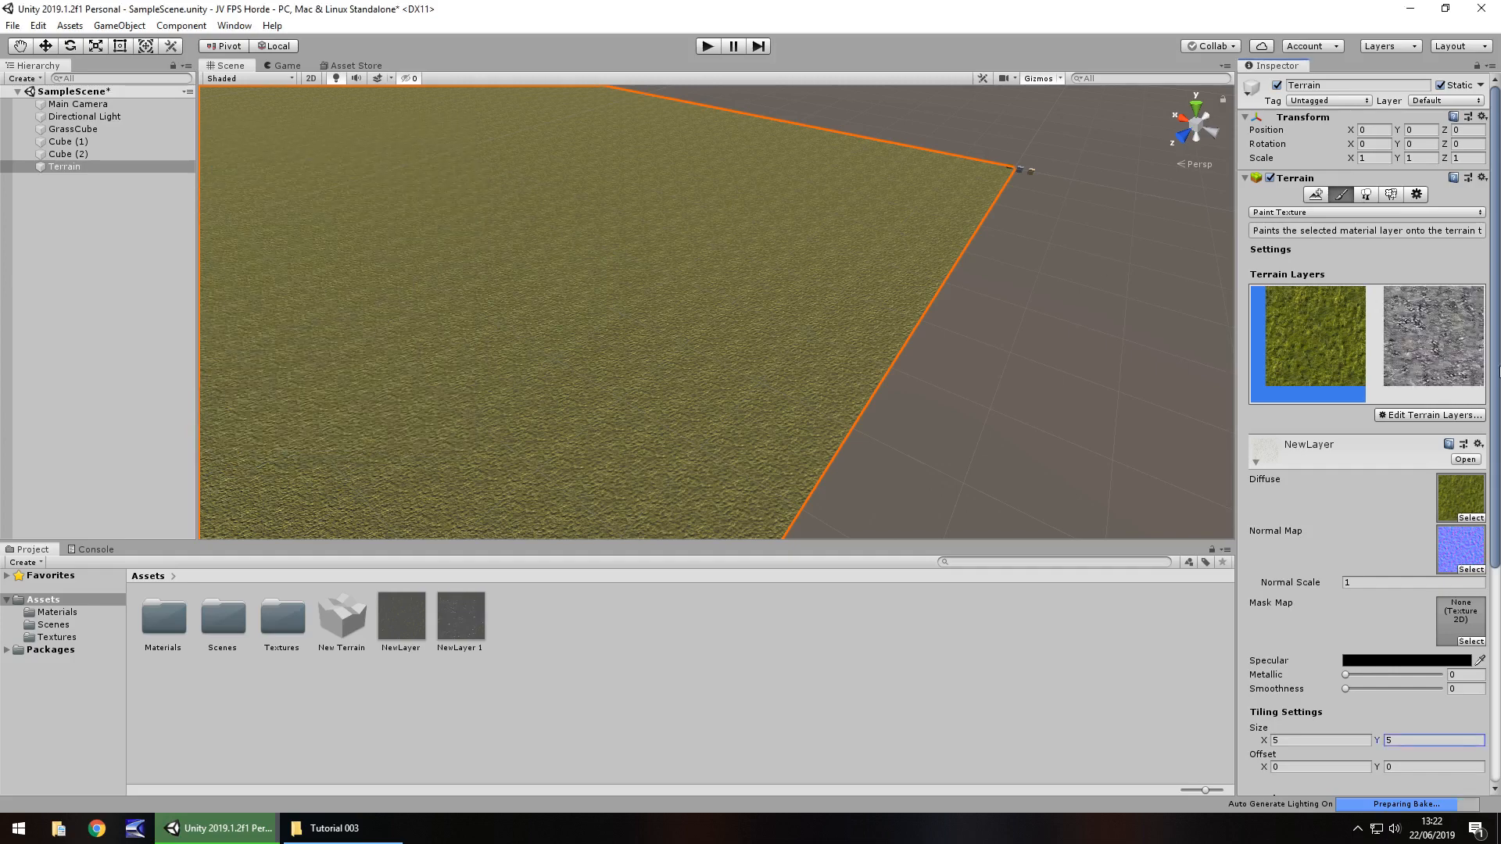
Assign the Stone001_N texture as the normal map of the stone terrain layer
left_click(1427, 345)
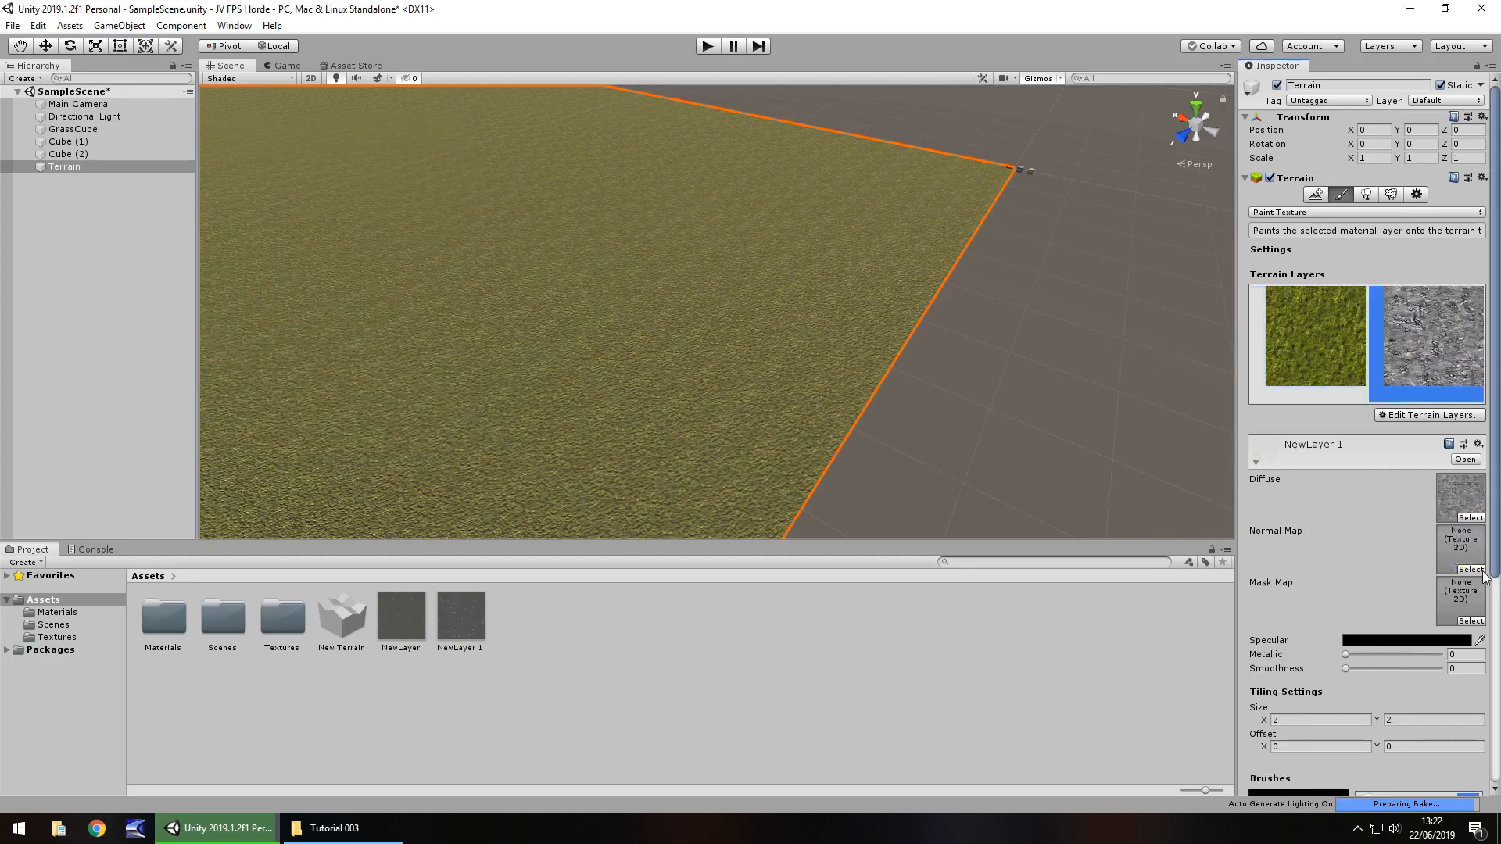
left_click(1472, 569)
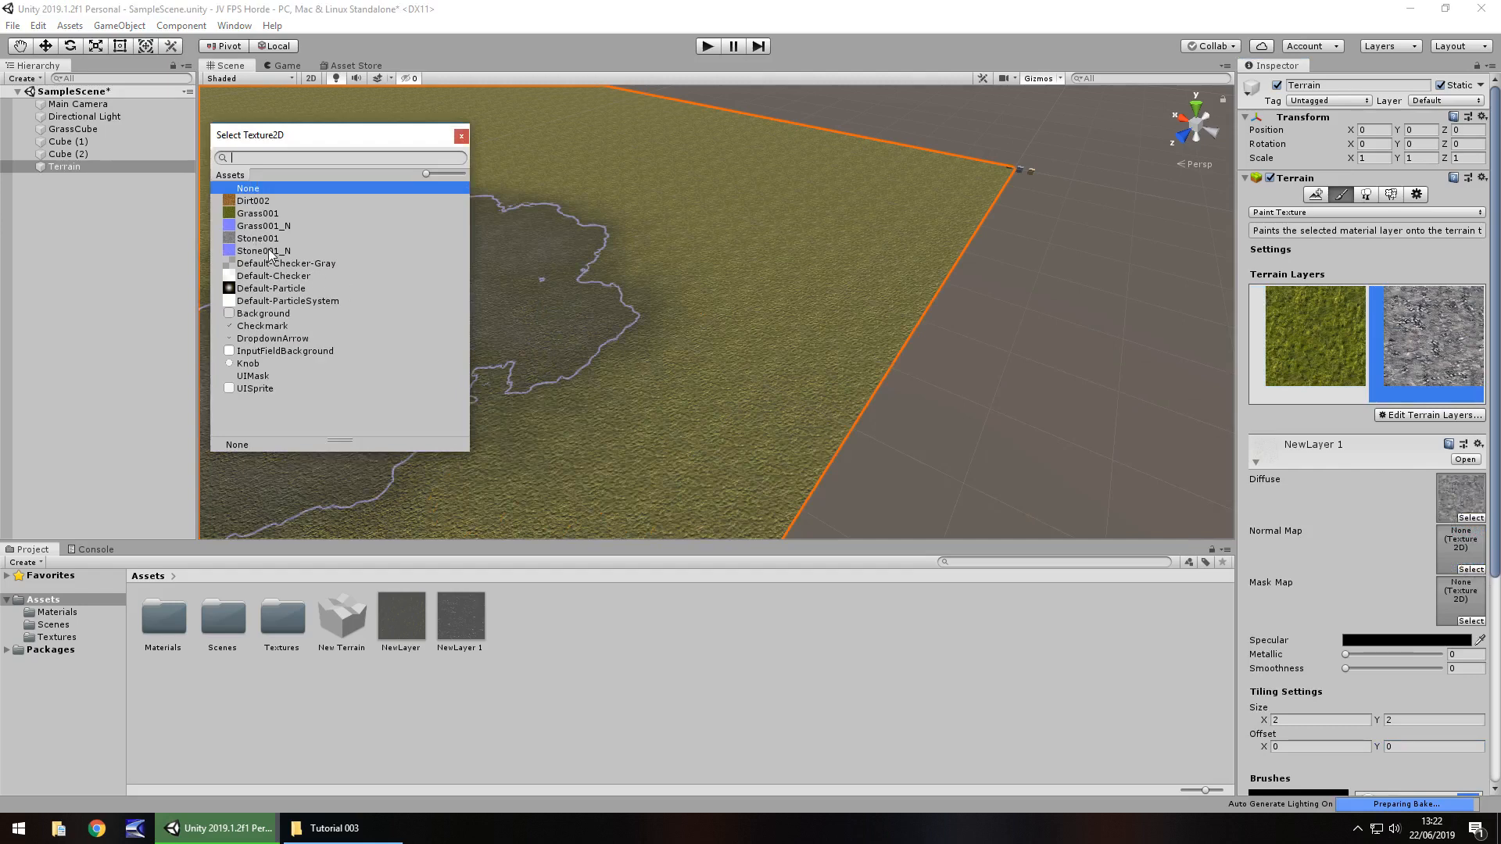
left_click(270, 251)
left_click(461, 136)
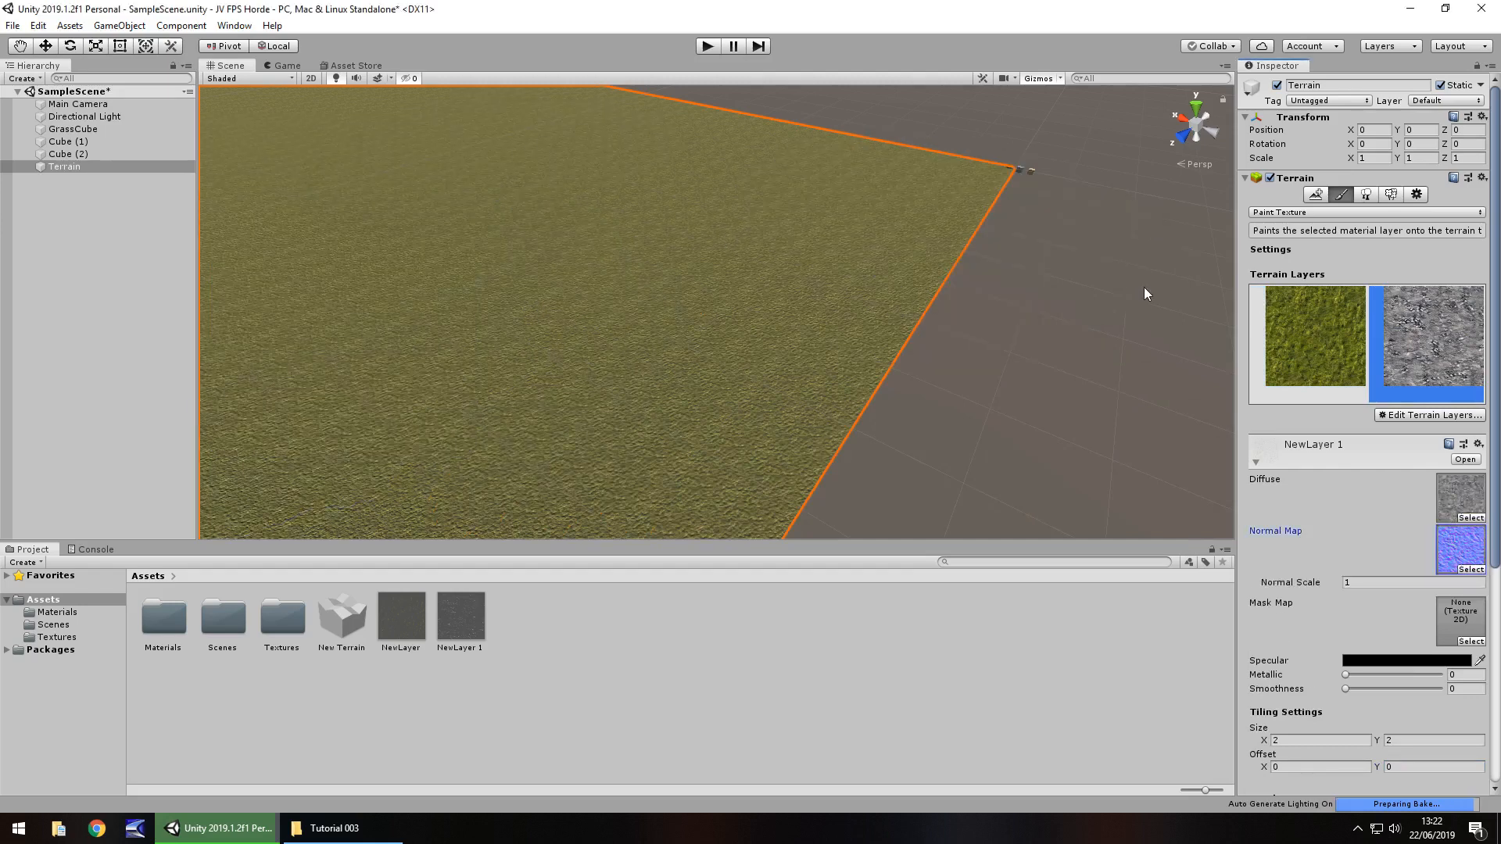
Paint a patch of the stone layer onto the grass near the terrain's corner and inspect it up close
mouse_move(547, 234)
left_mouse_down()
mouse_move(358, 240)
mouse_move(514, 254)
left_mouse_up()
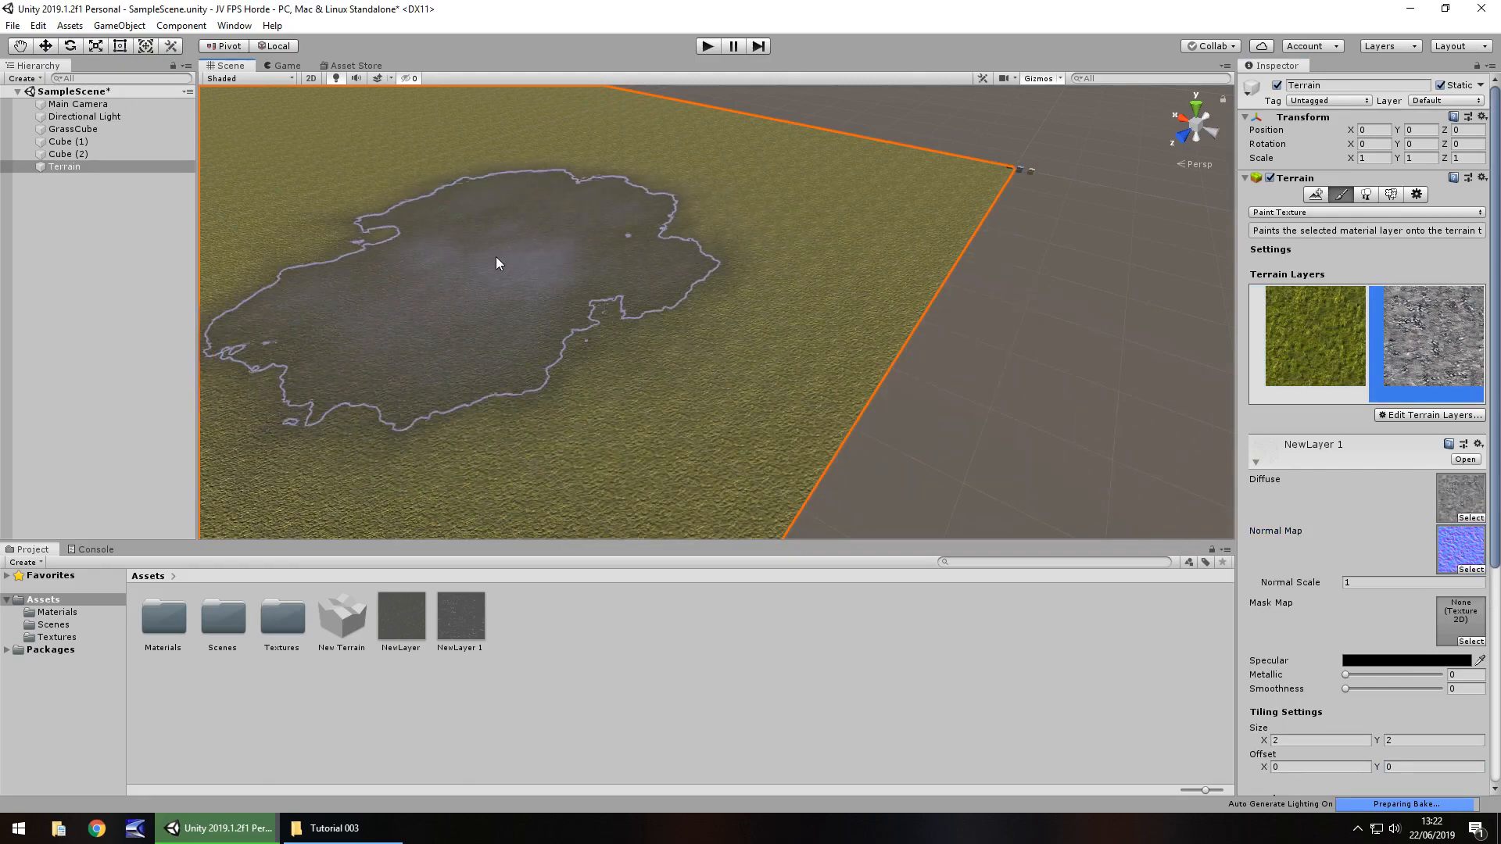
scroll(334, 329, "up", 5)
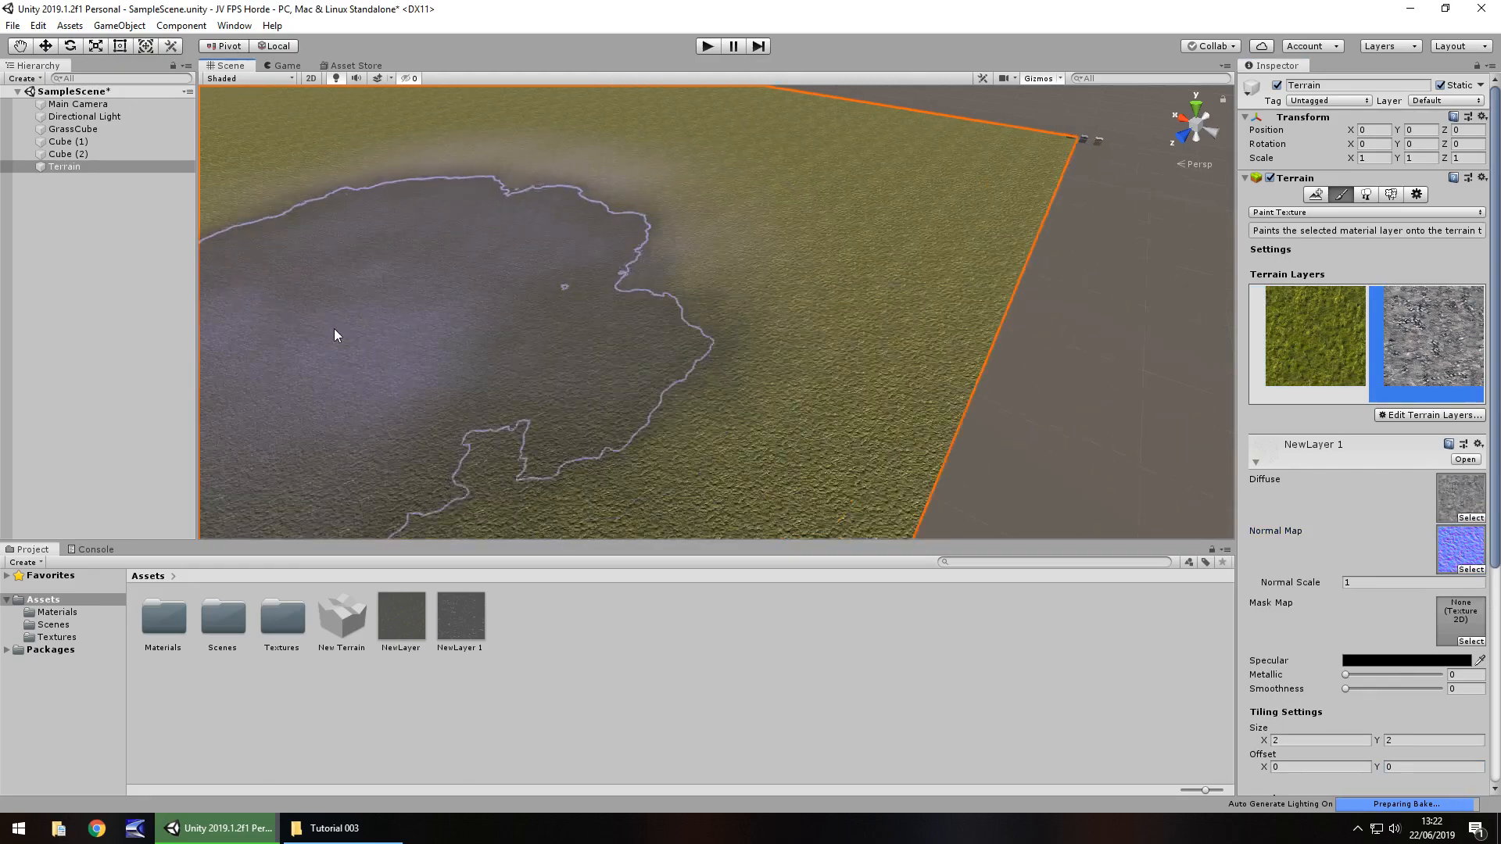
scroll(337, 328, "up", 3)
mouse_move(420, 328)
left_mouse_down()
mouse_move(968, 347)
mouse_move(1214, 446)
mouse_move(707, 339)
mouse_move(677, 315)
mouse_move(1229, 571)
left_mouse_up()
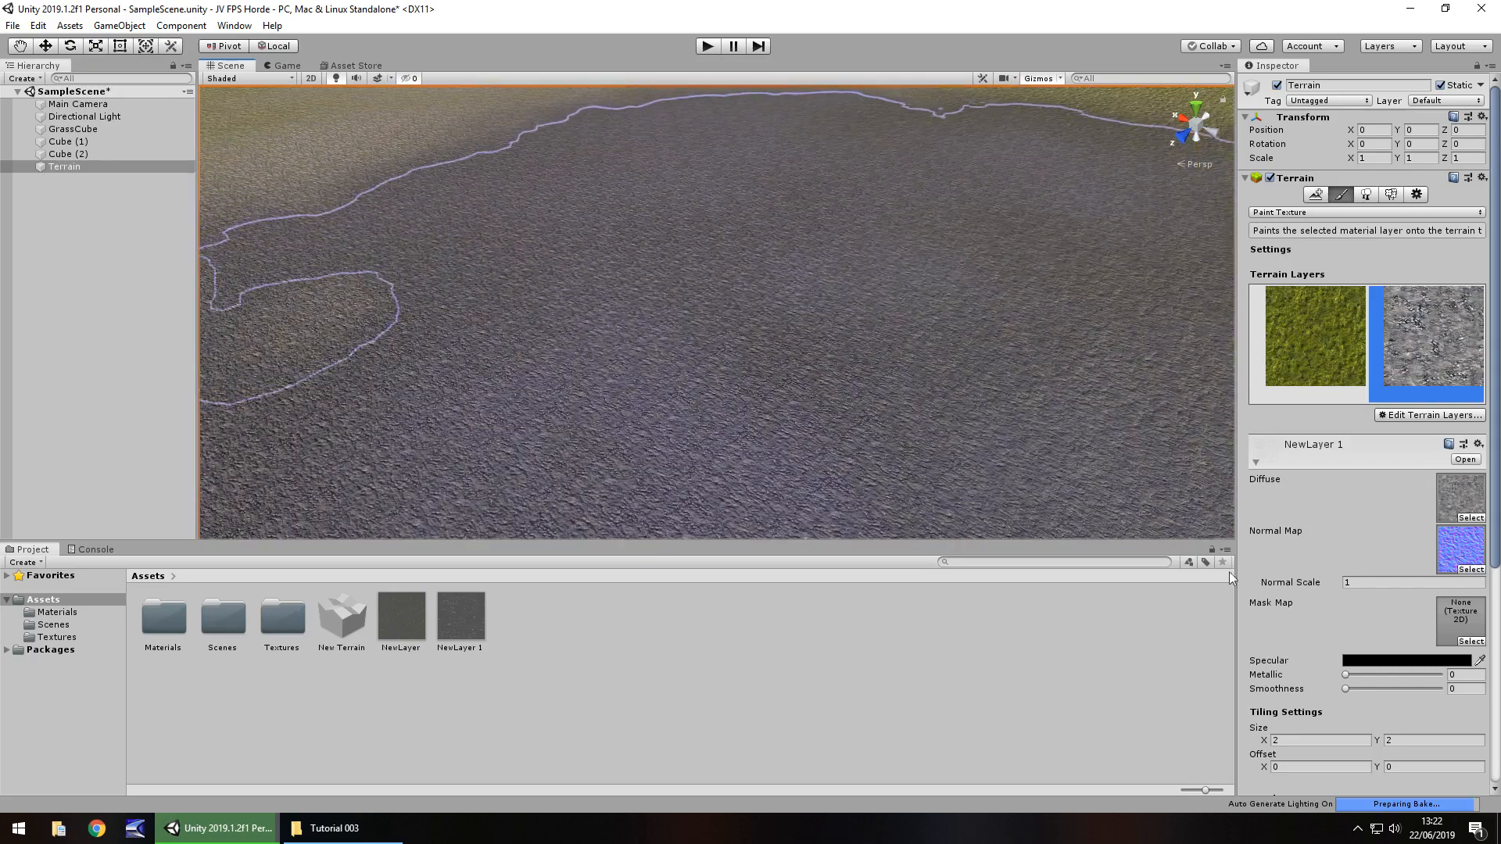
Set the stone layer's tiling size to 6 in both X and Y
left_click(1297, 741)
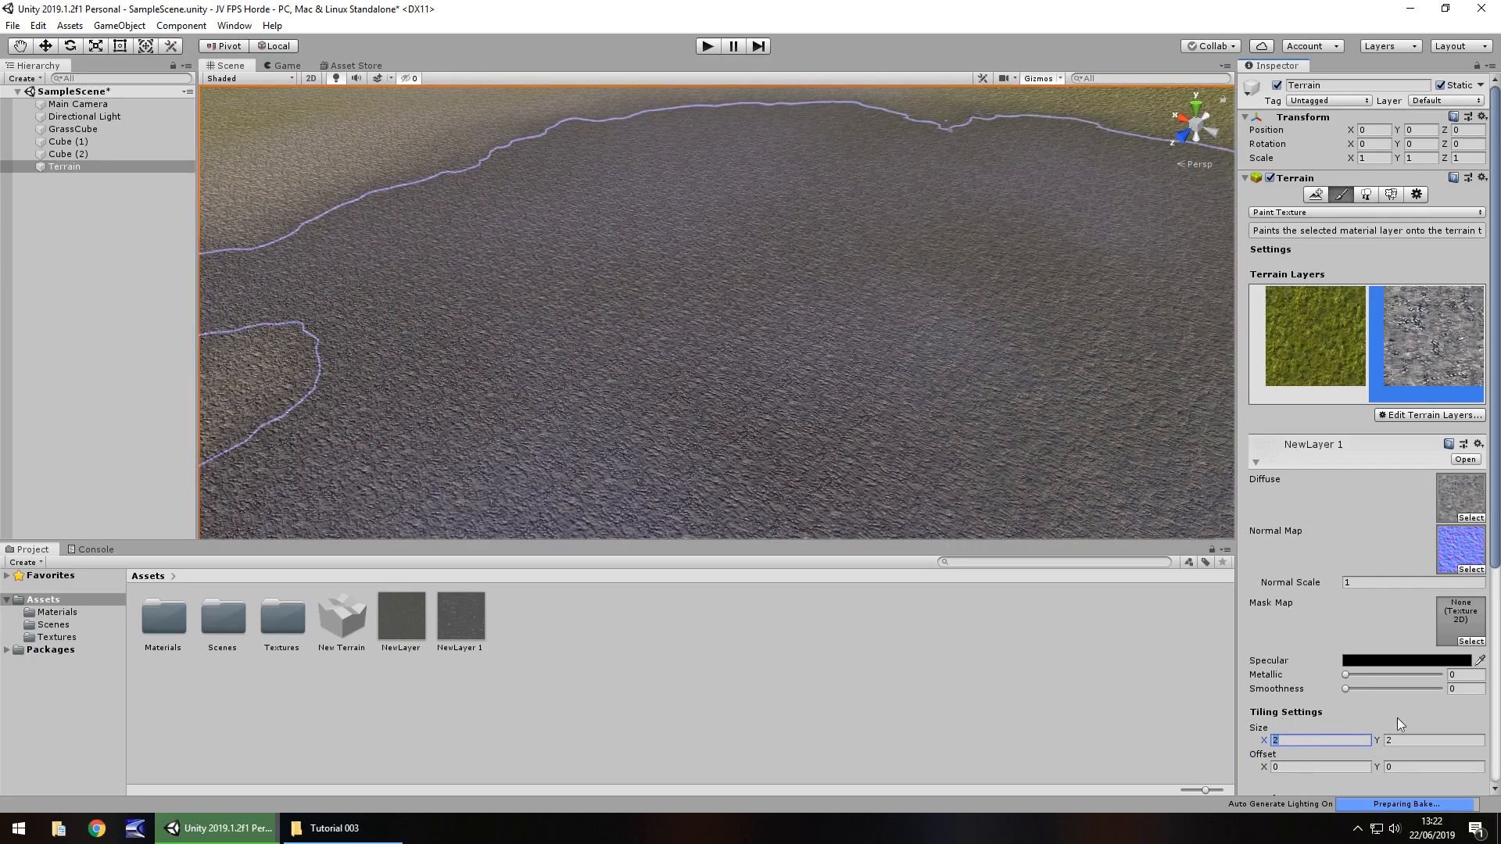
type("6")
left_click(1416, 740)
type("6")
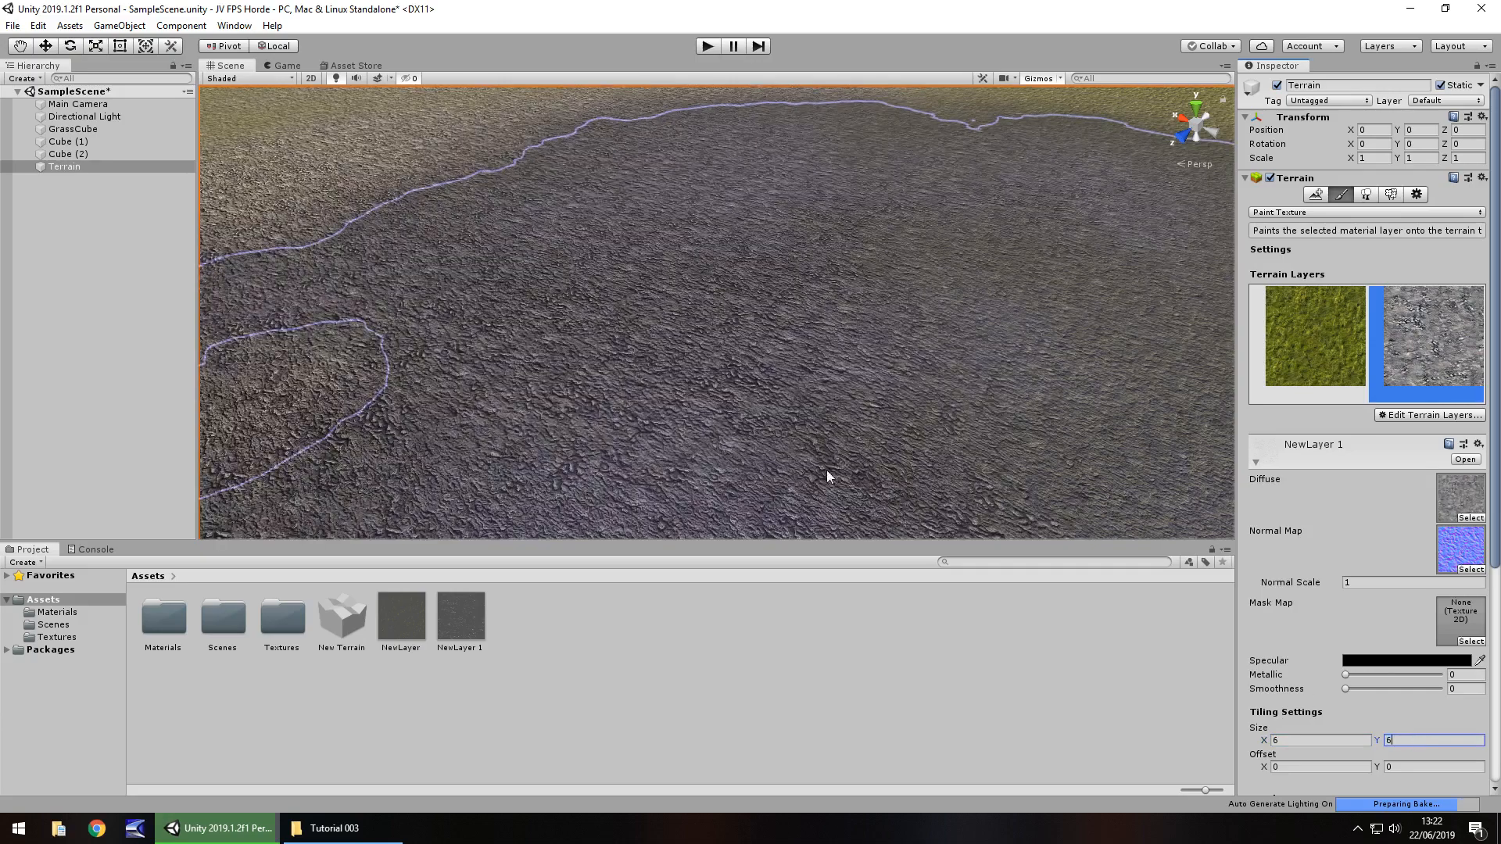
Paint more stone beside the first patch and a separate, denser stone patch farther across the grass
scroll(698, 367, "down", 5)
scroll(696, 351, "down", 6)
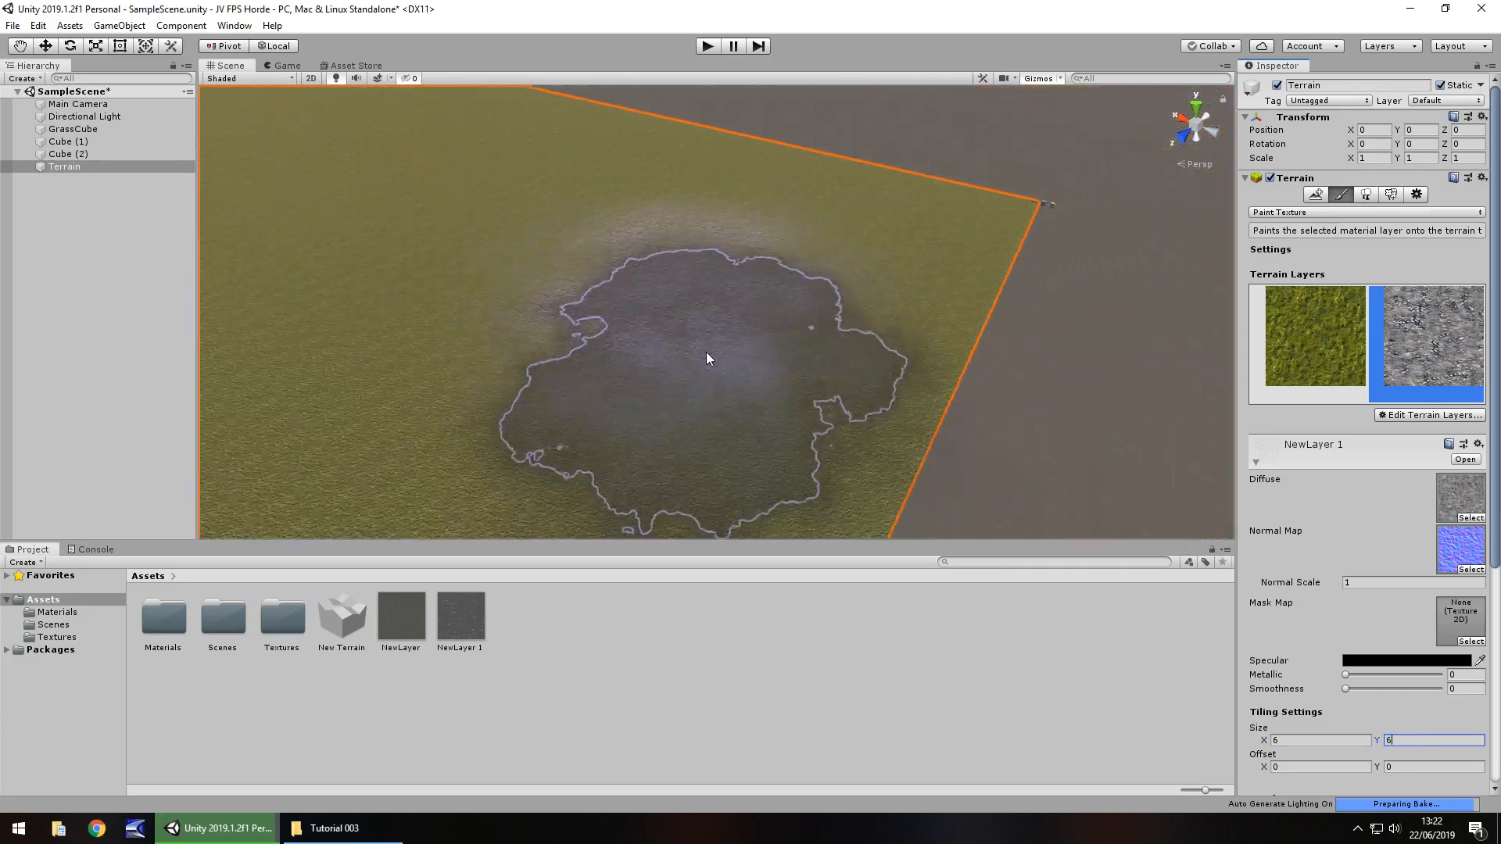
mouse_move(390, 234)
left_mouse_down()
mouse_move(490, 387)
mouse_move(416, 167)
mouse_move(693, 216)
mouse_move(535, 222)
mouse_move(717, 252)
left_mouse_up()
mouse_move(717, 252)
right_mouse_down()
mouse_move(503, 248)
mouse_move(499, 232)
right_mouse_up()
left_click(509, 187)
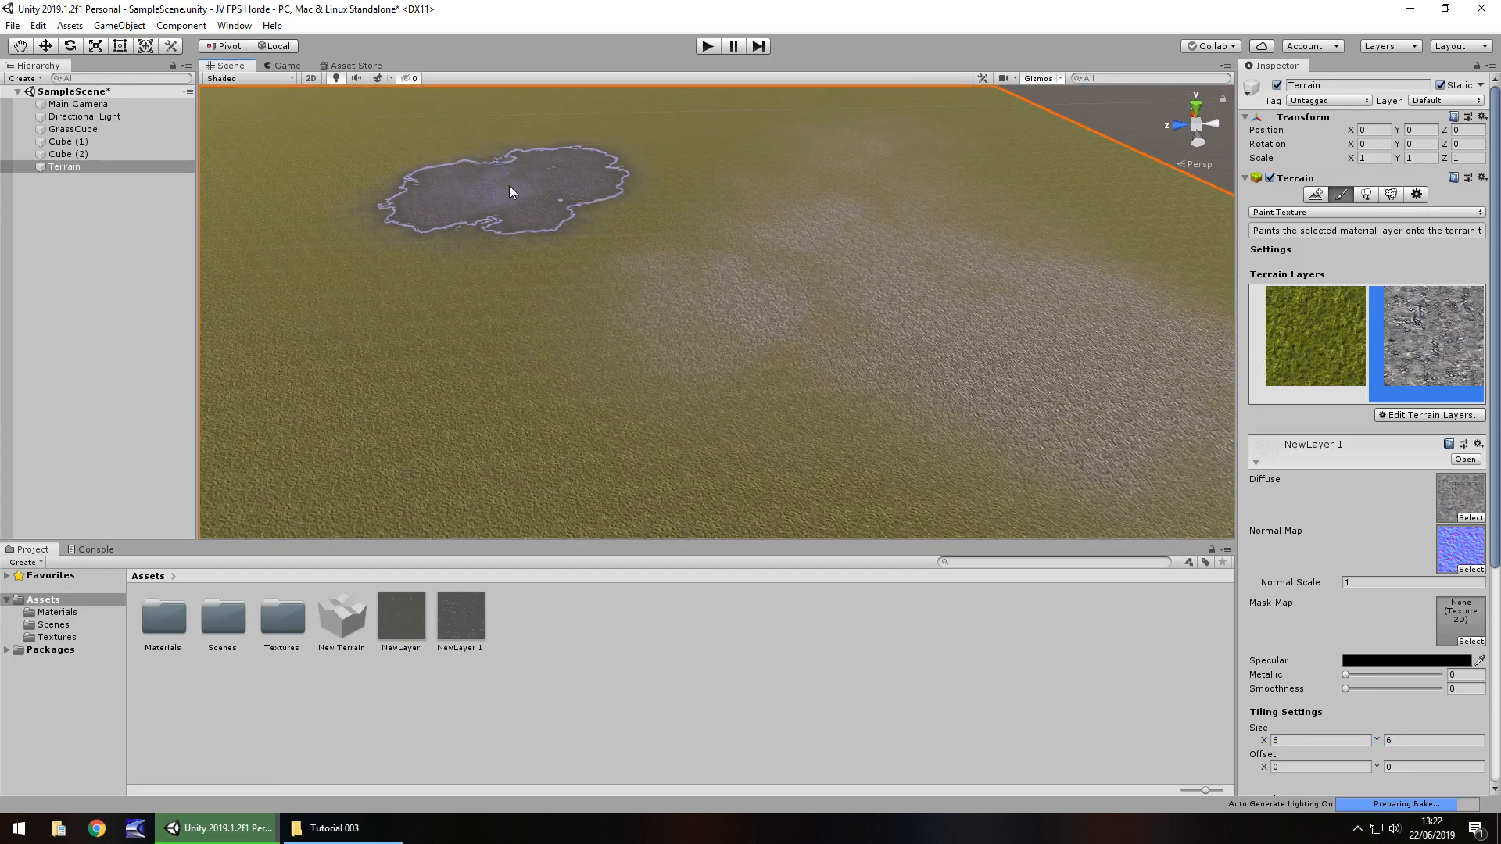
left_click_drag(509, 185, 505, 184)
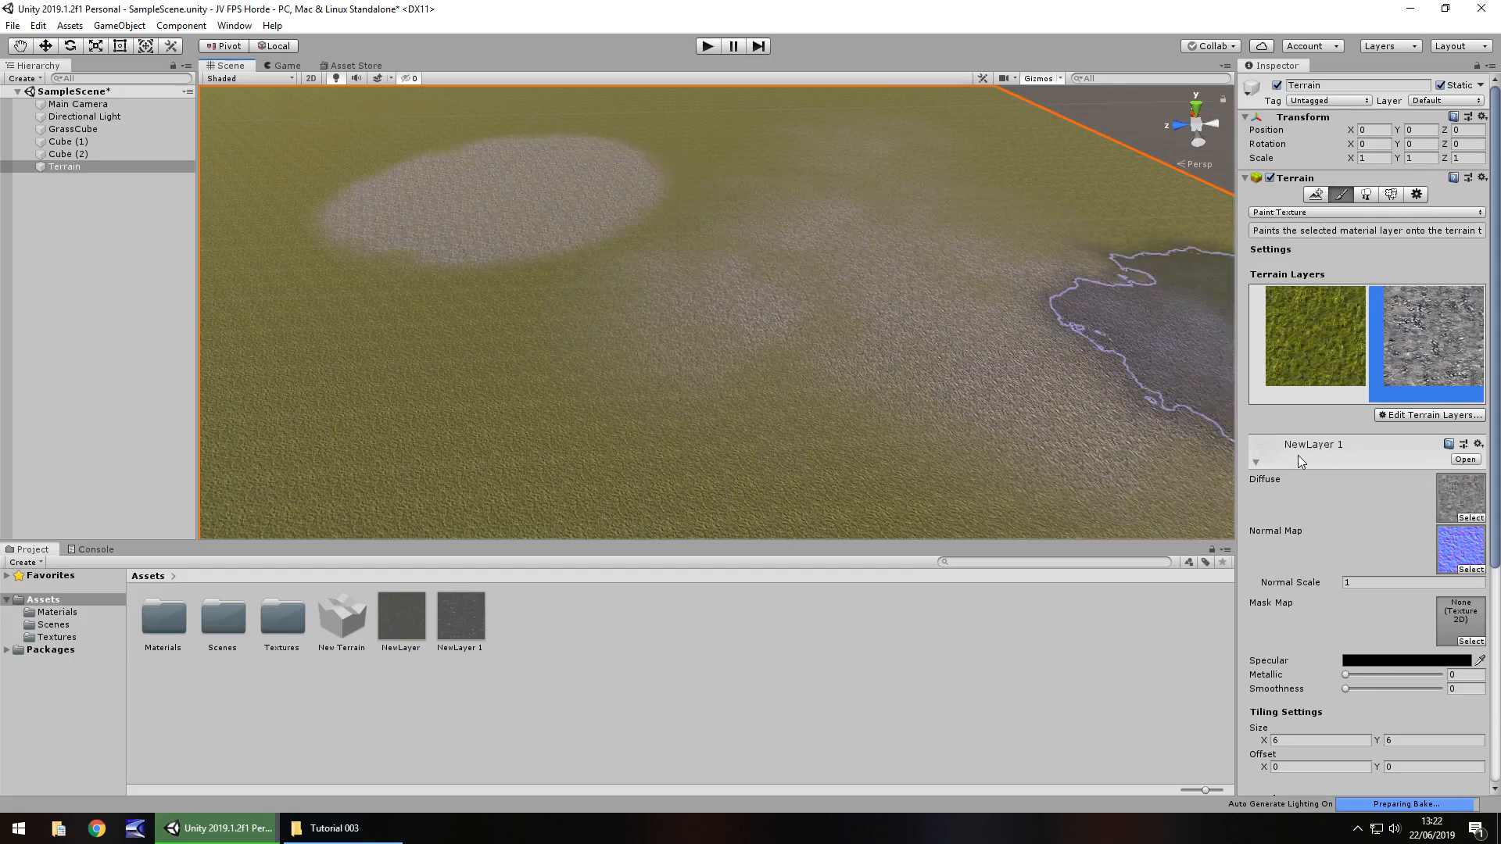
Choose the star-shaped builtin_brush_11 and stamp a stone star on the open grass beyond the round stone patch
scroll(1362, 486, "down", 5)
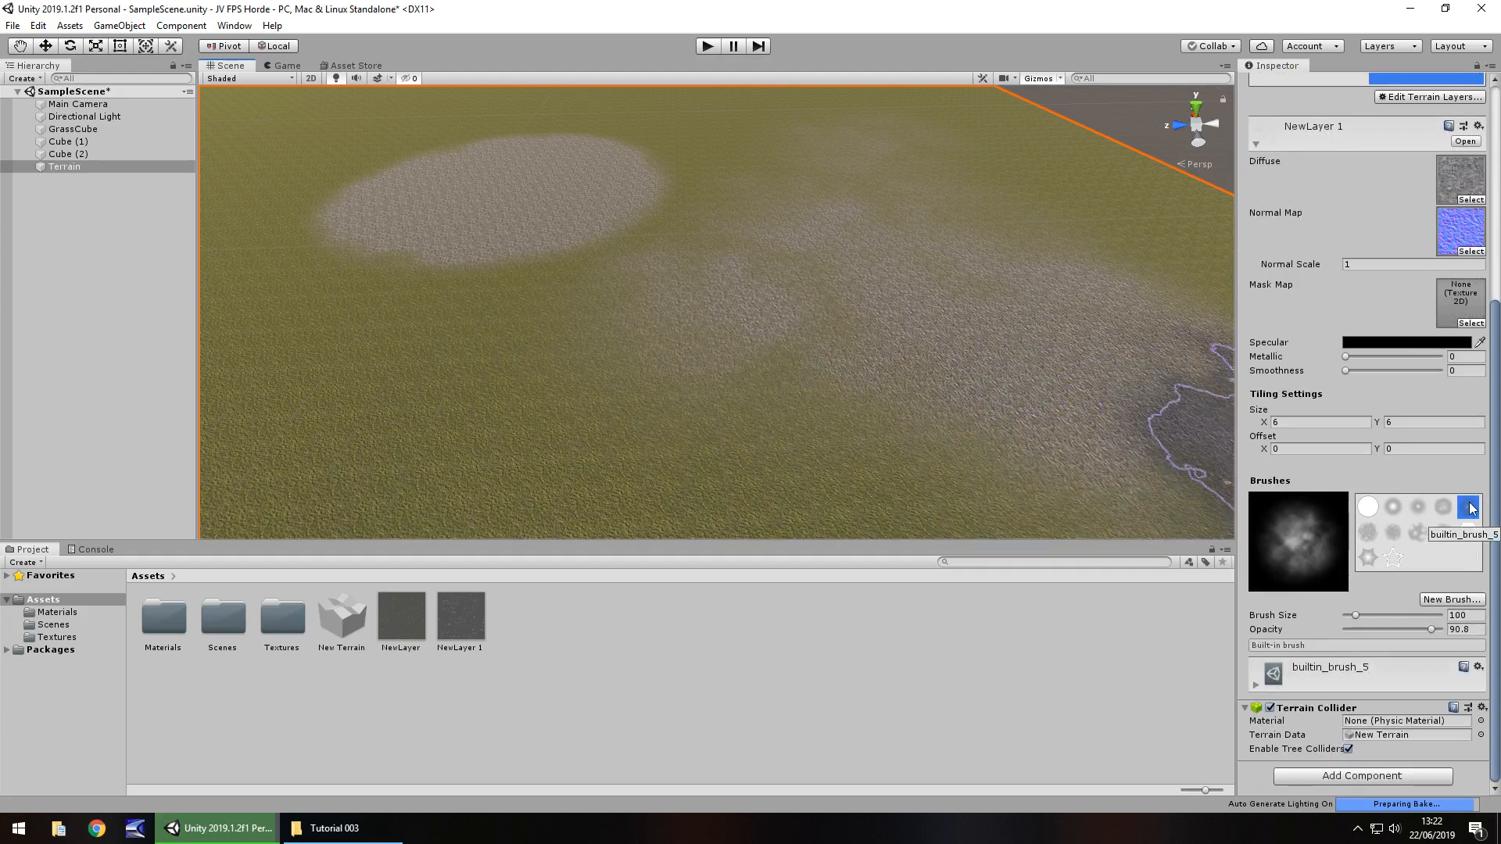
left_click(1372, 552)
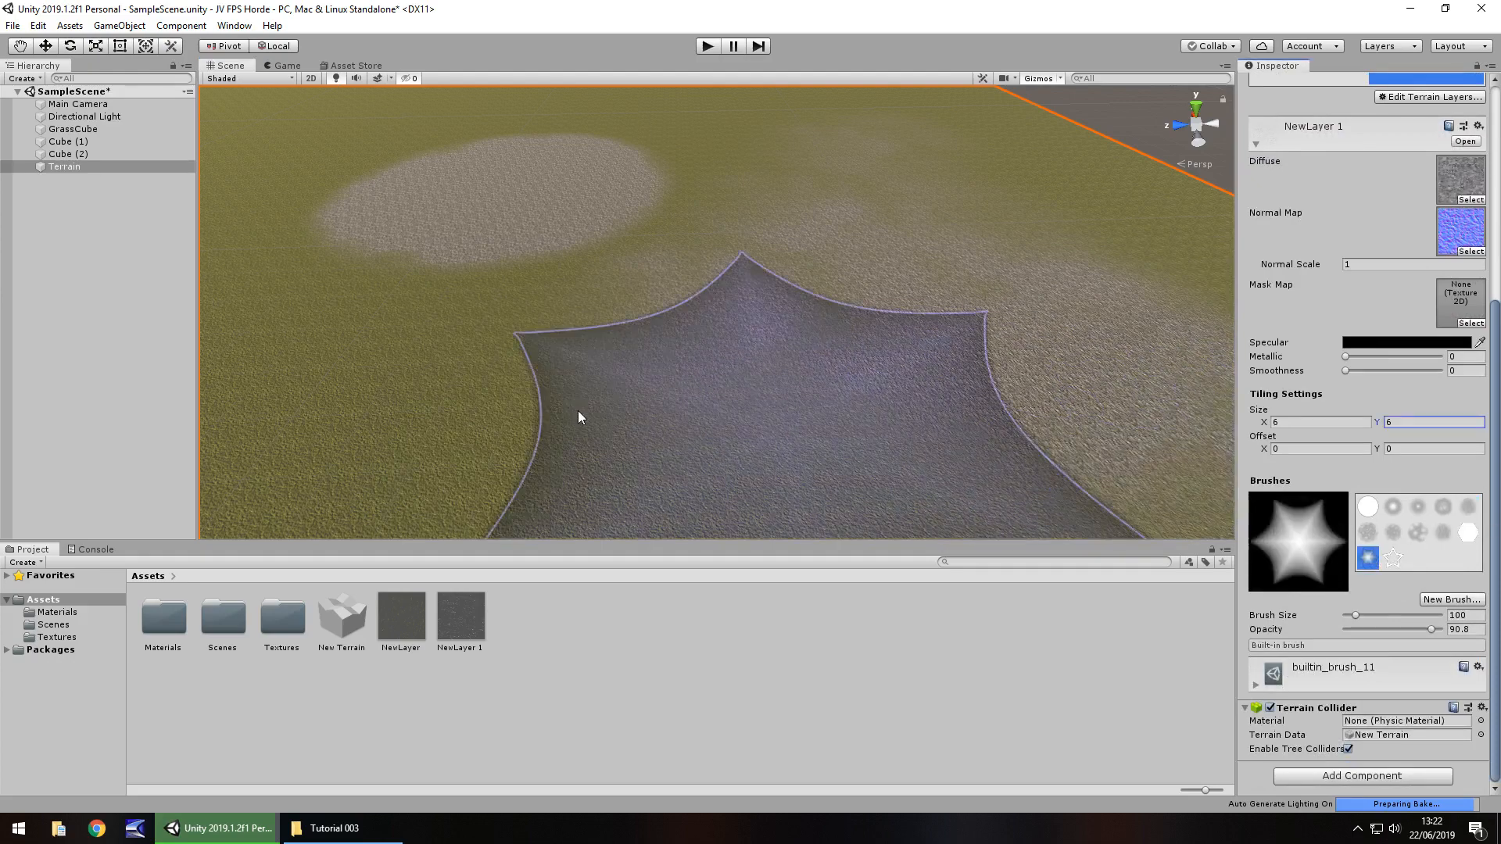
scroll(508, 346, "down", 4)
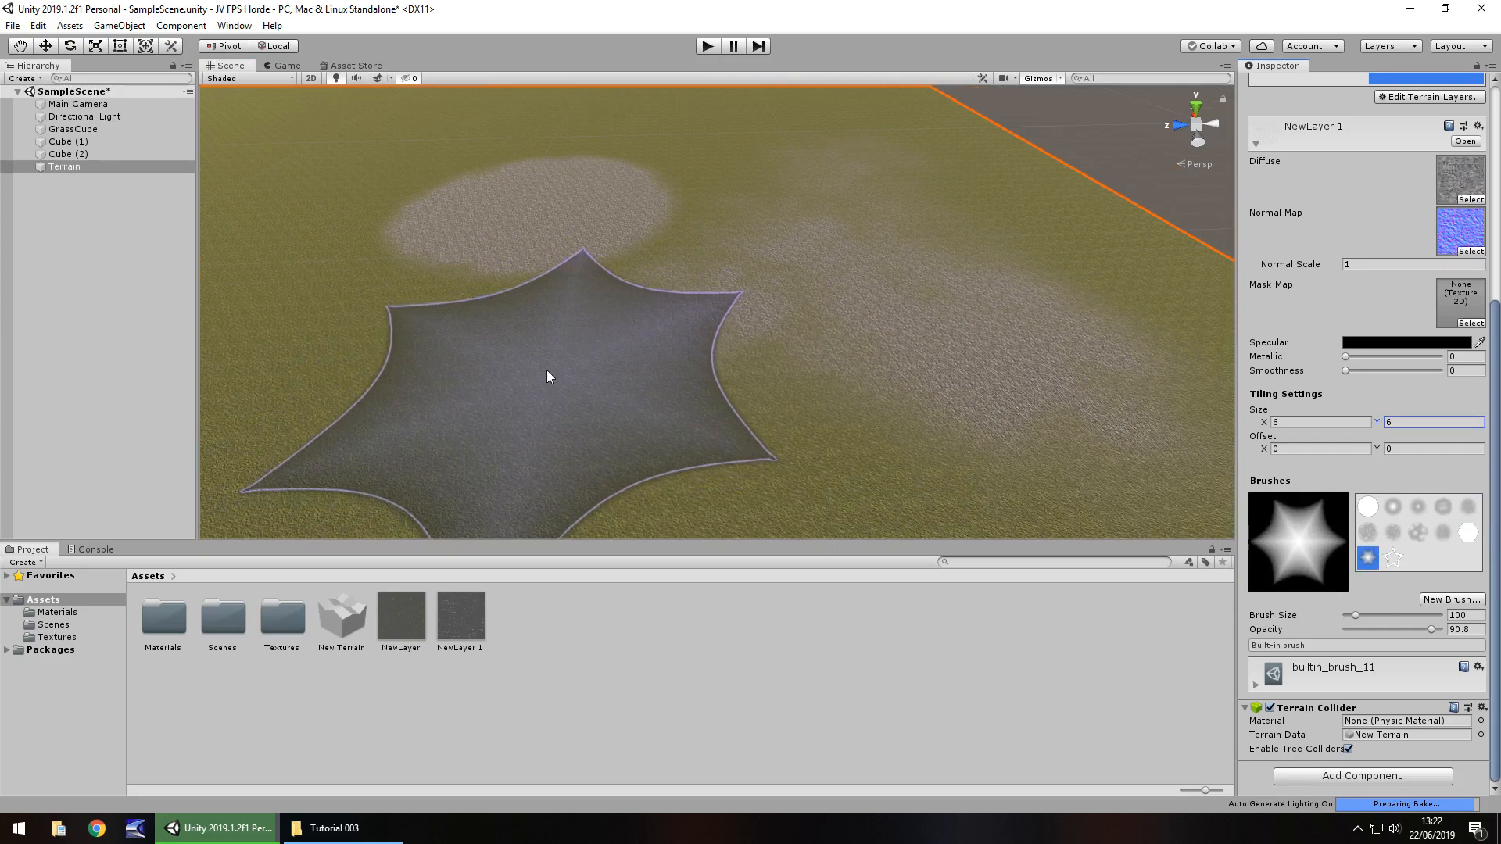
middle_click_drag(546, 369, 1154, 370)
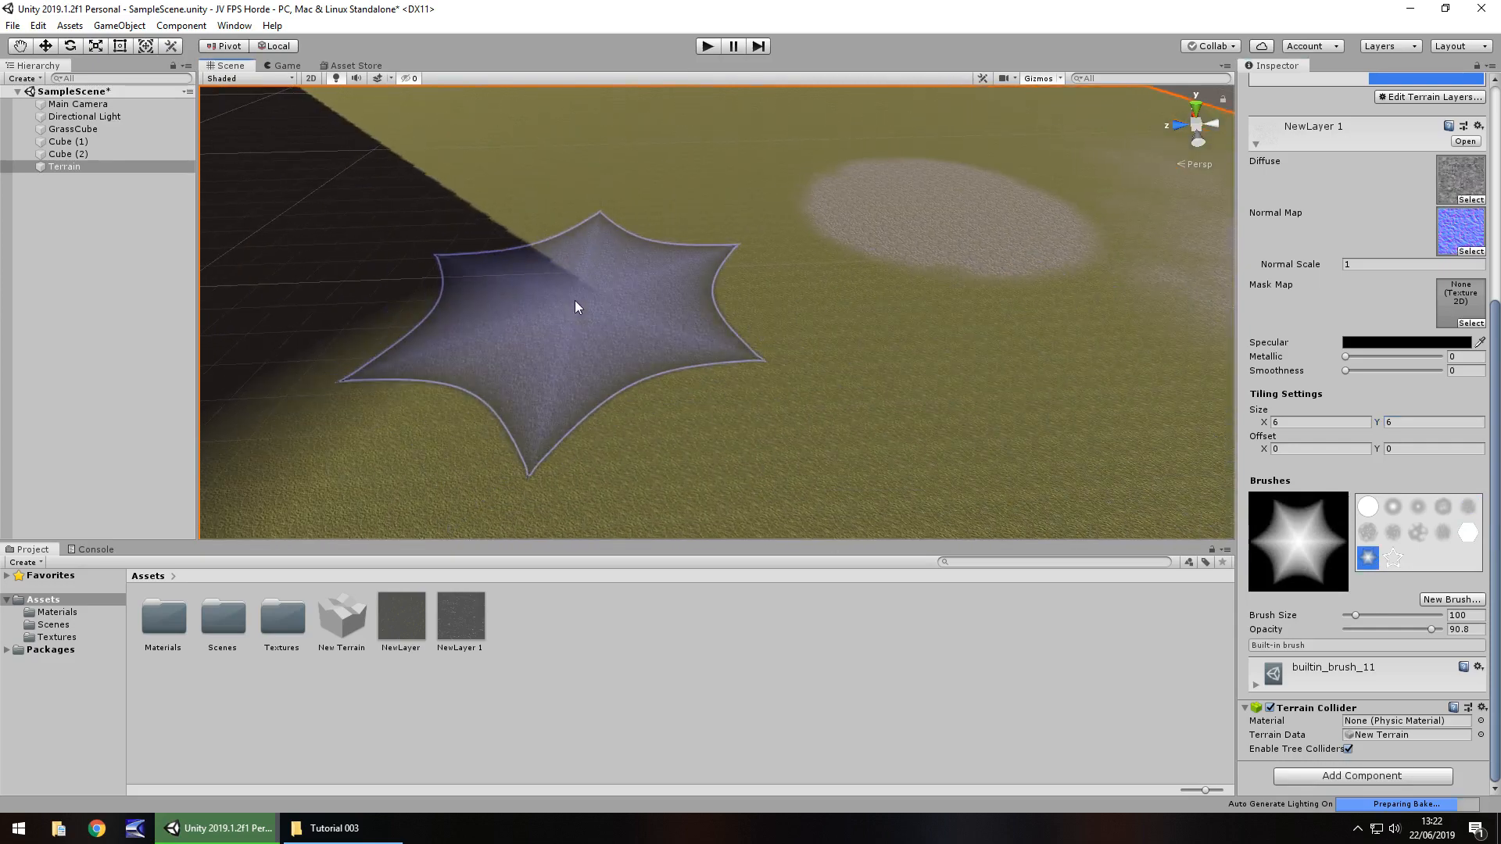
middle_click_drag(848, 219, 745, 543)
scroll(707, 431, "up", 4)
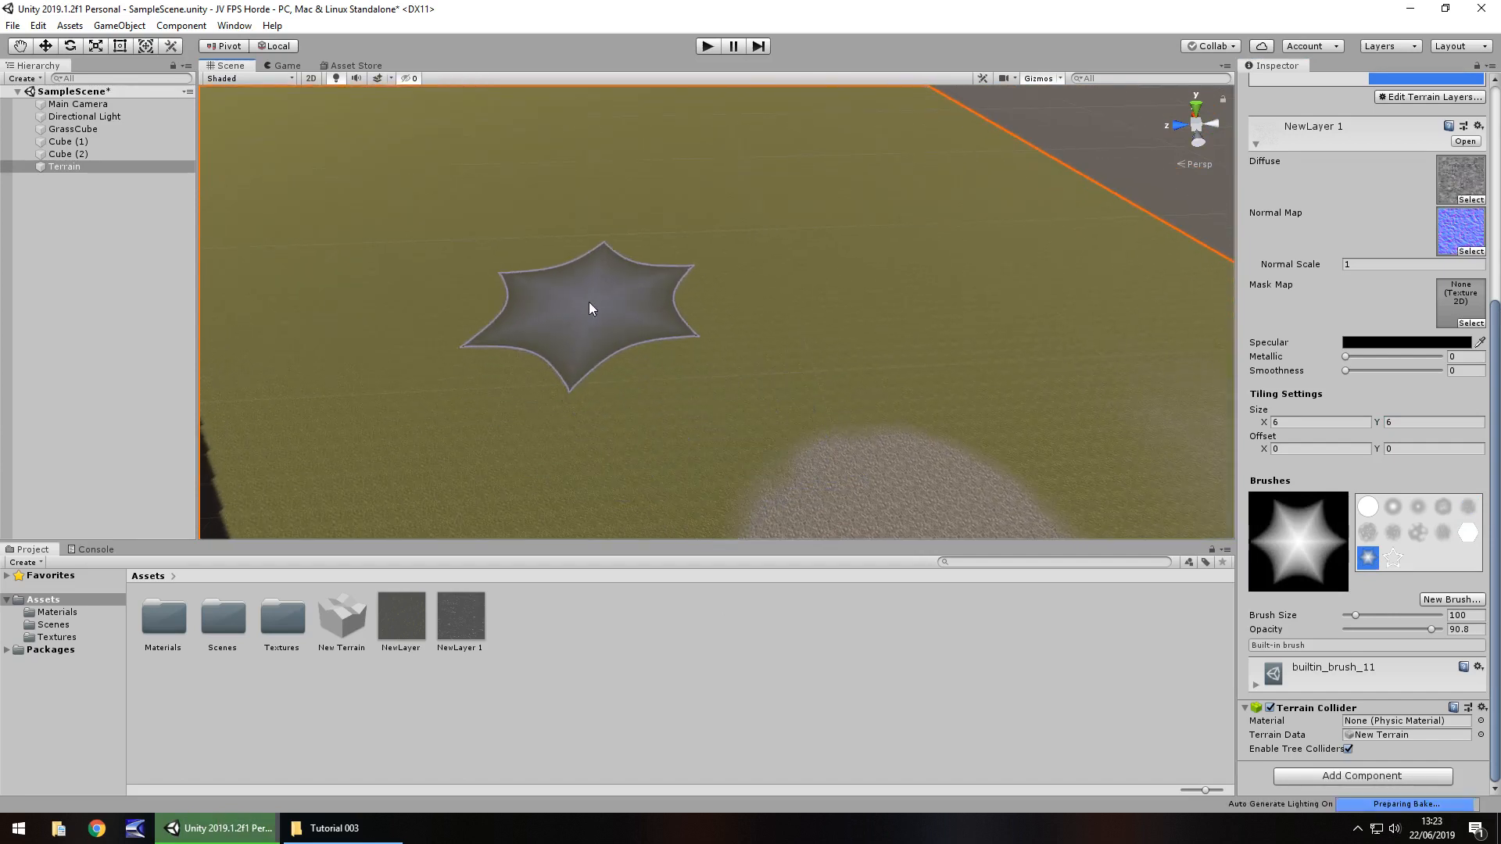
left_click(589, 303)
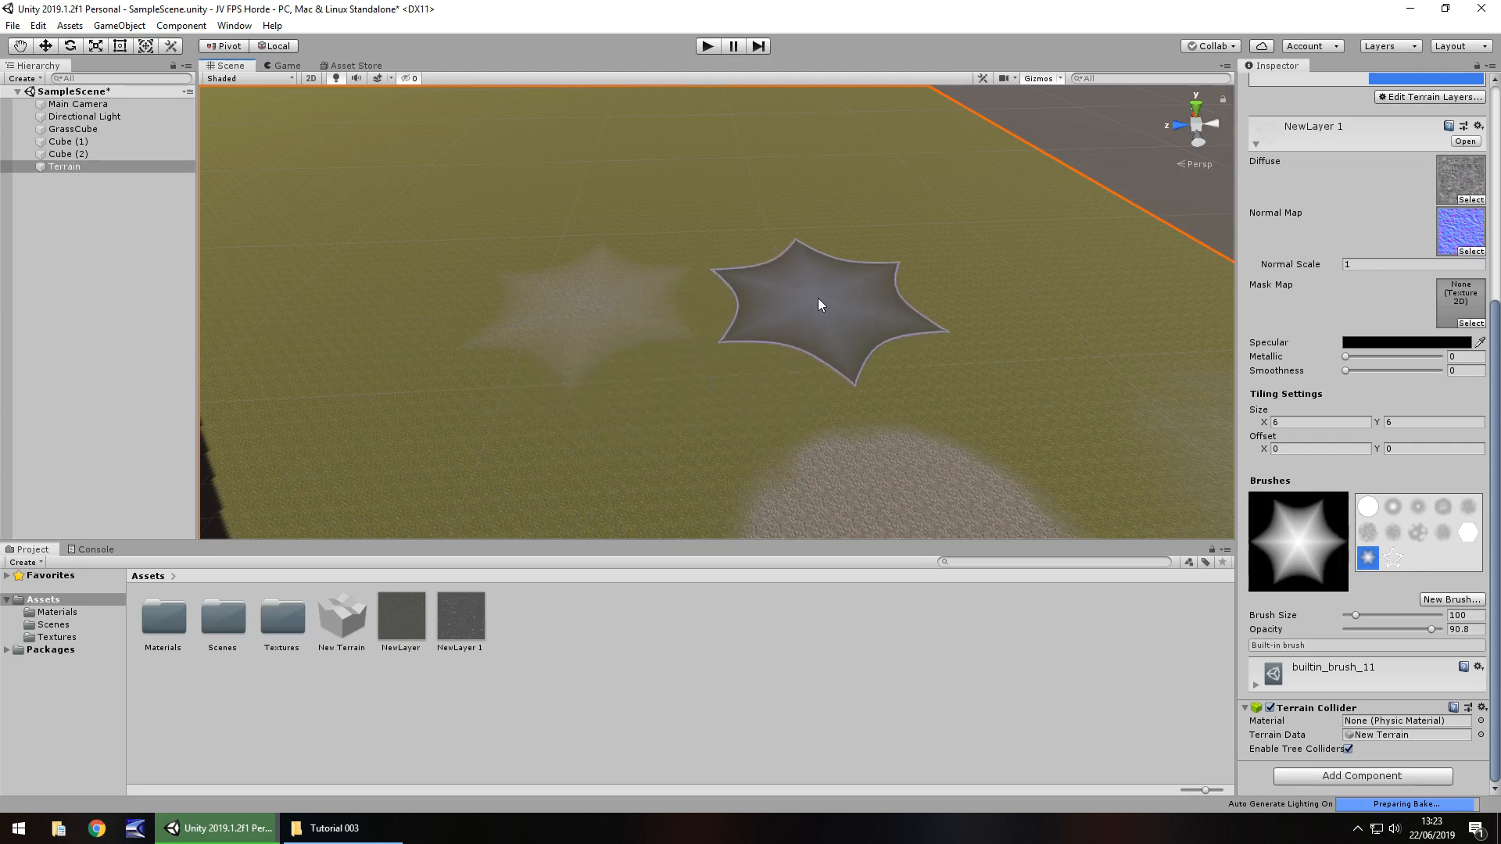
Switch to builtin_brush_8 and dab several web-like stone patches onto the grass beside the star
left_click(1419, 537)
left_click(874, 272)
left_click(860, 185)
left_click(770, 262)
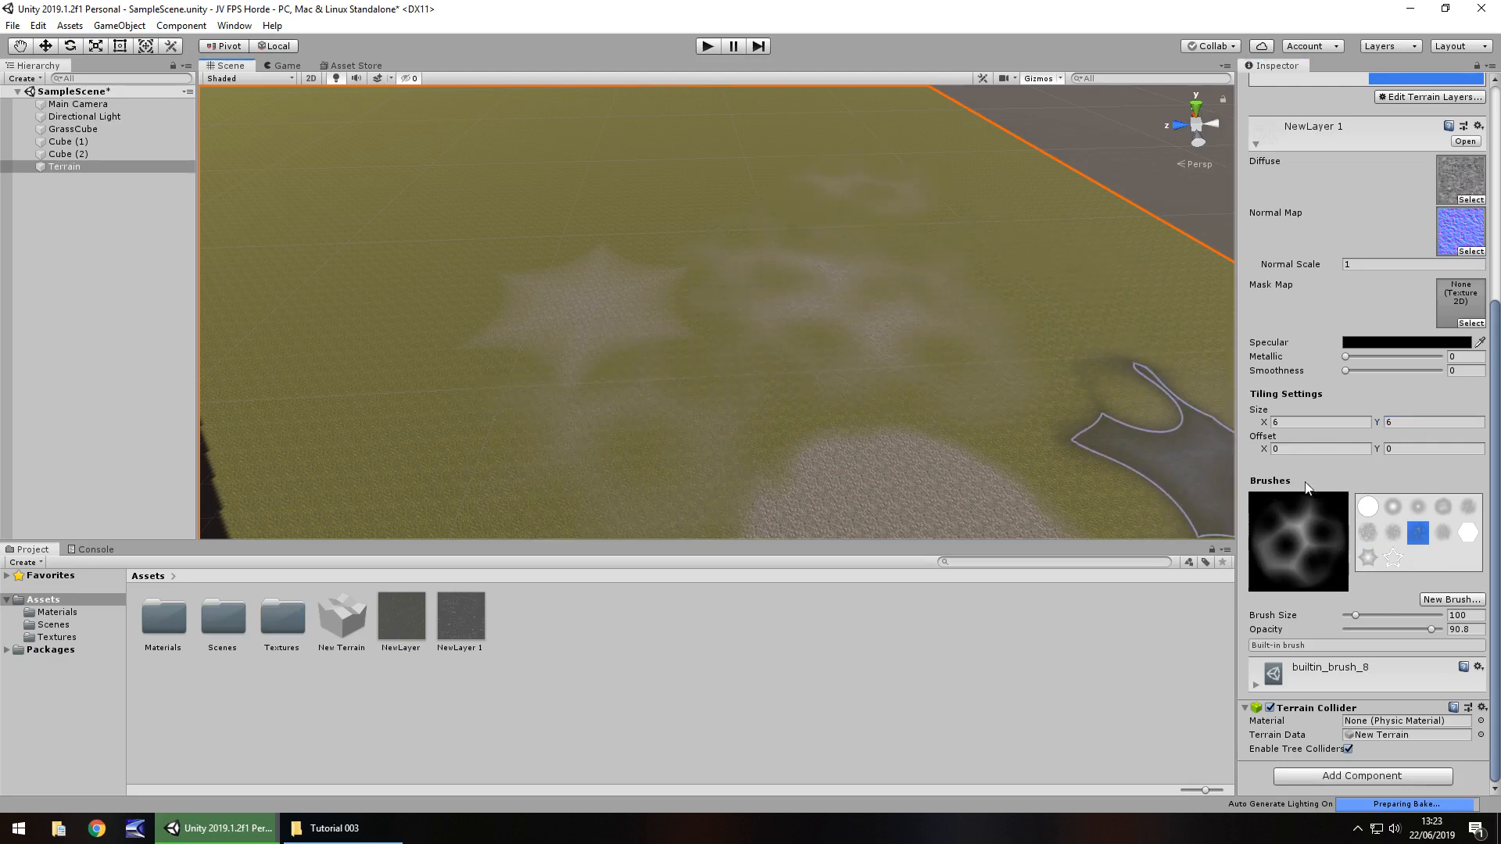
Set the brush opacity to 100 and the size to 550, and choose the solid round builtin_brush_1
left_click_drag(1356, 615, 1440, 616)
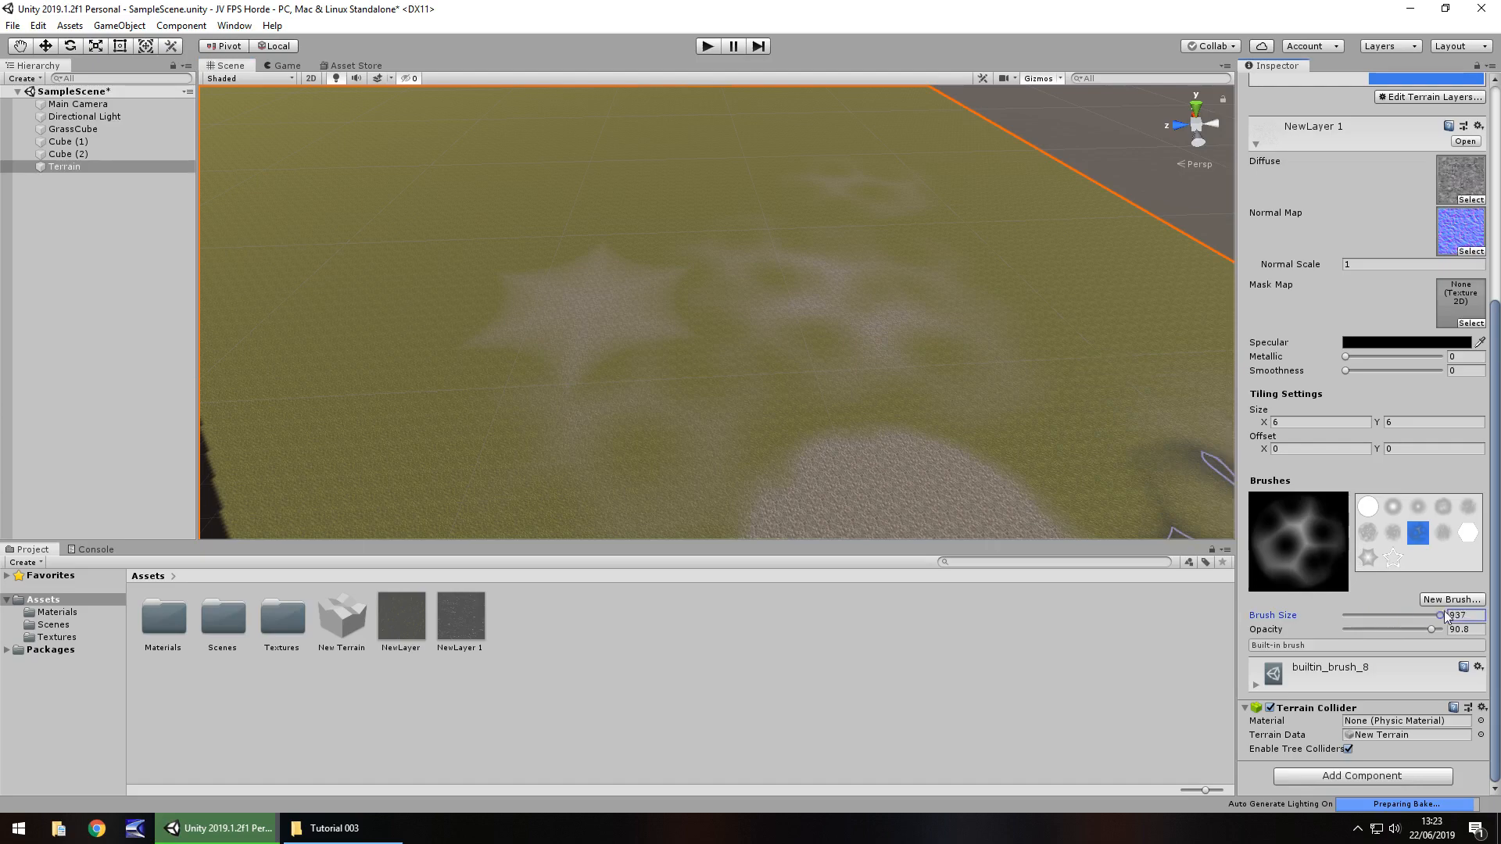
scroll(551, 210, "down", 10)
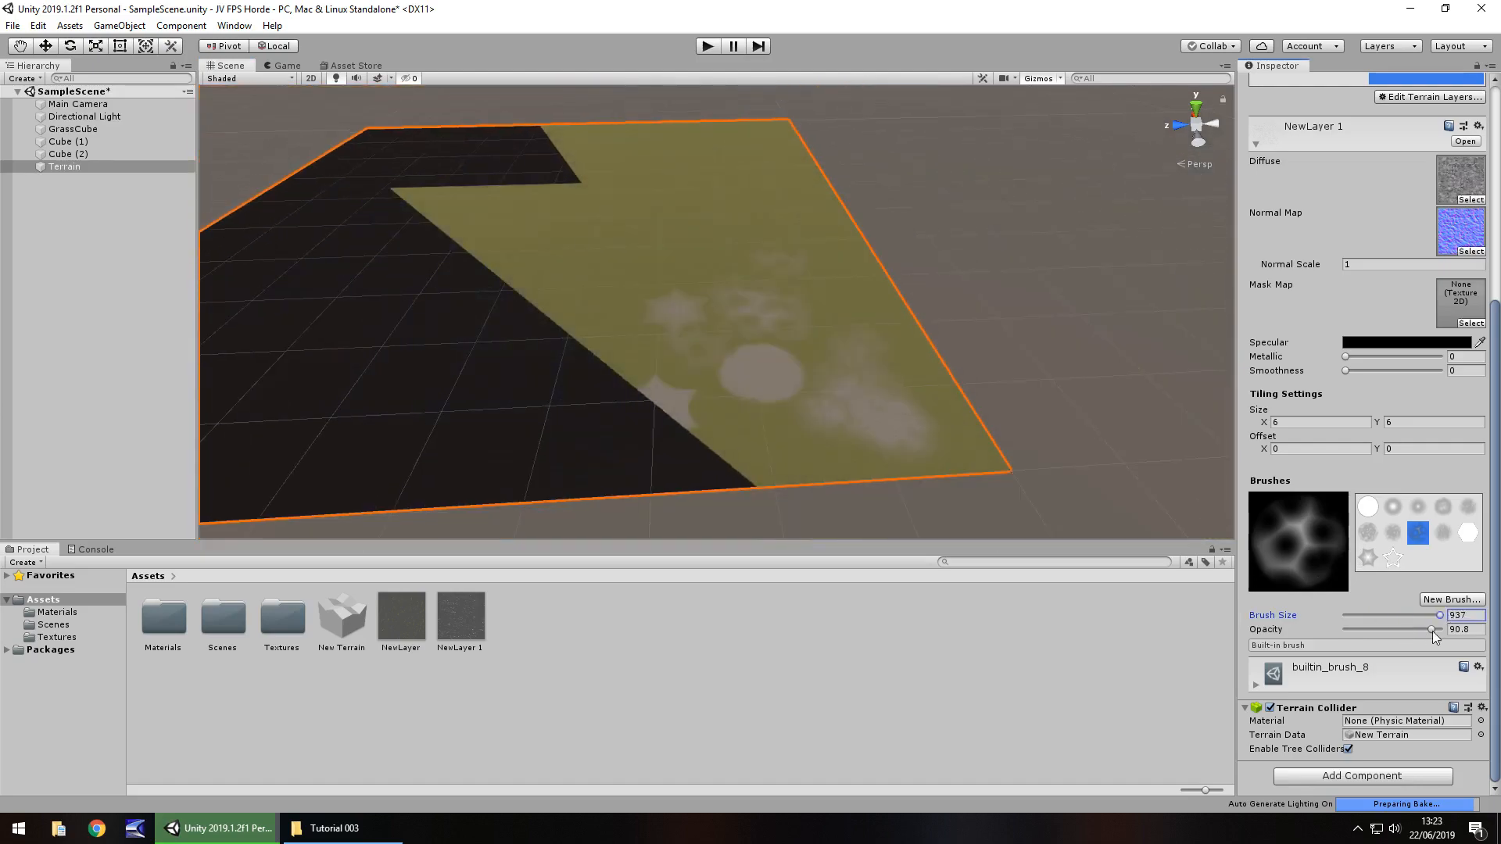
left_click_drag(1434, 631, 1440, 631)
left_click_drag(1440, 616, 1401, 618)
left_click(1374, 509)
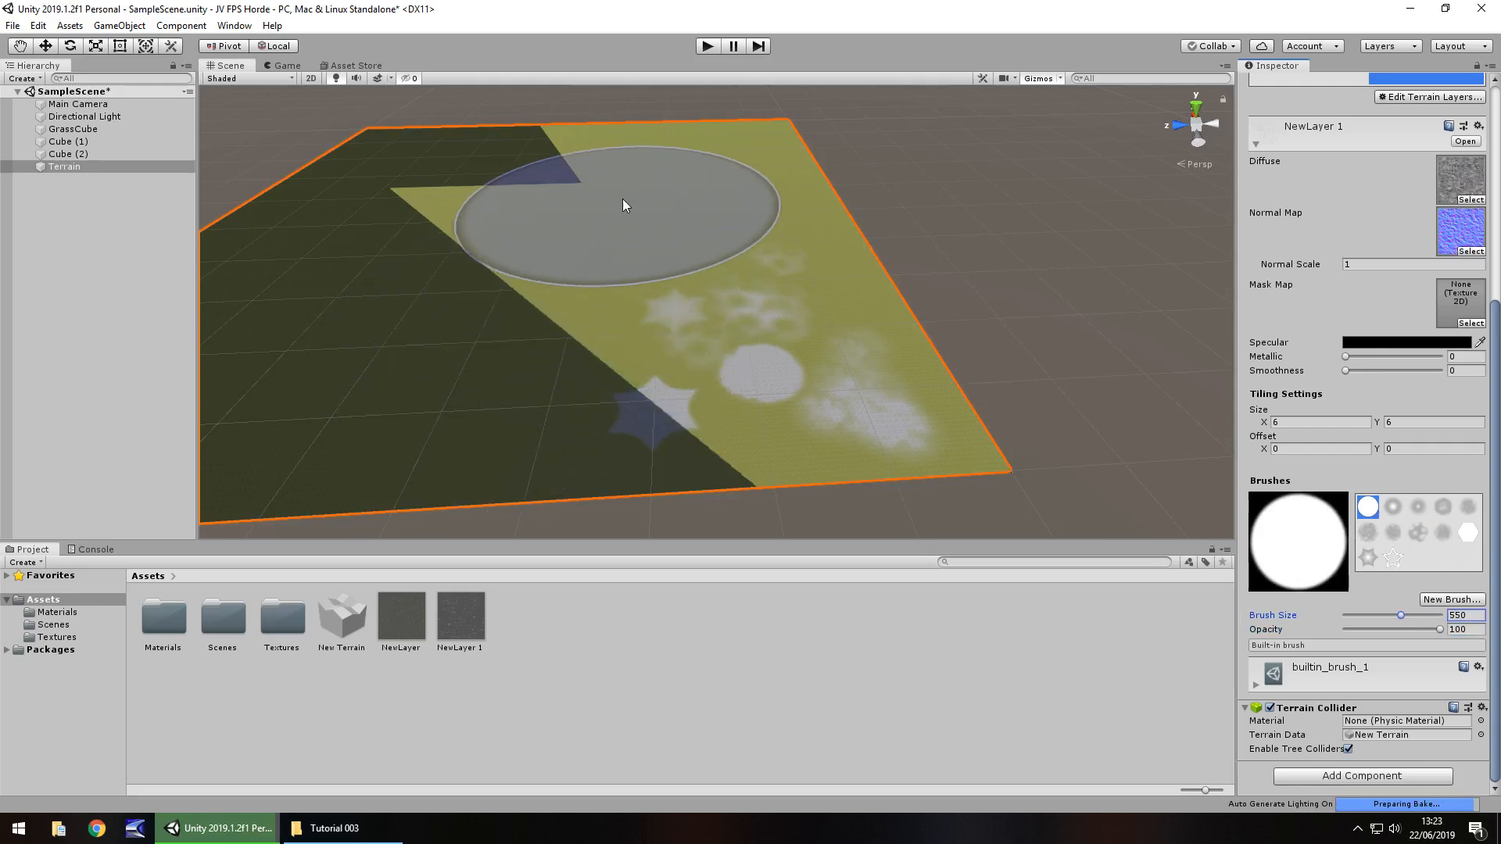
Try stamping one large round stone patch on the terrain's far grass, and undo it
left_click(623, 205)
scroll(687, 271, "up", 5)
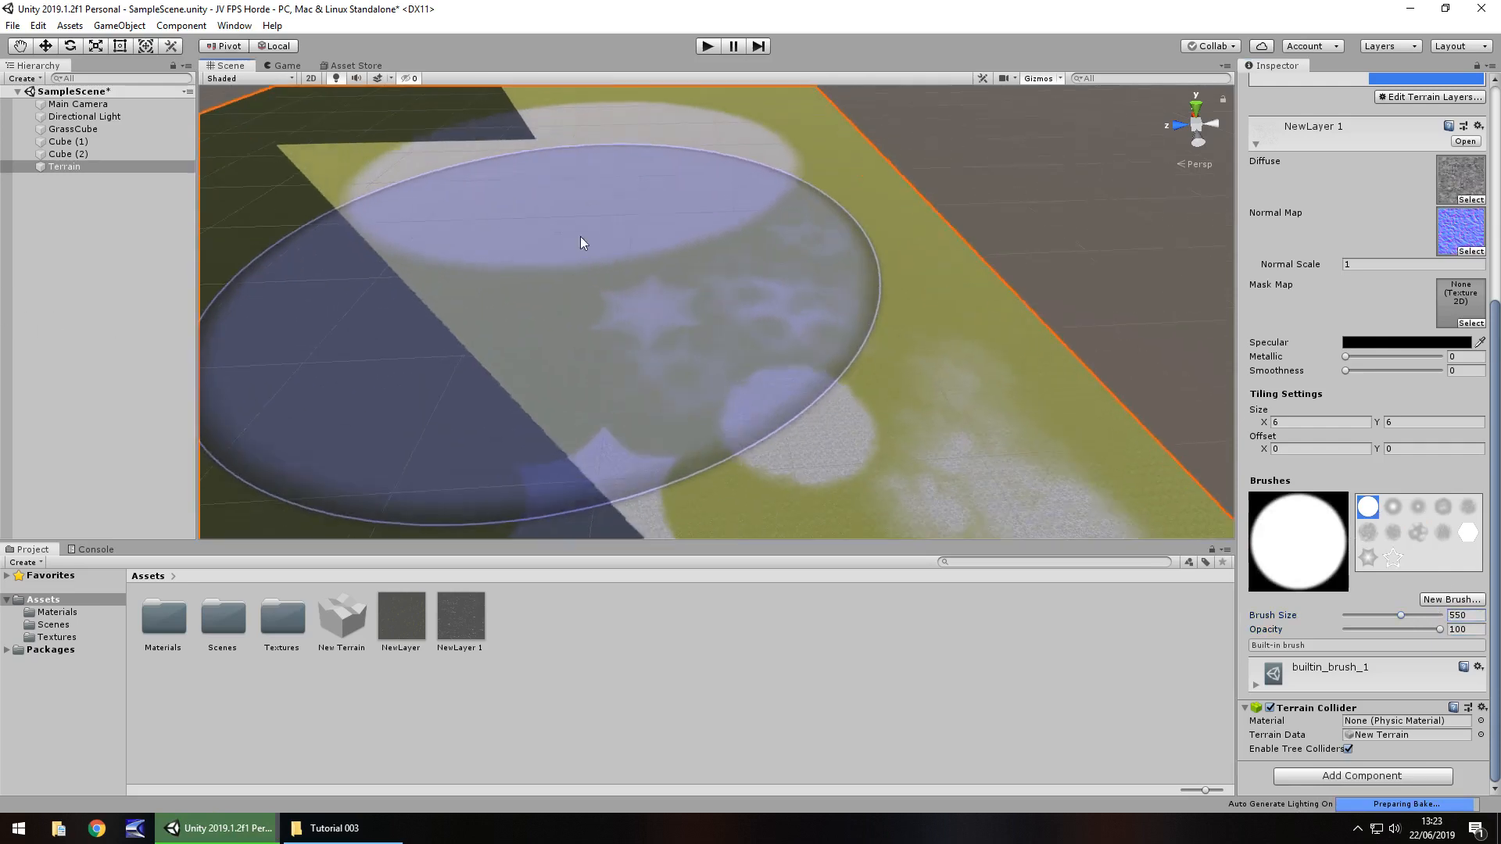
scroll(594, 238, "down", 5)
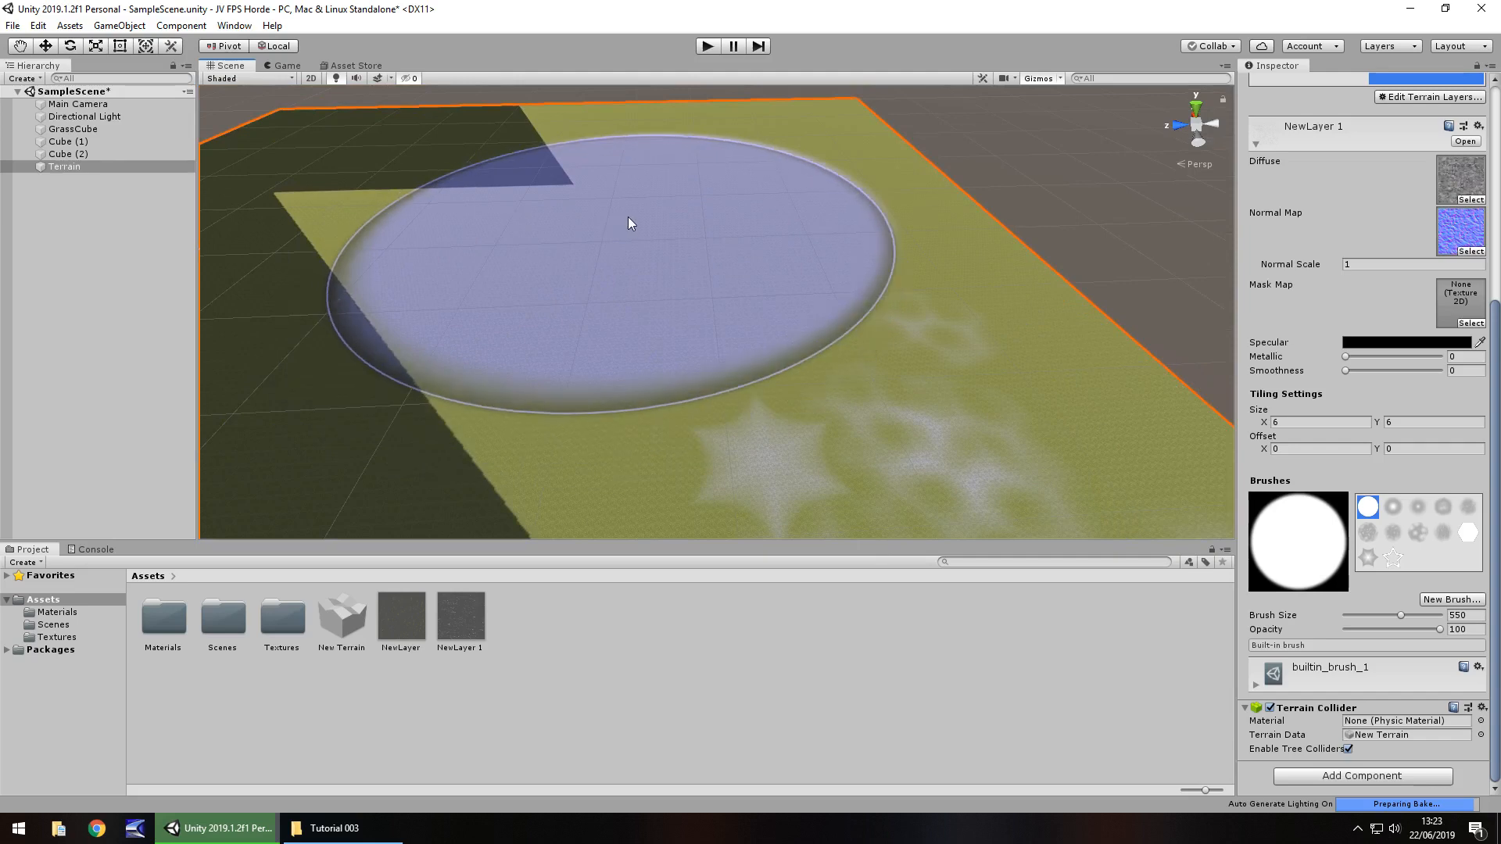
Paint blotchy stone over the far grass and the dark shadowed area with builtin_brush_6, undoing a stroke along the way
left_click(1368, 534)
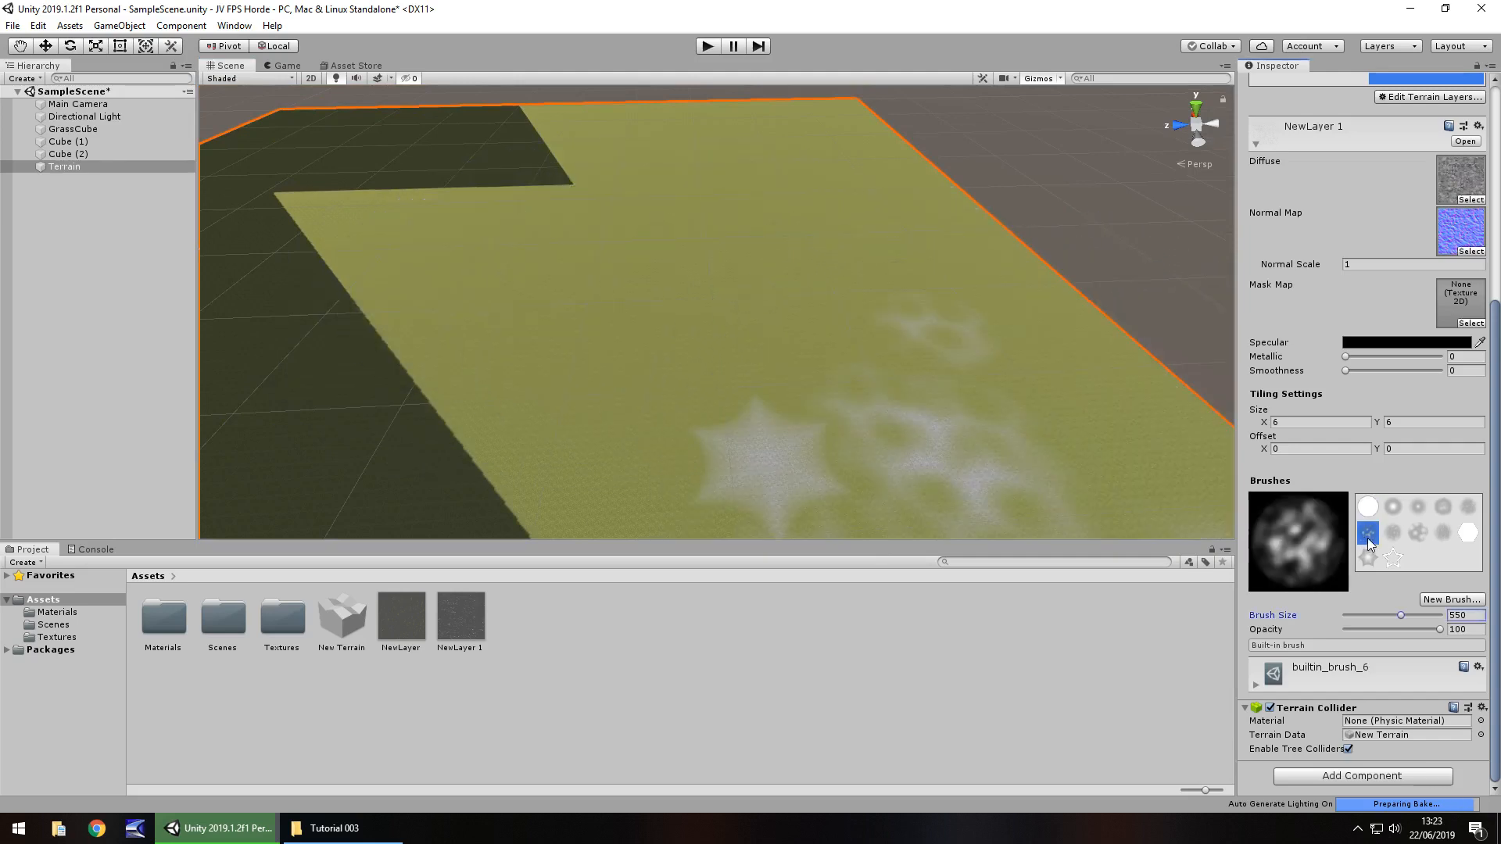
mouse_move(585, 222)
left_mouse_down()
mouse_move(430, 305)
mouse_move(744, 209)
mouse_move(604, 317)
left_mouse_up()
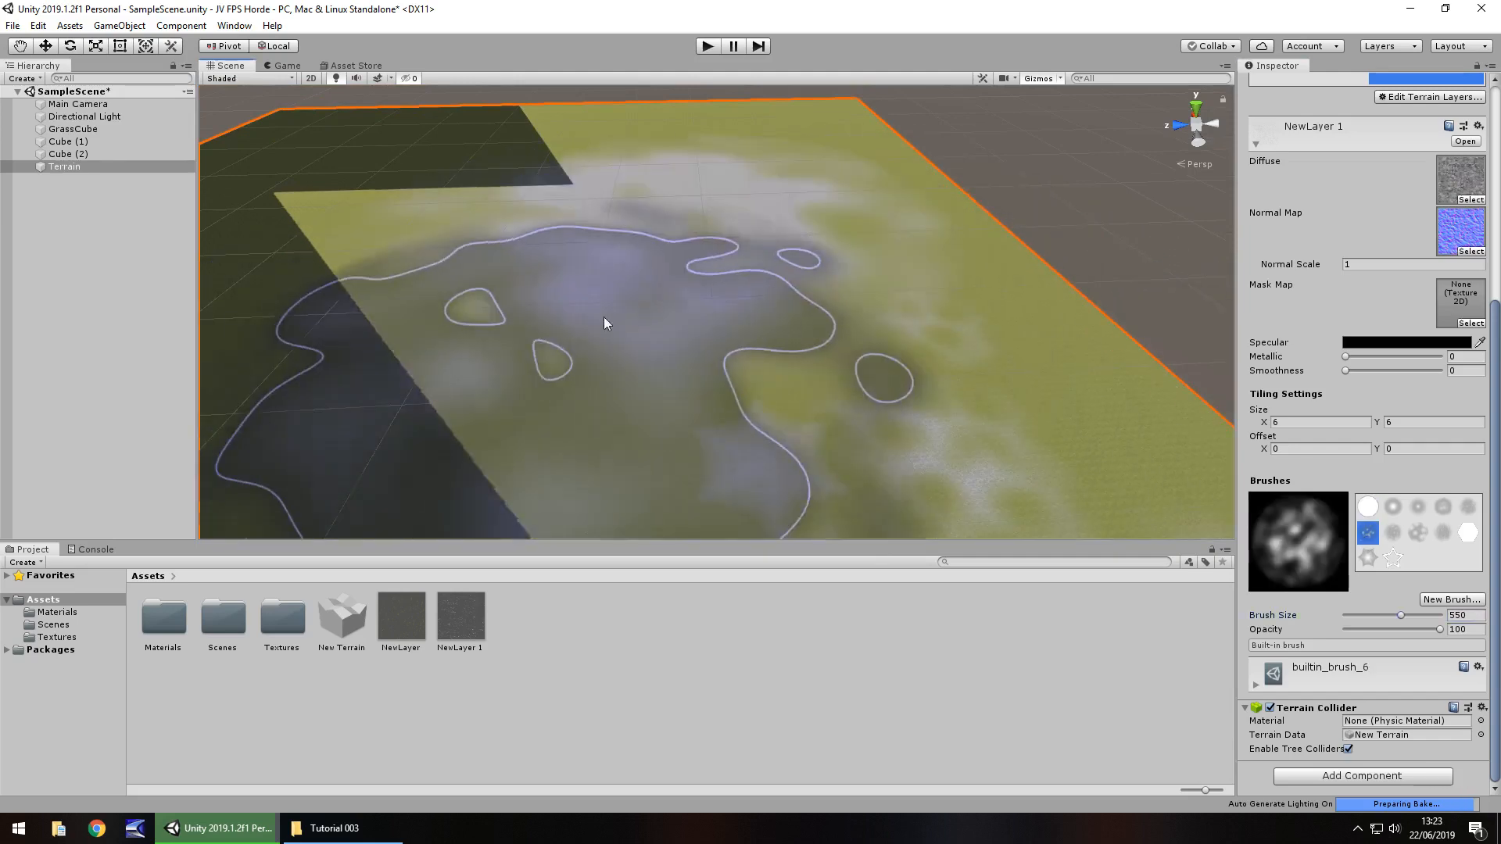
right_click_drag(604, 317, 560, 252)
key("ctrl+z")
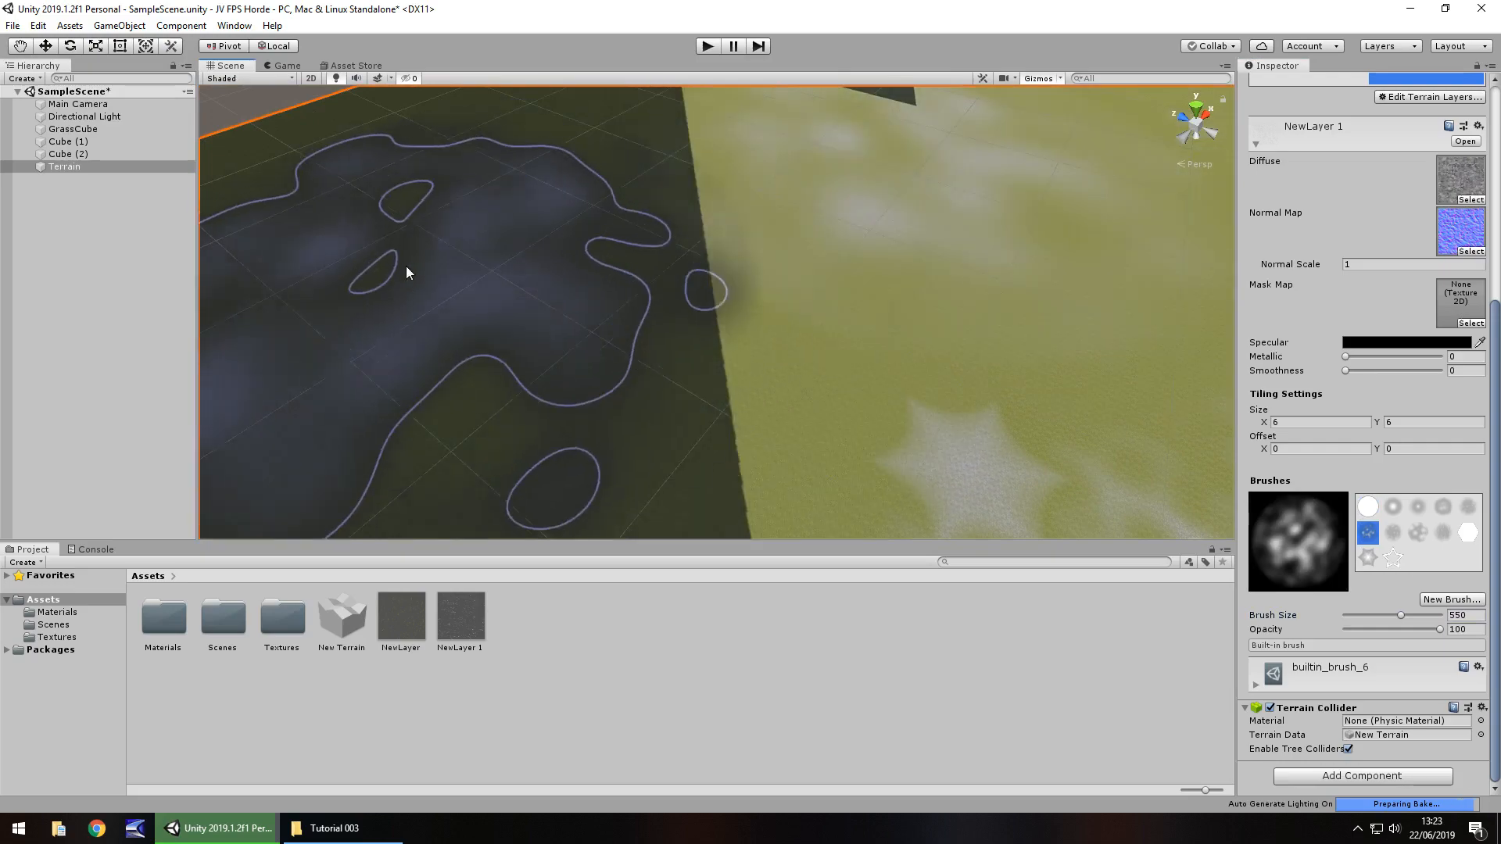
left_click_drag(406, 266, 734, 300)
mouse_move(735, 300)
right_mouse_down()
mouse_move(650, 319)
mouse_move(650, 175)
mouse_move(892, 188)
mouse_move(713, 264)
mouse_move(658, 218)
mouse_move(742, 315)
mouse_move(1260, 226)
right_mouse_up()
Create a third terrain layer from the Dirt002 texture
scroll(1418, 392, "up", 8)
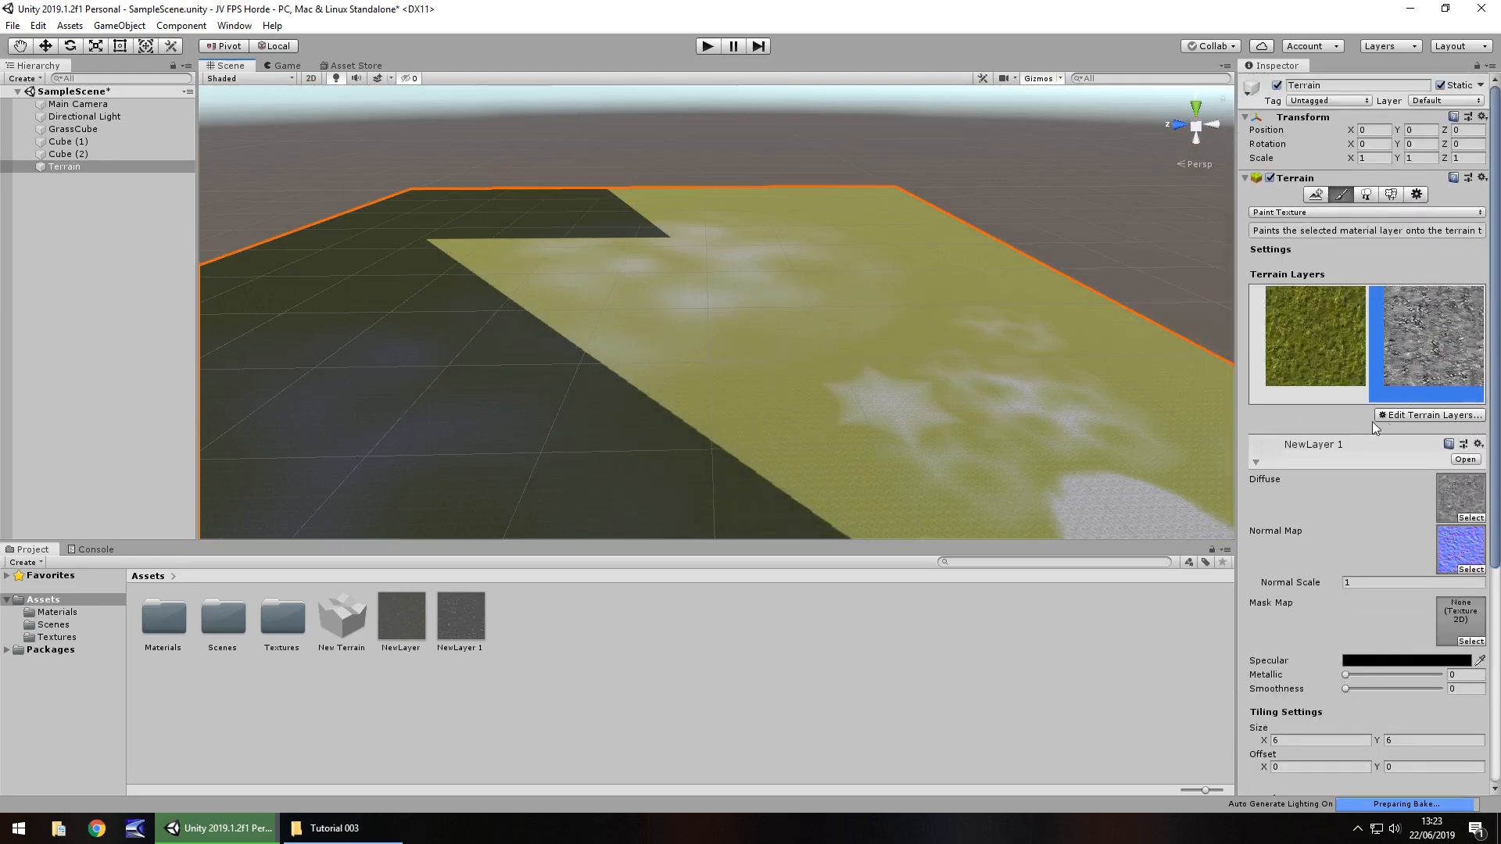
left_click(1412, 416)
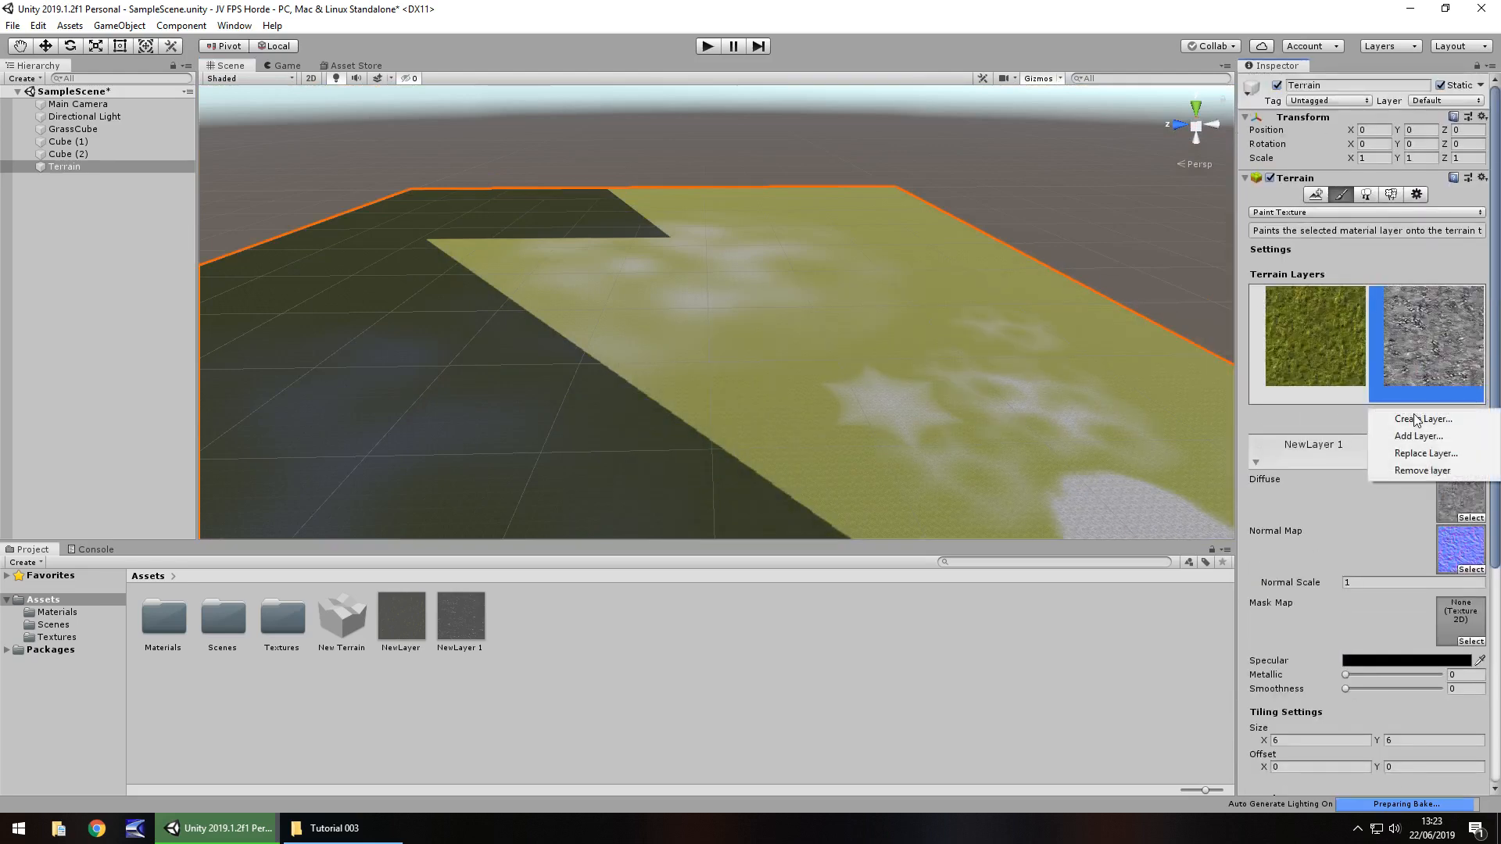
left_click(1430, 421)
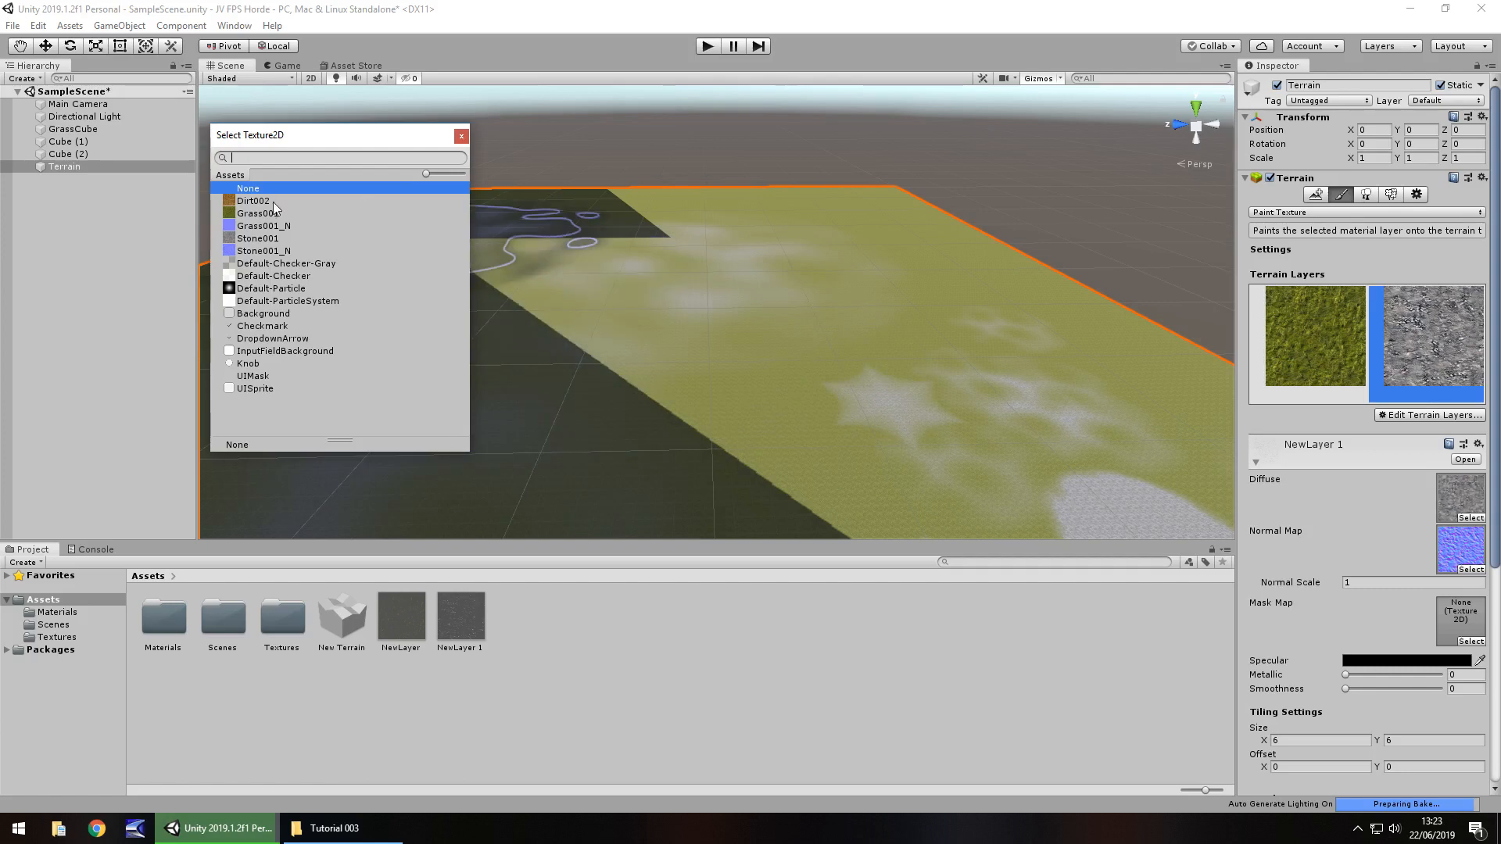
left_click(250, 201)
double_click(251, 201)
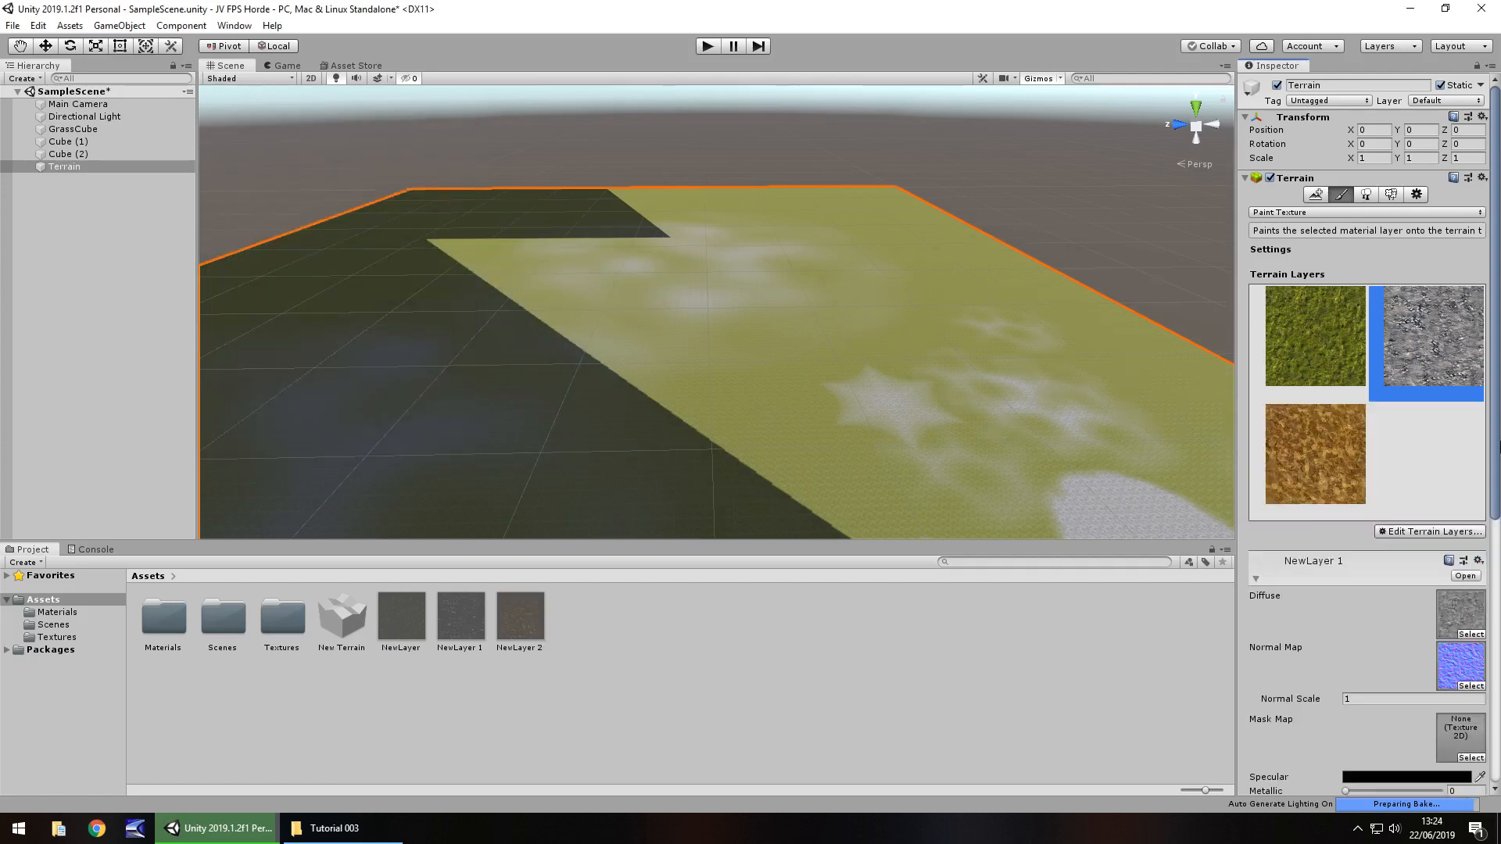
Assign the Grass001_N texture as the normal map of the dirt terrain layer
left_click(1472, 686)
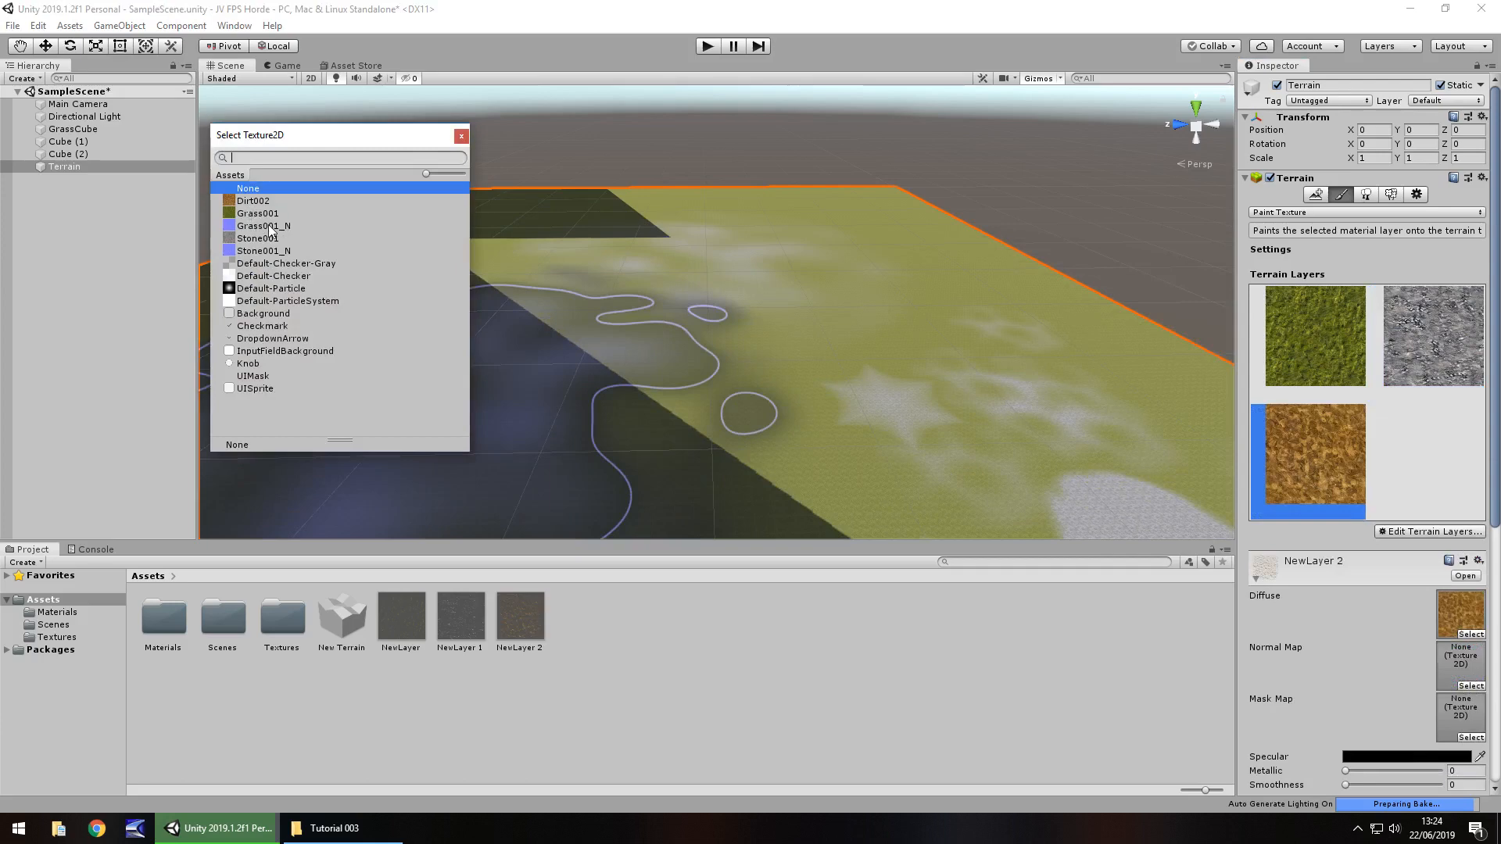
left_click(245, 228)
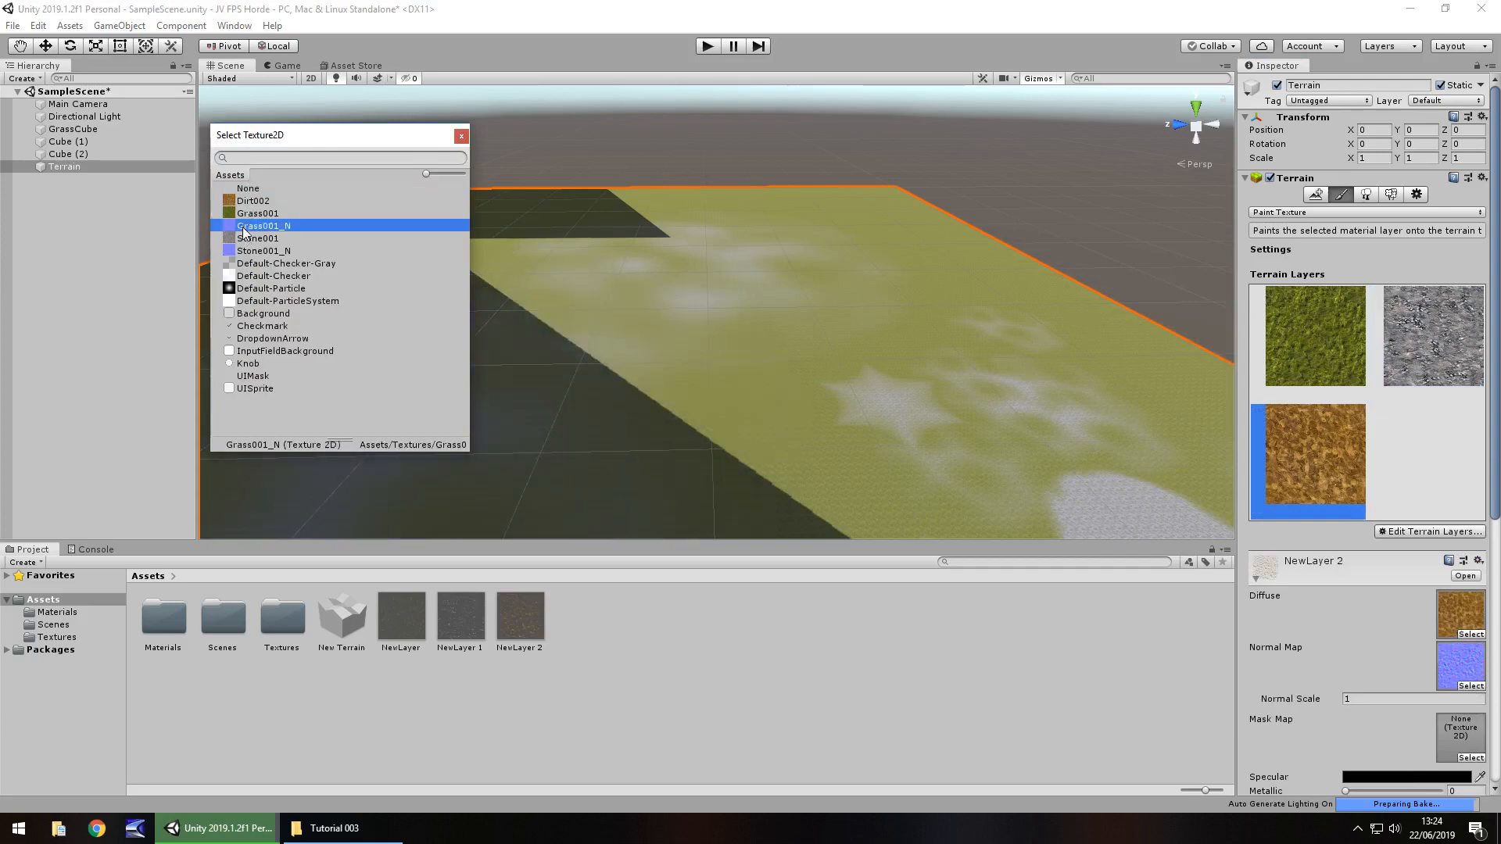
left_click(461, 136)
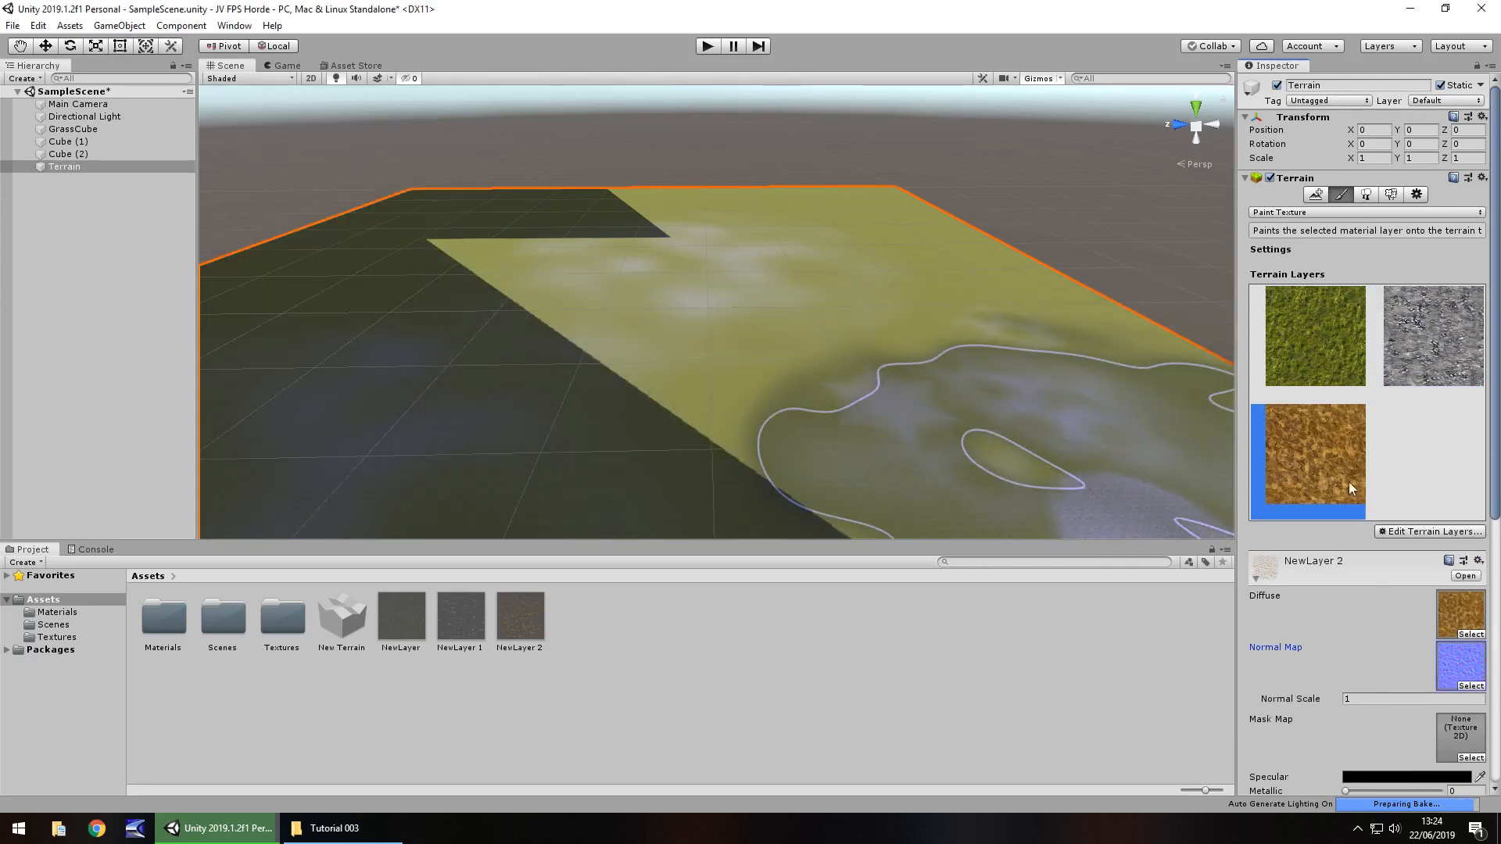
Paint the dirt layer broadly across the terrain using builtin_brush_5 at brush size 937
scroll(1368, 575, "down", 5)
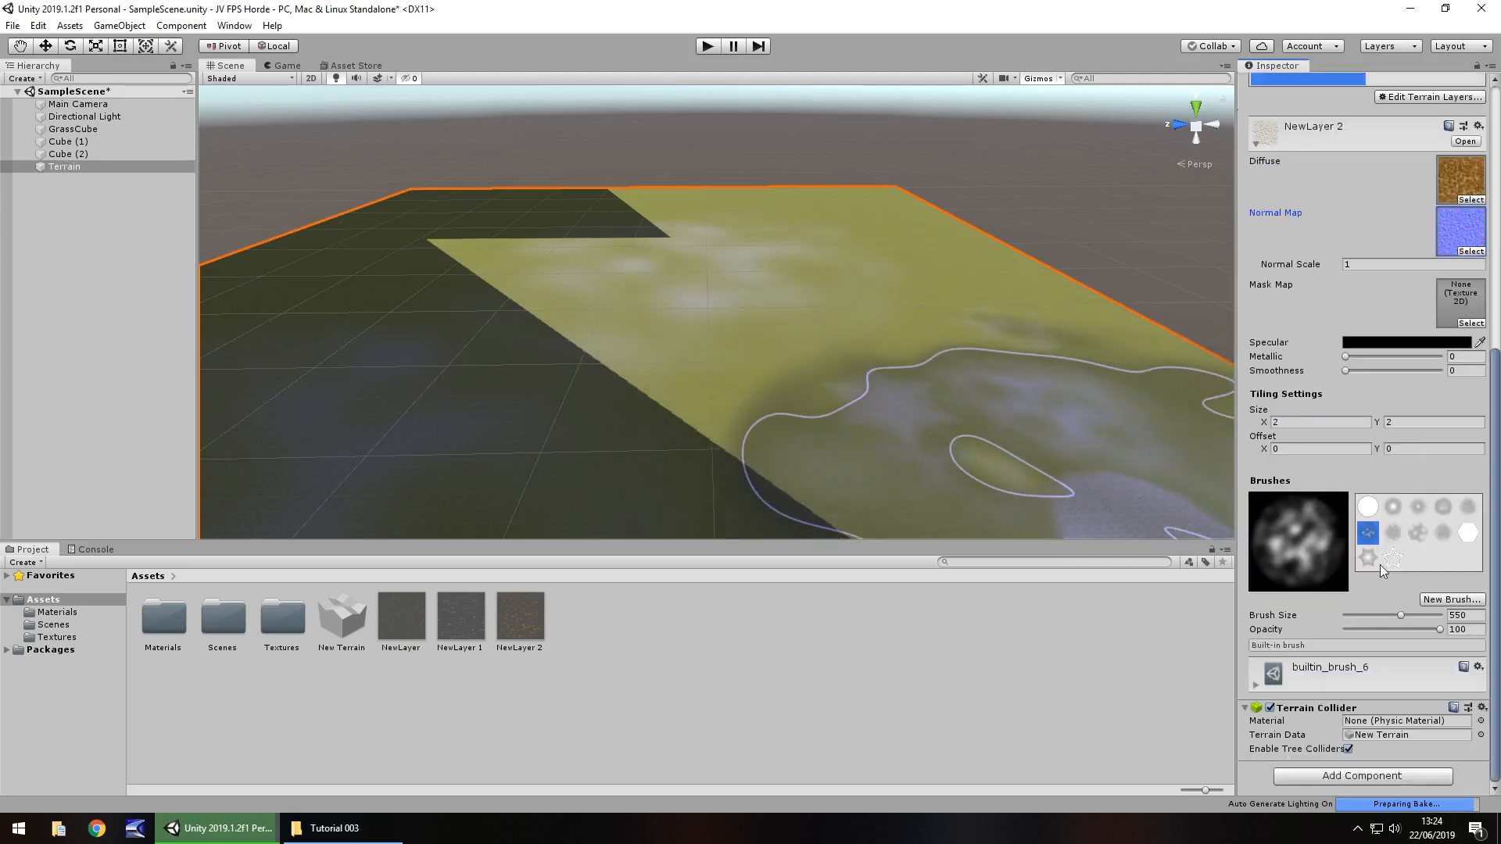
left_click_drag(1403, 614, 1434, 613)
left_click(1468, 507)
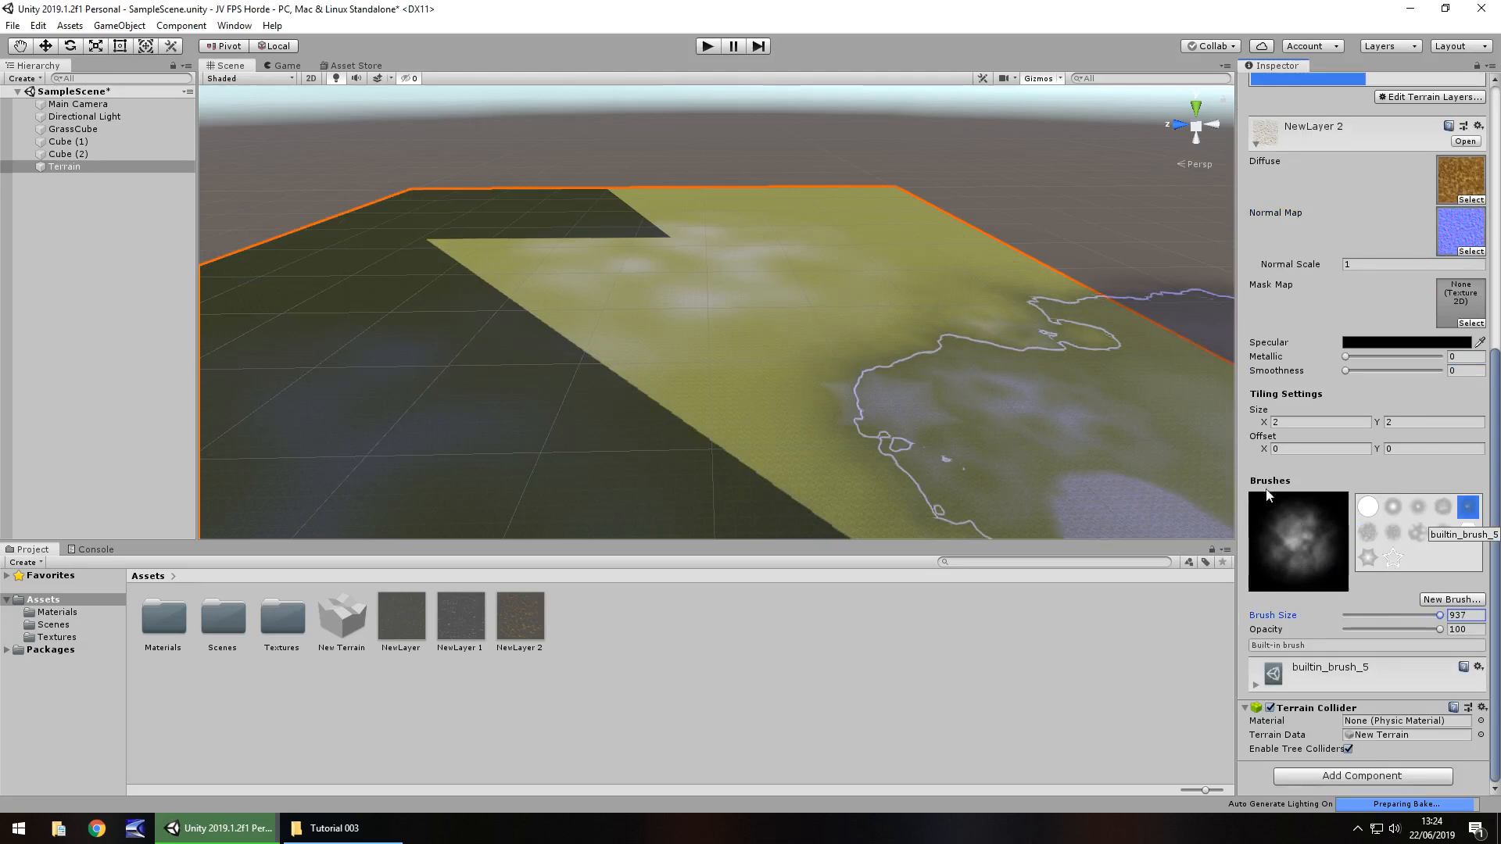
mouse_move(500, 273)
left_mouse_down()
mouse_move(746, 247)
mouse_move(449, 483)
mouse_move(424, 468)
left_mouse_up()
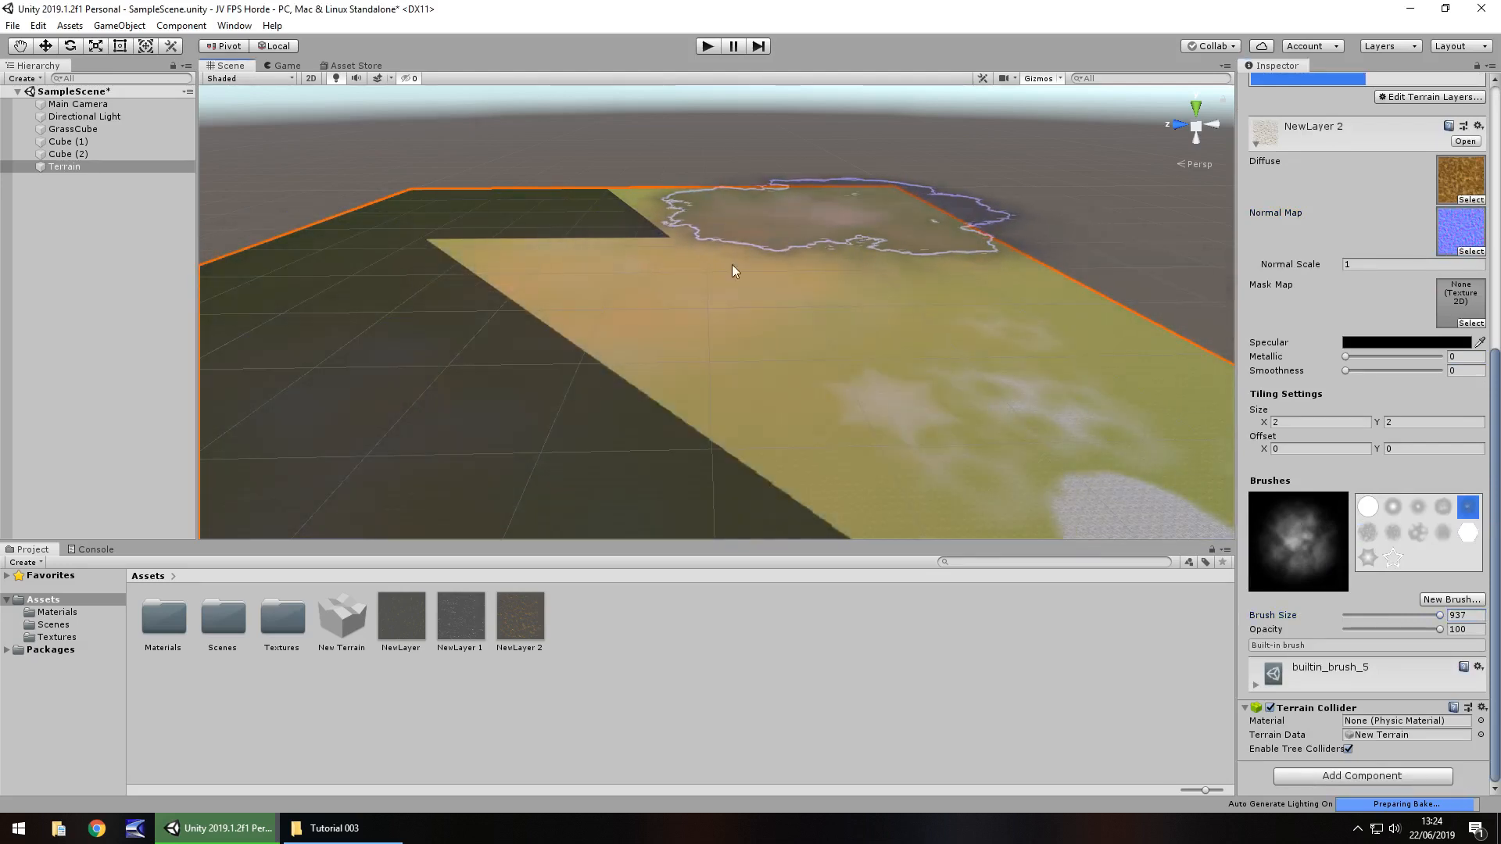
right_click_drag(865, 251, 846, 302)
right_click_drag(699, 260, 928, 293)
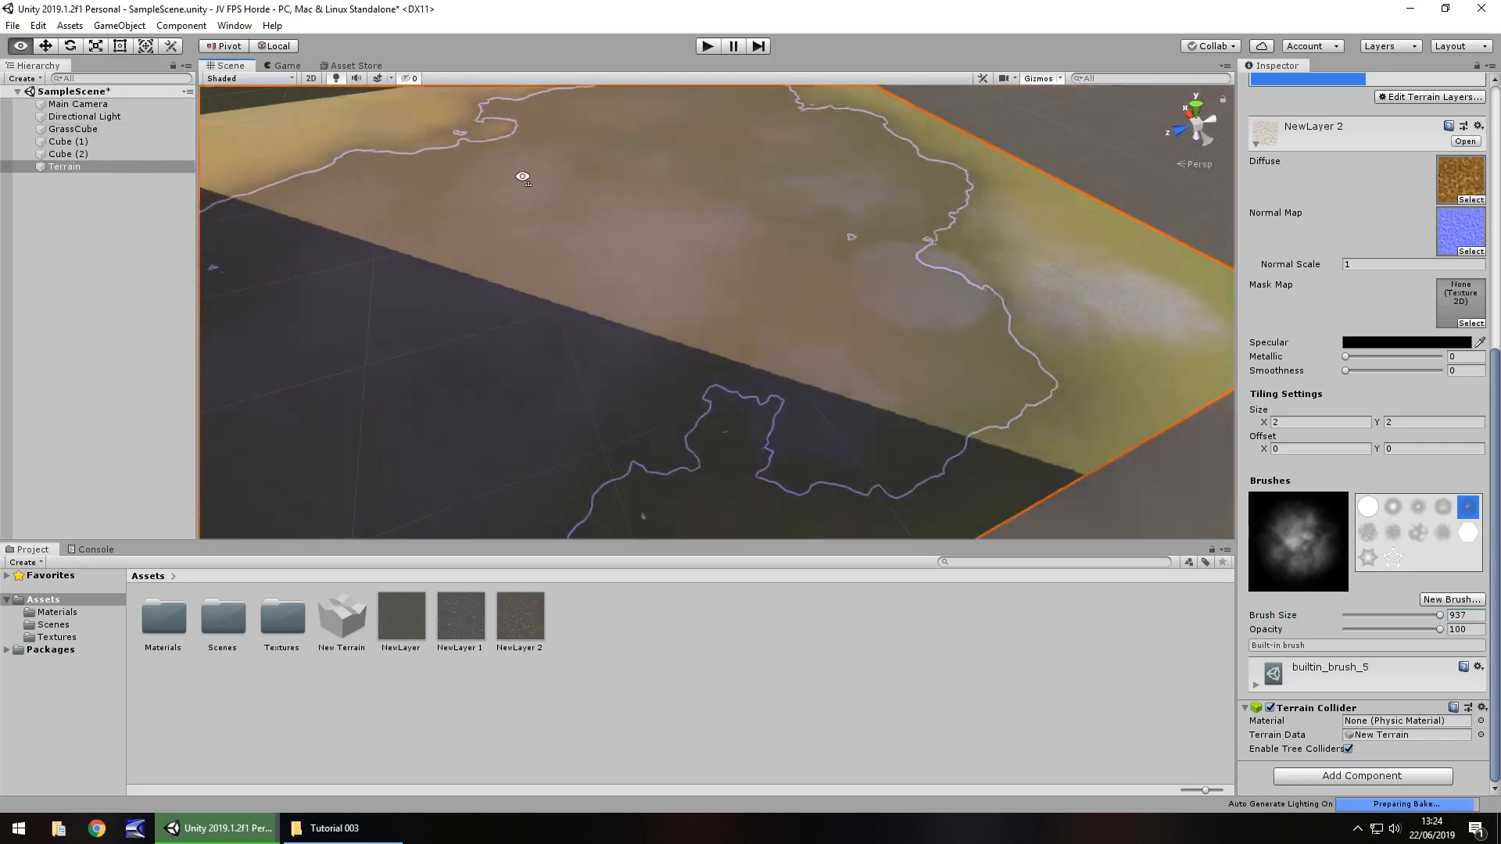
right_click_drag(519, 174, 375, 118)
Paint the grass layer back over parts of the dirt to blend the two textures
scroll(1367, 271, "up", 5)
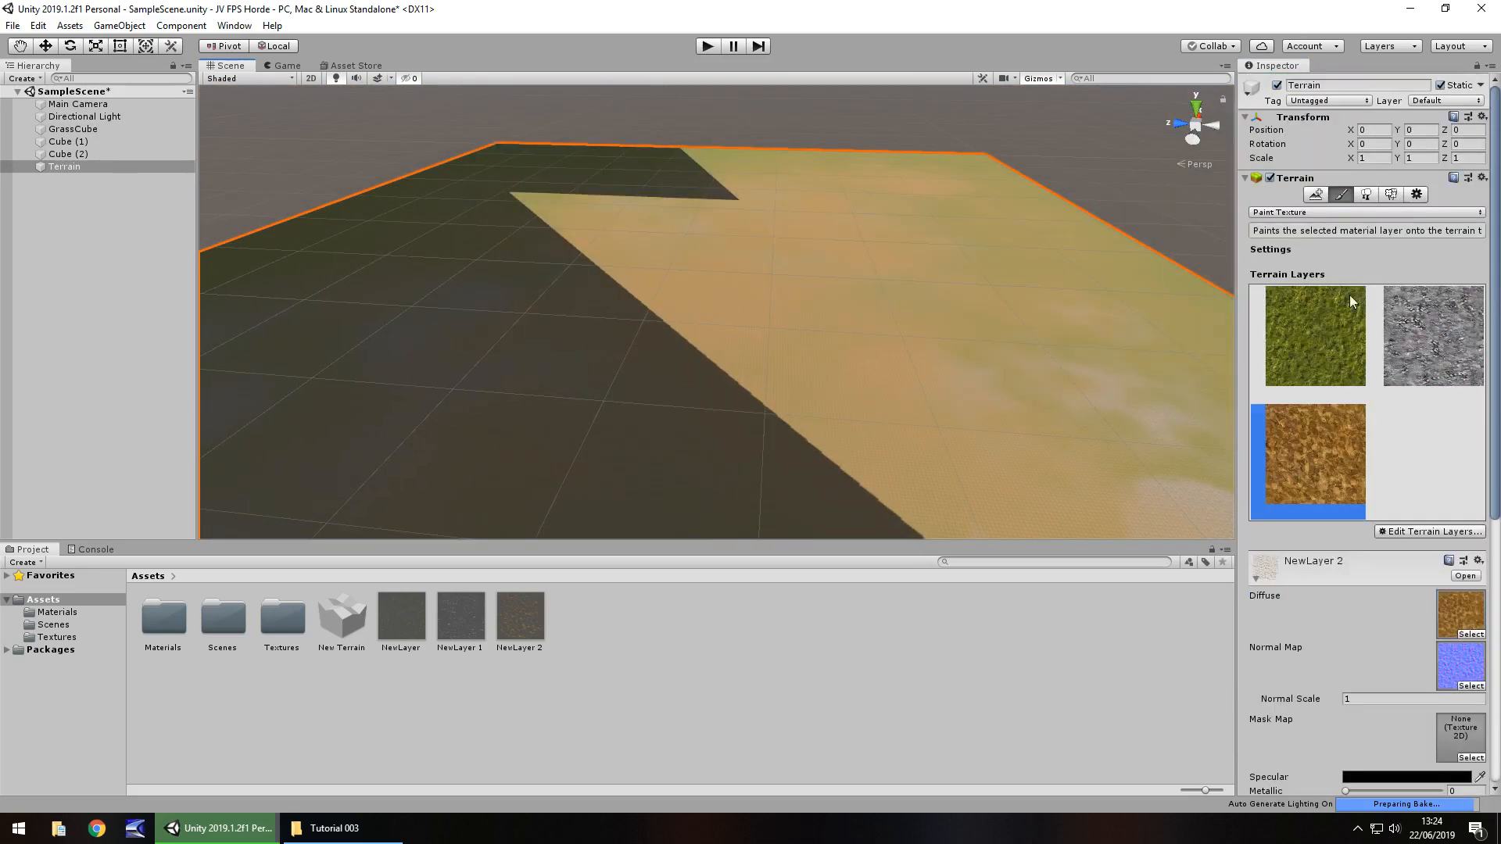
left_click(1316, 337)
left_click_drag(938, 367, 659, 279)
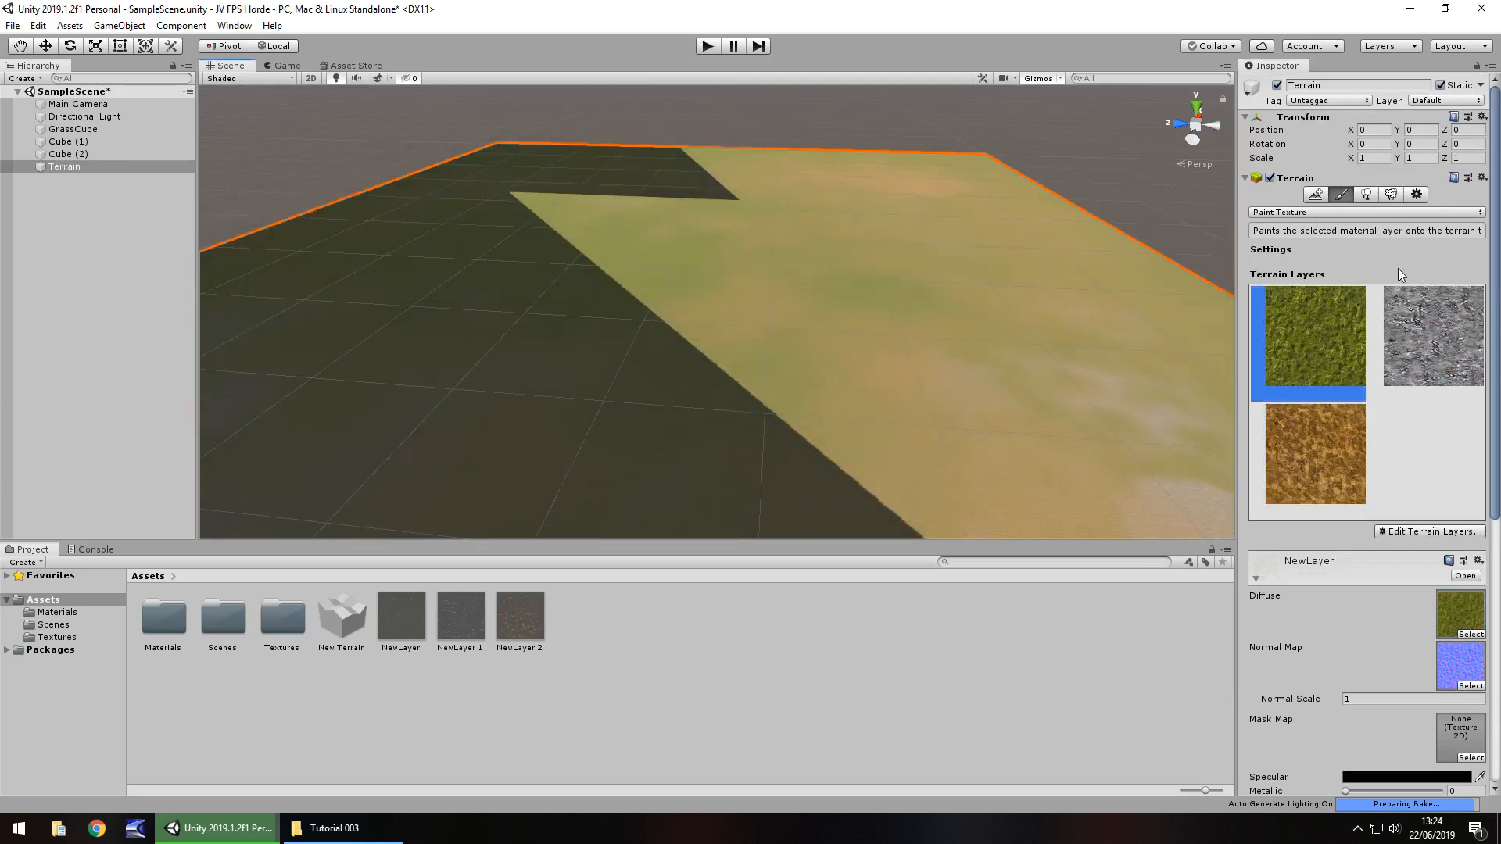
Switch the terrain tool to Raise or Lower Terrain and set the brush size to 138
left_click(1323, 211)
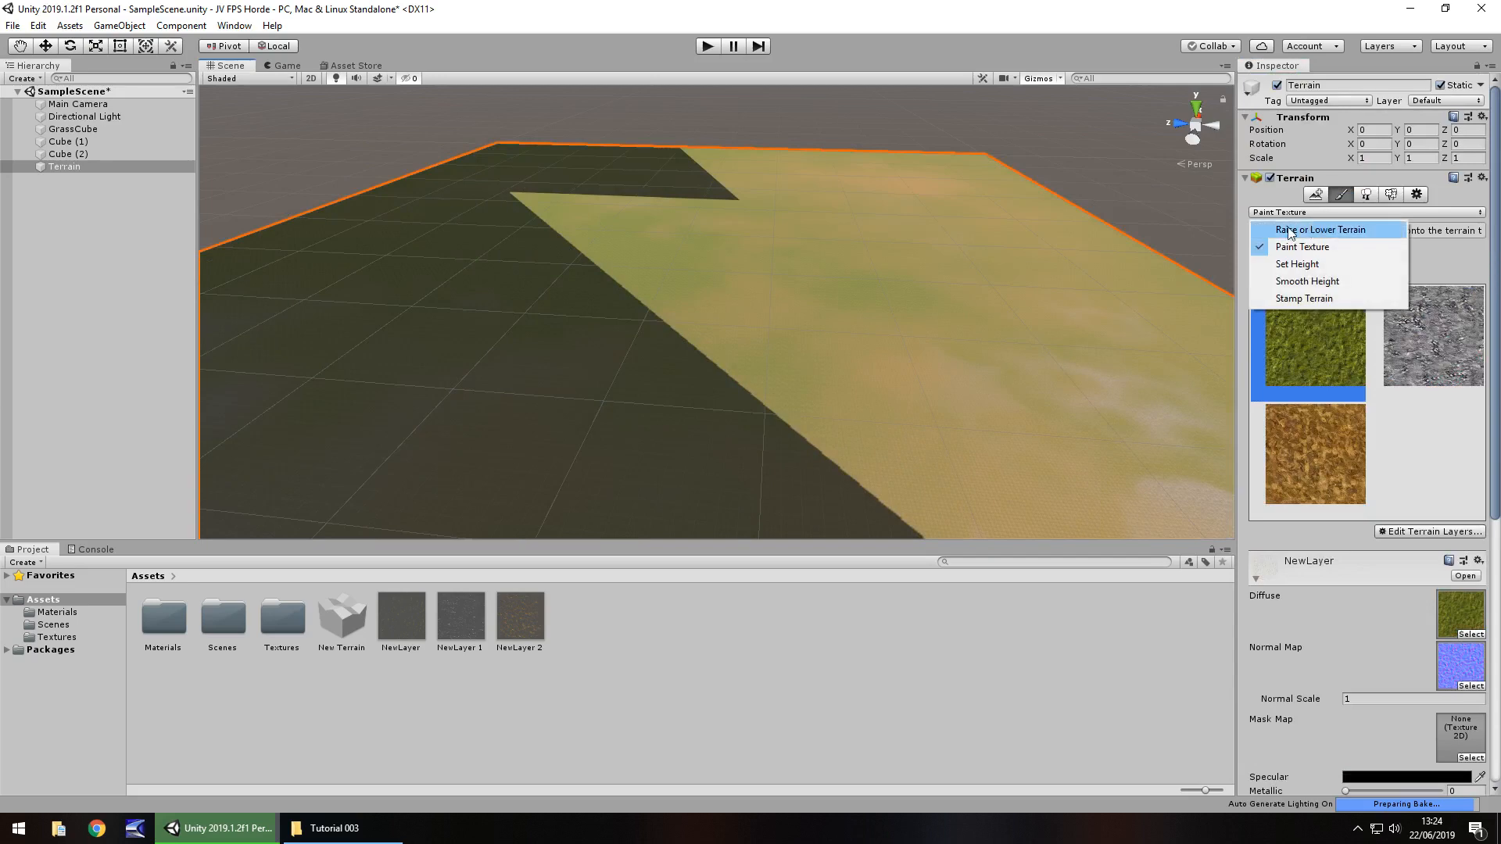
left_click(1330, 229)
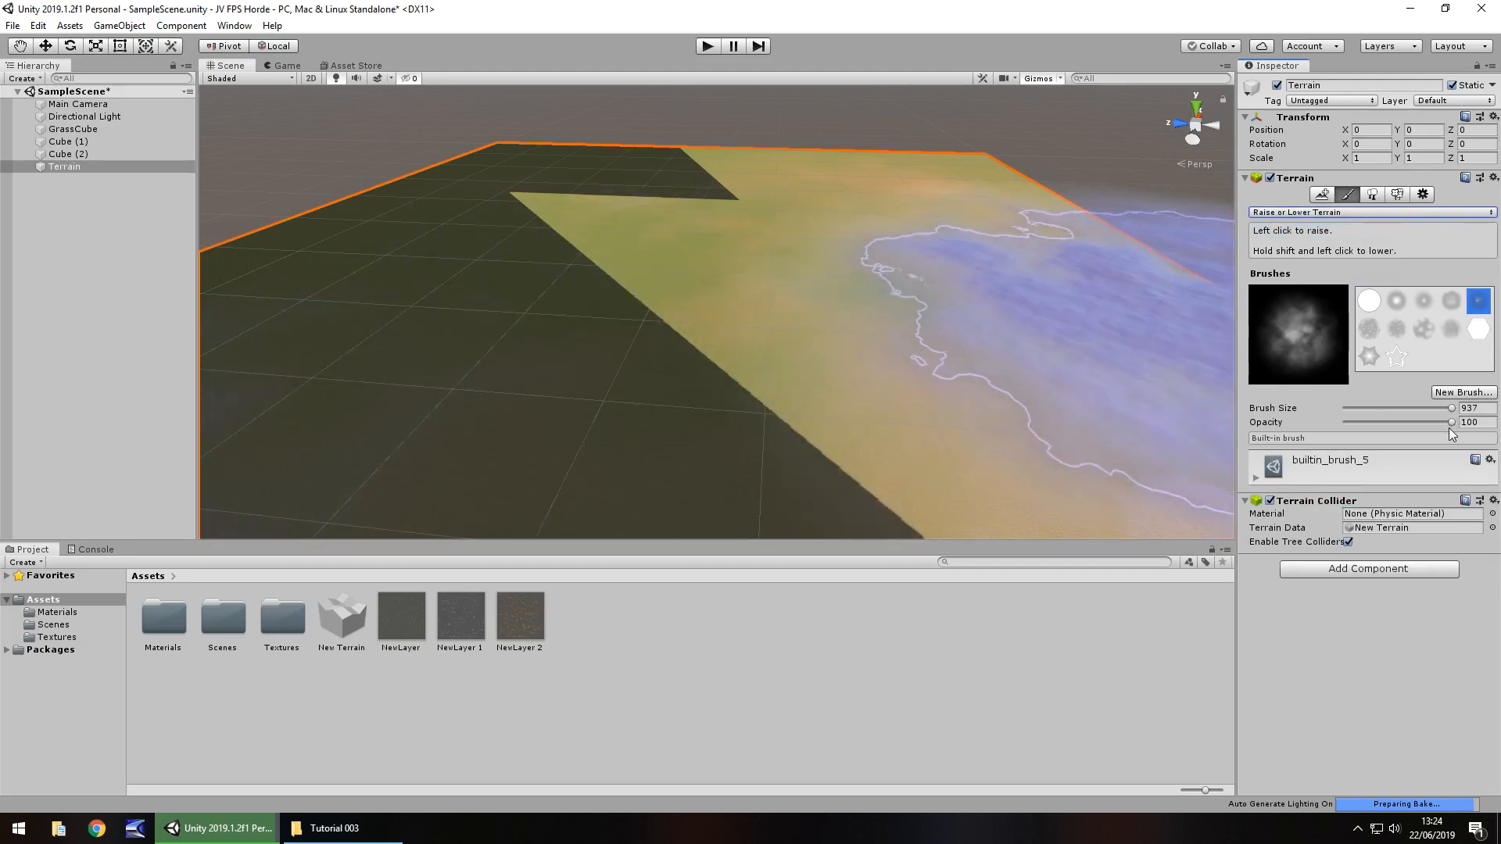
left_click_drag(1451, 408, 1361, 407)
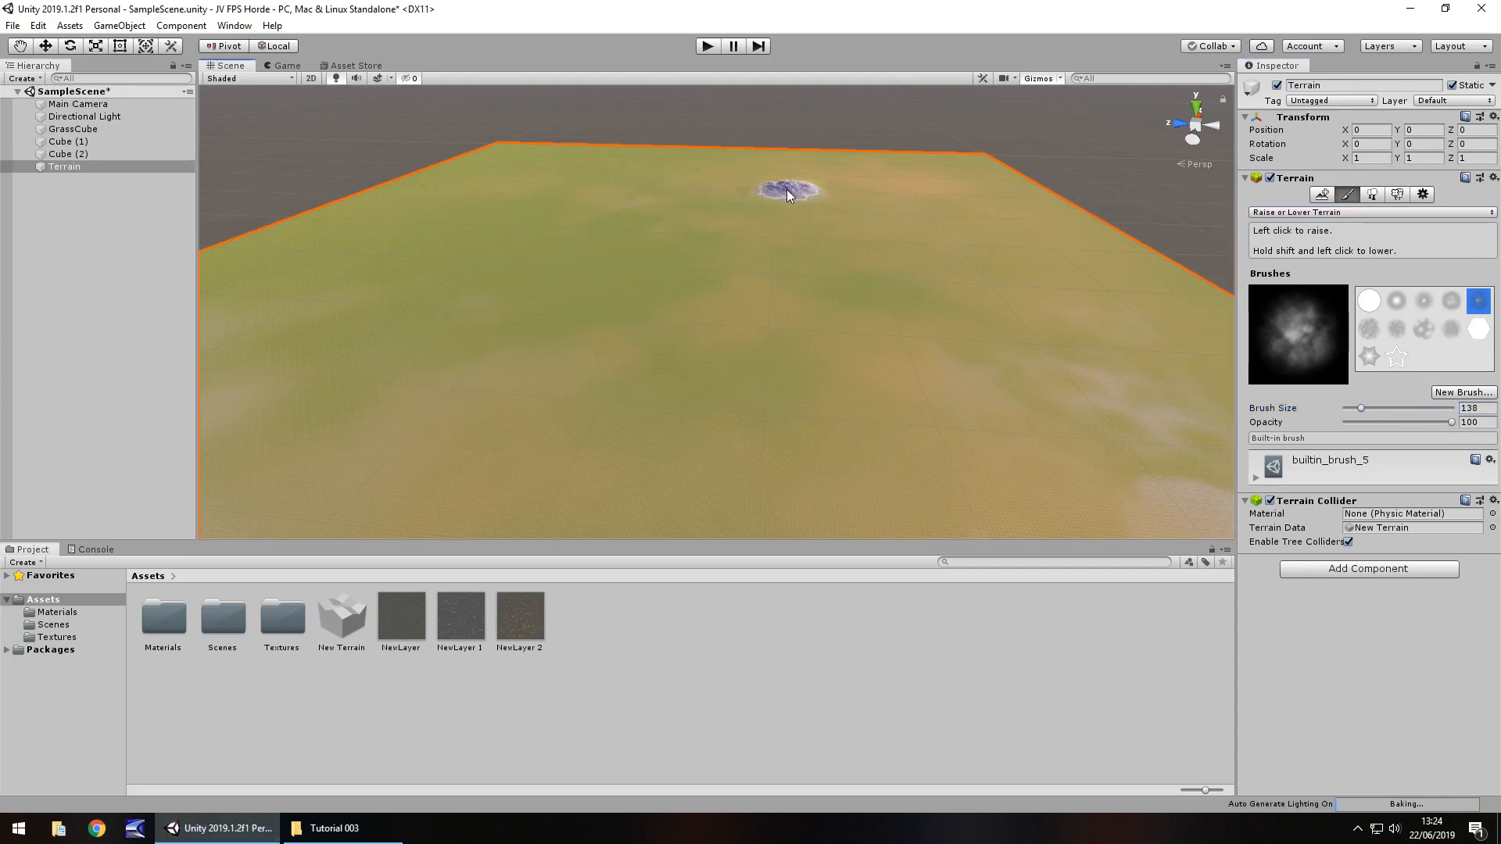
Raise a small rugged hill near the terrain's far edge with builtin_brush_5
left_click(787, 189)
scroll(785, 196, "up", 2)
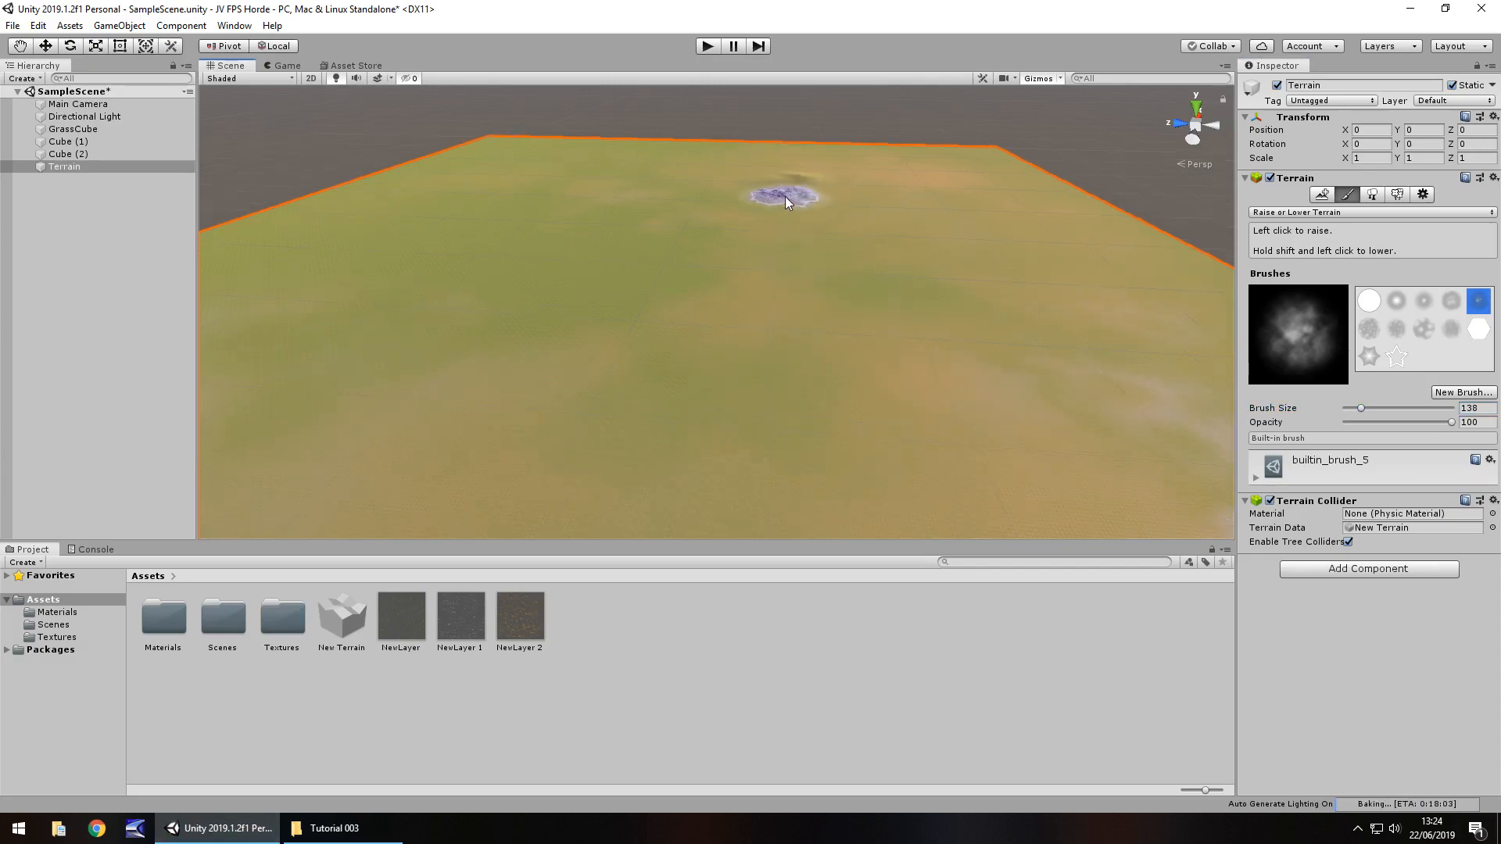
scroll(785, 216, "up", 1)
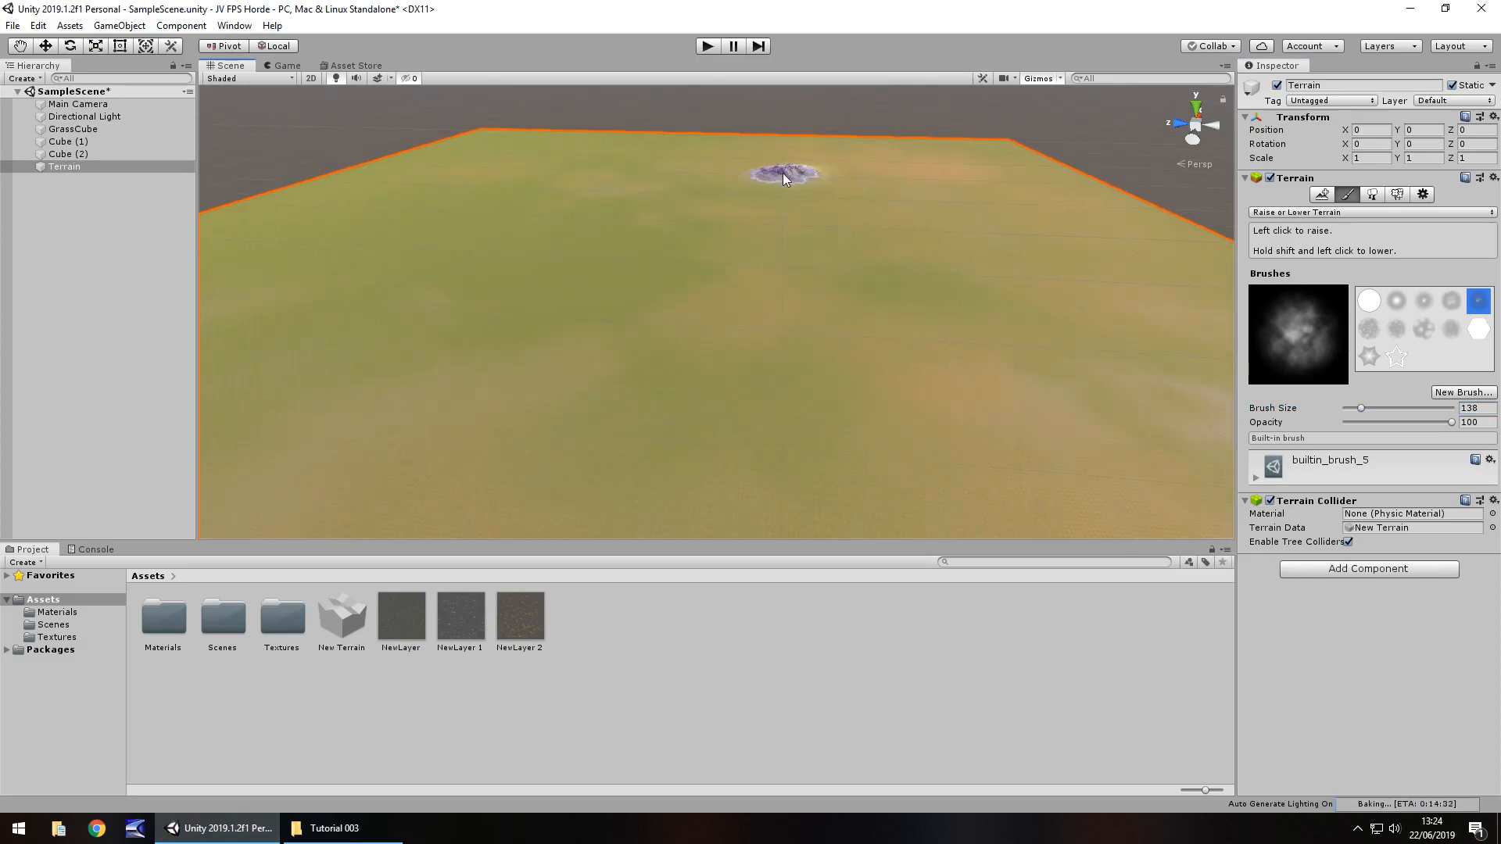
left_click(784, 179)
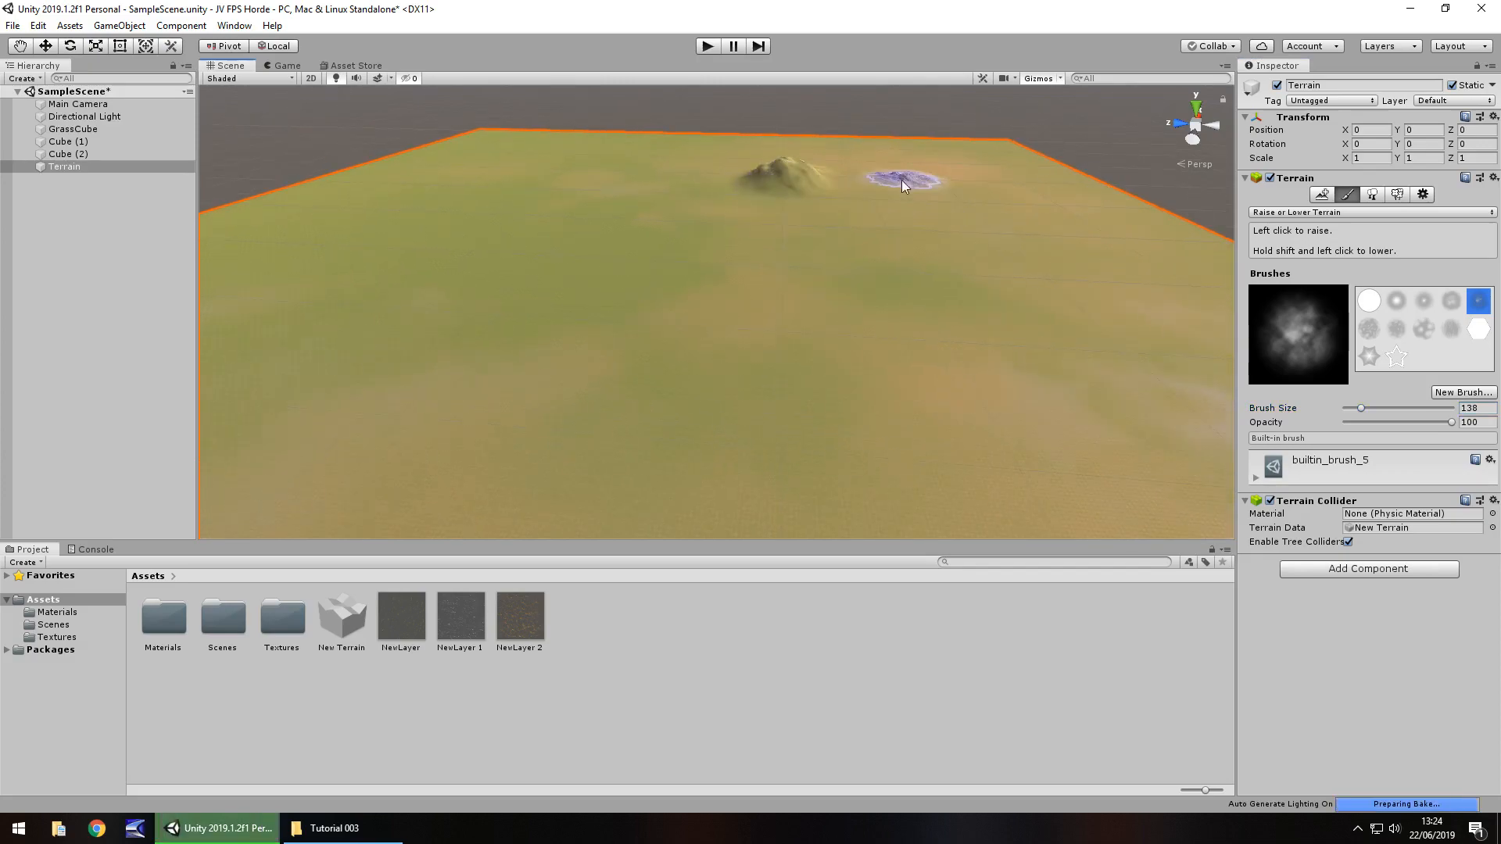
scroll(907, 172, "up", 3)
mouse_move(879, 229)
middle_mouse_down()
mouse_move(16, 493)
mouse_move(1220, 491)
middle_mouse_up()
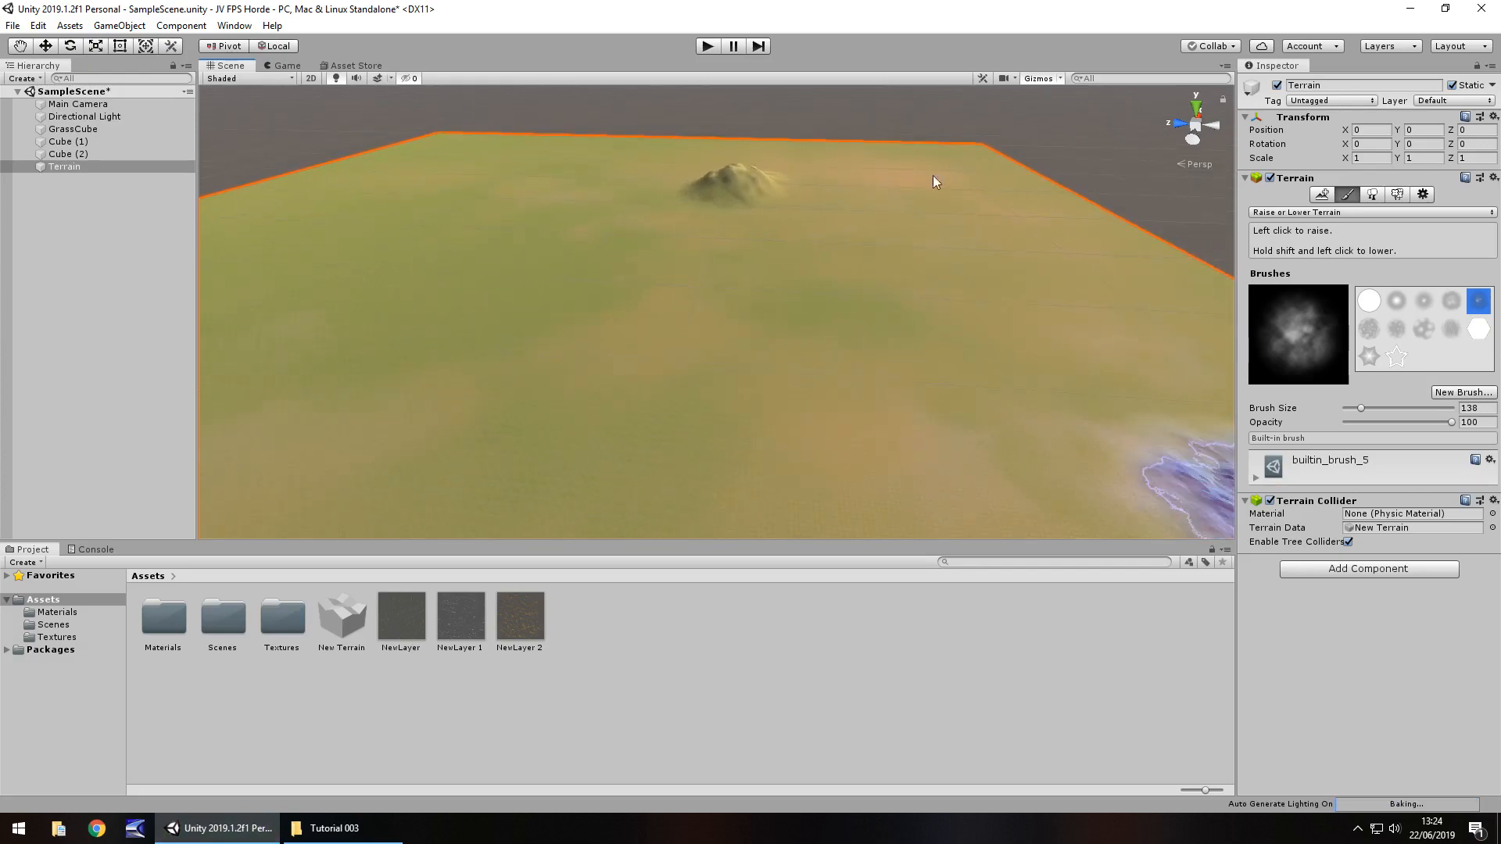
Raise broad, gentle unevenness across the terrain around the rugged hill with builtin_brush_5 at brush size 937
scroll(802, 237, "up", 5)
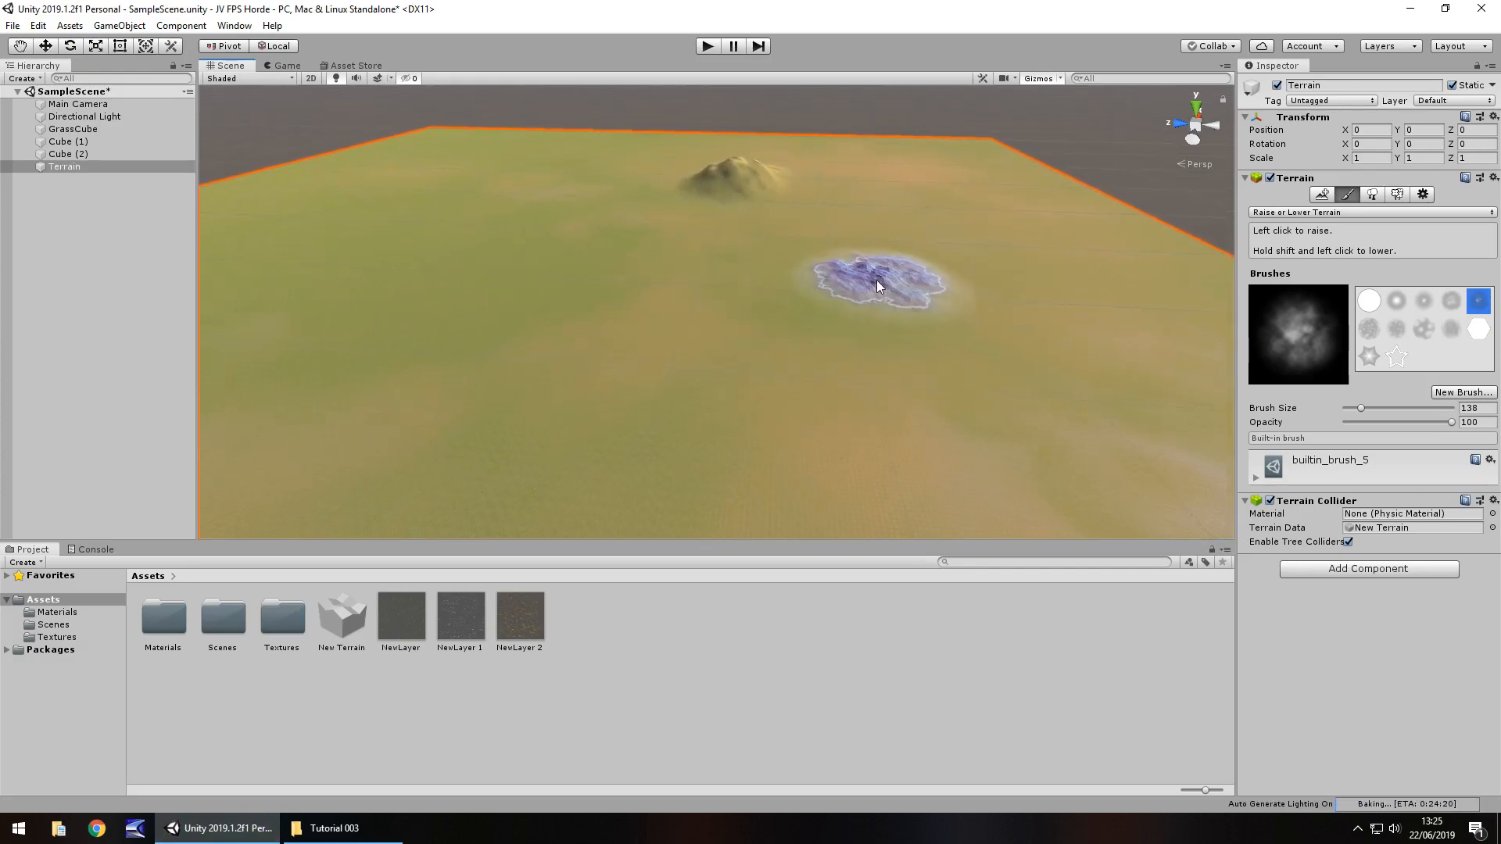
scroll(868, 266, "up", 5)
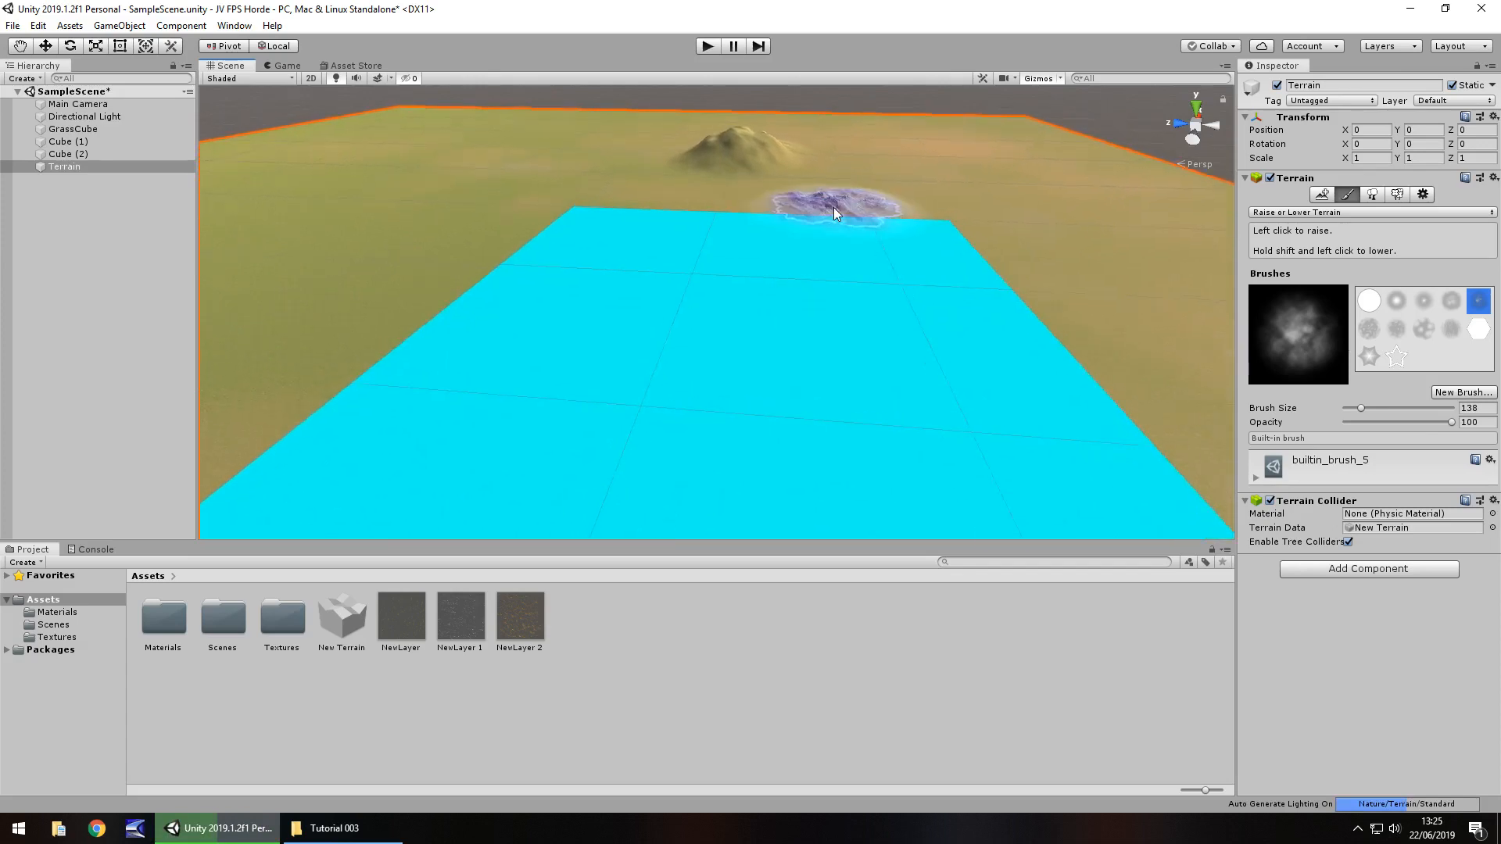
scroll(834, 208, "up", 4)
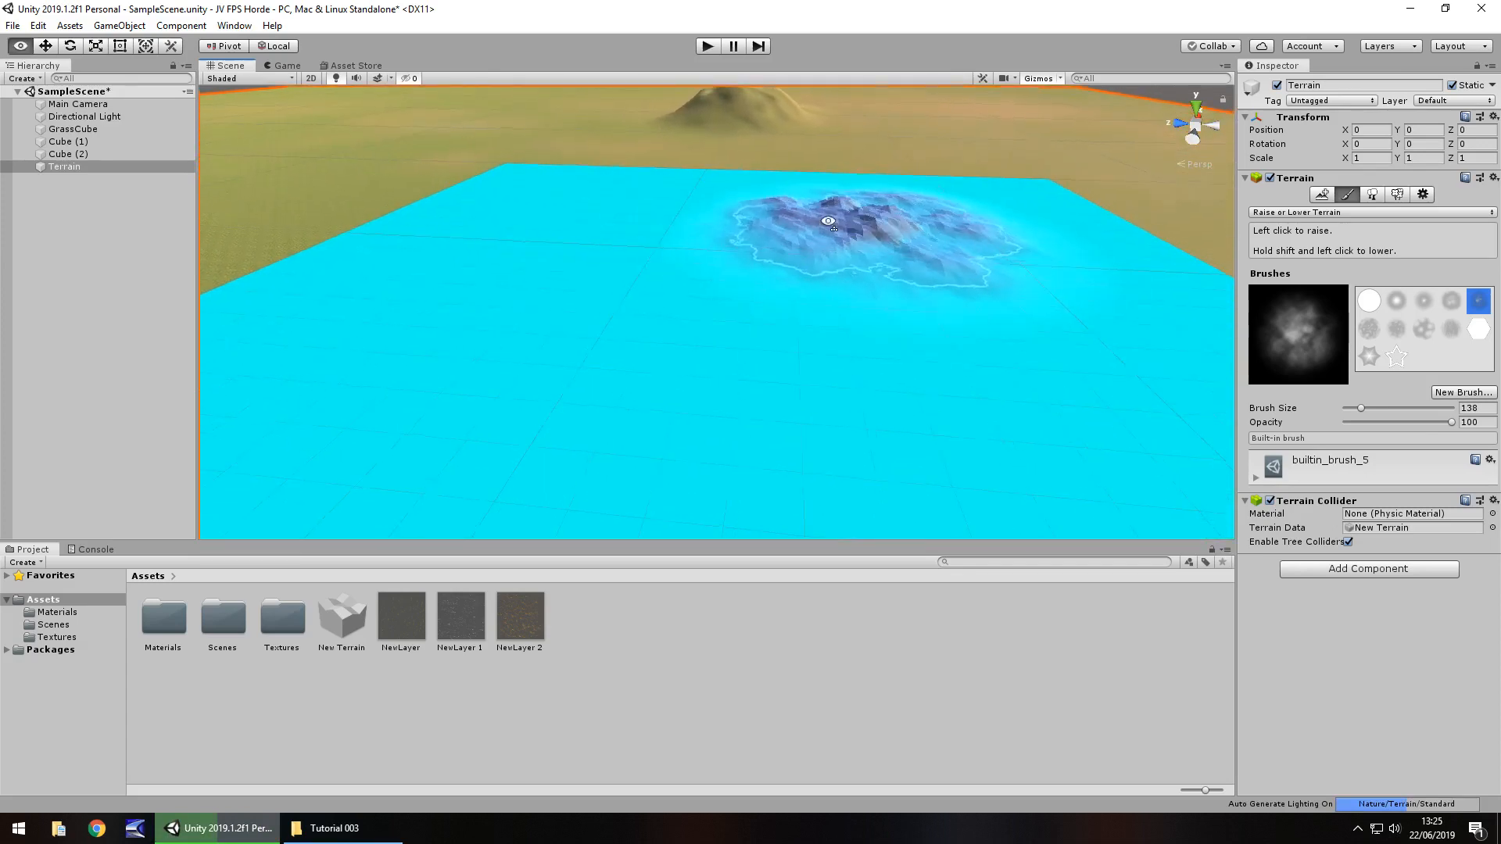
right_click_drag(828, 221, 625, 211)
right_click_drag(993, 218, 460, 541, "alt")
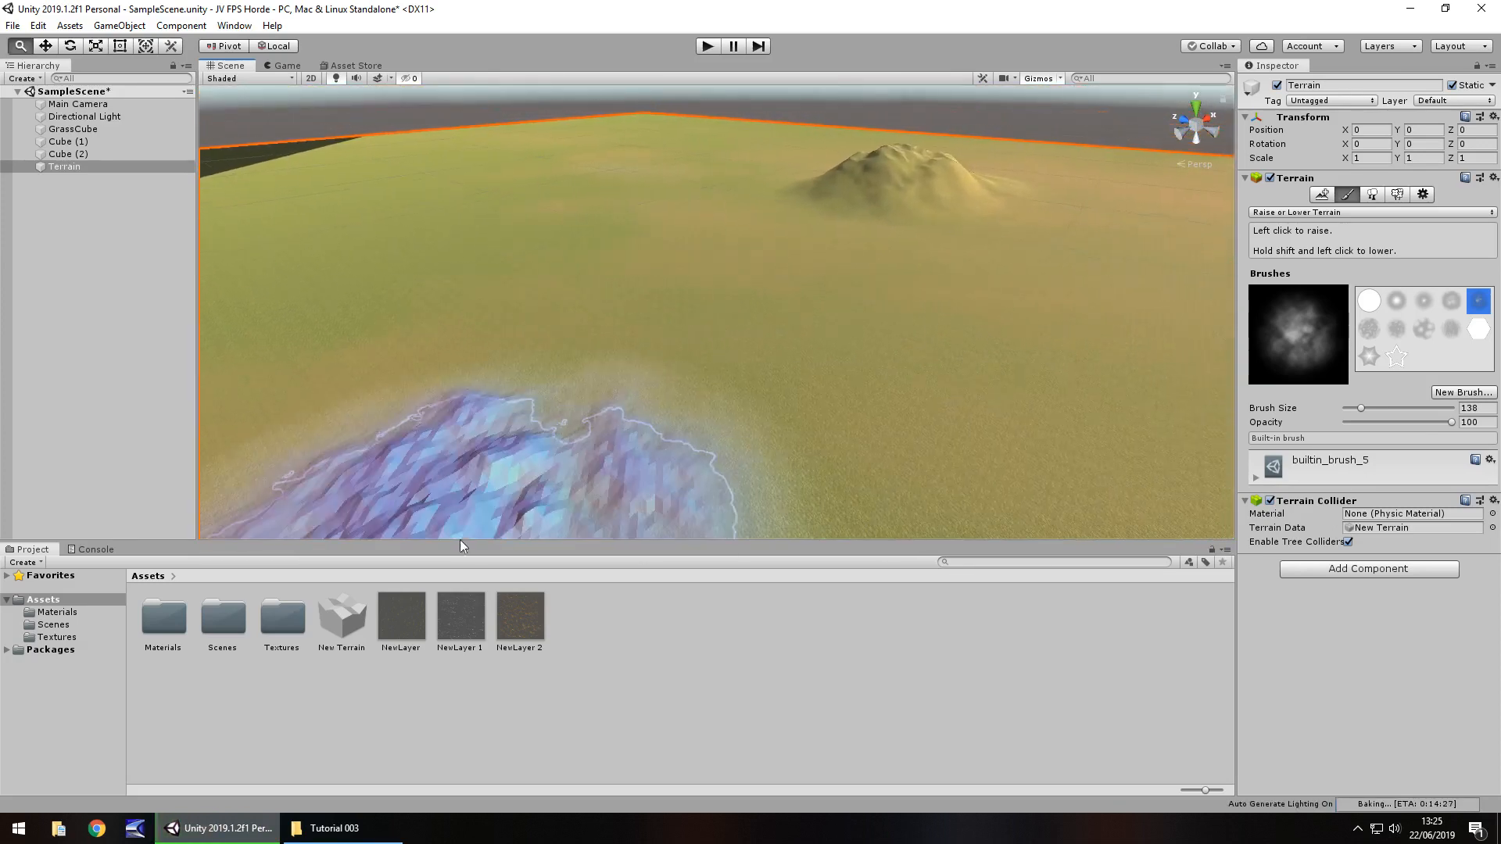
scroll(1017, 168, "up", 4)
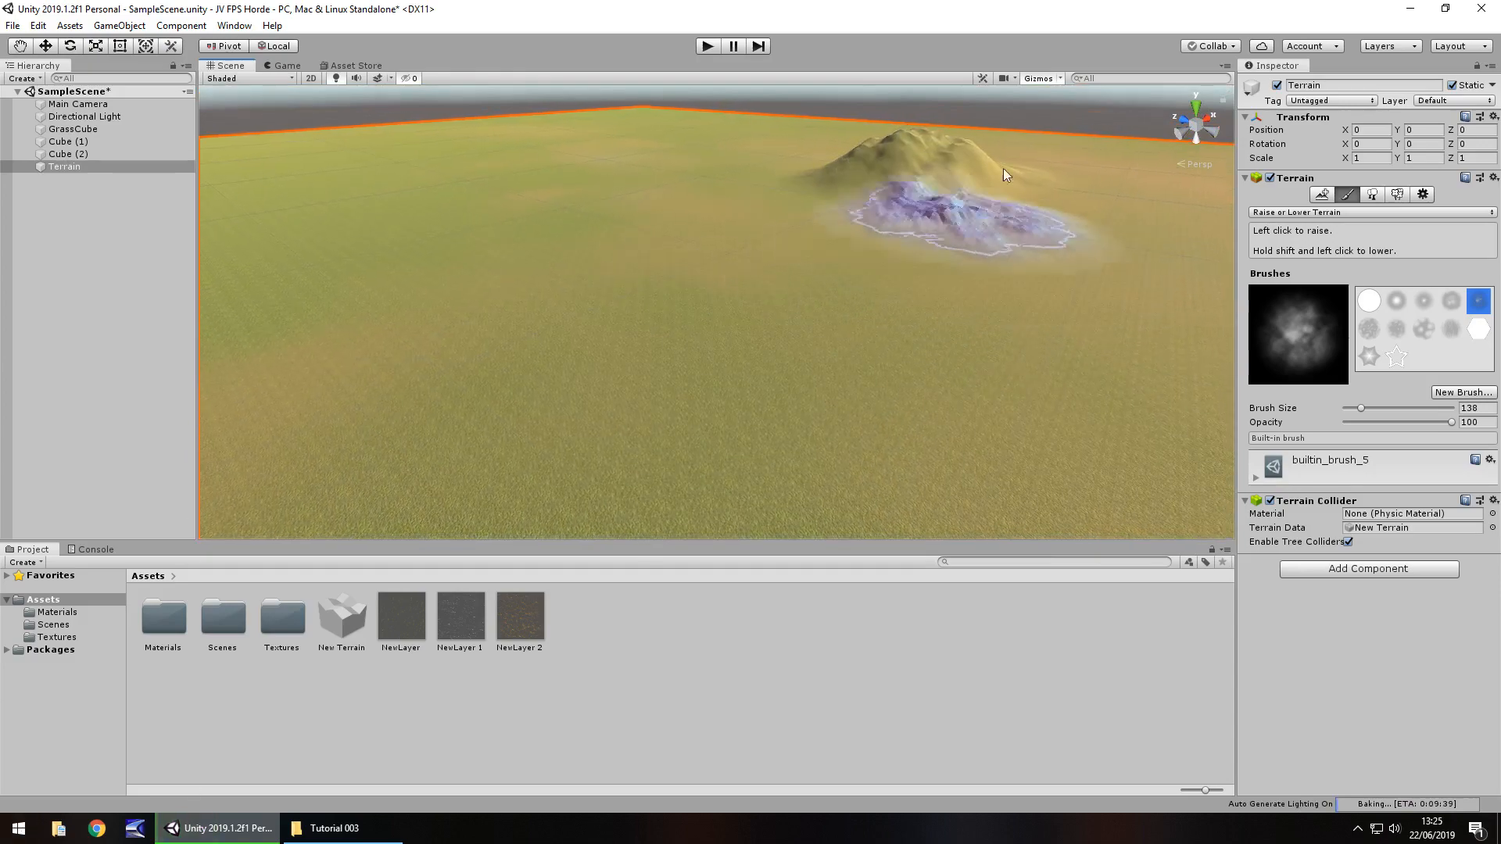
mouse_move(613, 290)
right_mouse_down("alt")
mouse_move(677, 69)
mouse_move(1135, 842)
mouse_move(1042, 285)
mouse_move(15, 469)
mouse_move(695, 335)
mouse_move(540, 22)
mouse_move(1176, 602)
right_mouse_up("alt")
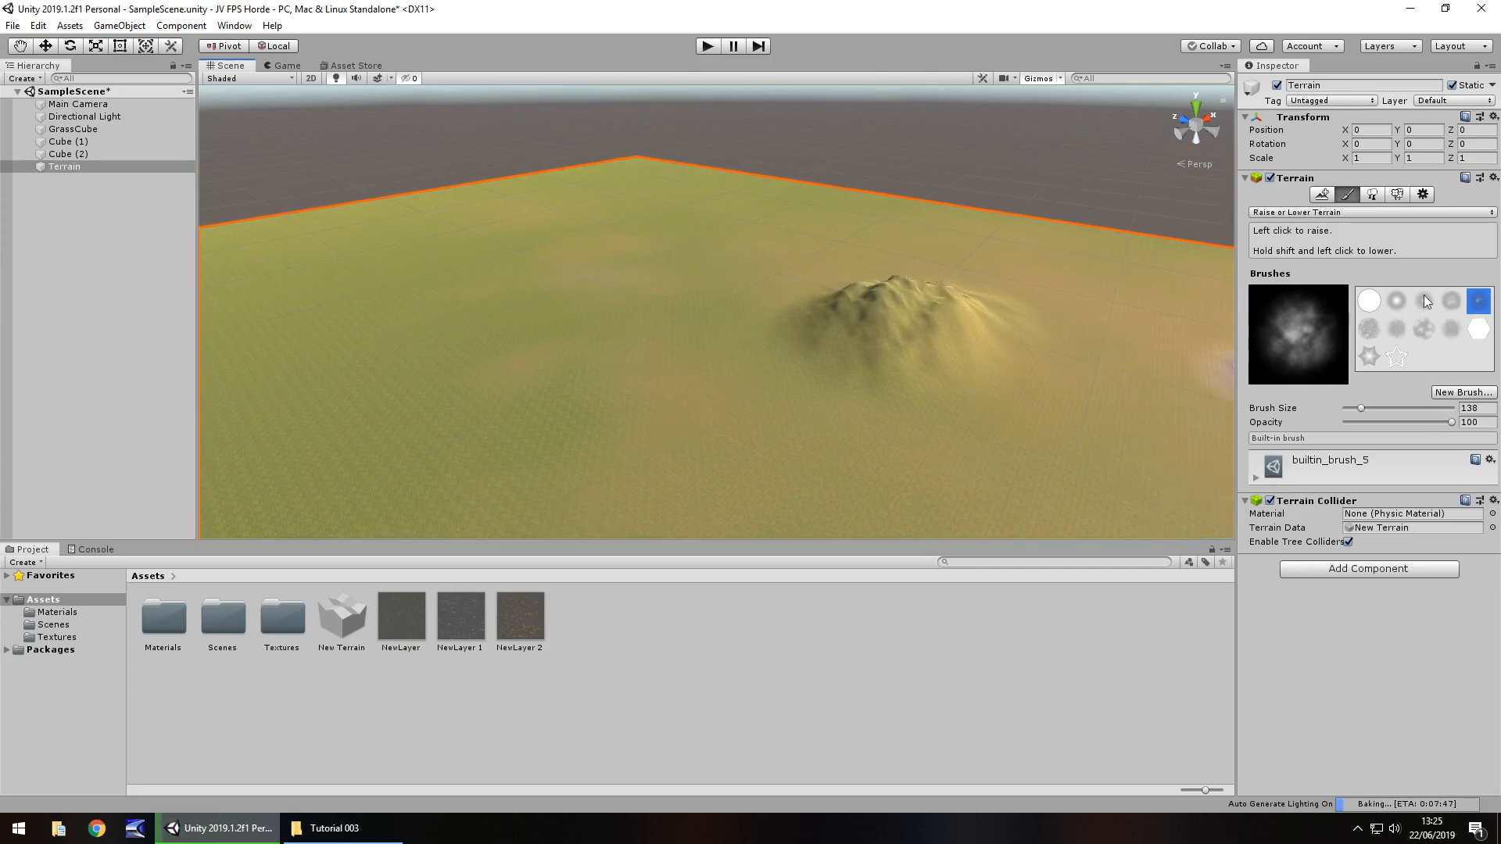
left_click_drag(1360, 410, 1399, 409)
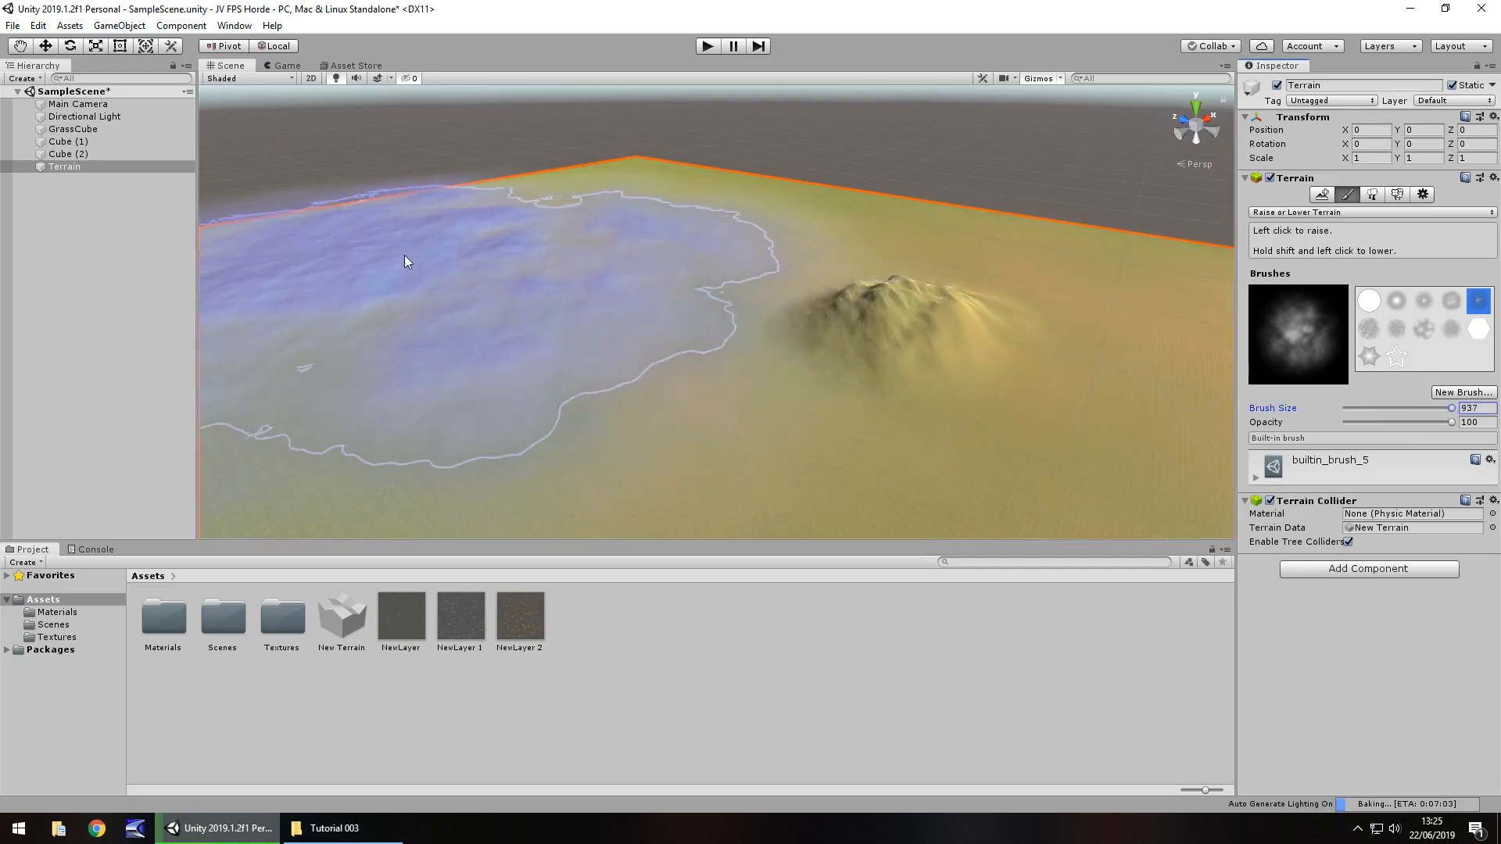
left_click(495, 256)
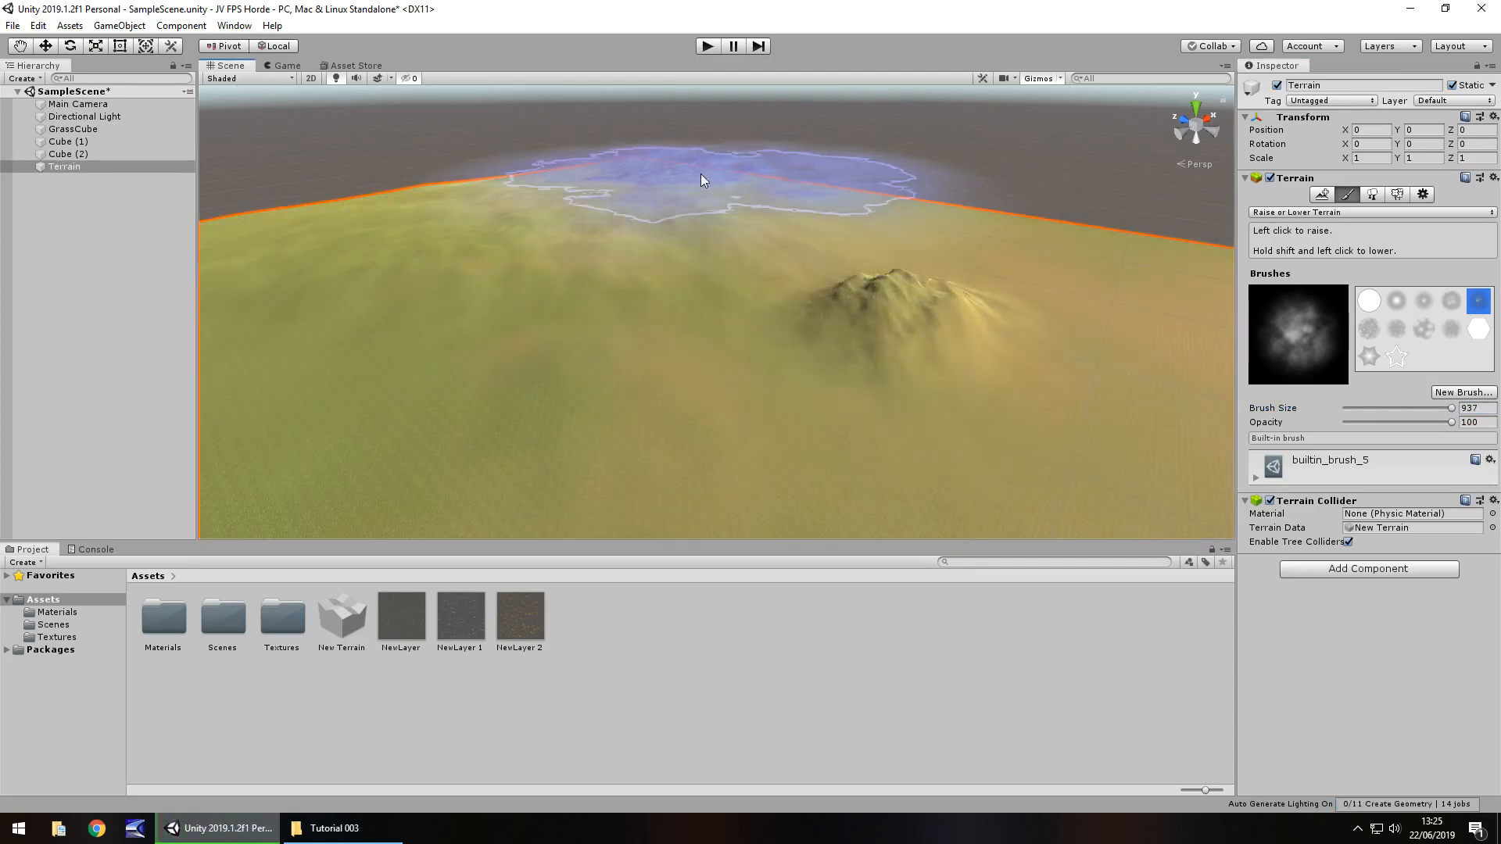
left_click(1000, 260)
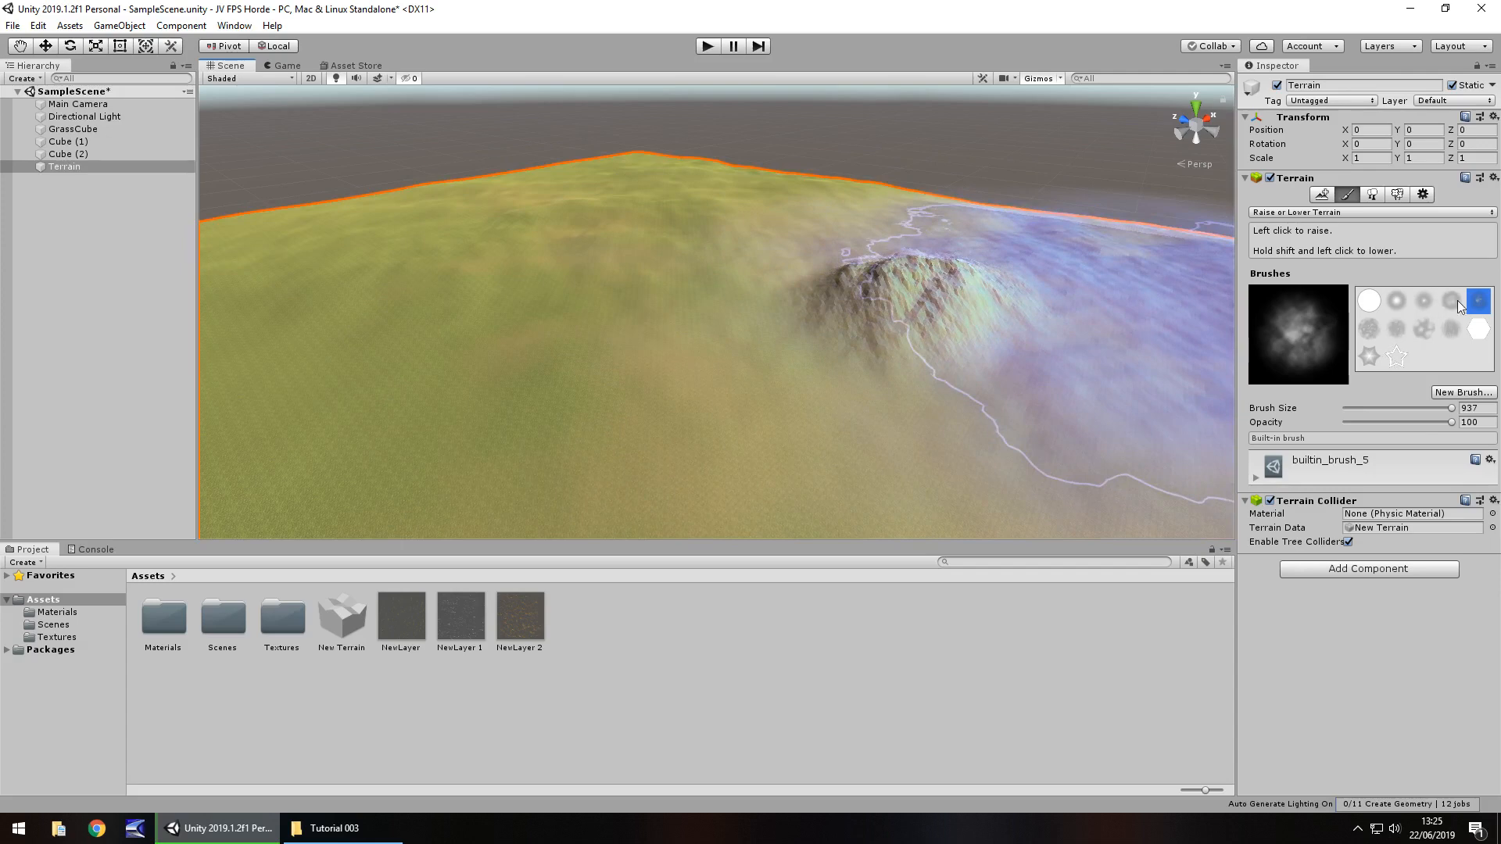
Raise steep ridged mountains near the existing hill and along the terrain's edge with builtin_brush_9 at brush size 172
left_click(1451, 329)
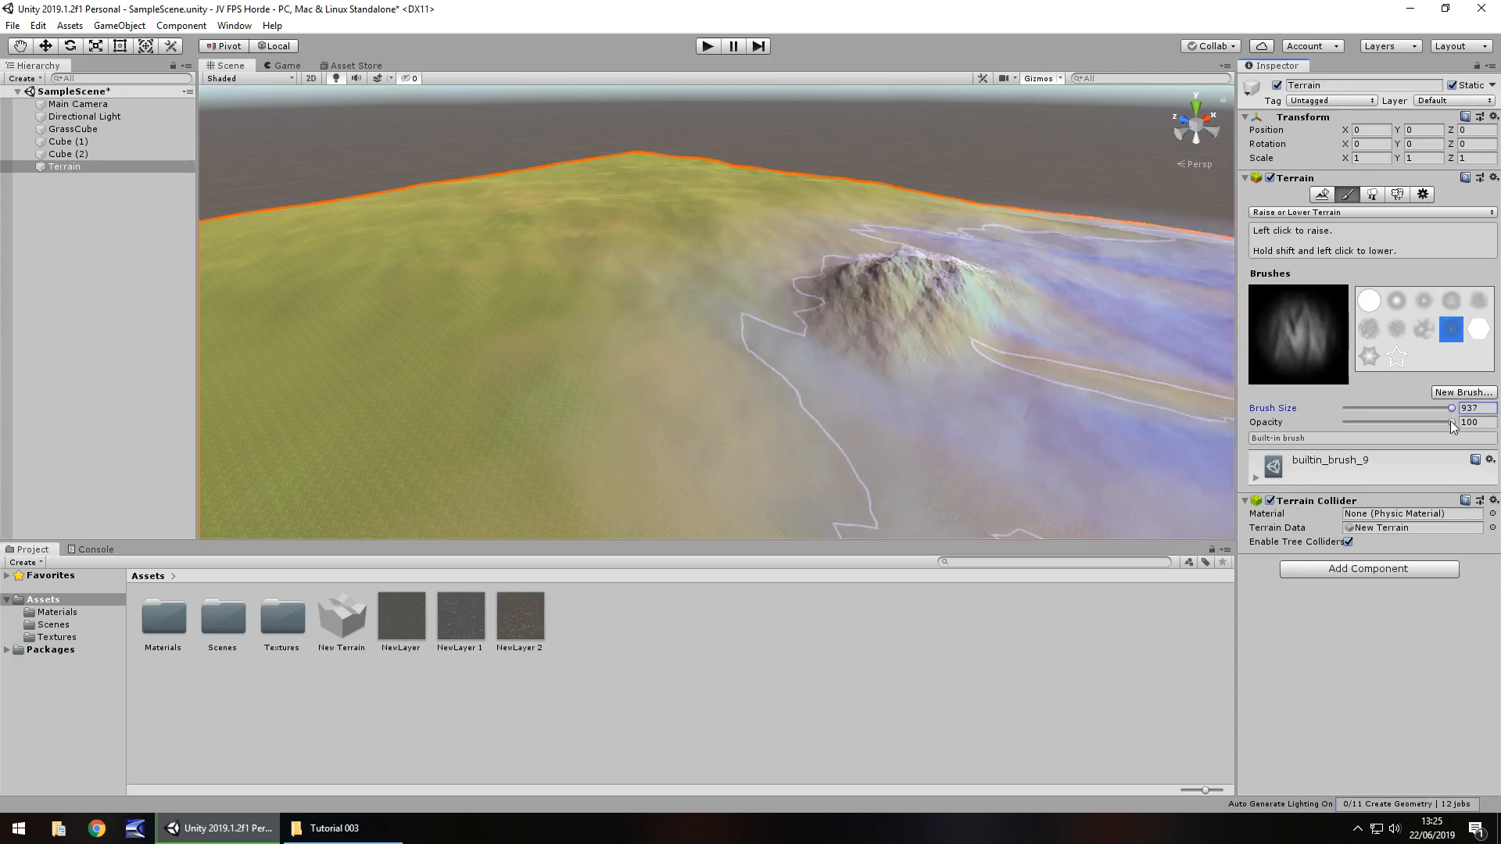
left_click_drag(1452, 408, 1365, 409)
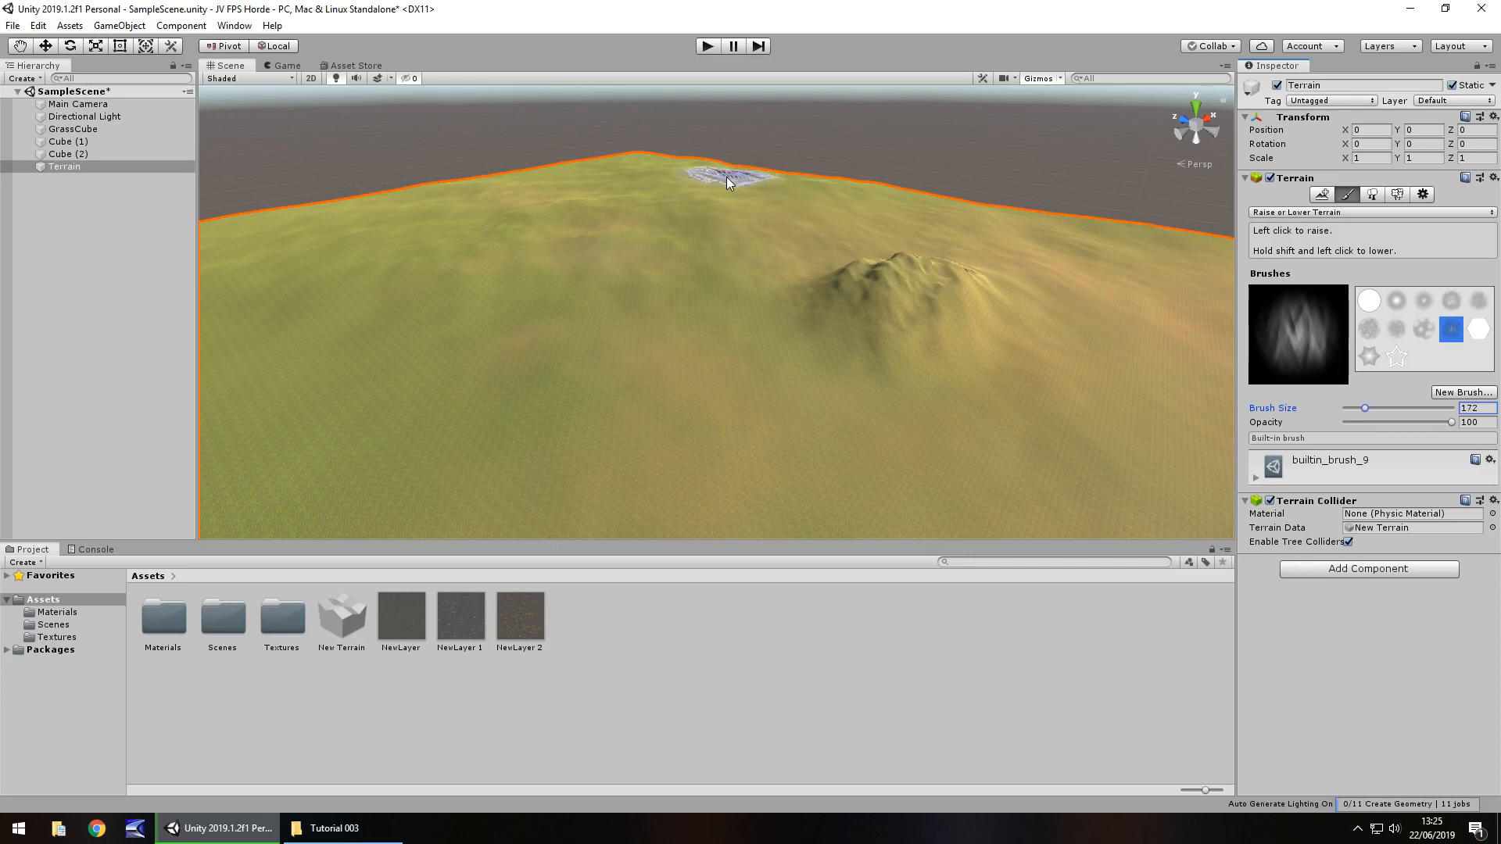
left_click_drag(726, 177, 763, 191)
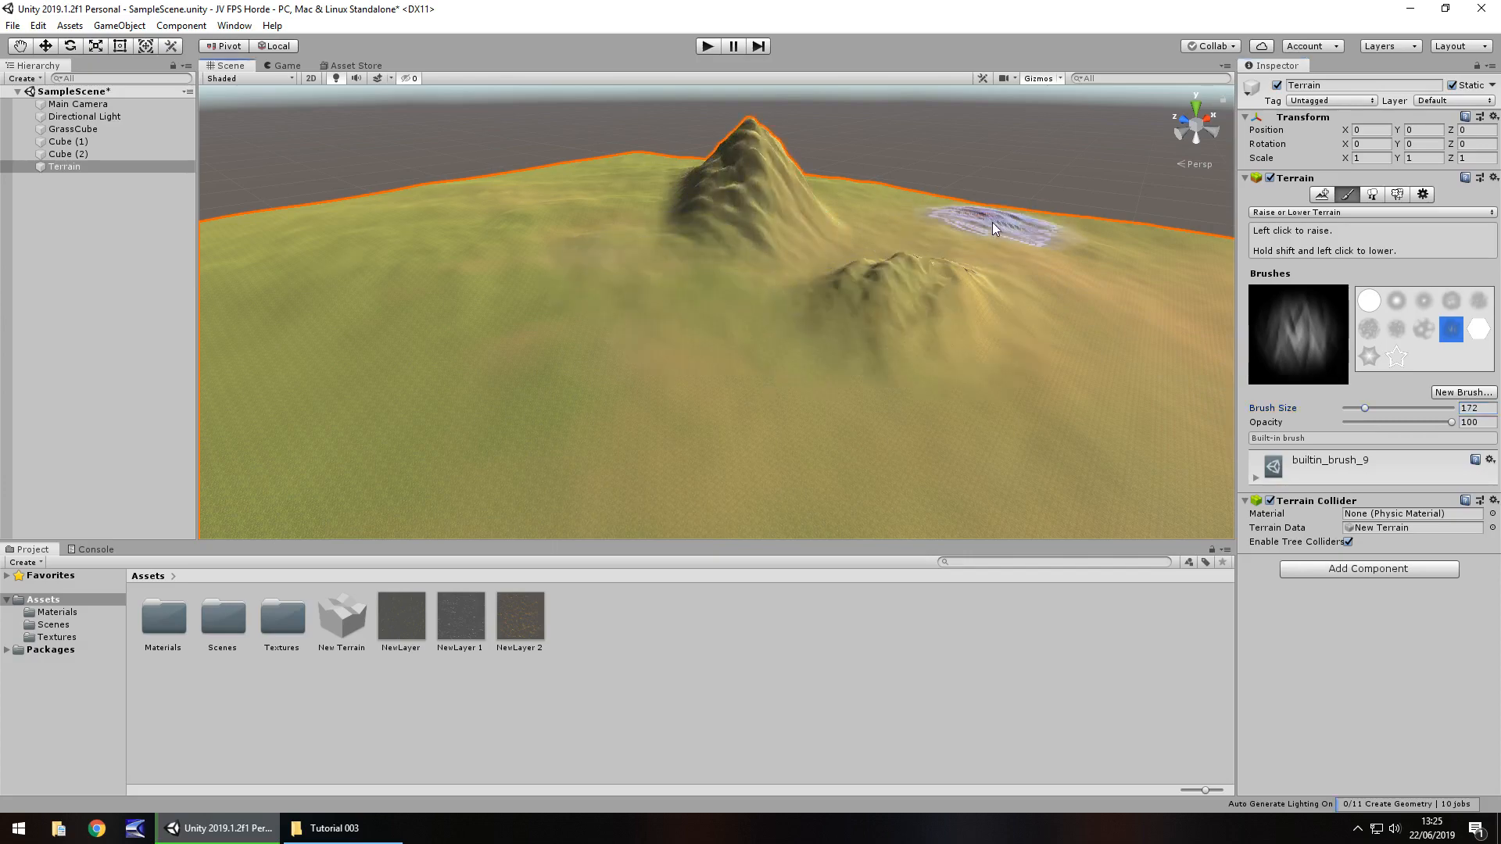
left_click_drag(1020, 225, 1019, 224)
right_click_drag(457, 267, 671, 261)
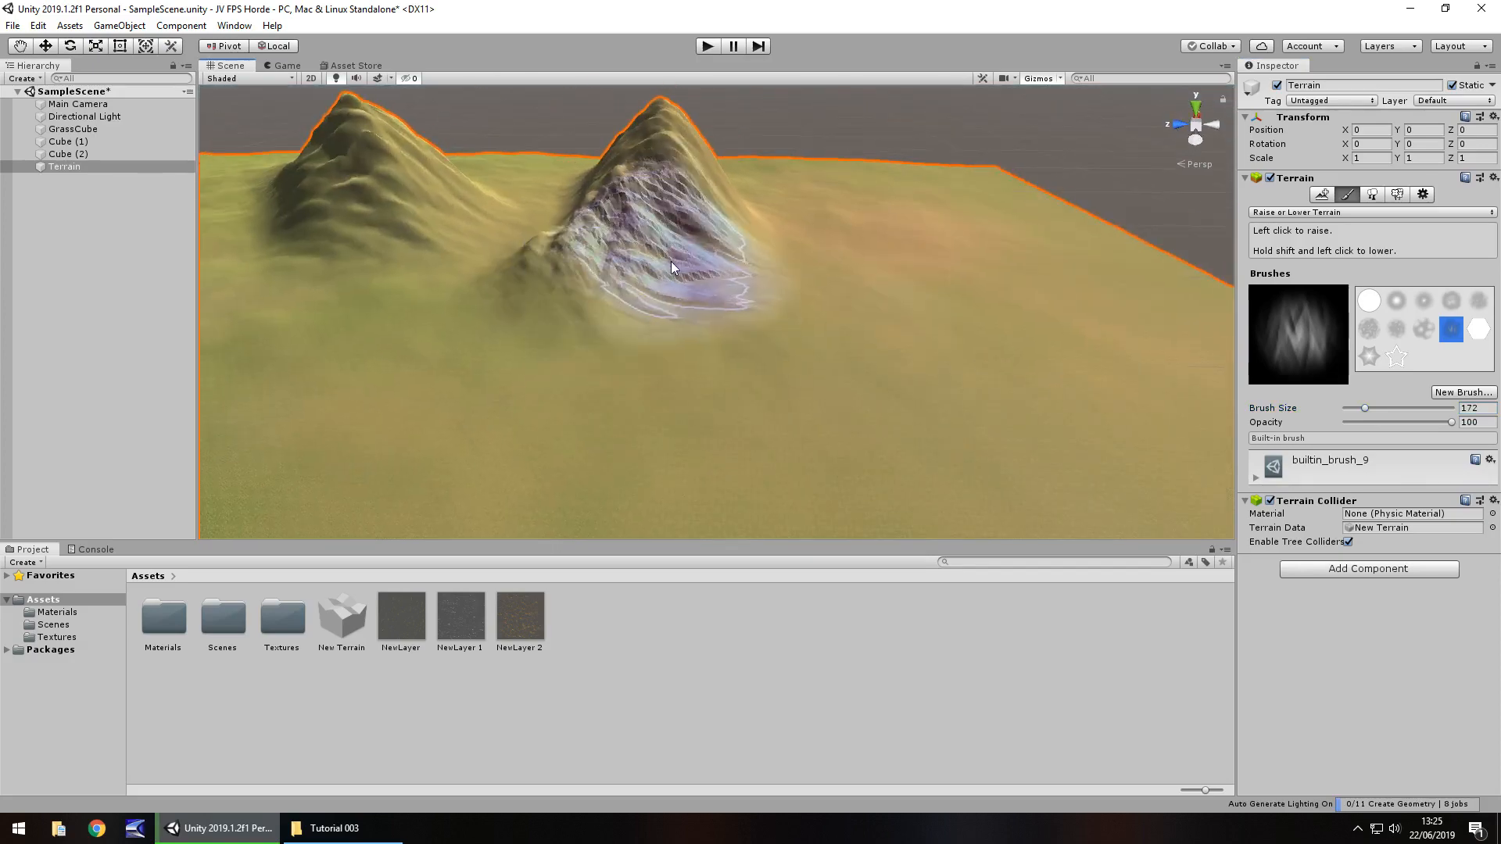
mouse_move(671, 261)
middle_mouse_down()
mouse_move(1320, 379)
mouse_move(596, 65)
middle_mouse_up()
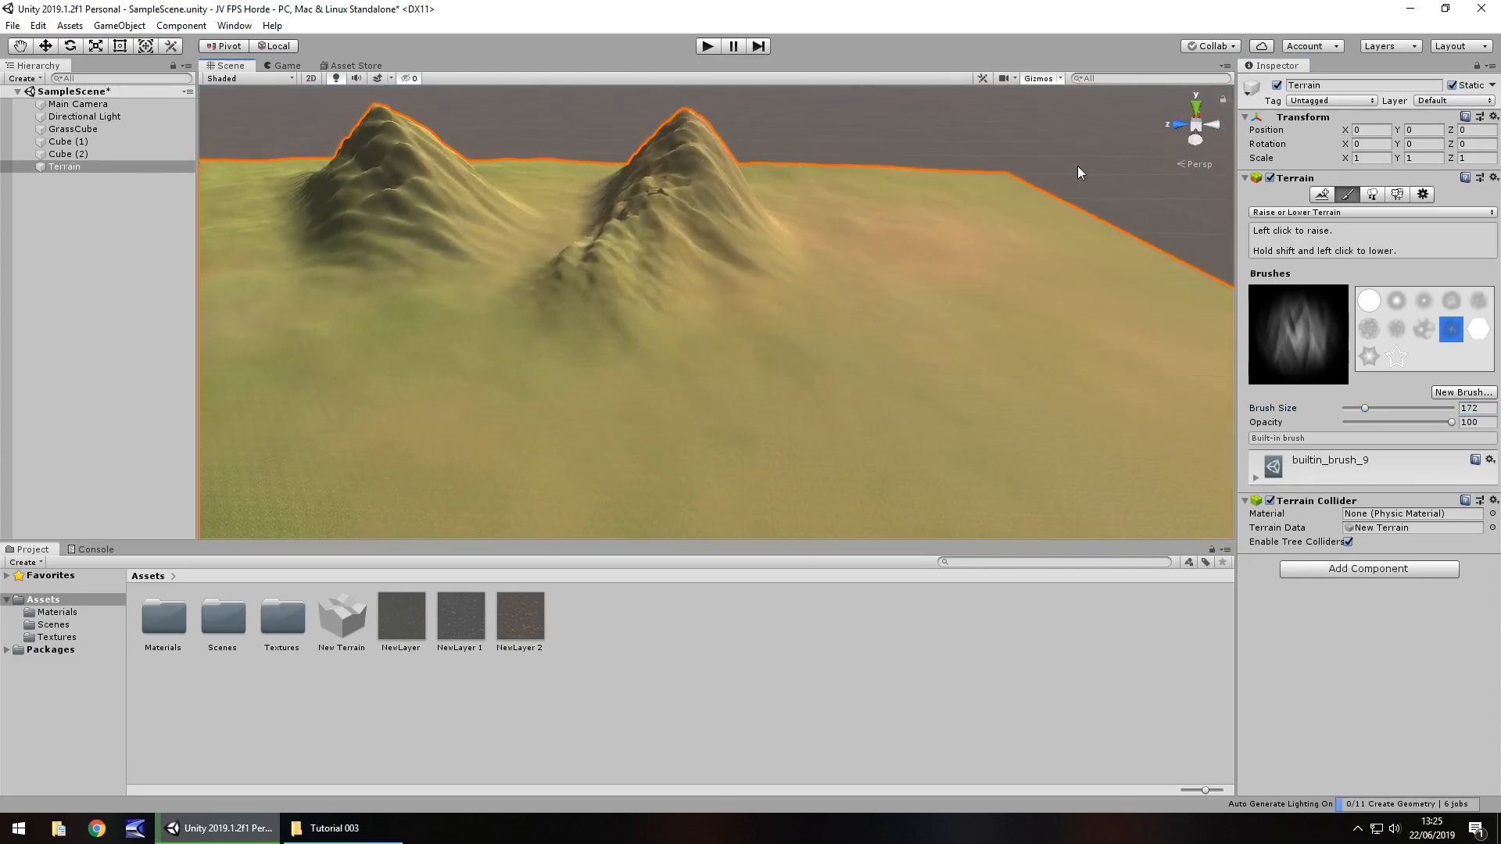
mouse_move(1012, 180)
left_mouse_down()
mouse_move(1066, 214)
mouse_move(1255, 266)
left_mouse_up()
Examine the new mountains up close and the whole terrain from its other sides
mouse_move(759, 279)
right_mouse_down()
mouse_move(1062, 204)
mouse_move(1002, 240)
right_mouse_up()
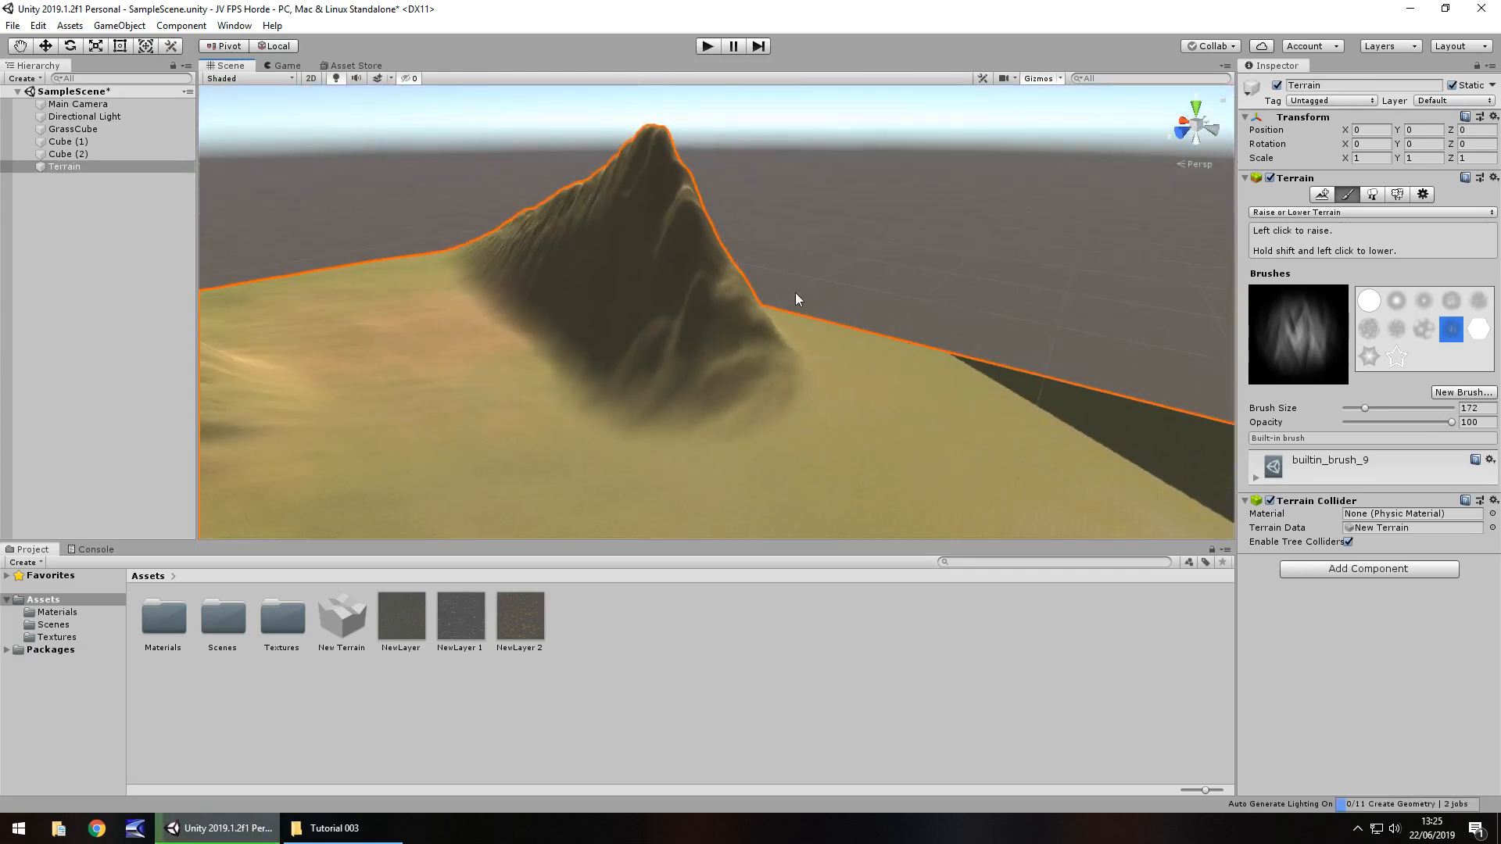
scroll(703, 445, "down", 5)
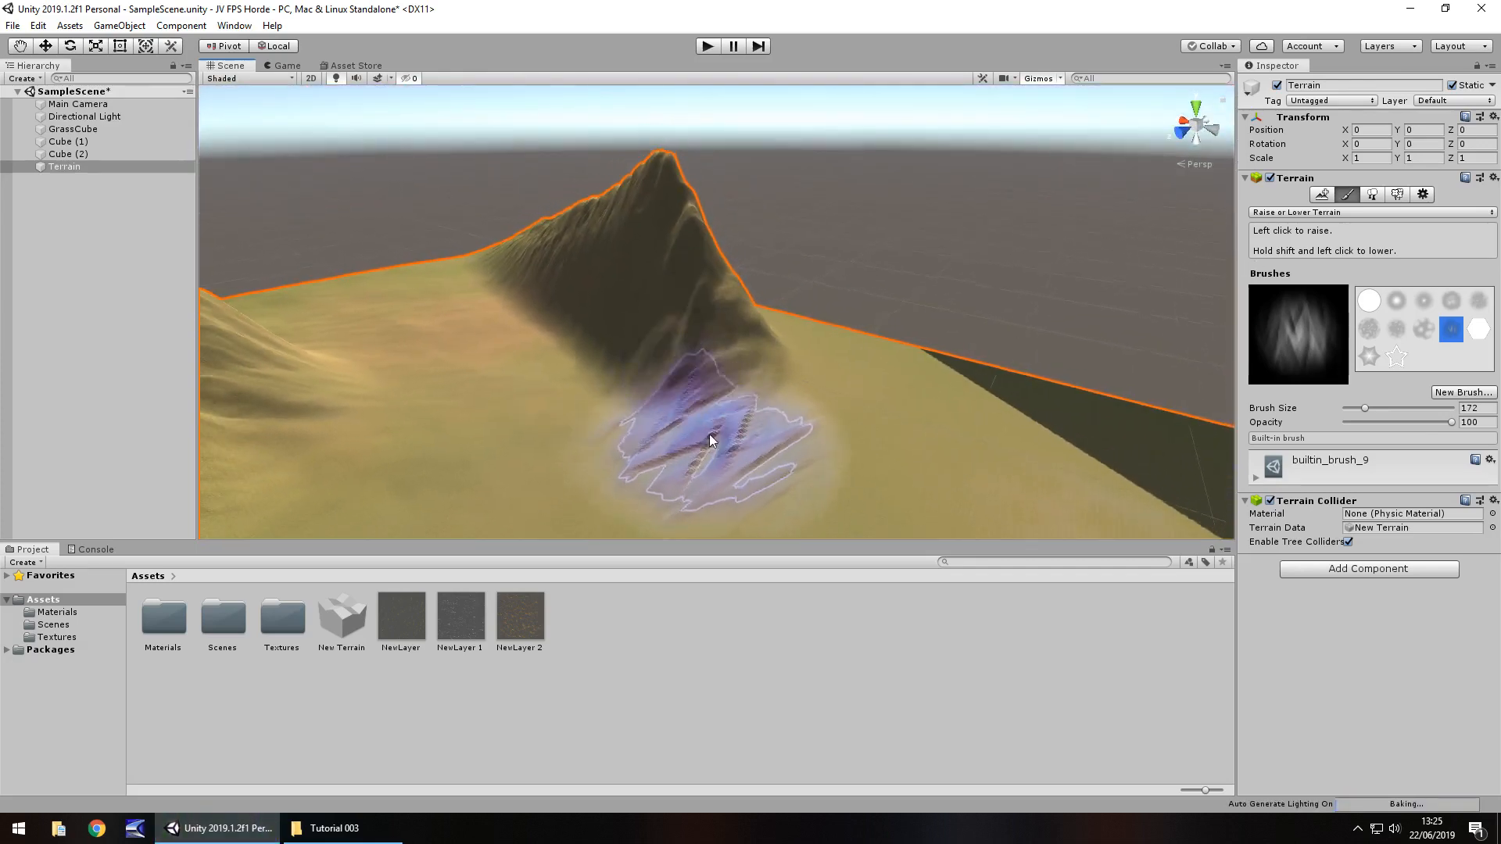
scroll(687, 441, "down", 6)
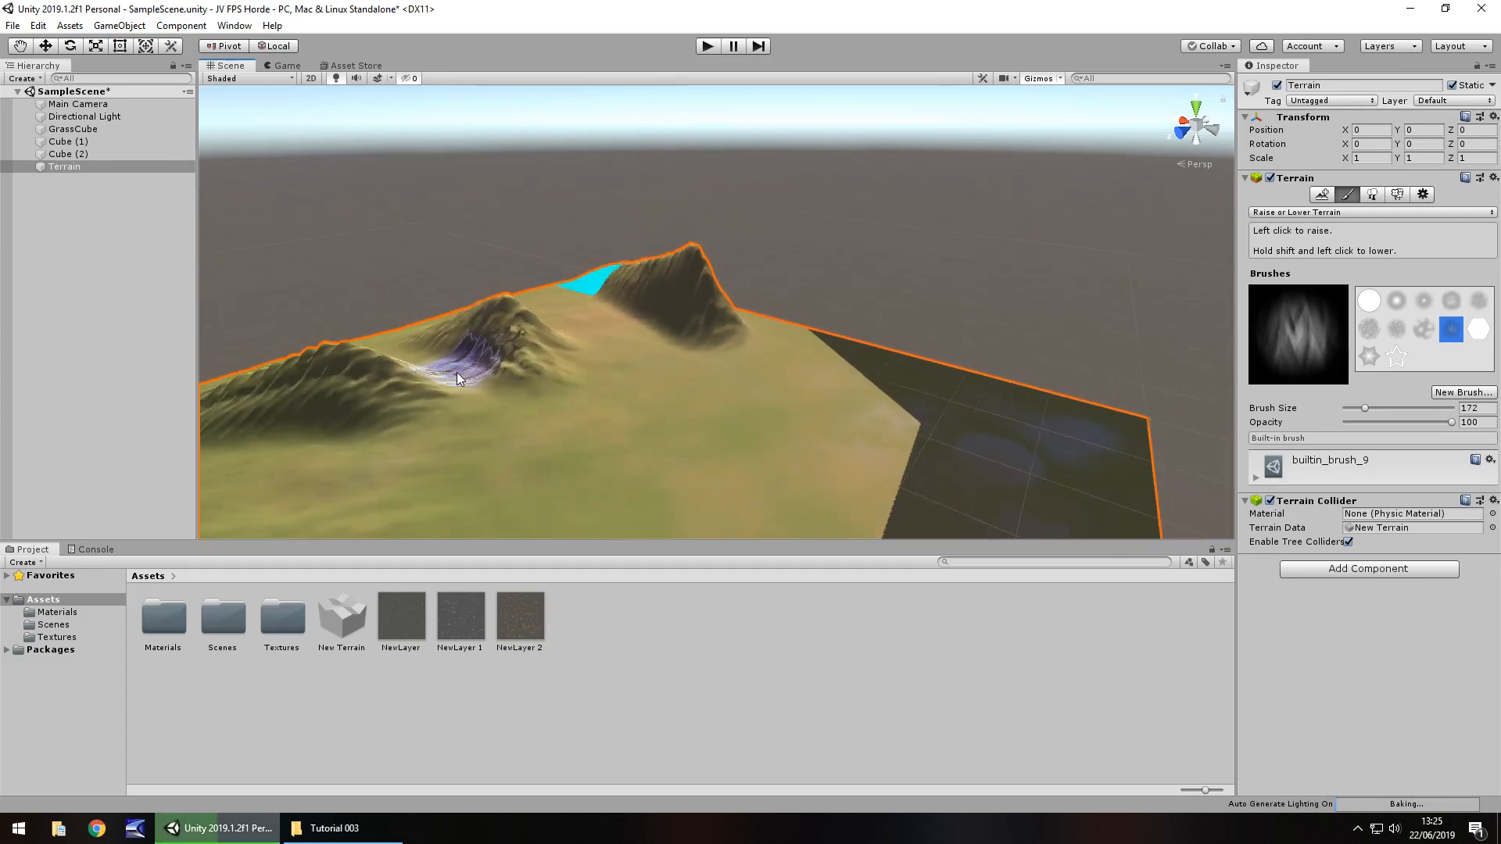
scroll(466, 405, "down", 5)
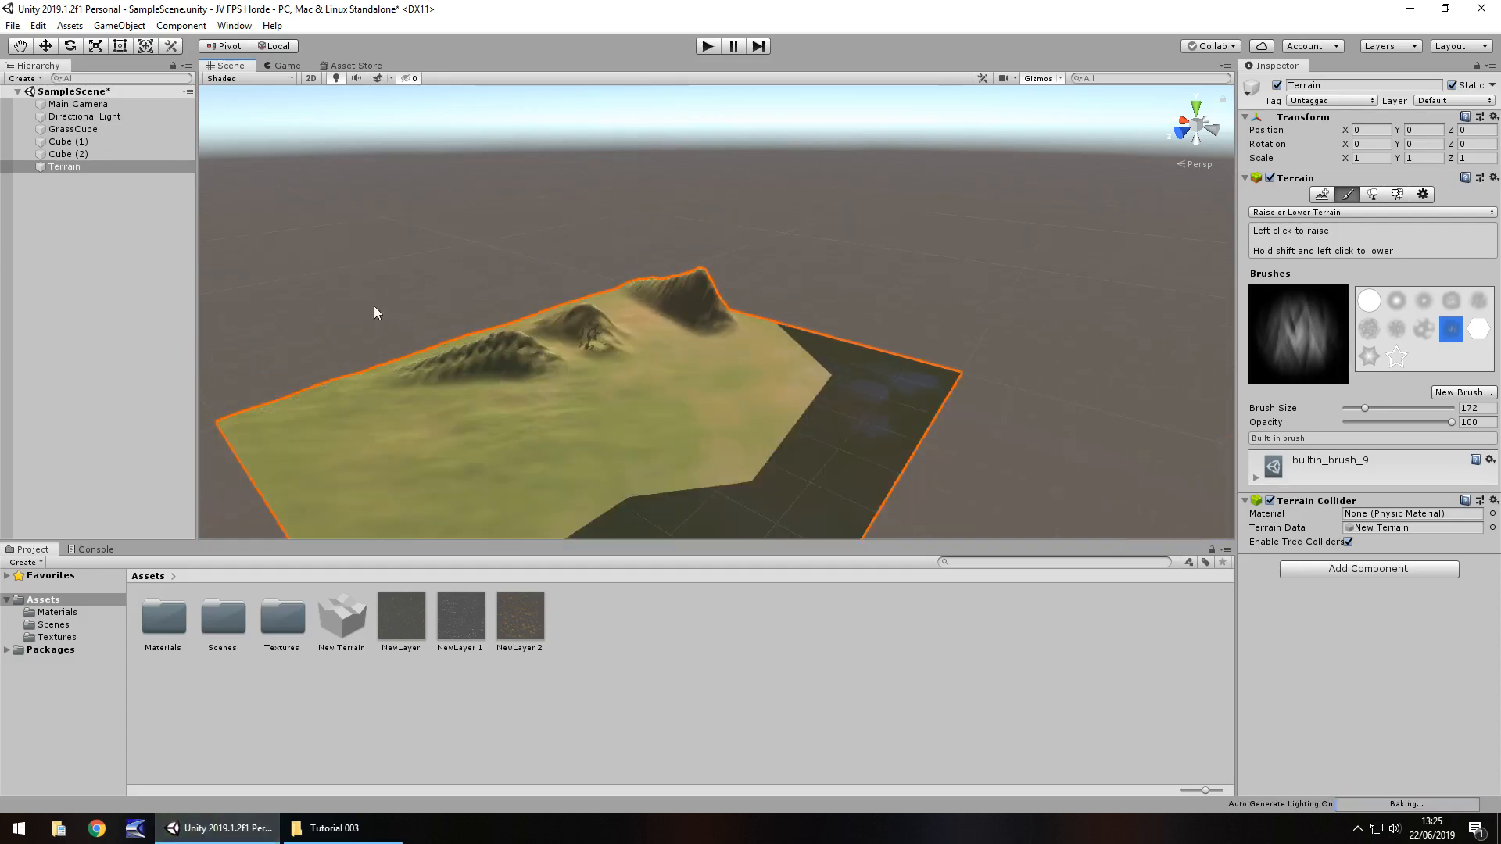
middle_click_drag(374, 306, 535, 188)
mouse_move(598, 236)
right_mouse_down()
mouse_move(767, 292)
mouse_move(744, 295)
right_mouse_up()
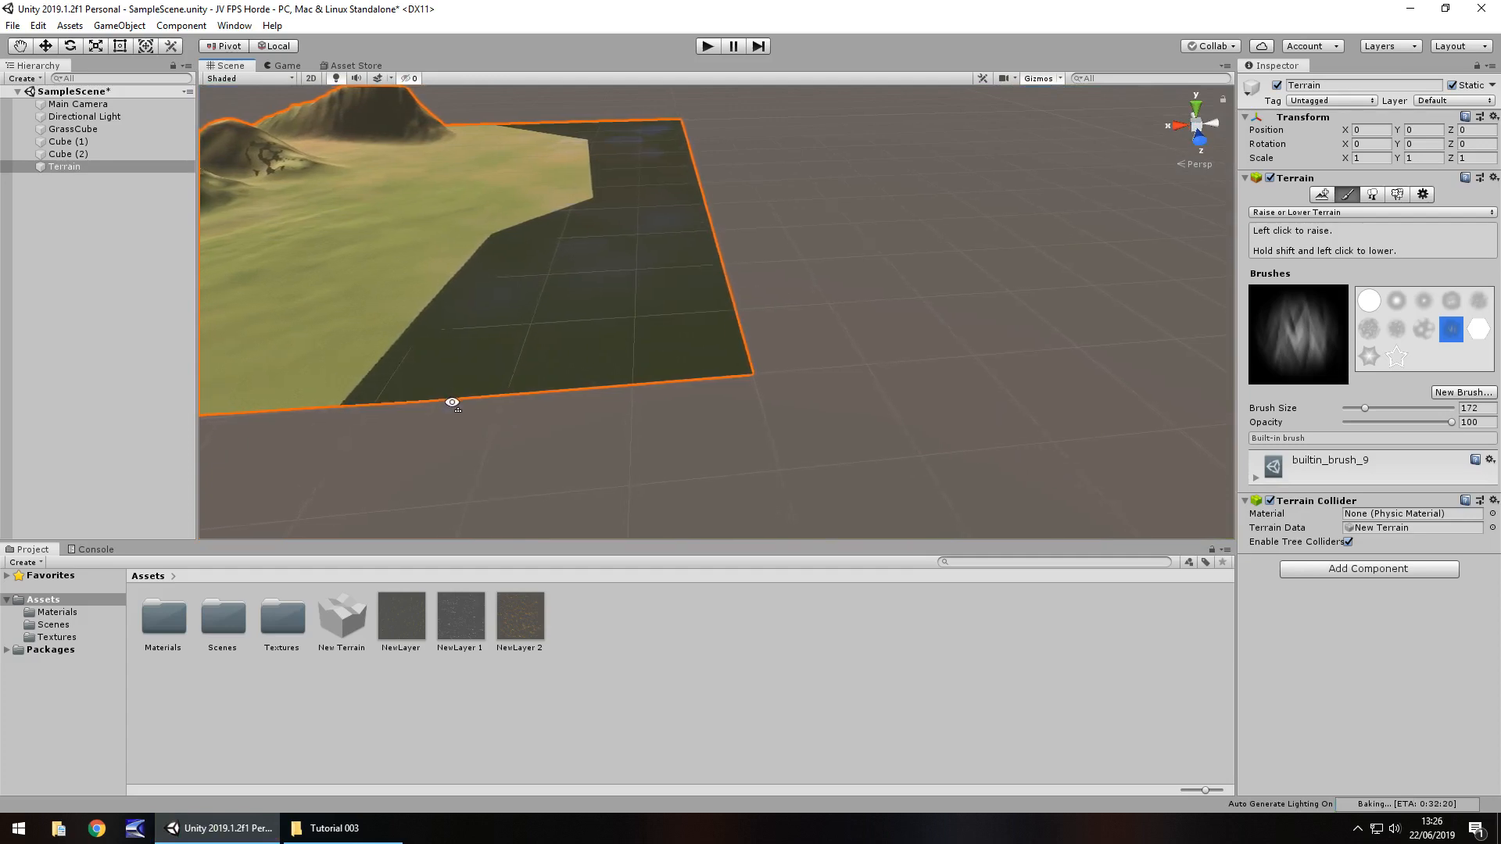
key("a")
right_click_drag(452, 402, 503, 432)
right_click_drag(685, 393, 686, 393)
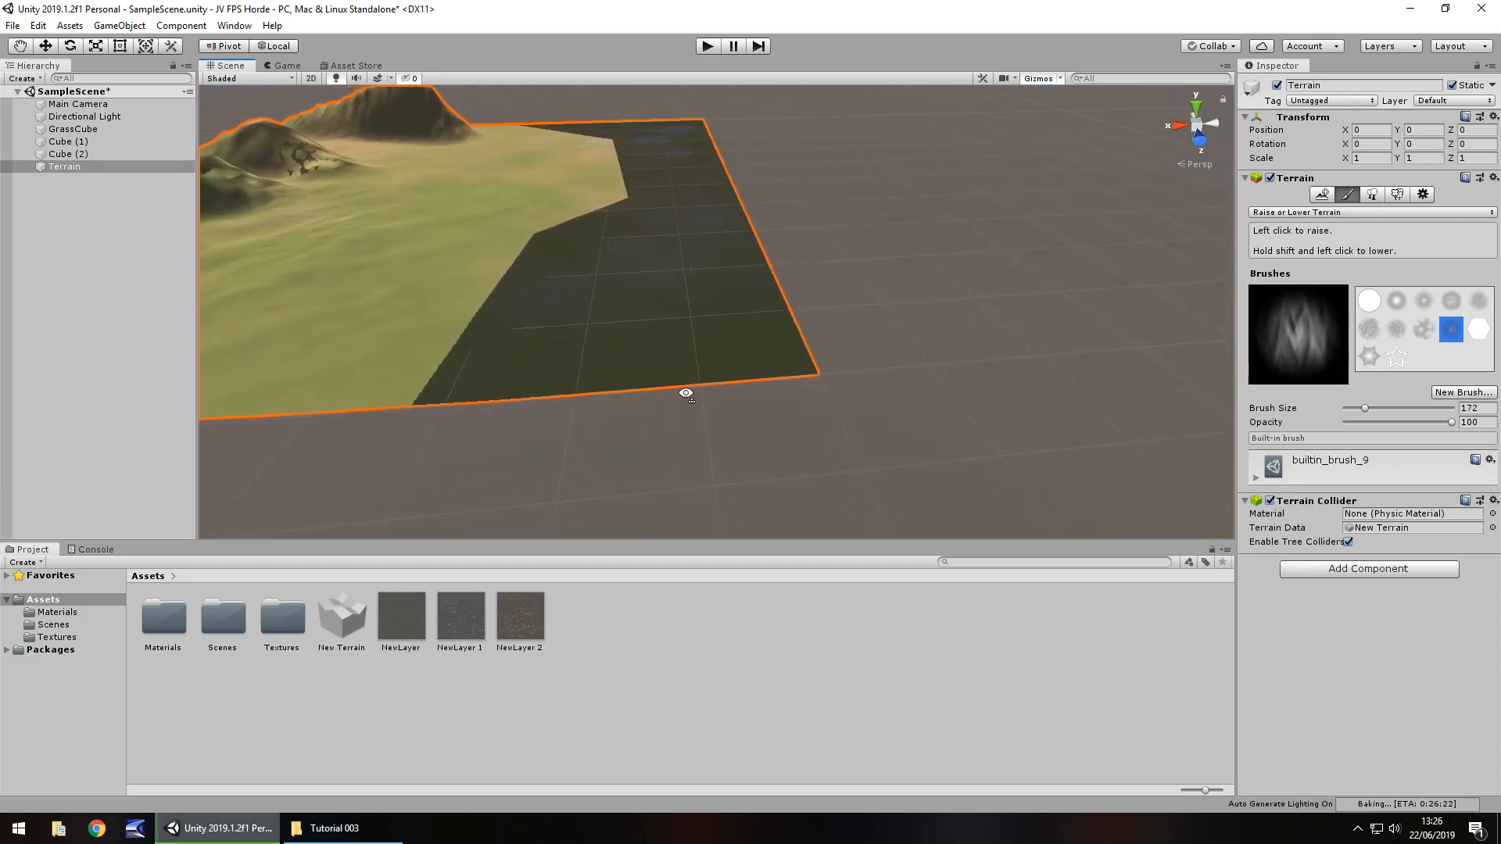
key("a")
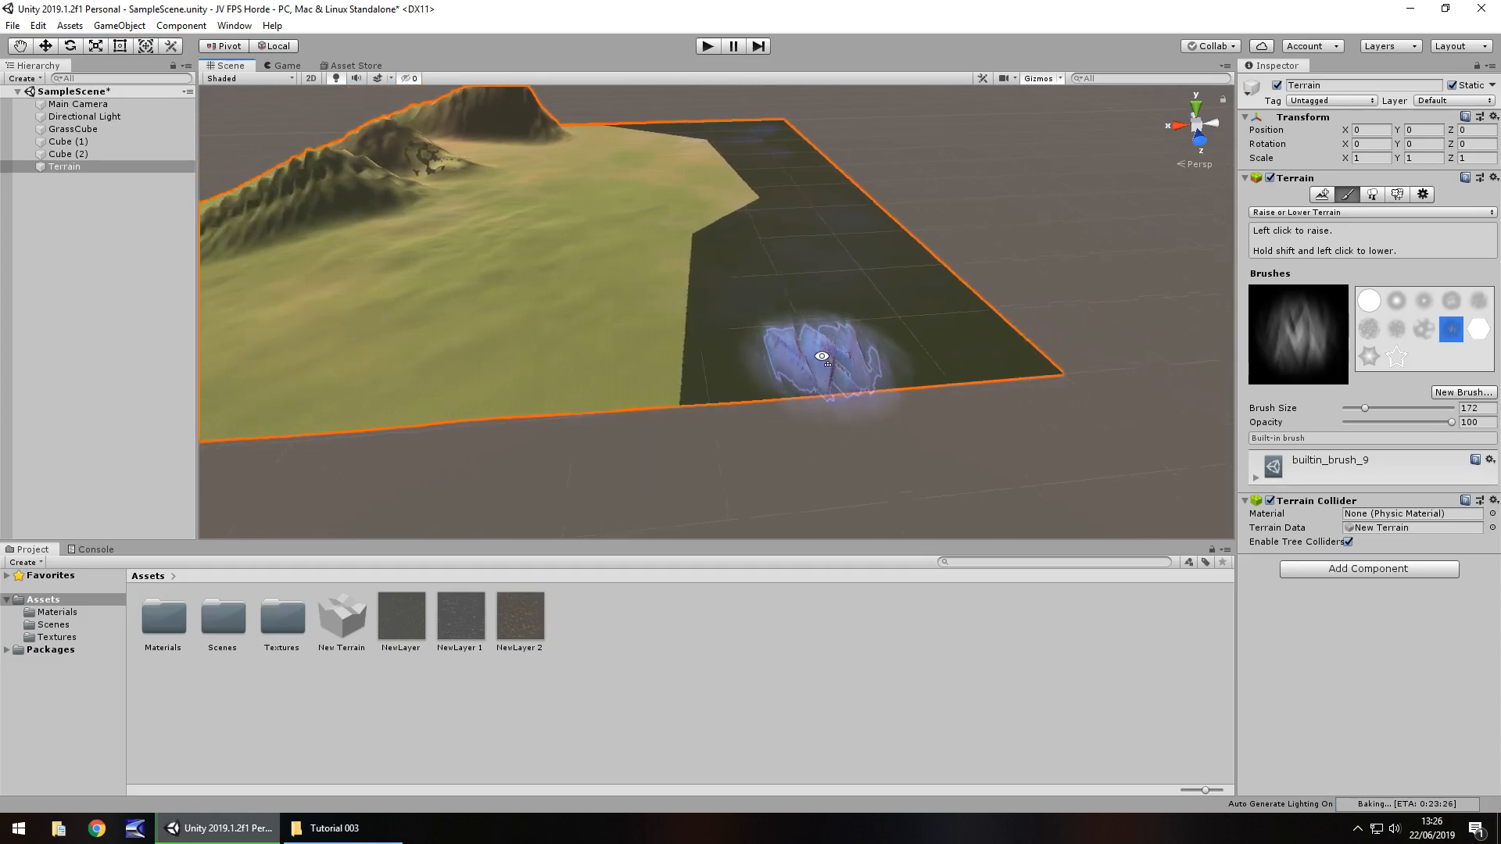
key("a")
mouse_move(821, 356)
right_mouse_down()
mouse_move(713, 348)
mouse_move(912, 328)
mouse_move(868, 315)
right_mouse_up()
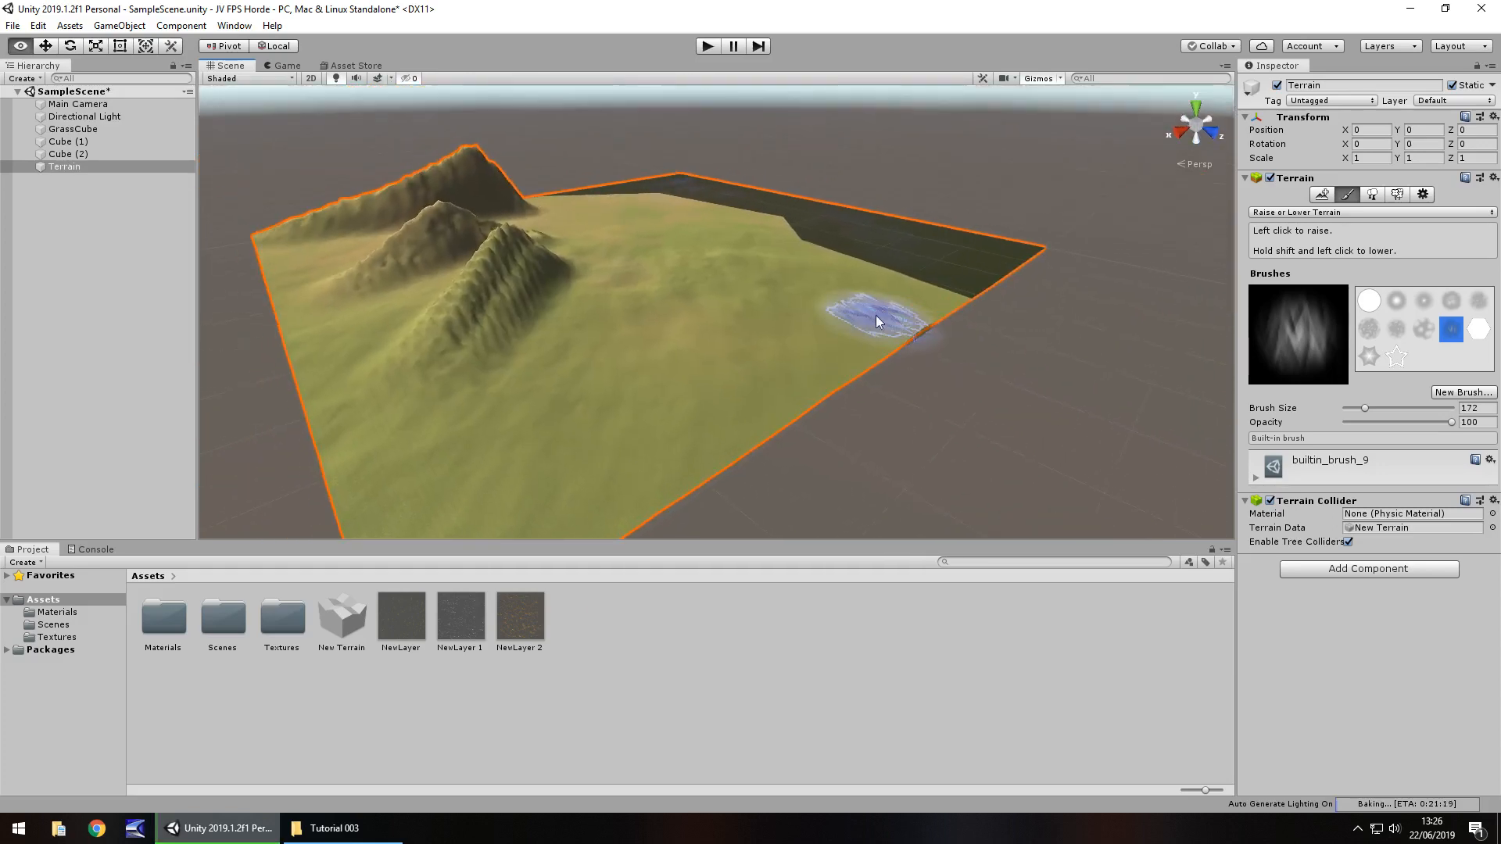
Raise smooth rounded hills along the terrain's far and near edges with builtin_brush_2
left_click(1395, 300)
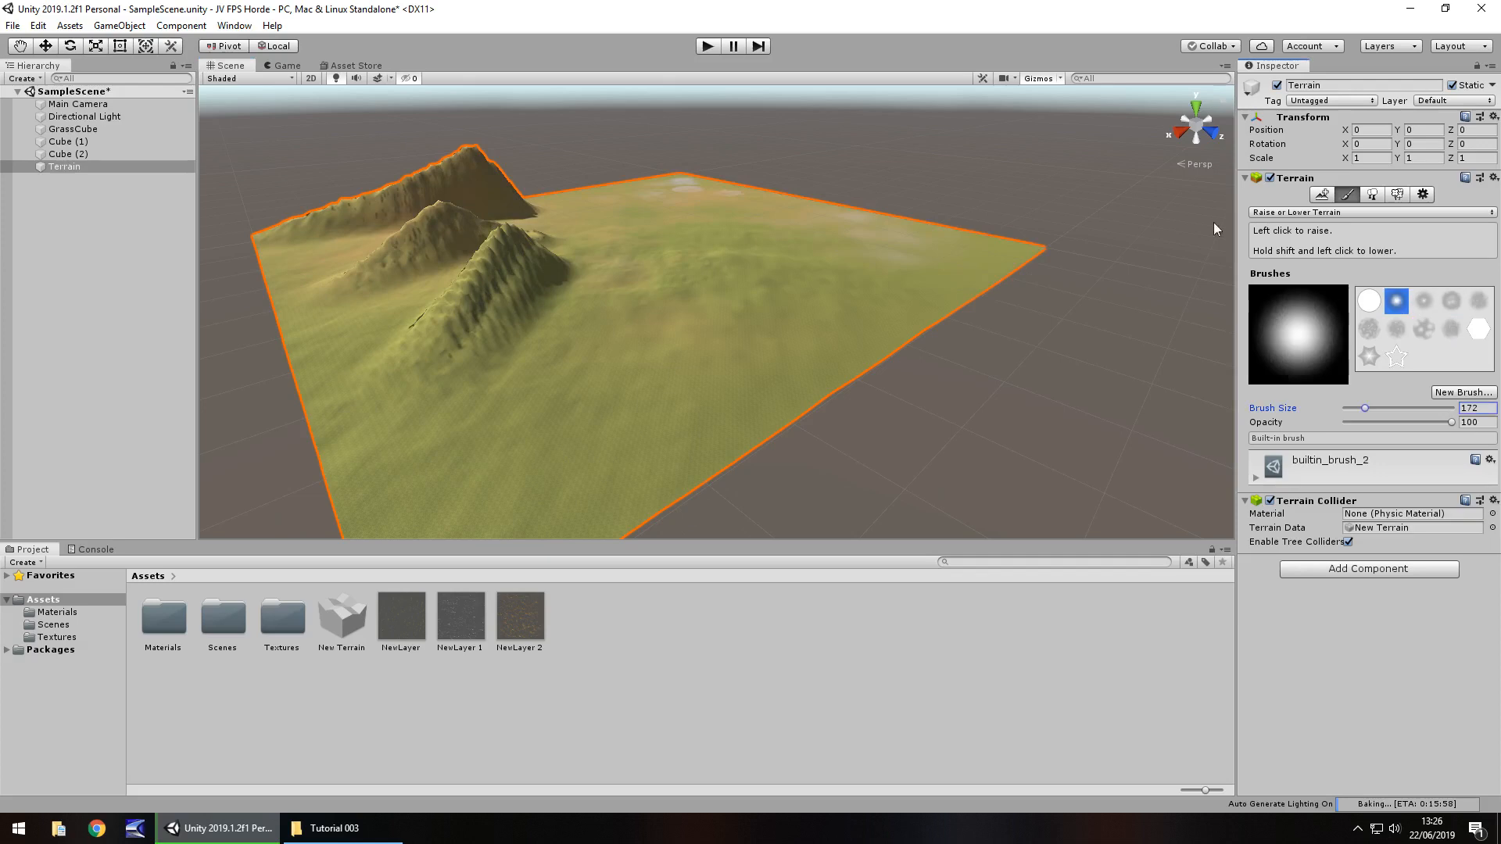
left_click(690, 173)
left_click(680, 185)
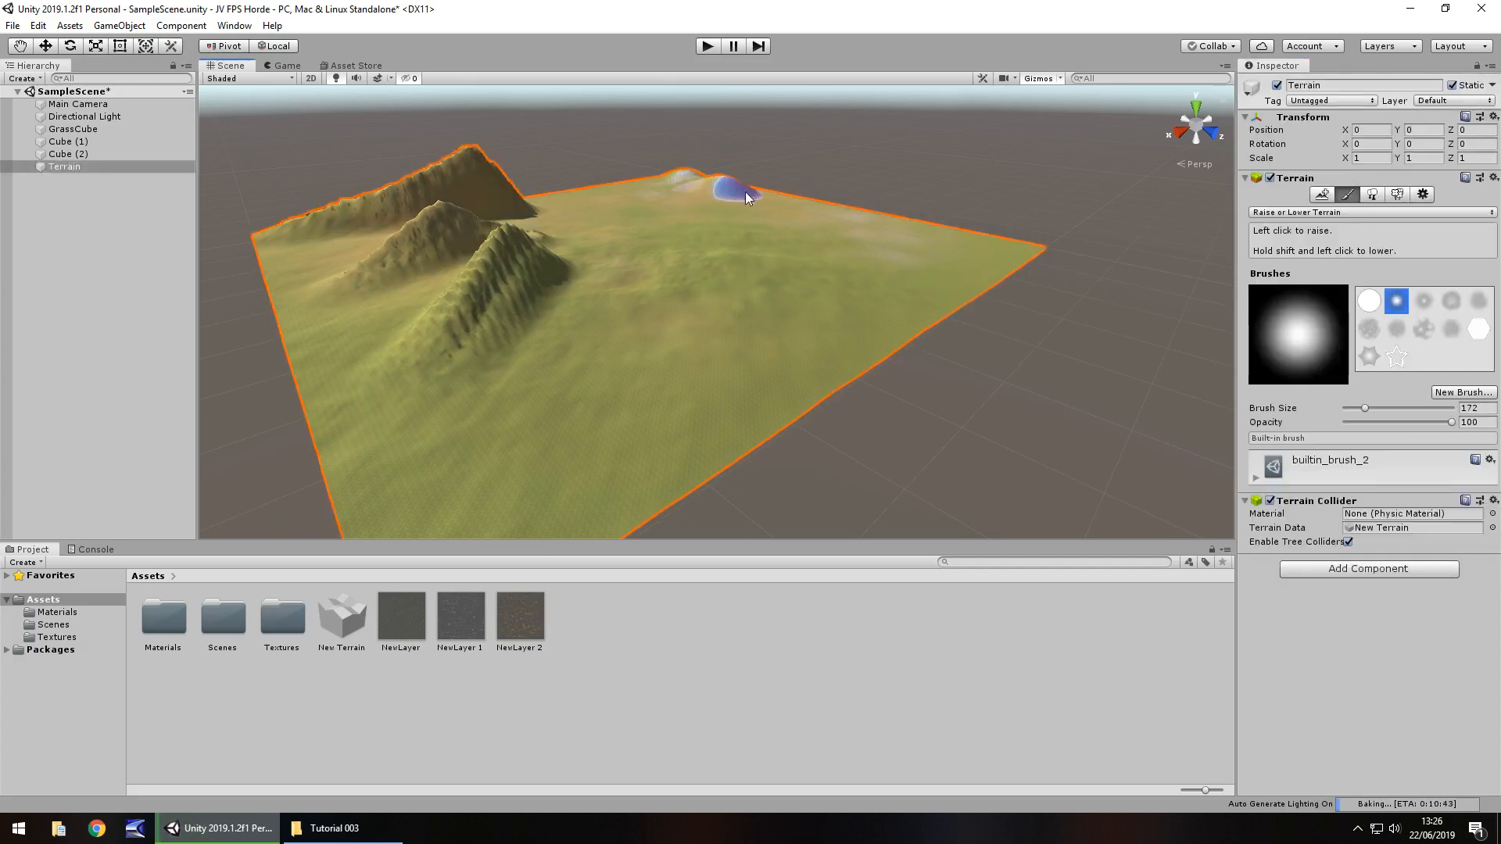
left_click_drag(747, 196, 795, 208)
left_click(996, 252)
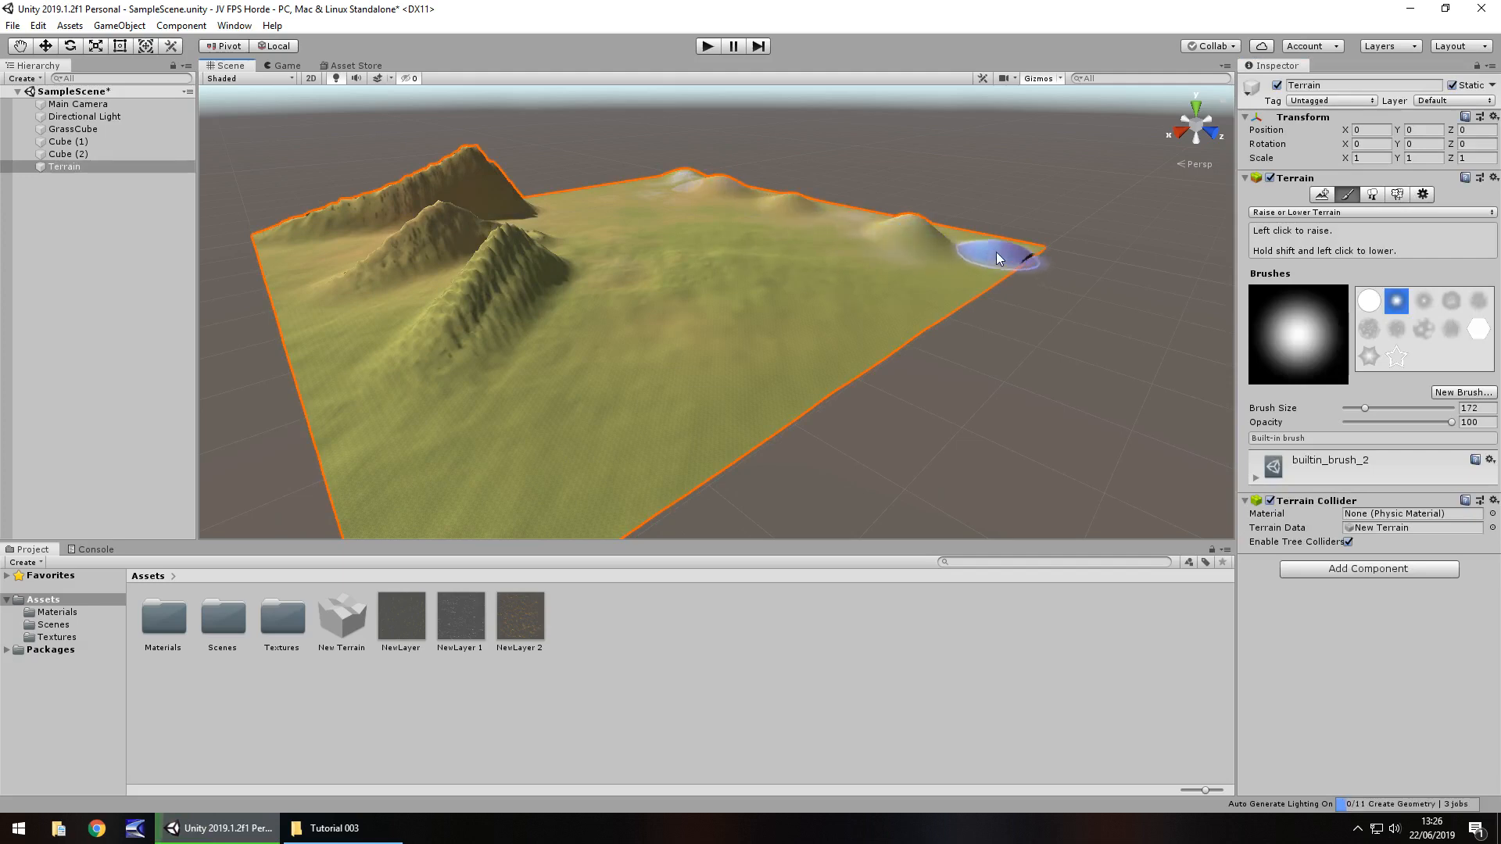
left_click(831, 370)
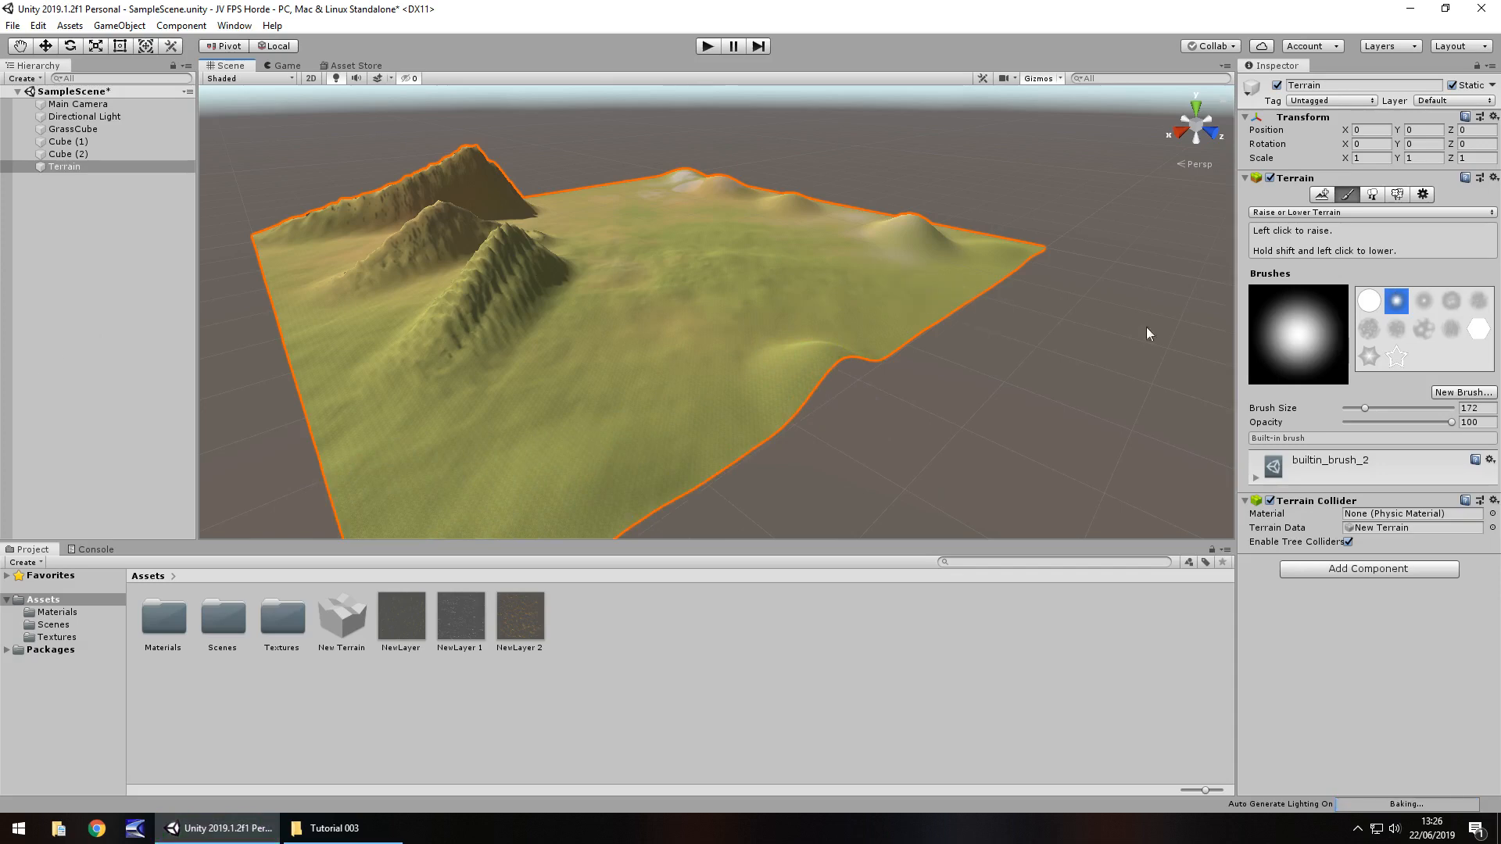
Raise a patch of irregular low bumps between the mountains and the rounded hills with builtin_brush_7 at brush size 668
left_click(1400, 329)
left_click_drag(1366, 409, 1421, 408)
left_click(715, 224)
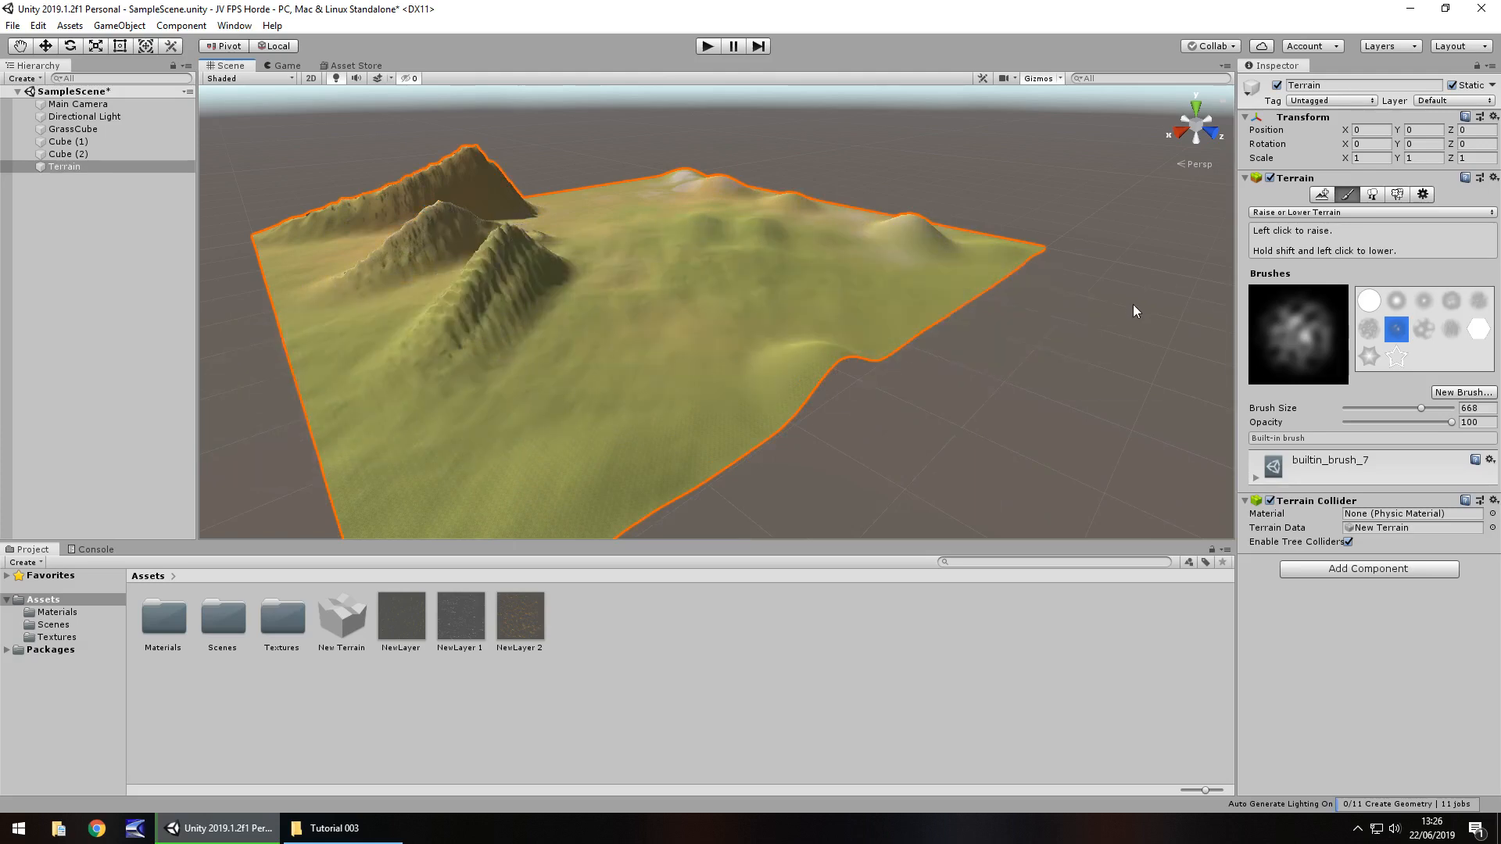
Raise a large circular plateau with builtin_brush_1, lower it again, and flatten the two rear mountains
left_click(1368, 301)
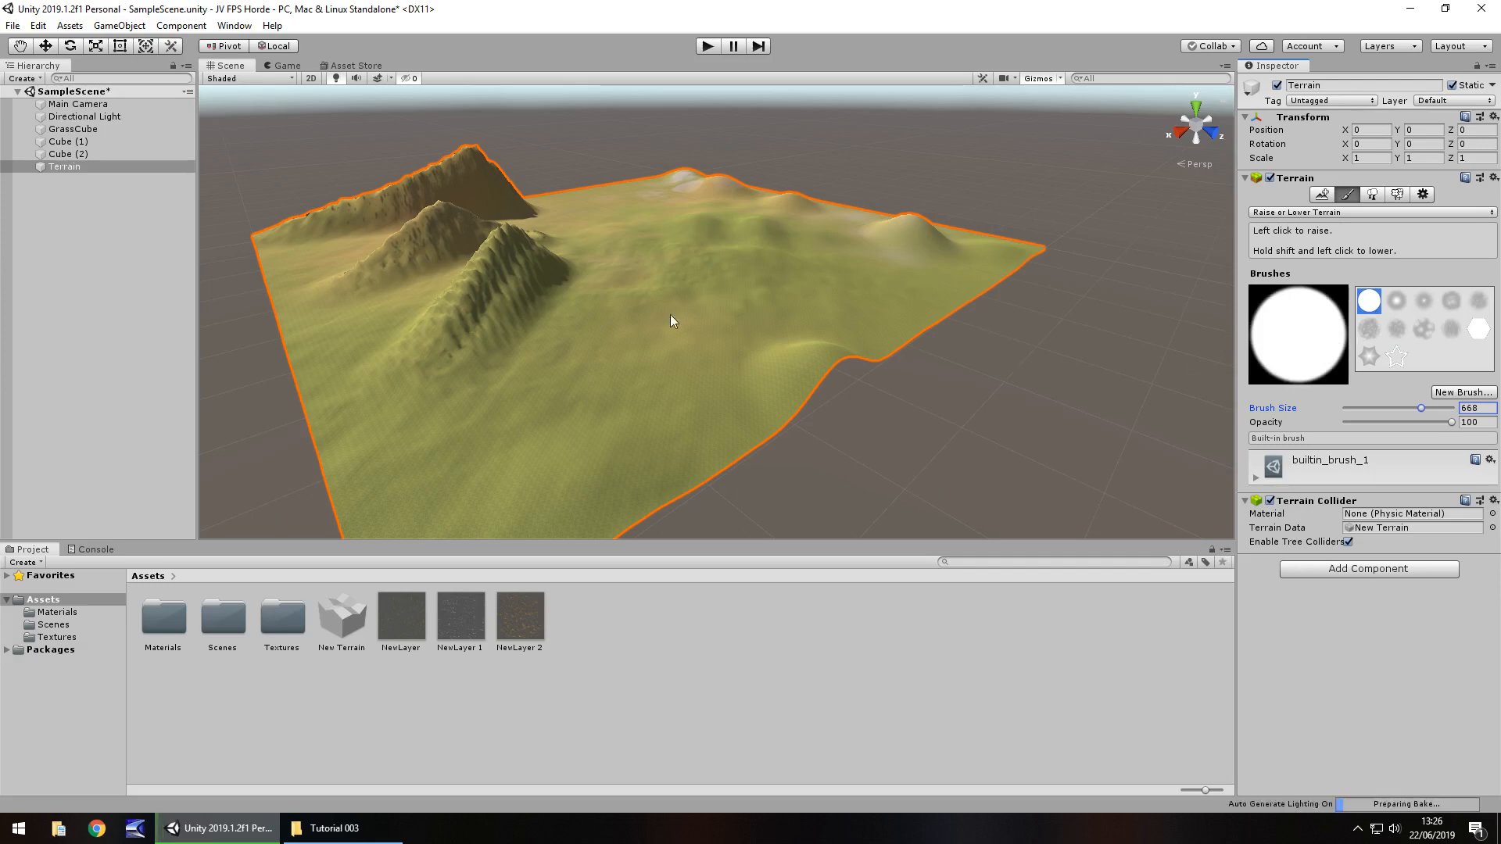
left_click_drag(431, 214, 432, 214)
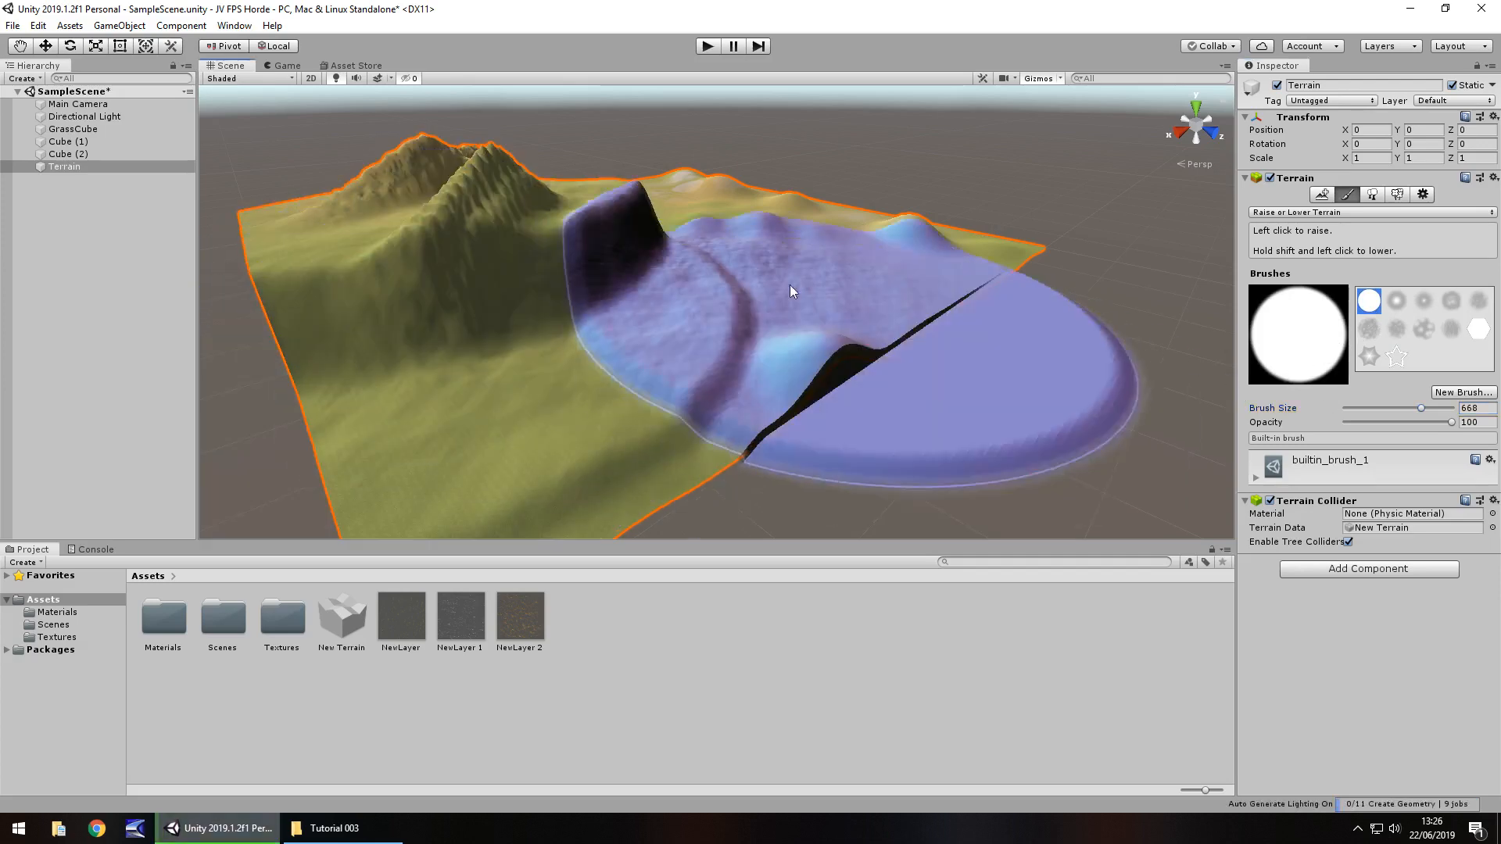
left_click_drag(624, 293, 624, 294, "shift")
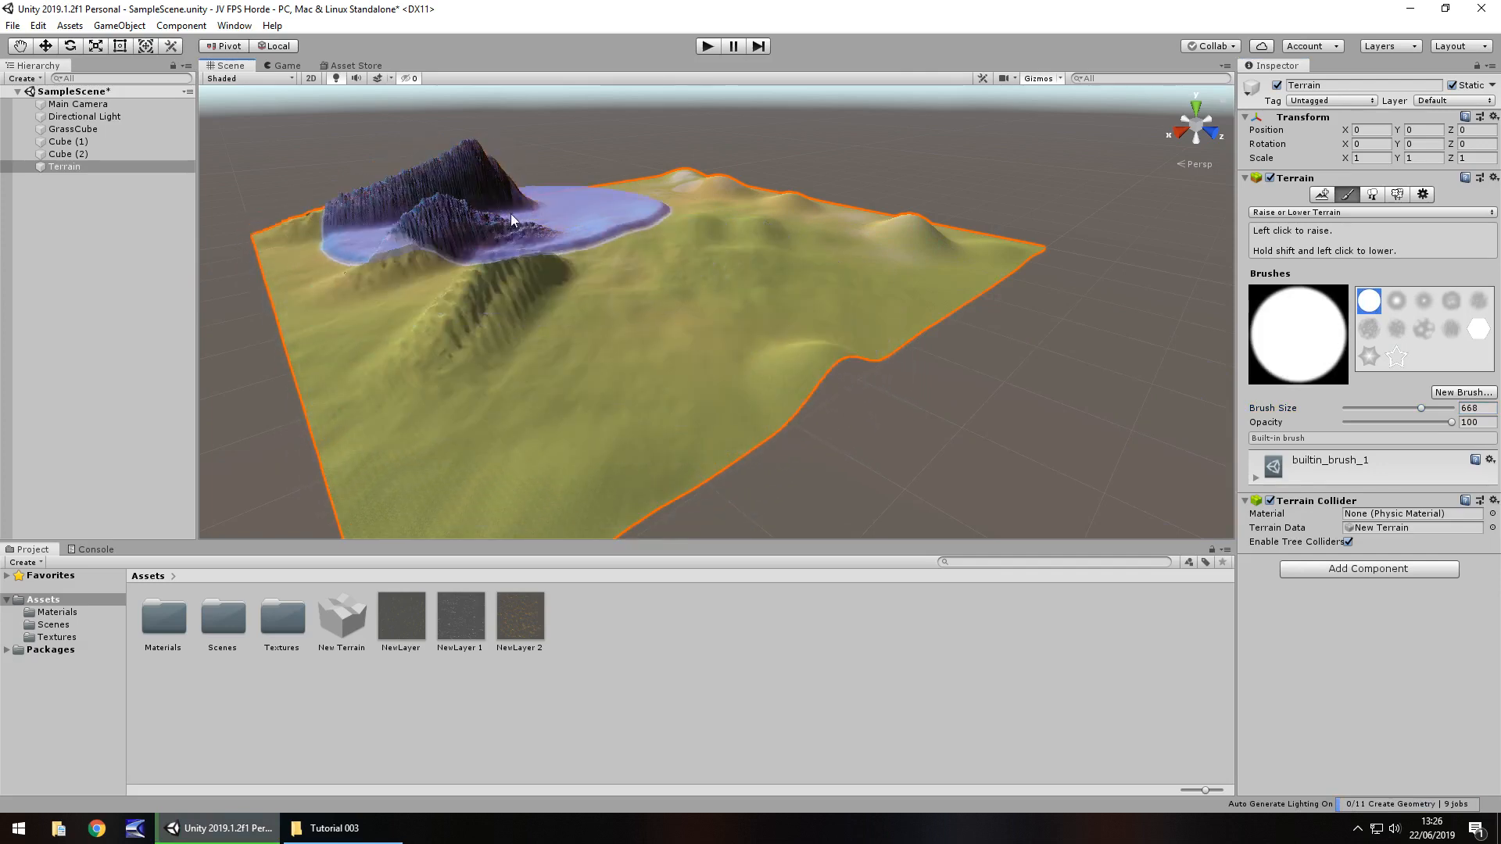
mouse_move(555, 205)
left_mouse_down()
mouse_move(413, 212)
mouse_move(441, 236)
left_mouse_up()
key("ctrl+z")
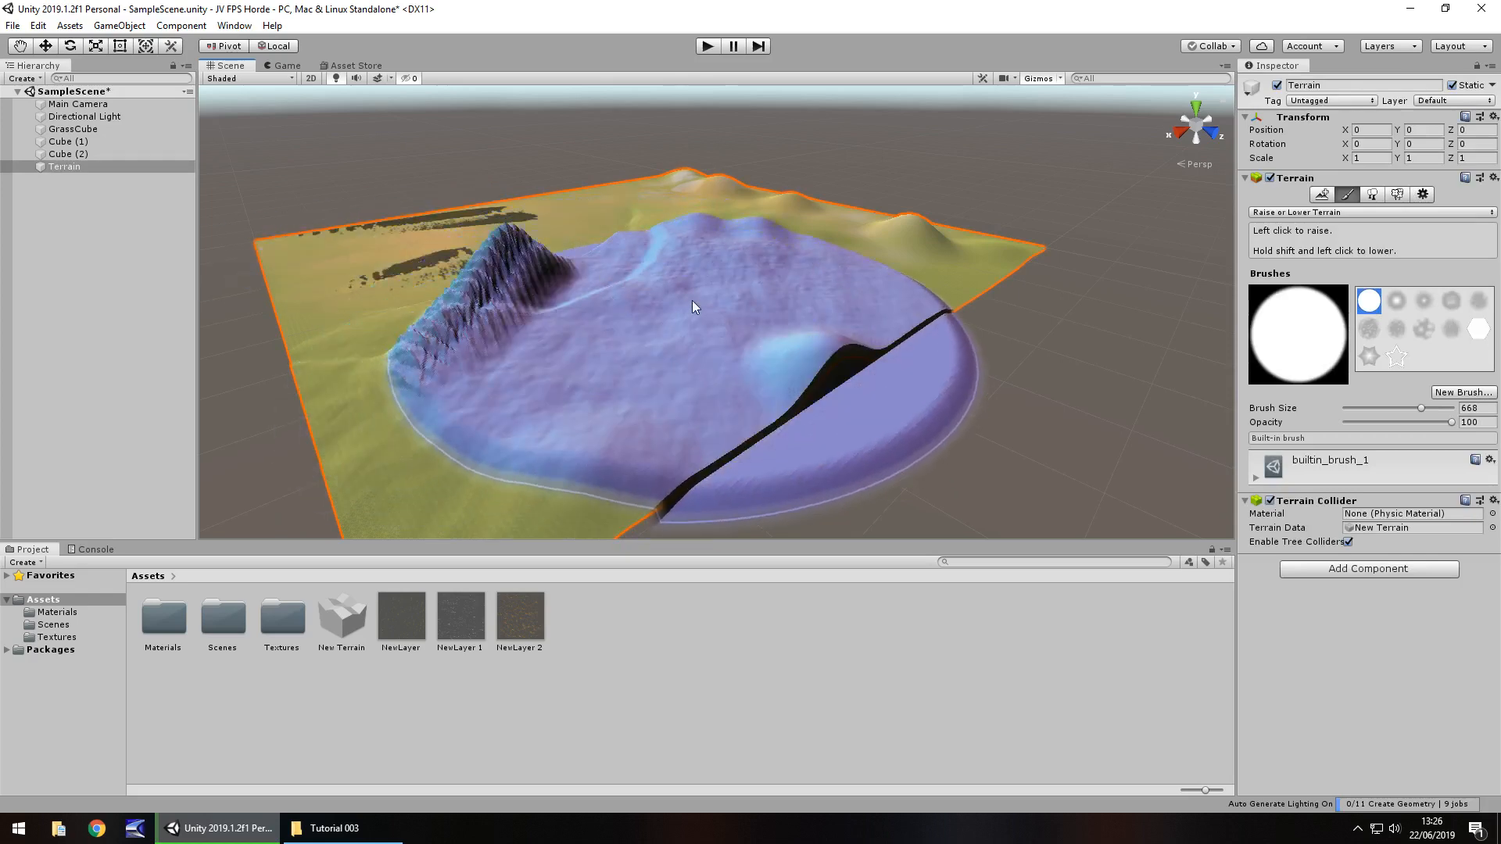
Switch the terrain tool to Set Height and set the target height to 124
mouse_move(729, 302)
middle_mouse_down()
mouse_move(827, 296)
mouse_move(1015, 346)
middle_mouse_up()
scroll(1015, 346, "down", 3)
middle_click_drag(854, 284, 570, 261)
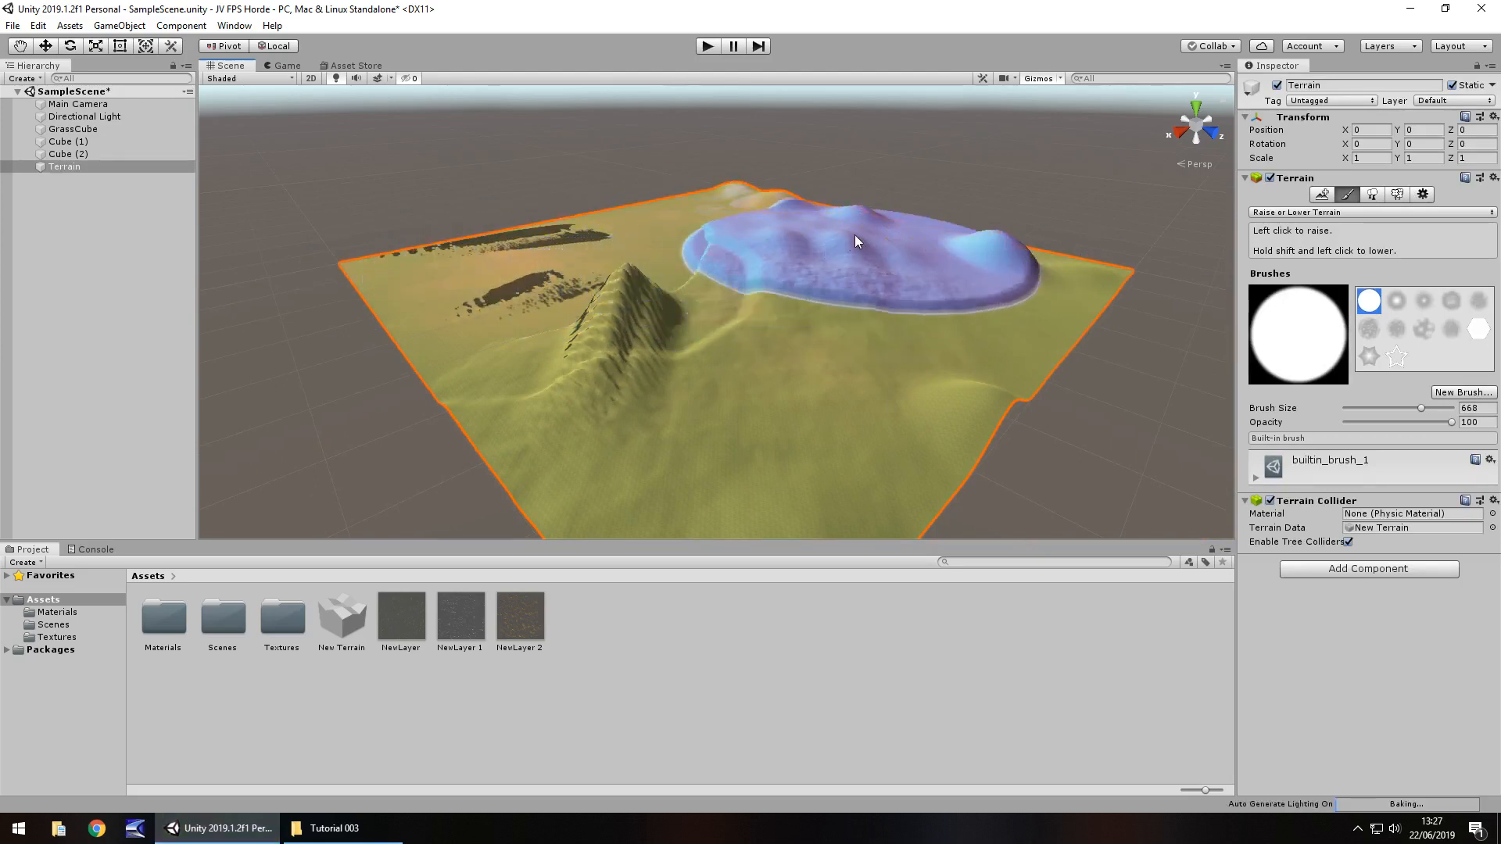
left_click(1294, 214)
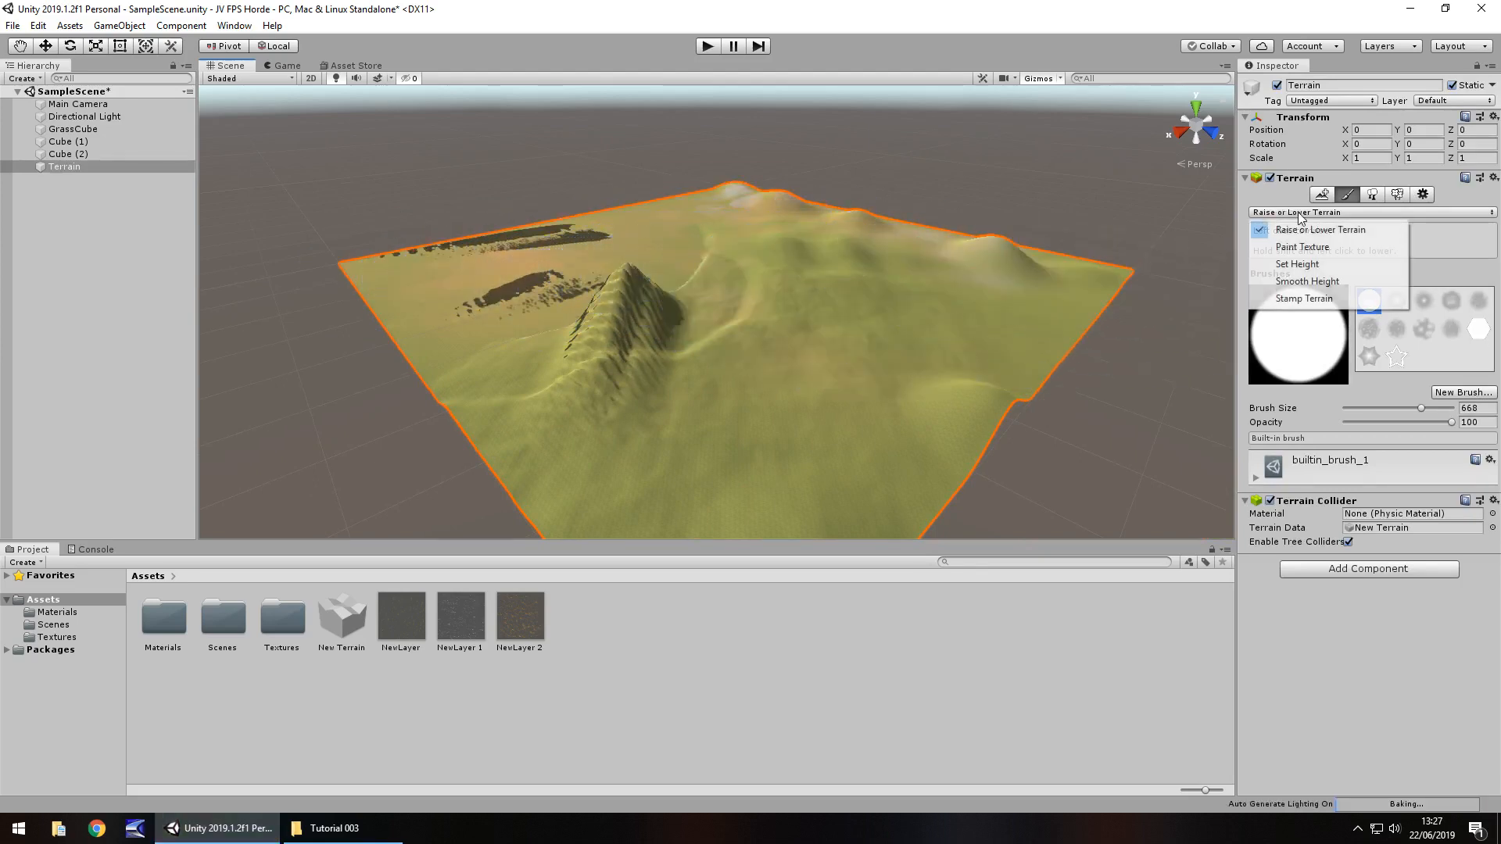
left_click(1314, 266)
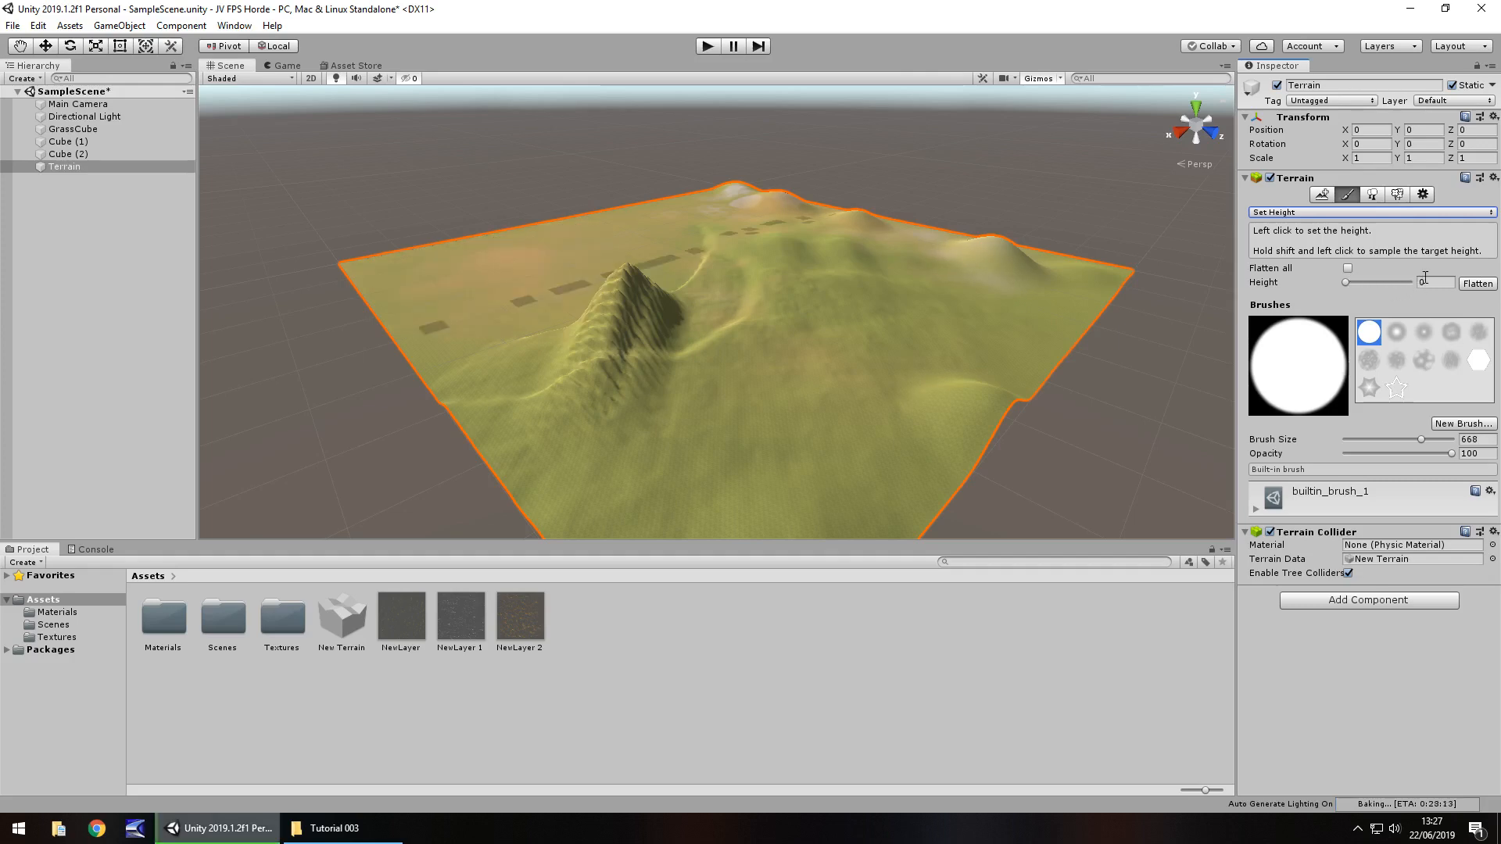
left_click(1347, 282)
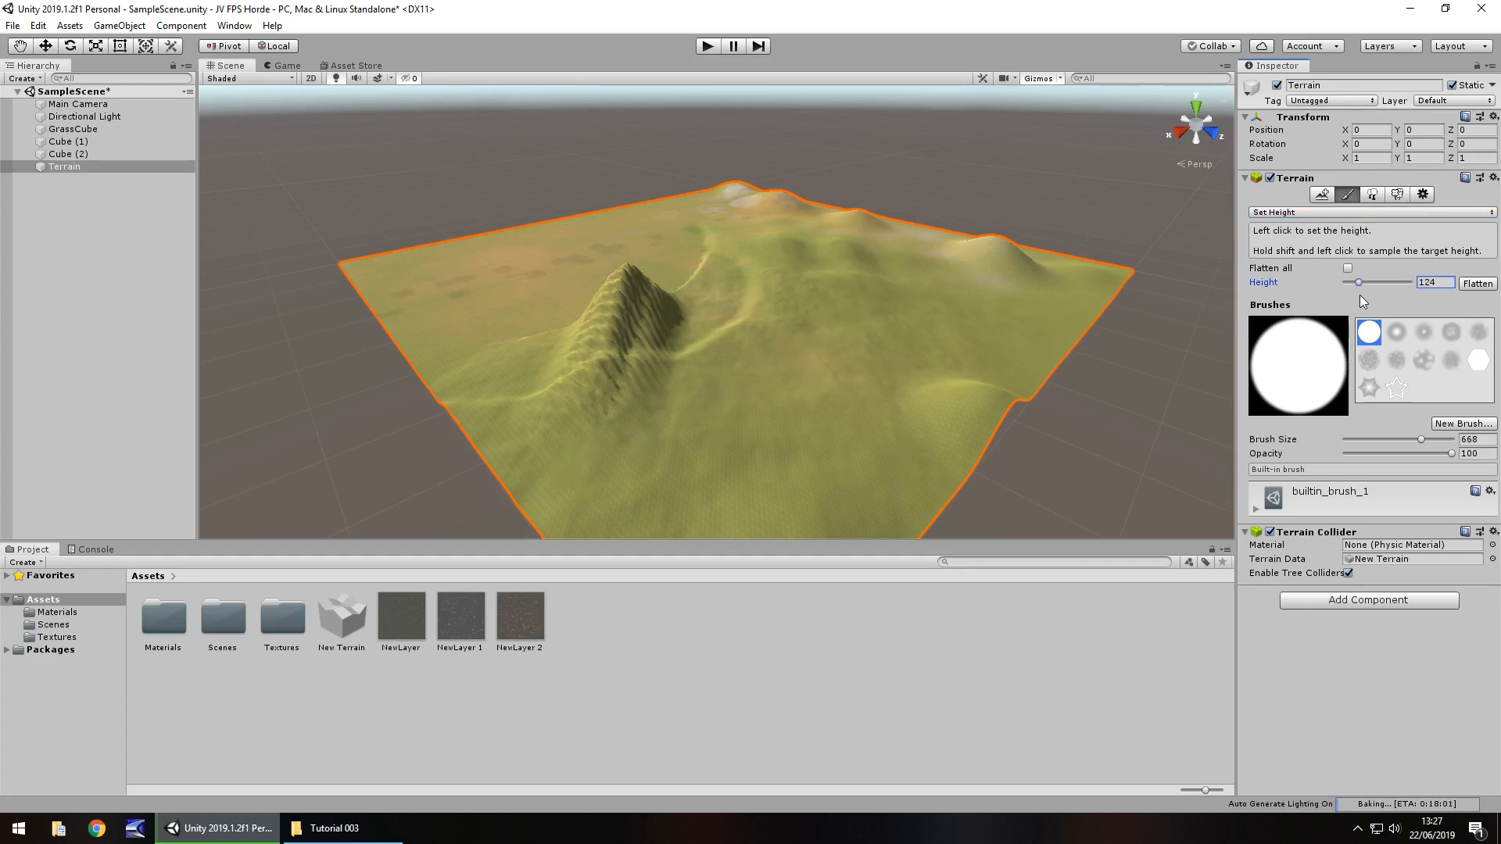
Set the target height to 100 and flatten the whole terrain to it
left_click(1433, 282)
type("100")
left_click(1478, 284)
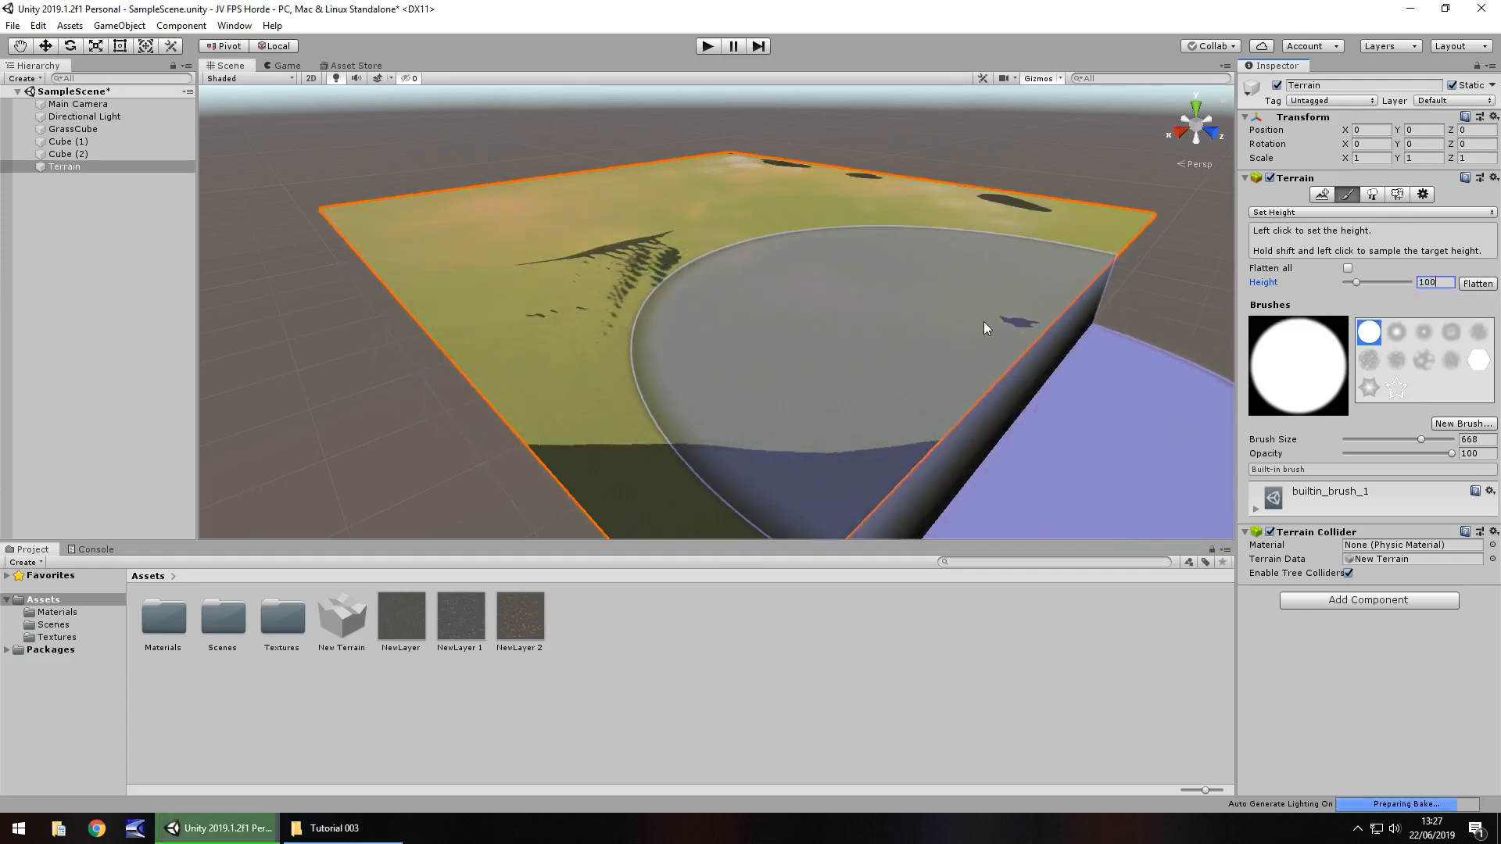
scroll(940, 352, "down", 3)
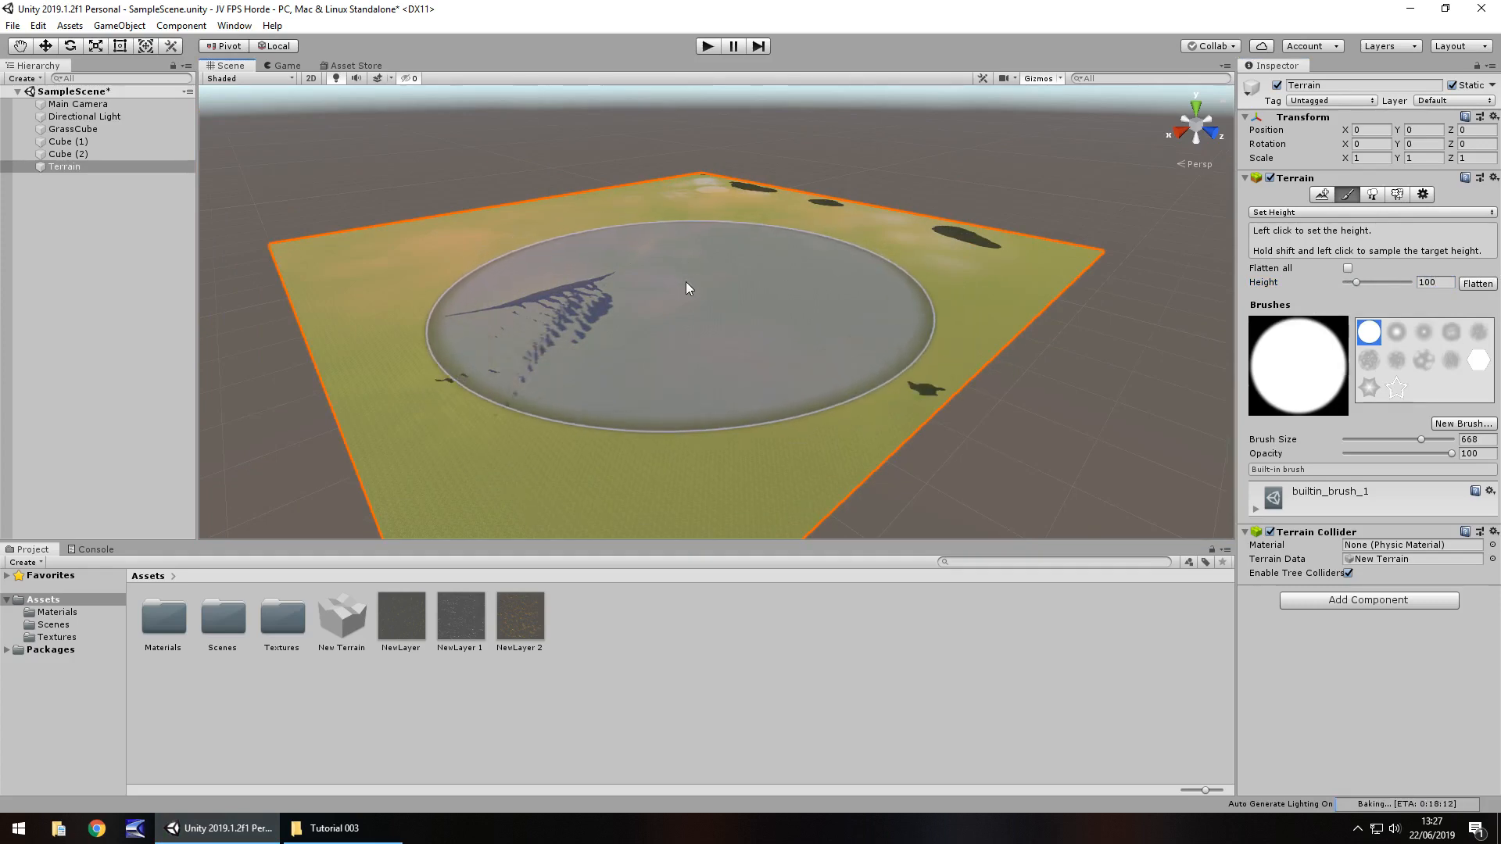
Switch the terrain tool to Raise or Lower Terrain, try lowering the flattened surface with builtin_brush_1, and undo the stroke
left_click(1301, 214)
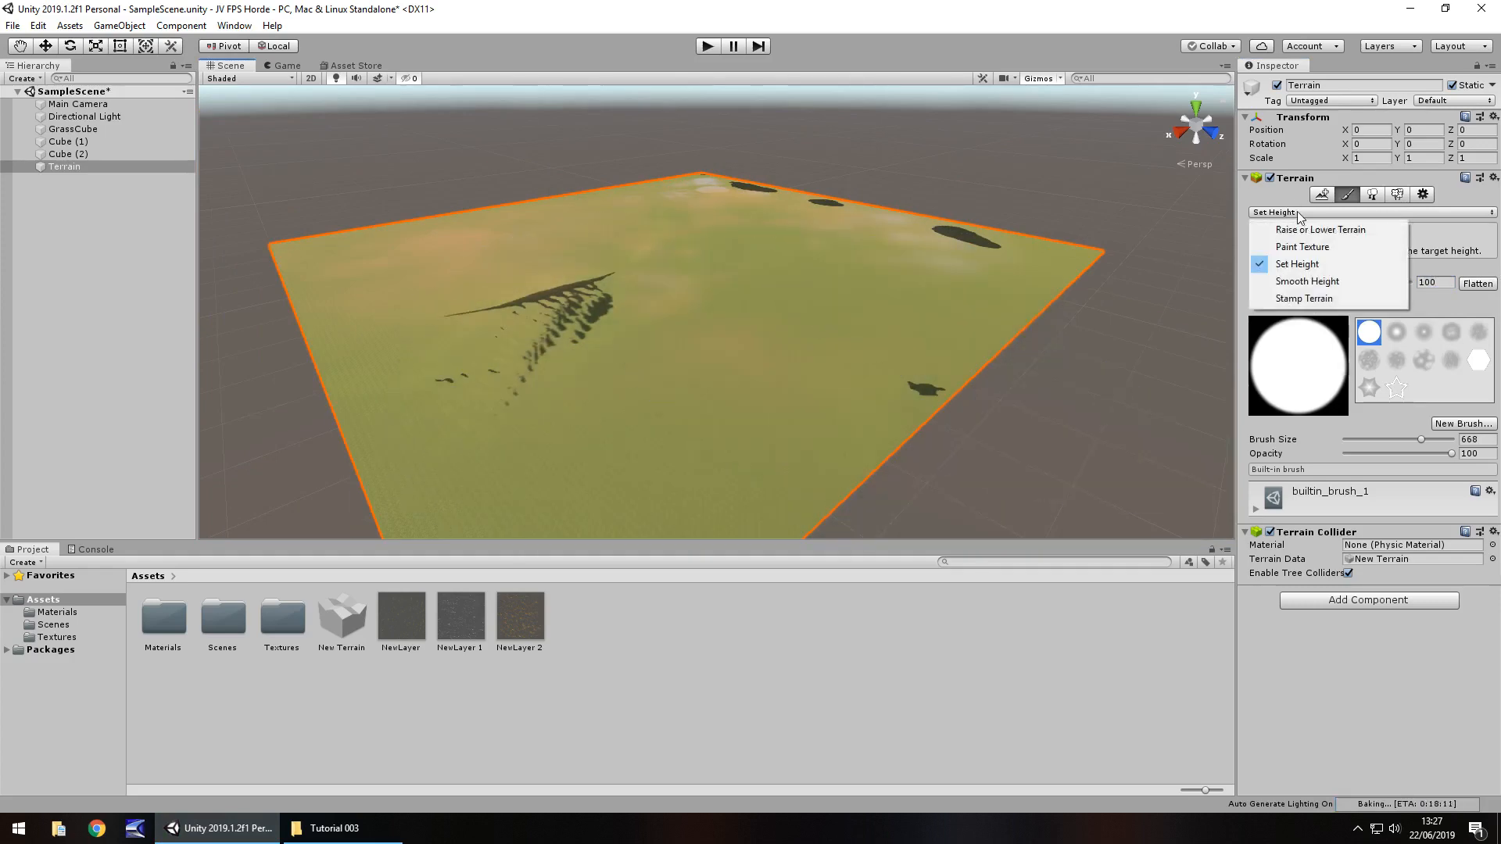
left_click(1305, 230)
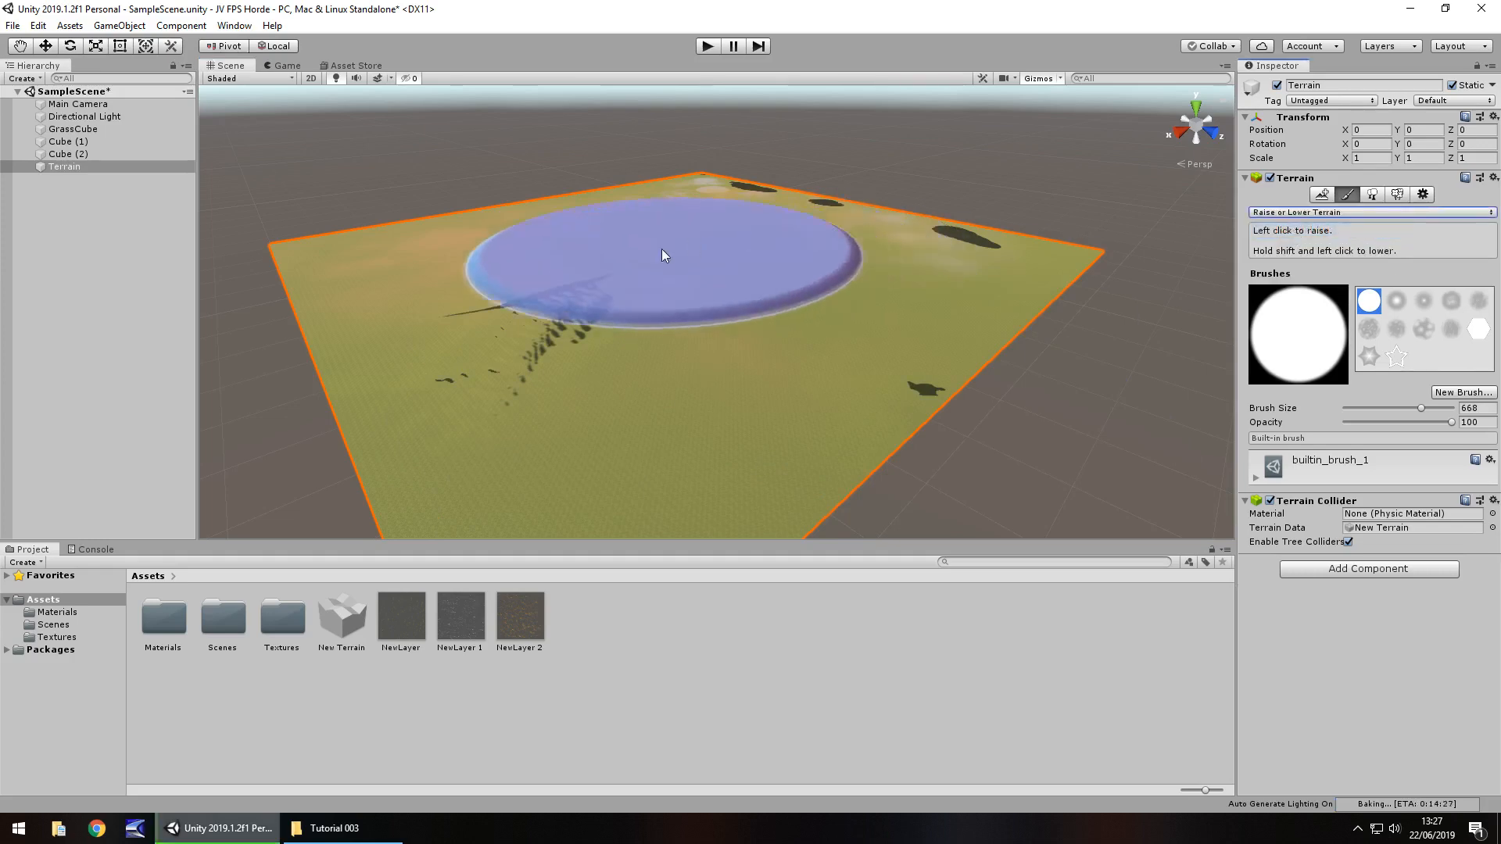
mouse_move(704, 293)
left_mouse_down("shift")
mouse_move(668, 270)
mouse_move(807, 289)
mouse_move(734, 353)
left_mouse_up("shift")
key("ctrl+z")
key("ctrl+z")
key("ctrl+z")
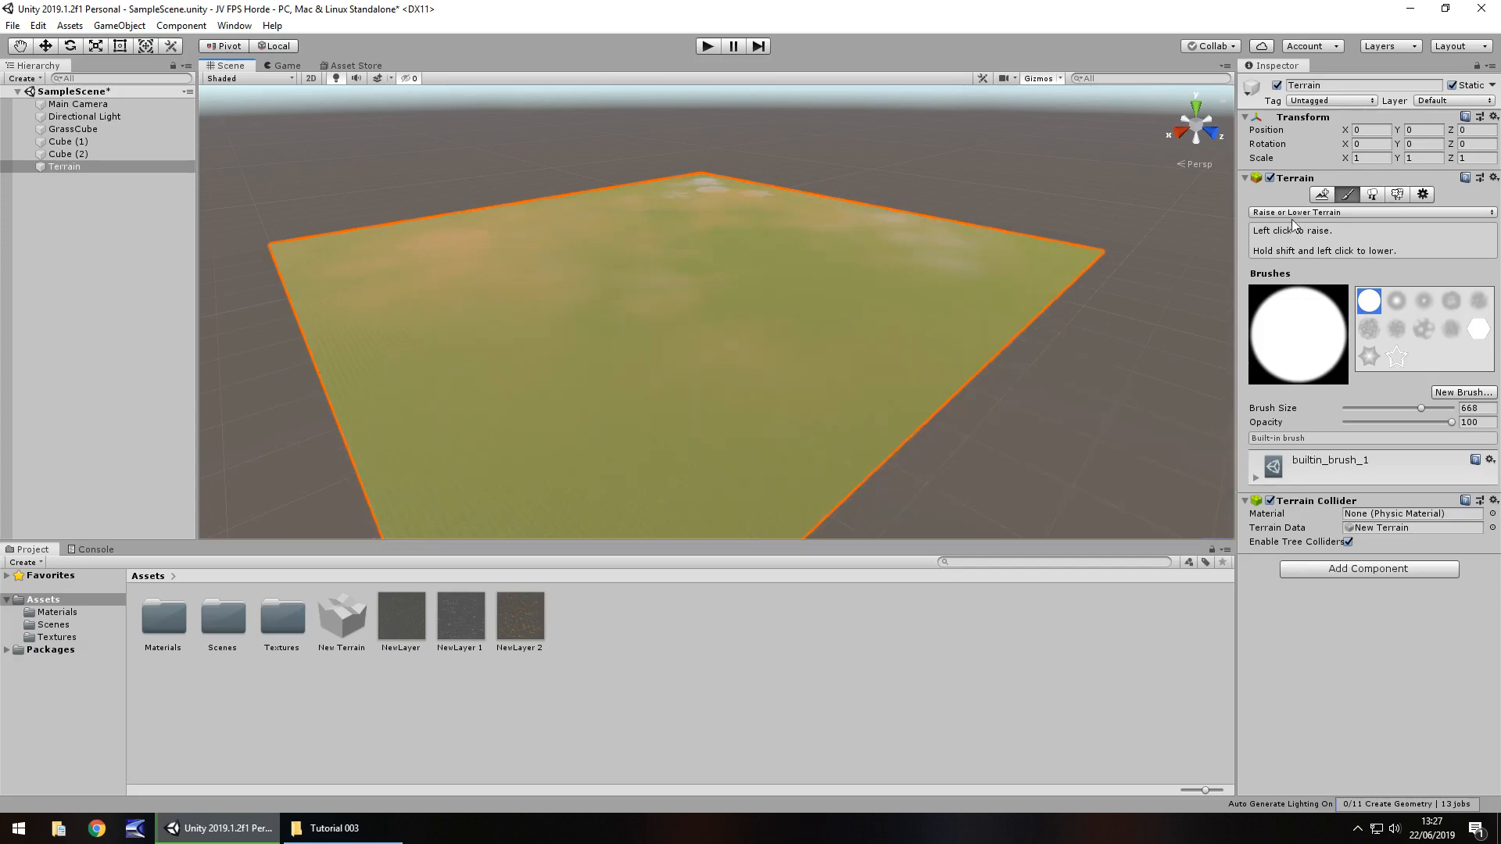
Raise a network of soft ridges across the near half of the flat terrain with builtin_brush_8 at brush size 668
left_click(1303, 213)
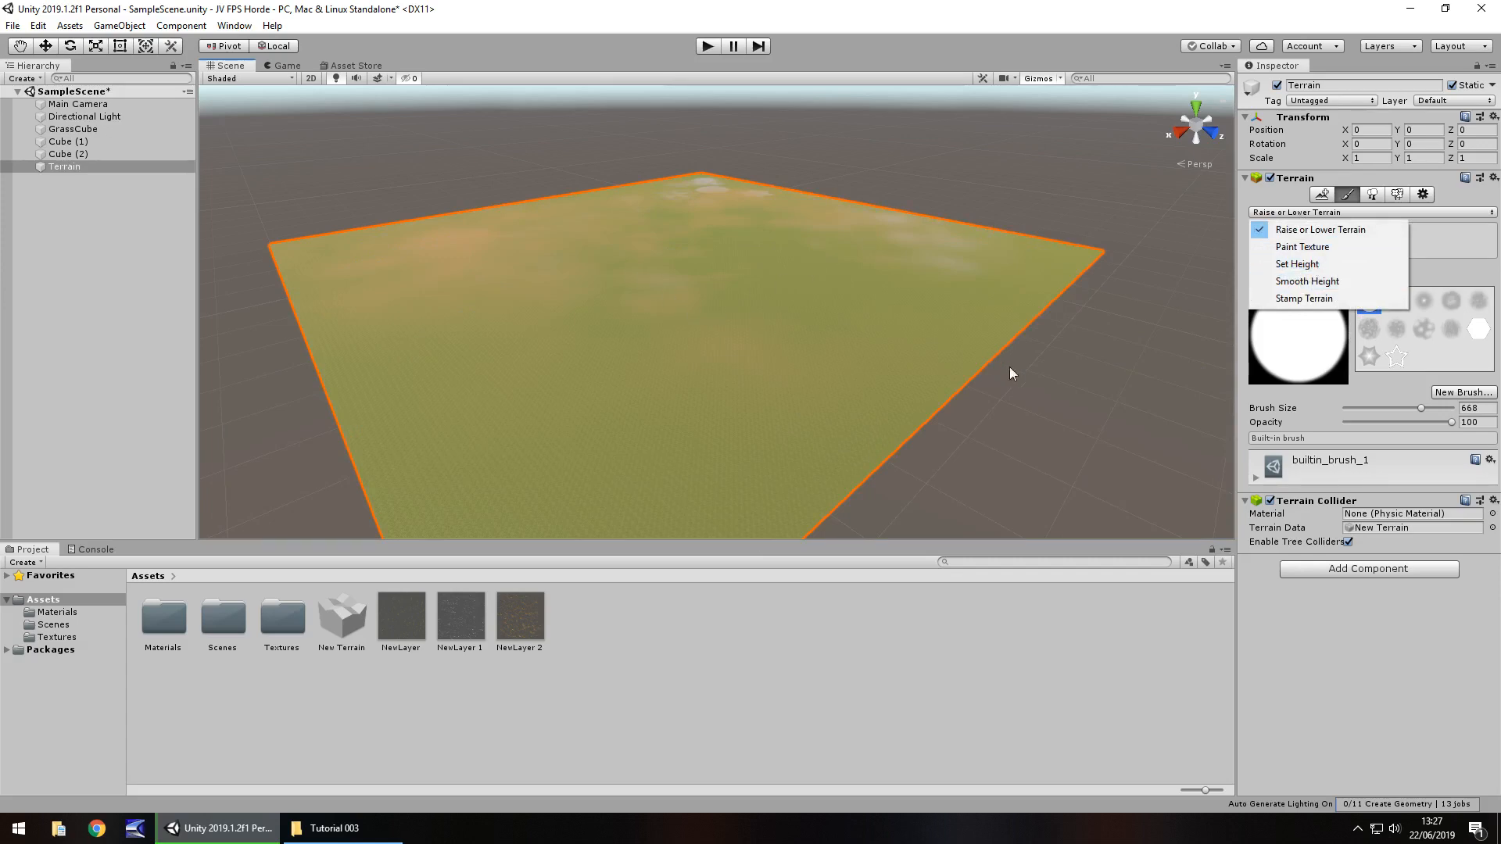
left_click(1092, 380)
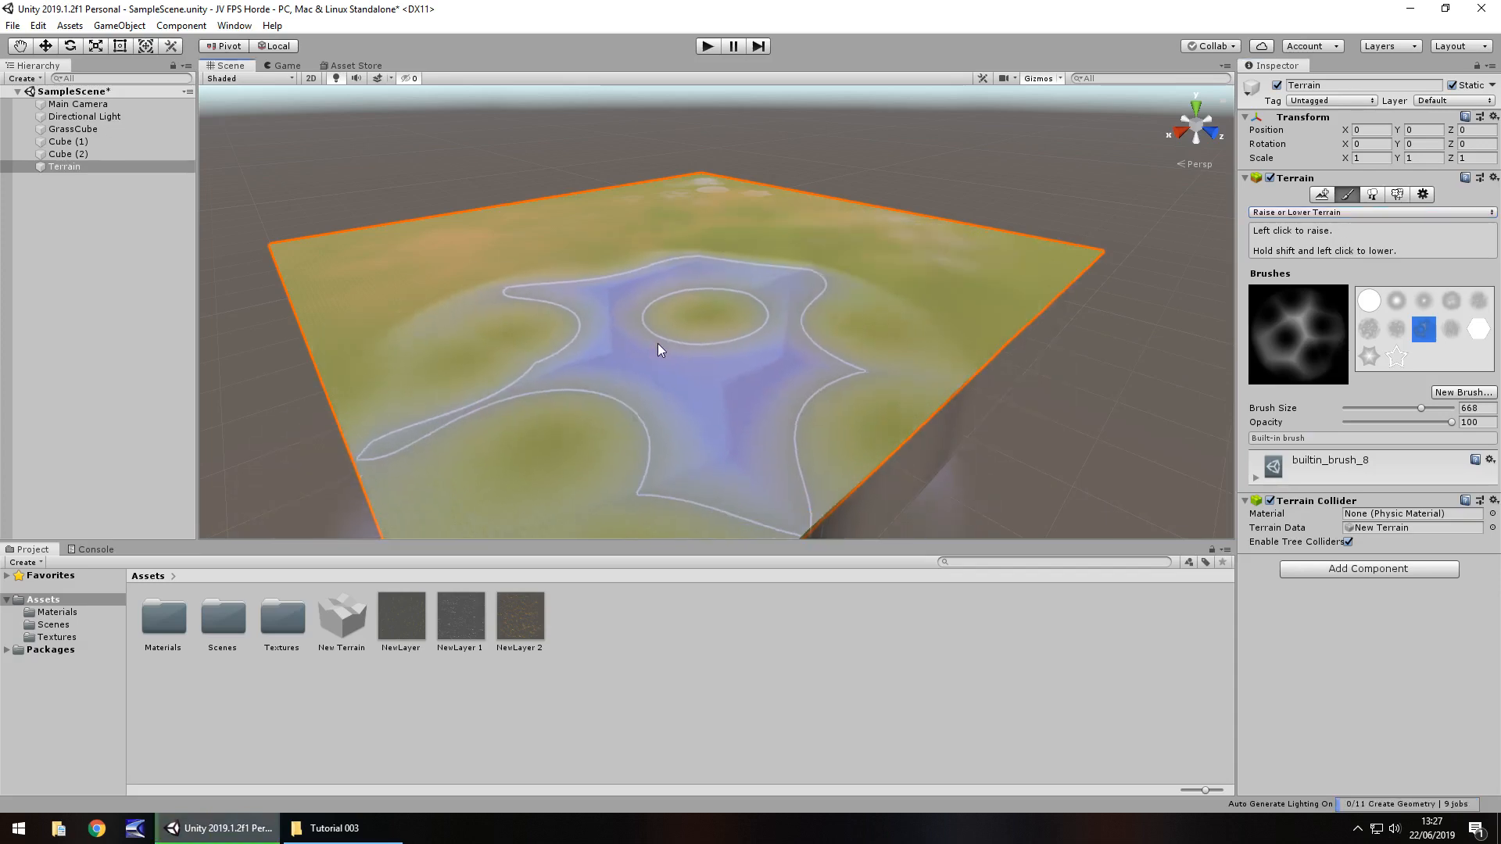
left_click(624, 349)
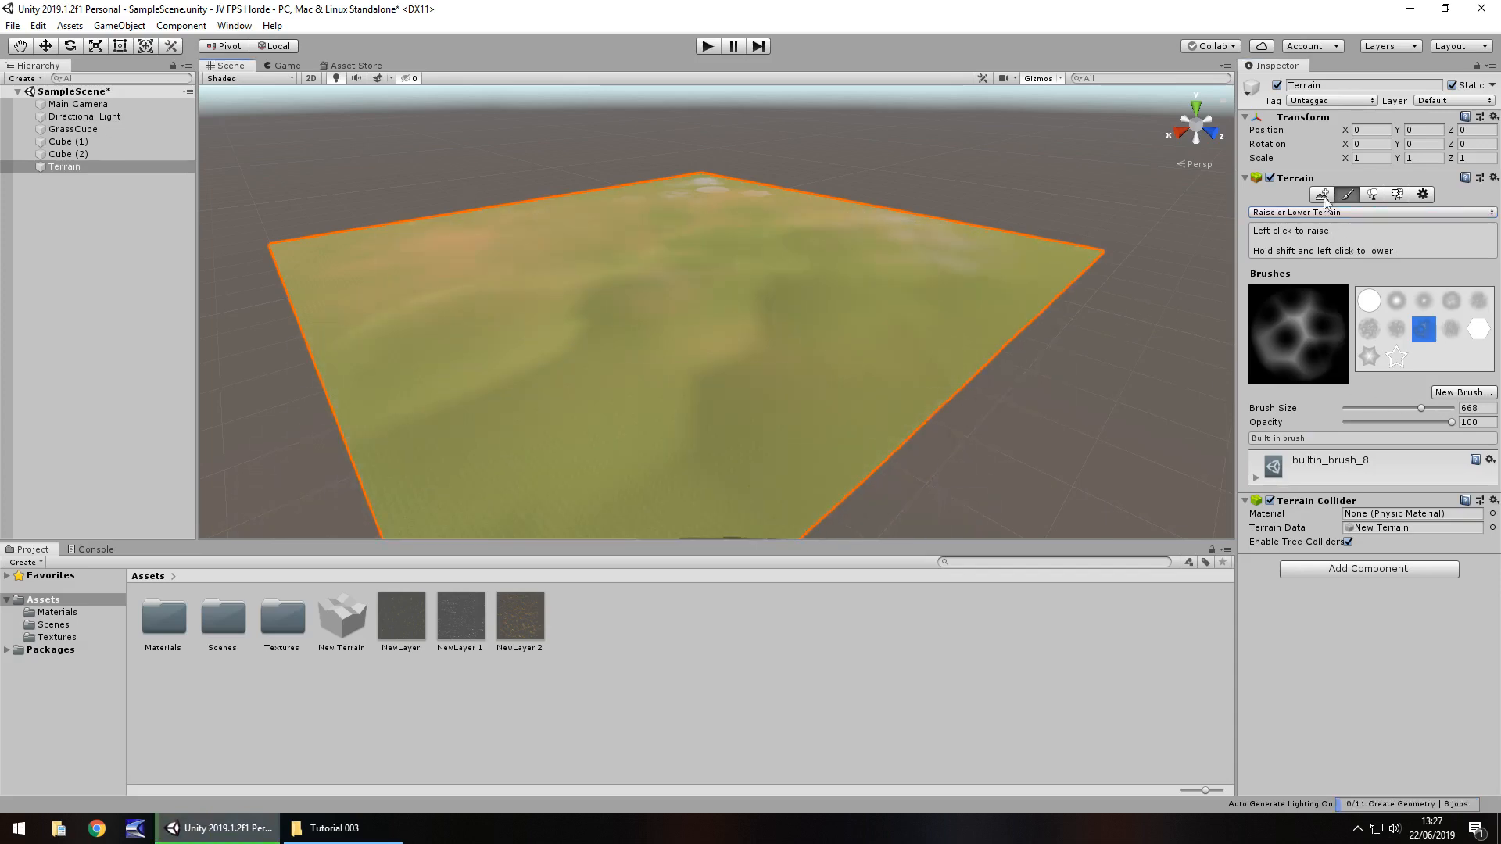
Raise rough, uneven hills across the terrain with builtin_brush_5 at brush size 668, undoing one unwanted stroke
left_click(1478, 304)
left_click(684, 194)
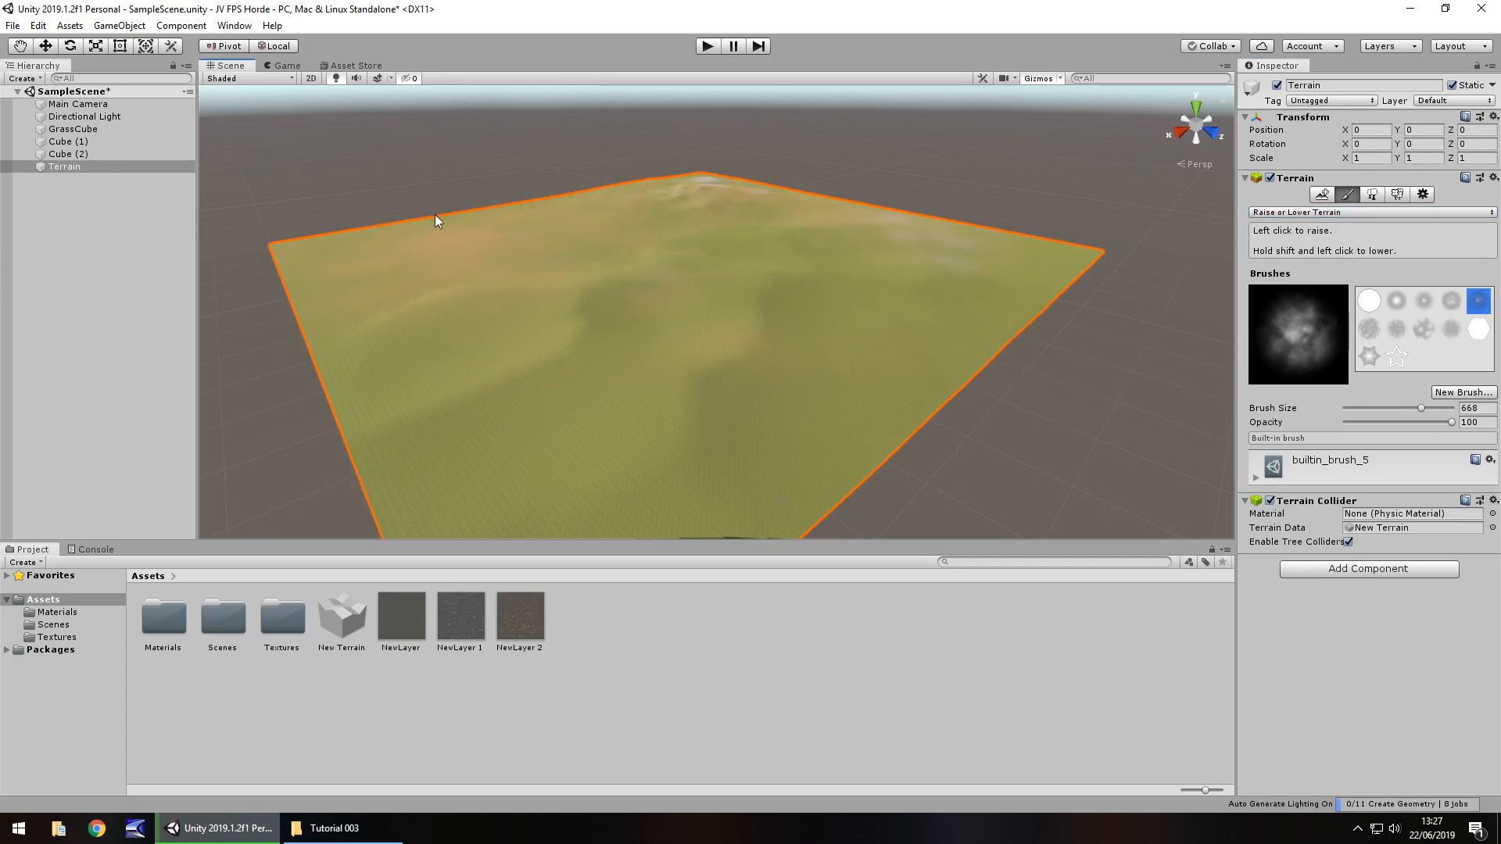
mouse_move(399, 247)
left_mouse_down()
mouse_move(555, 206)
mouse_move(748, 185)
mouse_move(907, 214)
mouse_move(985, 262)
mouse_move(1016, 257)
mouse_move(804, 392)
mouse_move(692, 490)
mouse_move(344, 369)
mouse_move(724, 261)
mouse_move(612, 284)
mouse_move(734, 349)
mouse_move(837, 297)
mouse_move(513, 297)
mouse_move(102, 732)
left_mouse_up()
key("ctrl+z")
mouse_move(688, 344)
left_mouse_down()
mouse_move(732, 472)
mouse_move(467, 424)
mouse_move(1002, 292)
left_mouse_up()
right_click_drag(1007, 291, 480, 355)
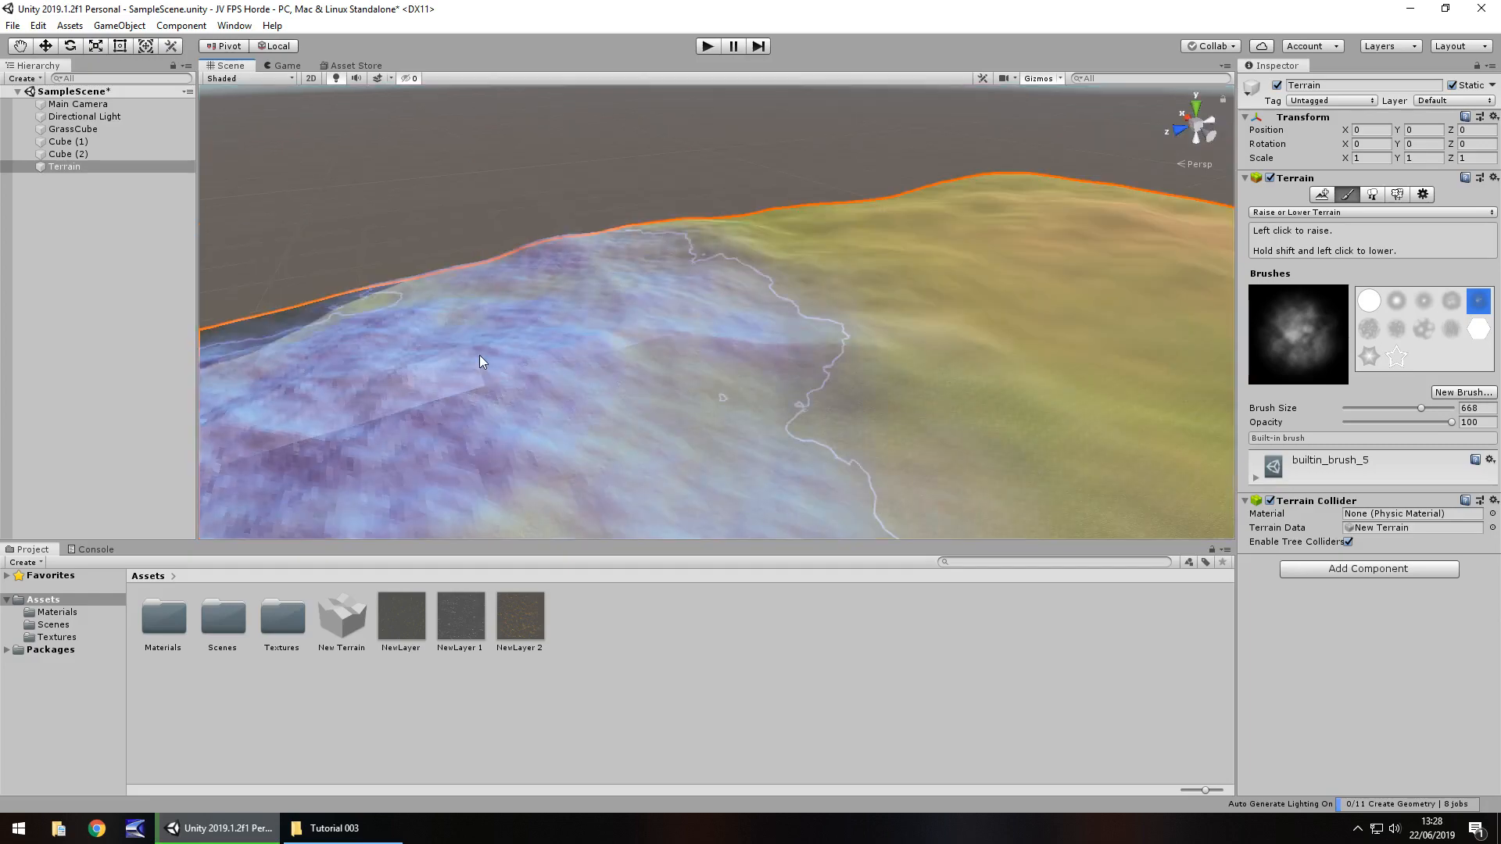
mouse_move(480, 355)
left_mouse_down()
mouse_move(701, 341)
mouse_move(776, 358)
mouse_move(760, 356)
left_mouse_up()
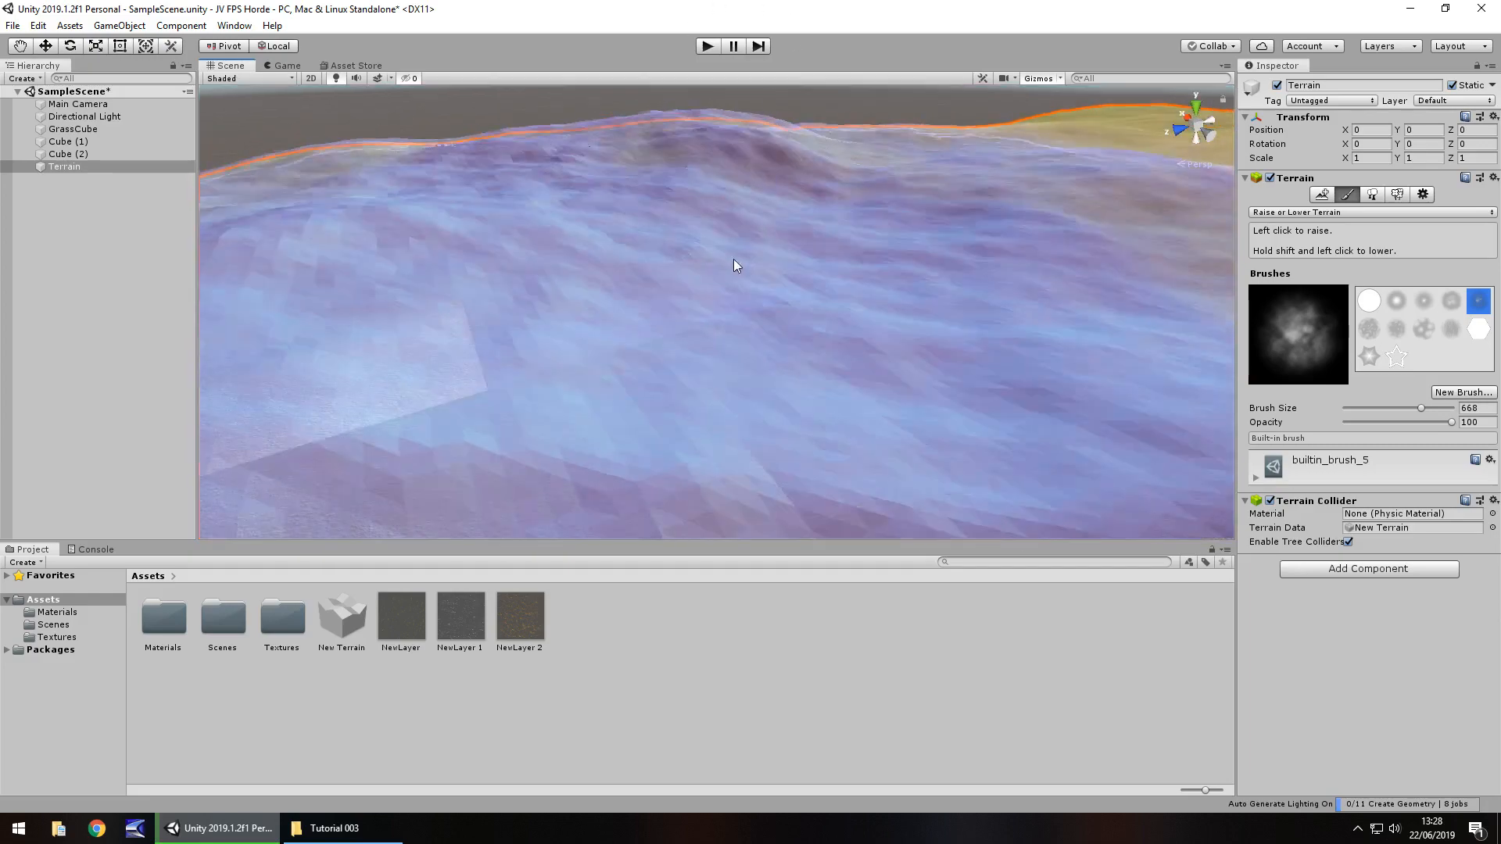
Raise a cluster of jagged, steep ridges on the hilly terrain with builtin_brush_9 at brush size 310
scroll(943, 366, "down", 5)
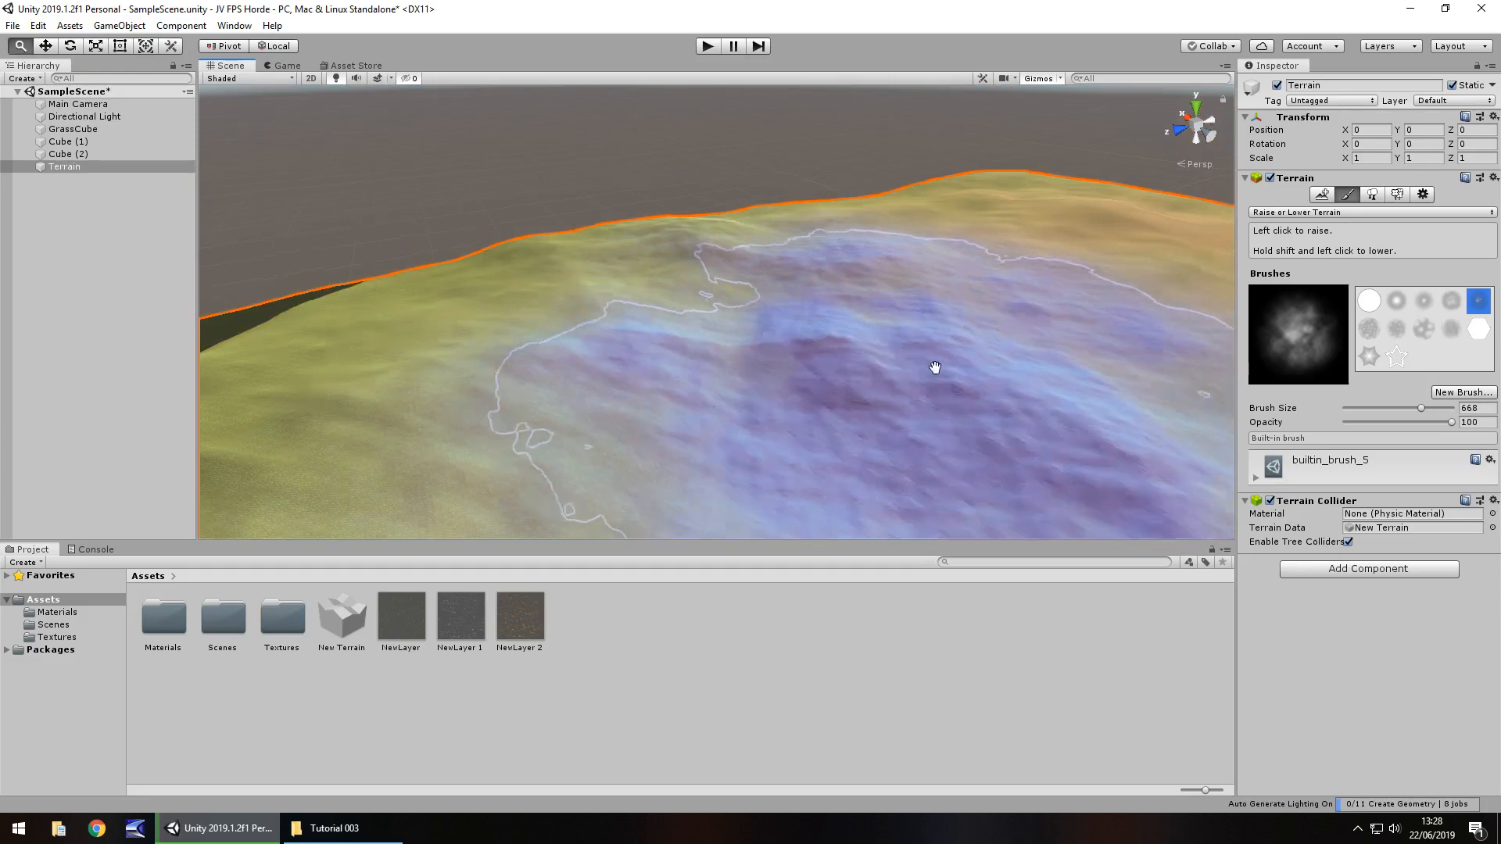
middle_click_drag(938, 368, 704, 402)
left_click(1355, 334)
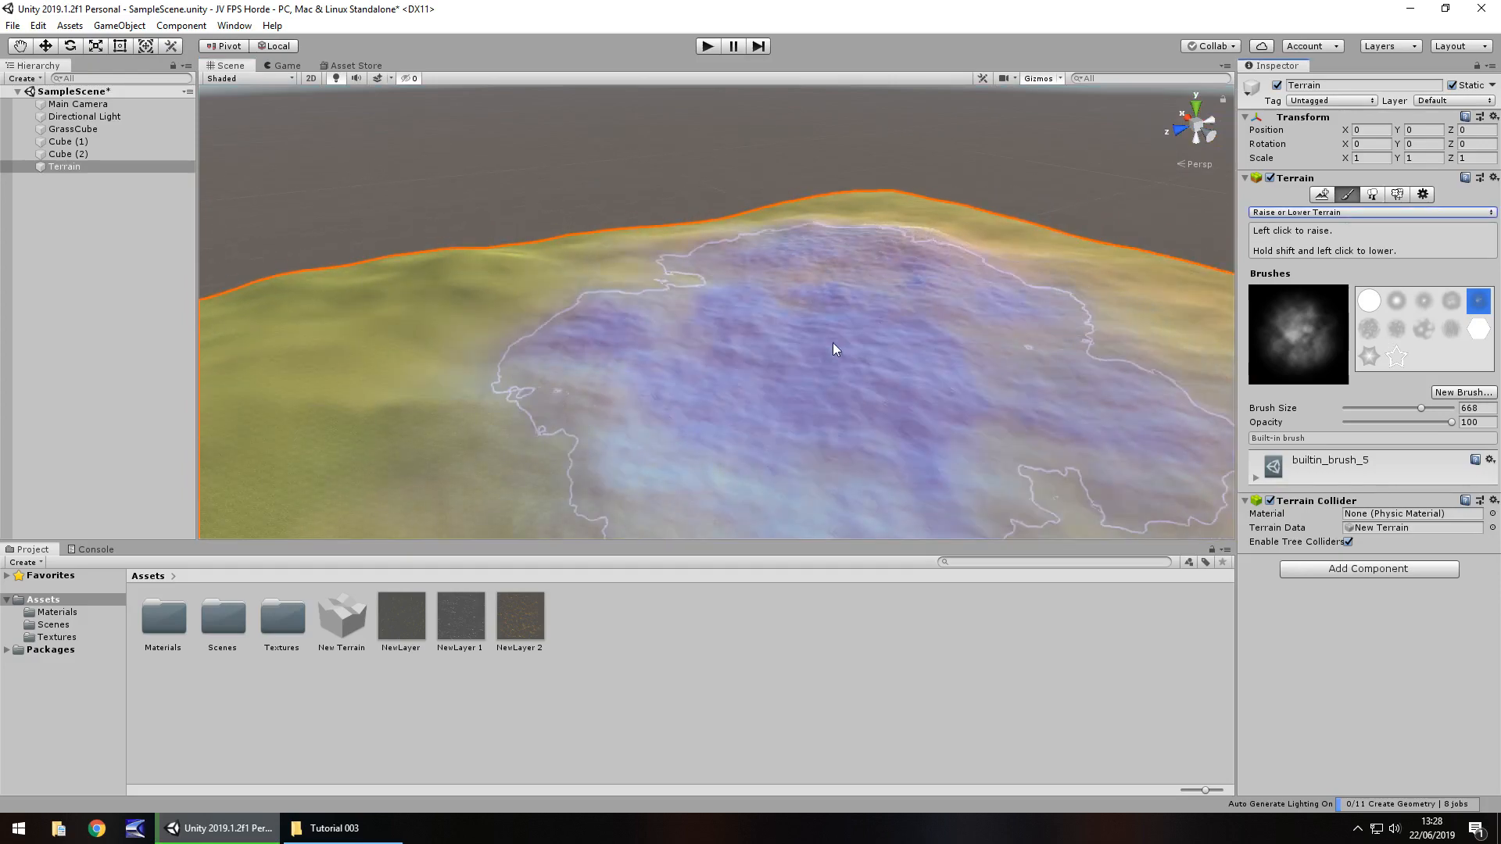
right_click_drag(782, 303, 490, 325)
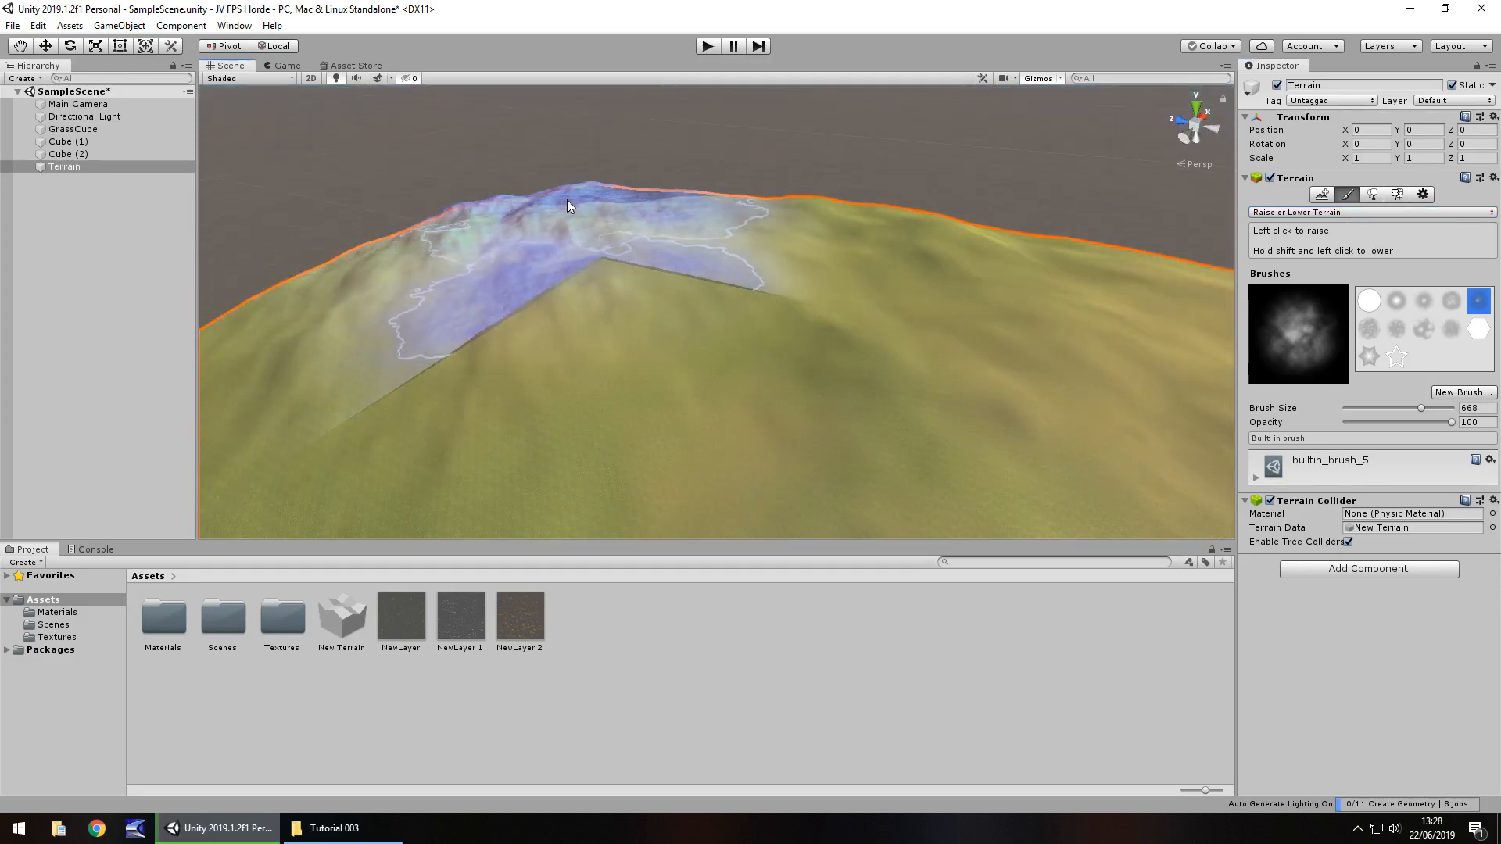
right_click_drag(612, 256, 828, 228)
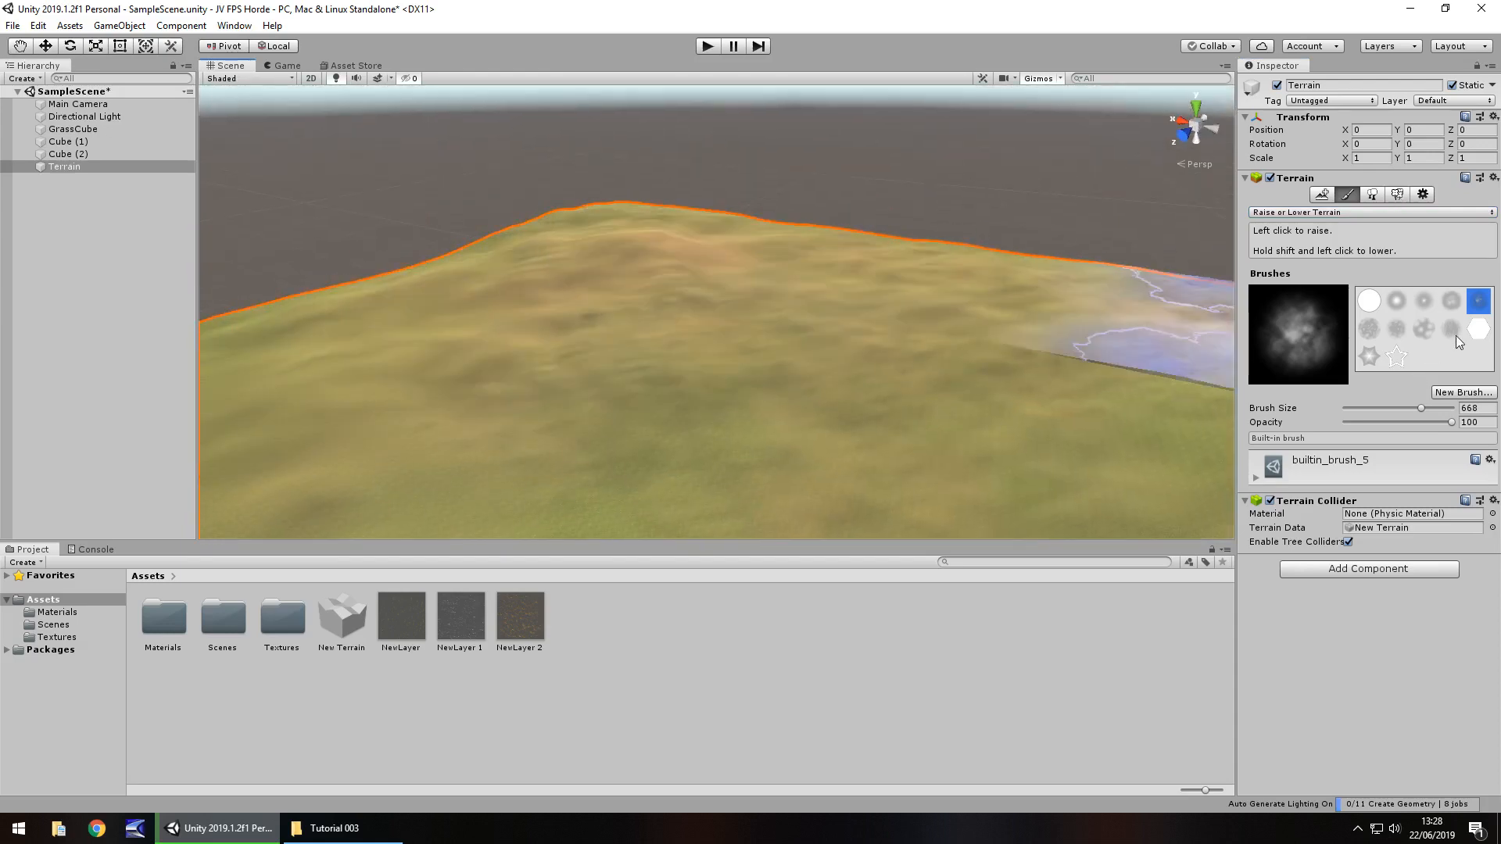
left_click(1451, 329)
left_click_drag(1422, 407, 1382, 409)
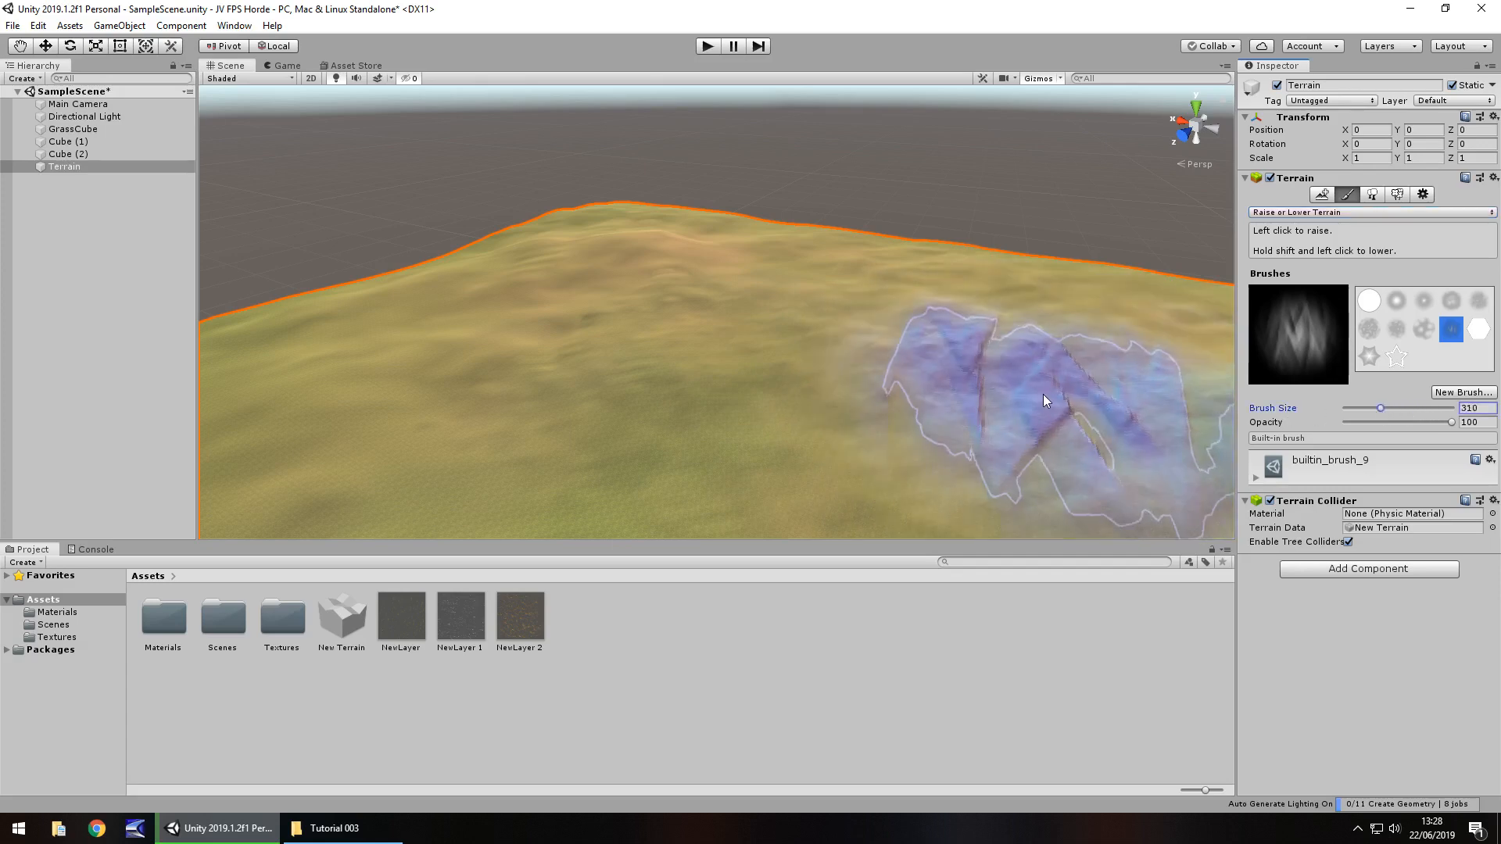
left_click_drag(913, 348, 913, 348)
Switch the terrain tool to Smooth Height and select builtin_brush_1 as its brush
scroll(859, 360, "up", 8)
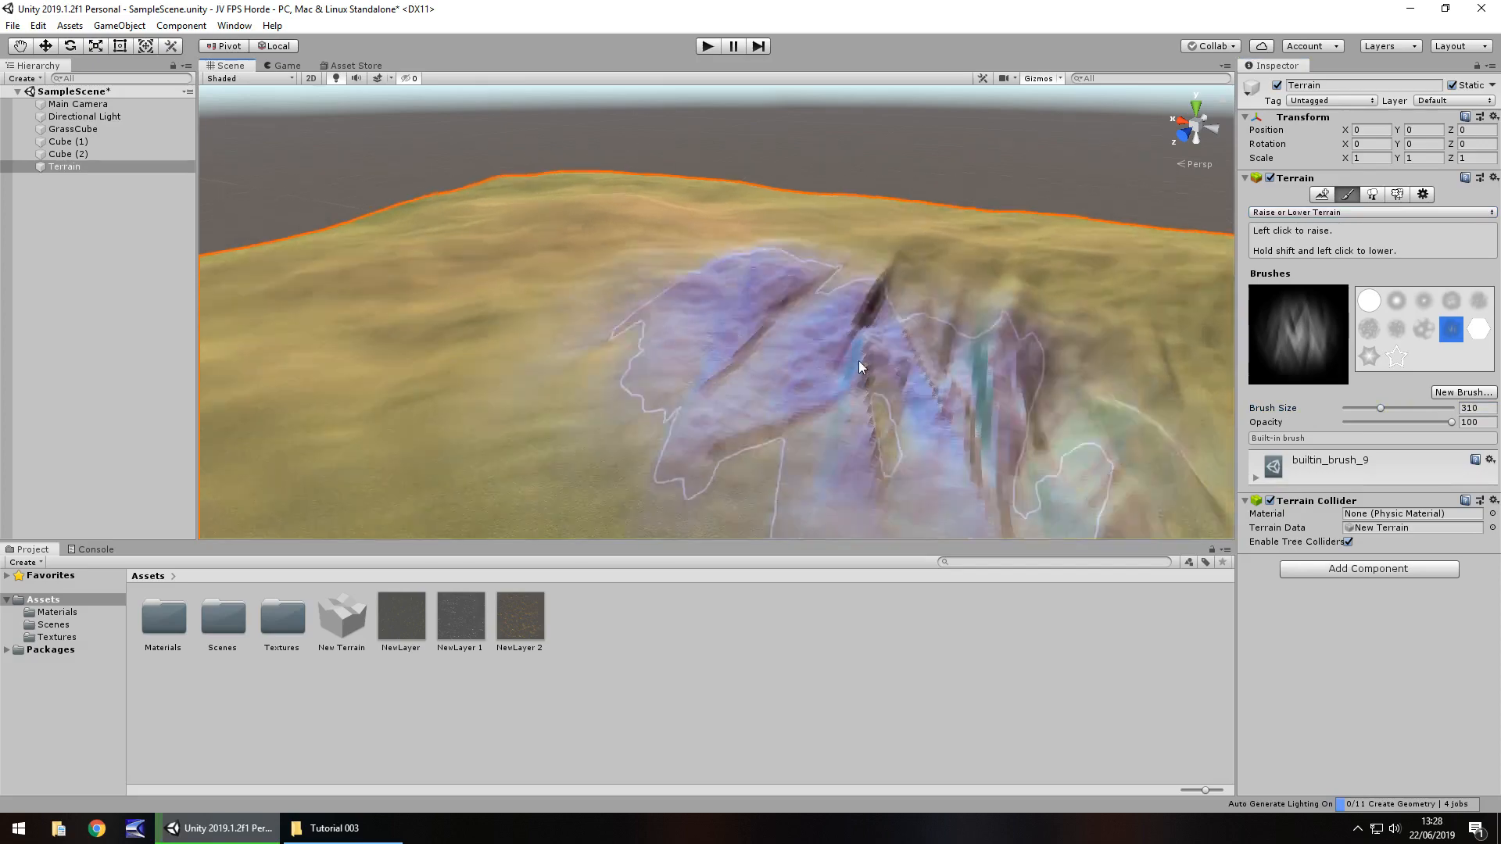
middle_click_drag(887, 363, 482, 211)
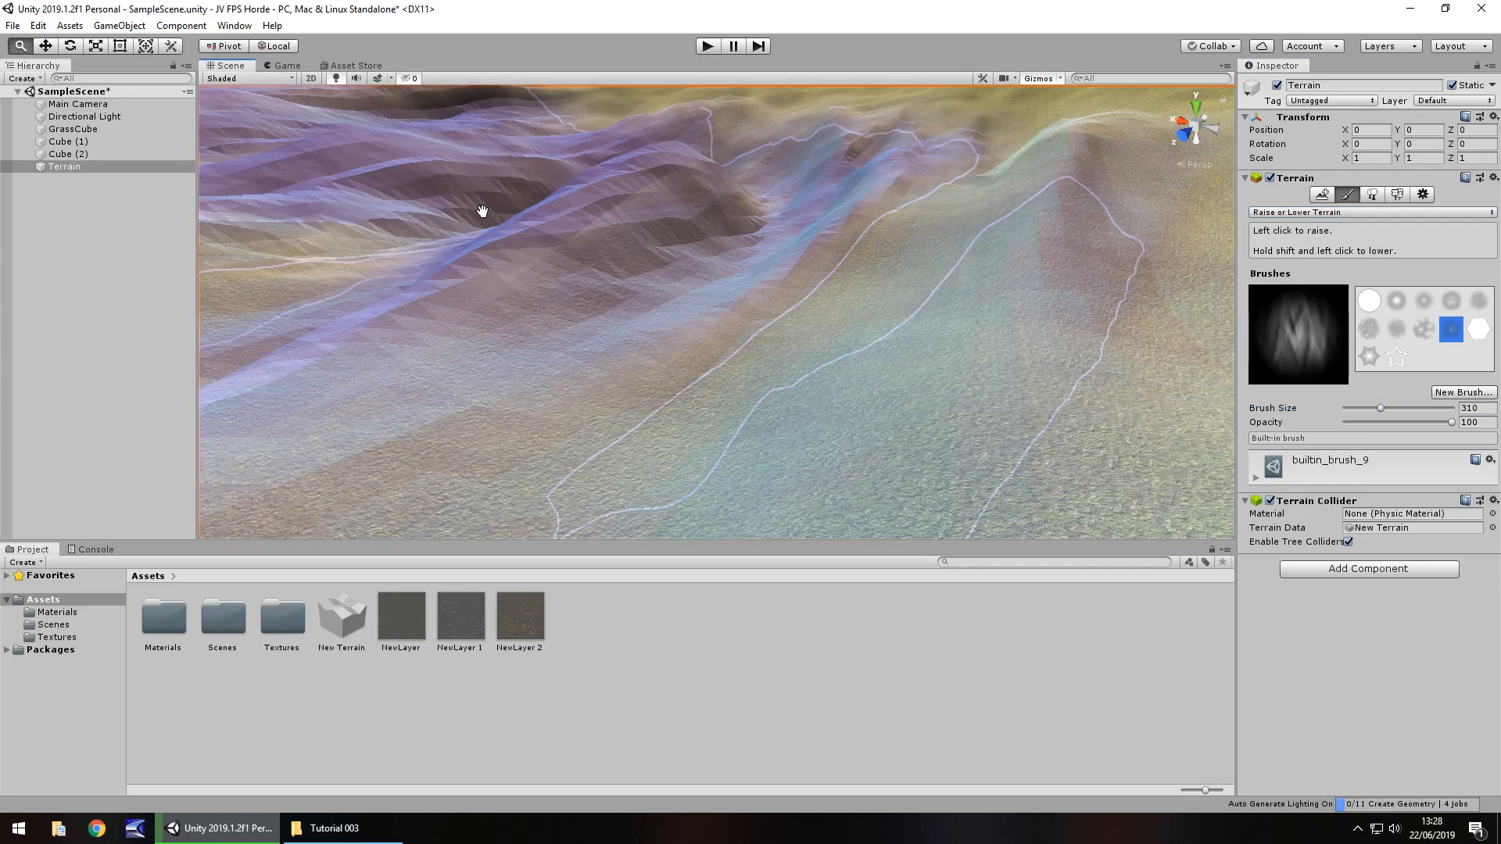
right_click_drag(483, 211, 678, 308)
right_click_drag(590, 330, 977, 313)
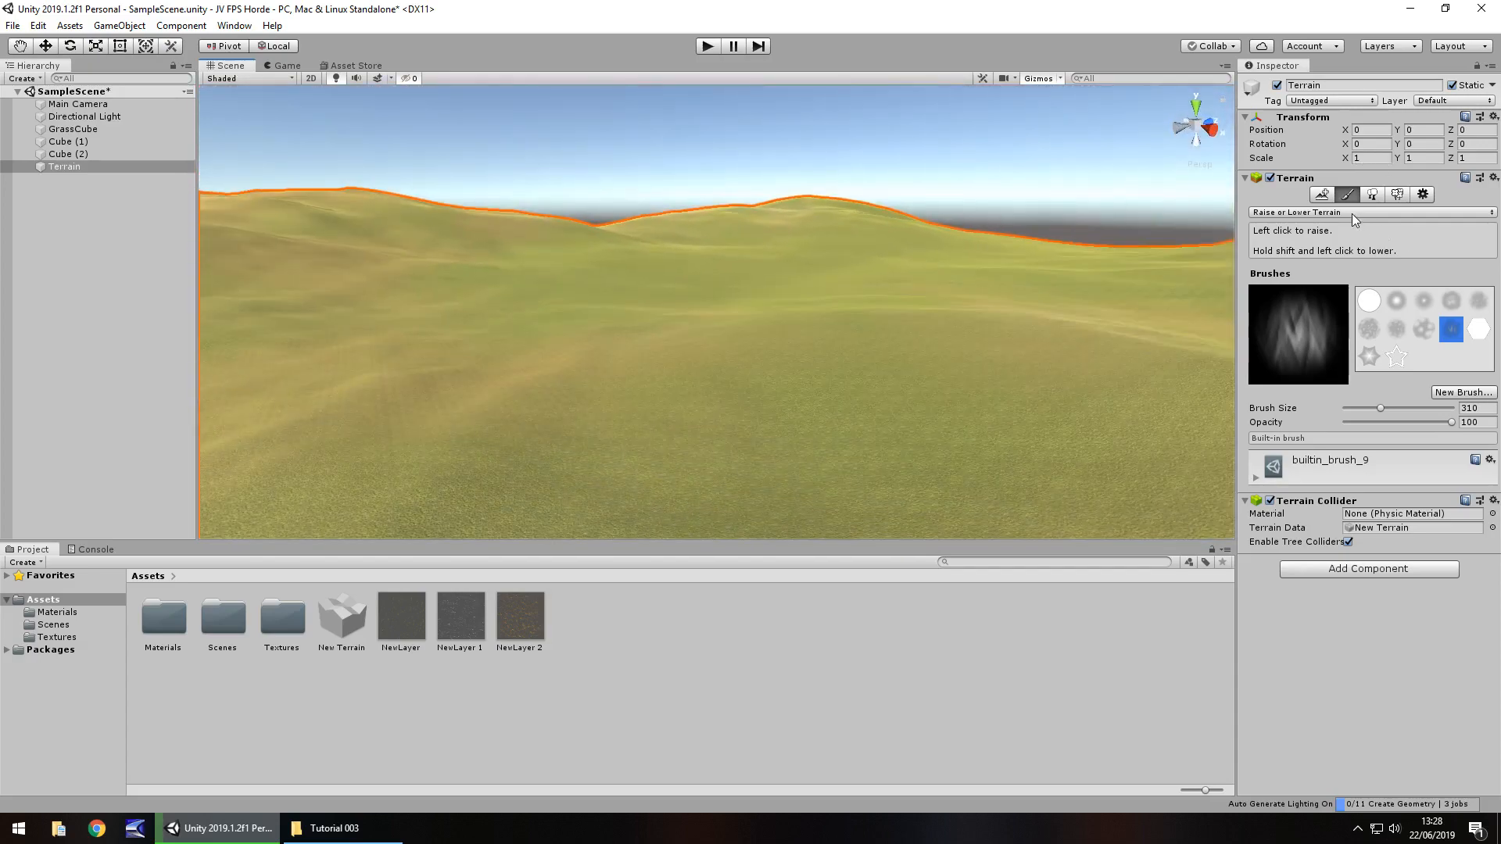
left_click(1353, 213)
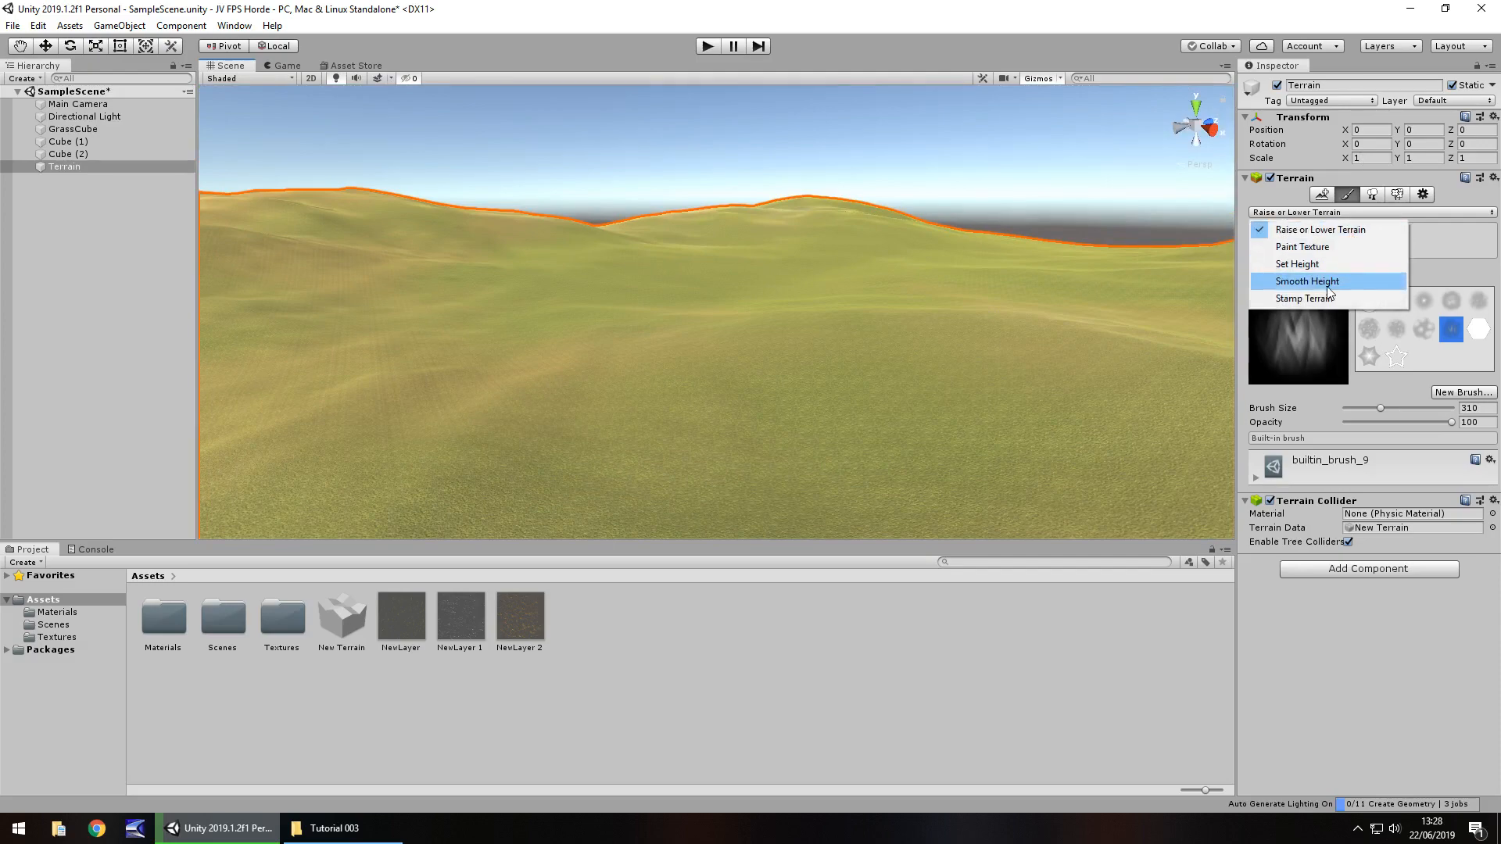
left_click(1308, 282)
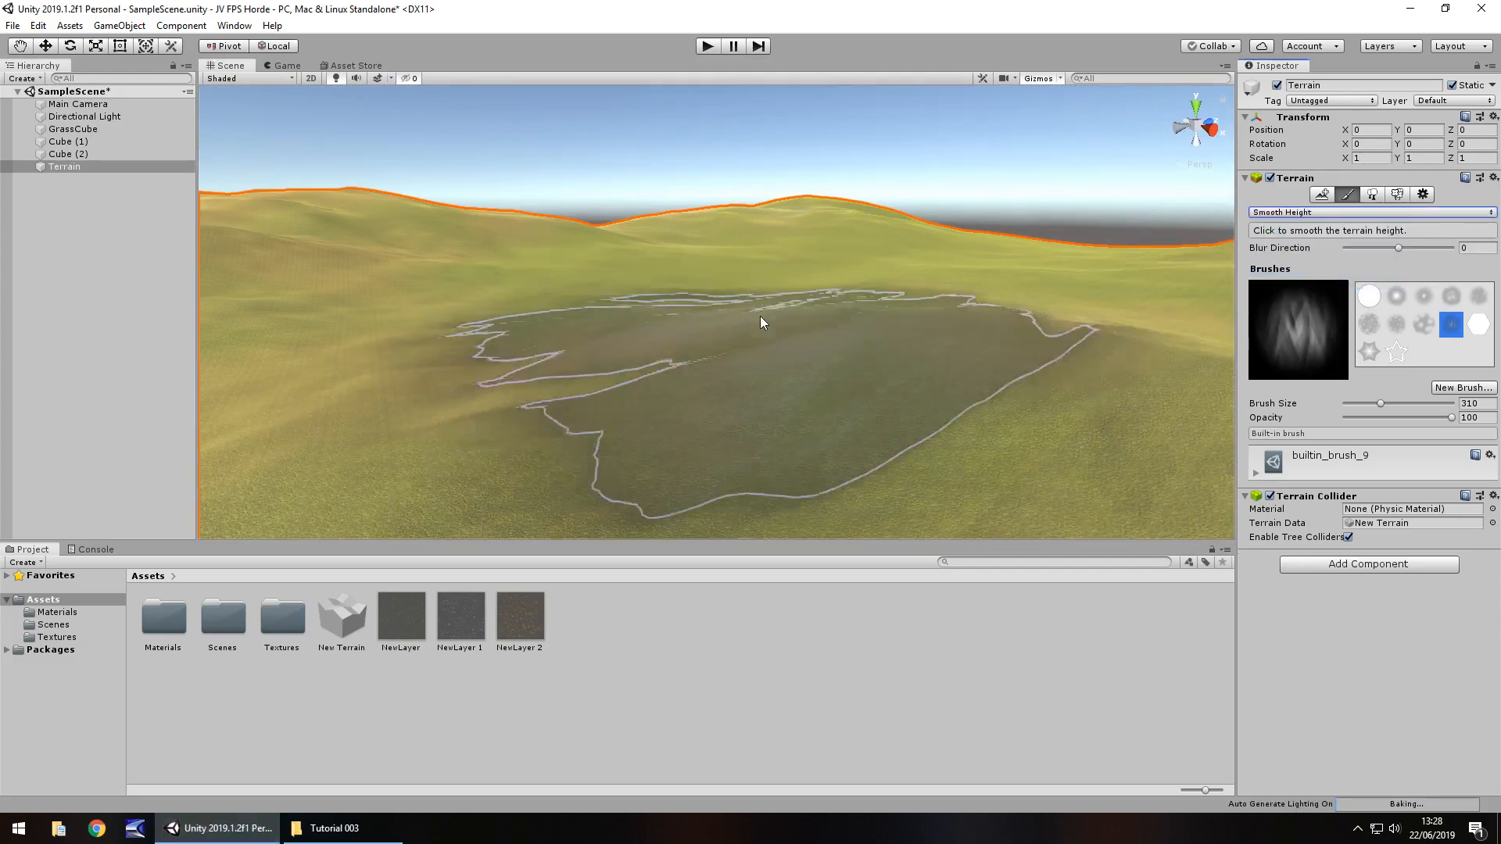
left_click_drag(760, 316, 771, 314, "alt")
right_click_drag(771, 313, 501, 376)
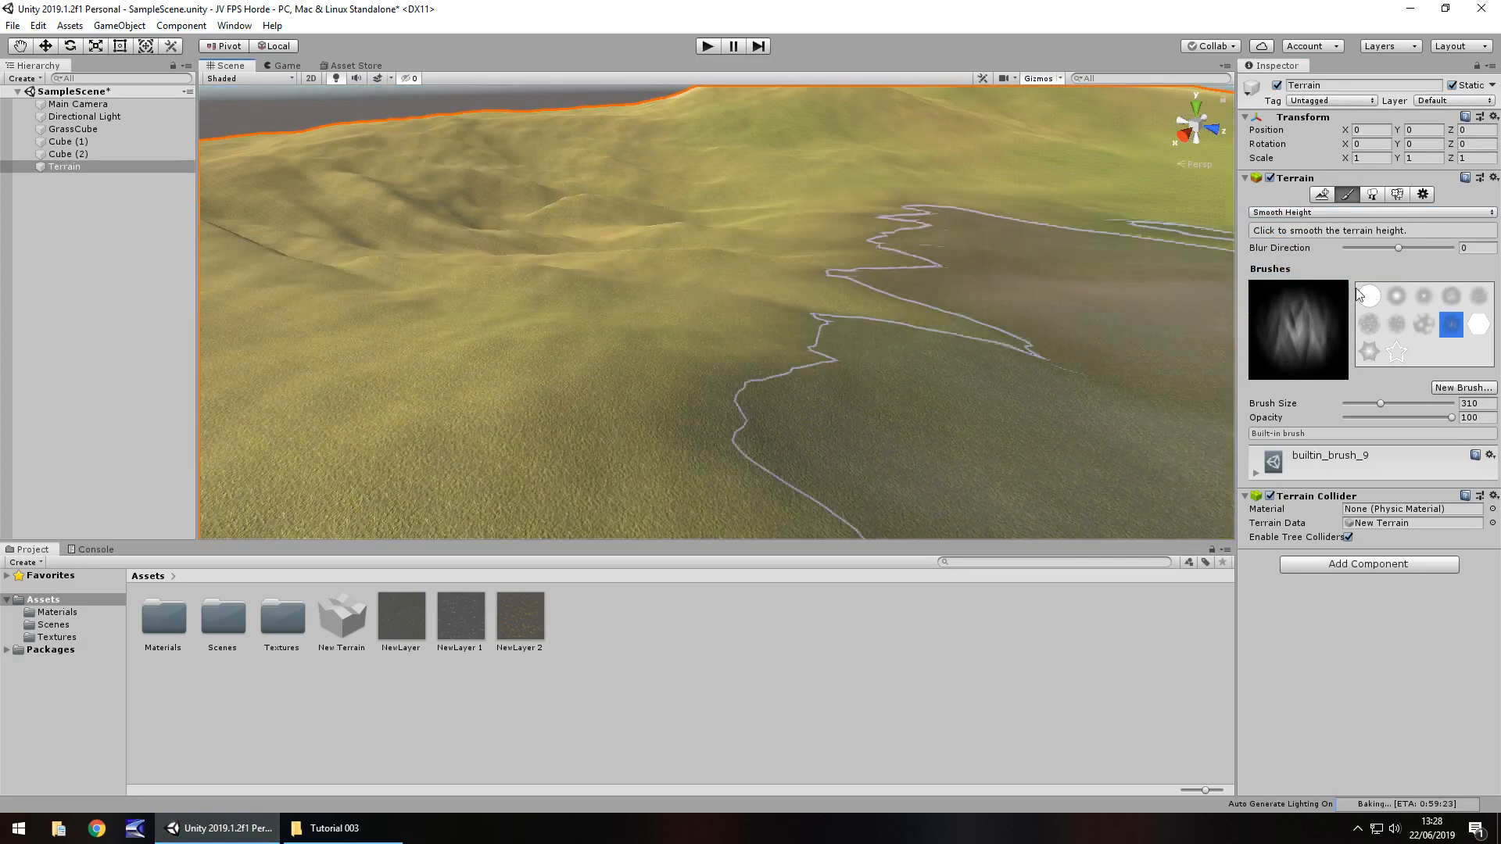
left_click(1369, 295)
Reduce the brush size to 48 and smooth the crest of the nearby ridge
scroll(653, 234, "up", 10)
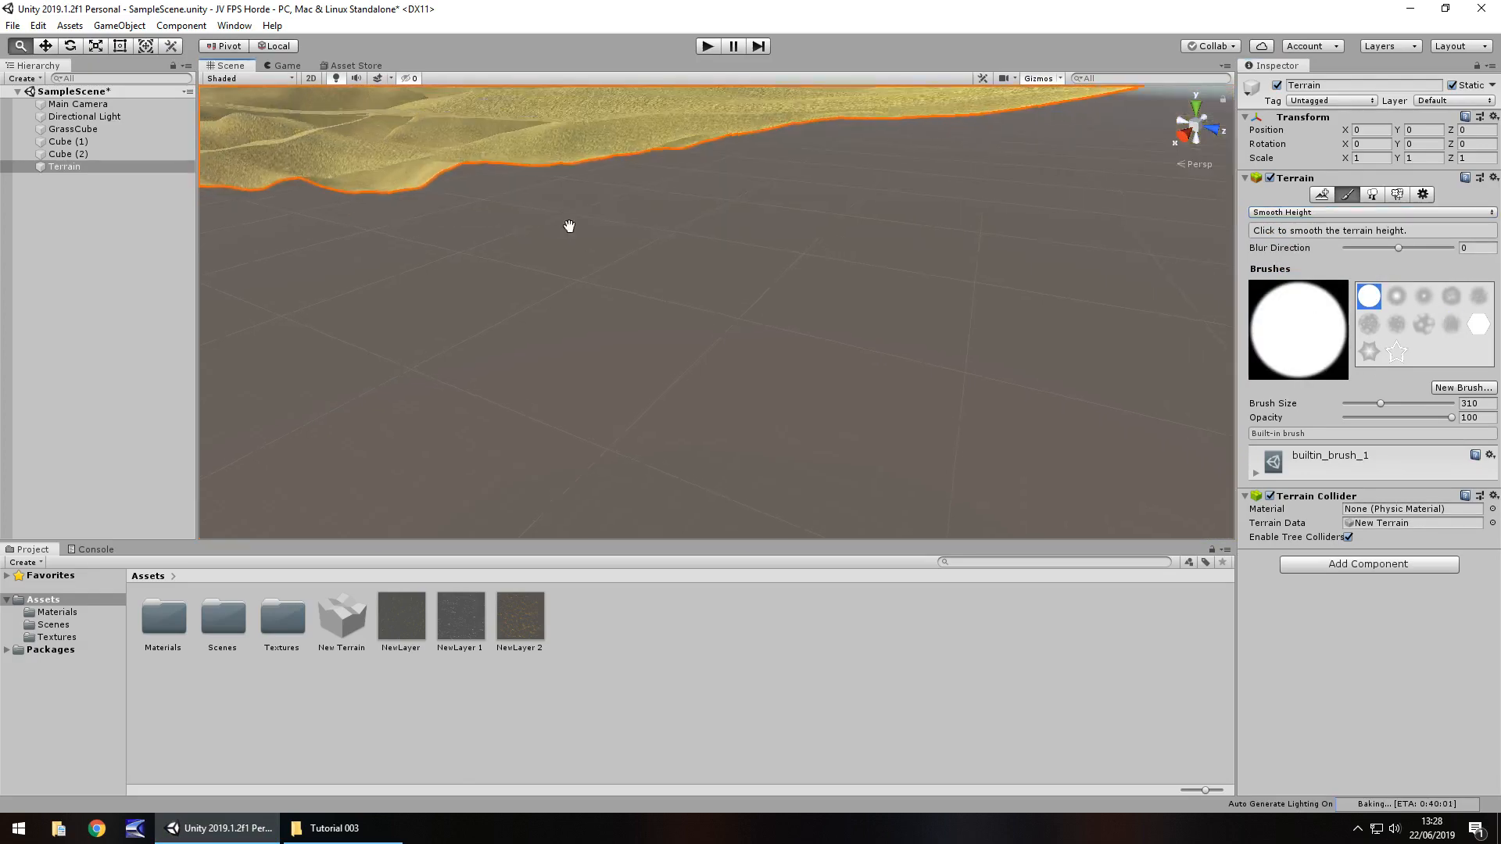
scroll(569, 226, "down", 10)
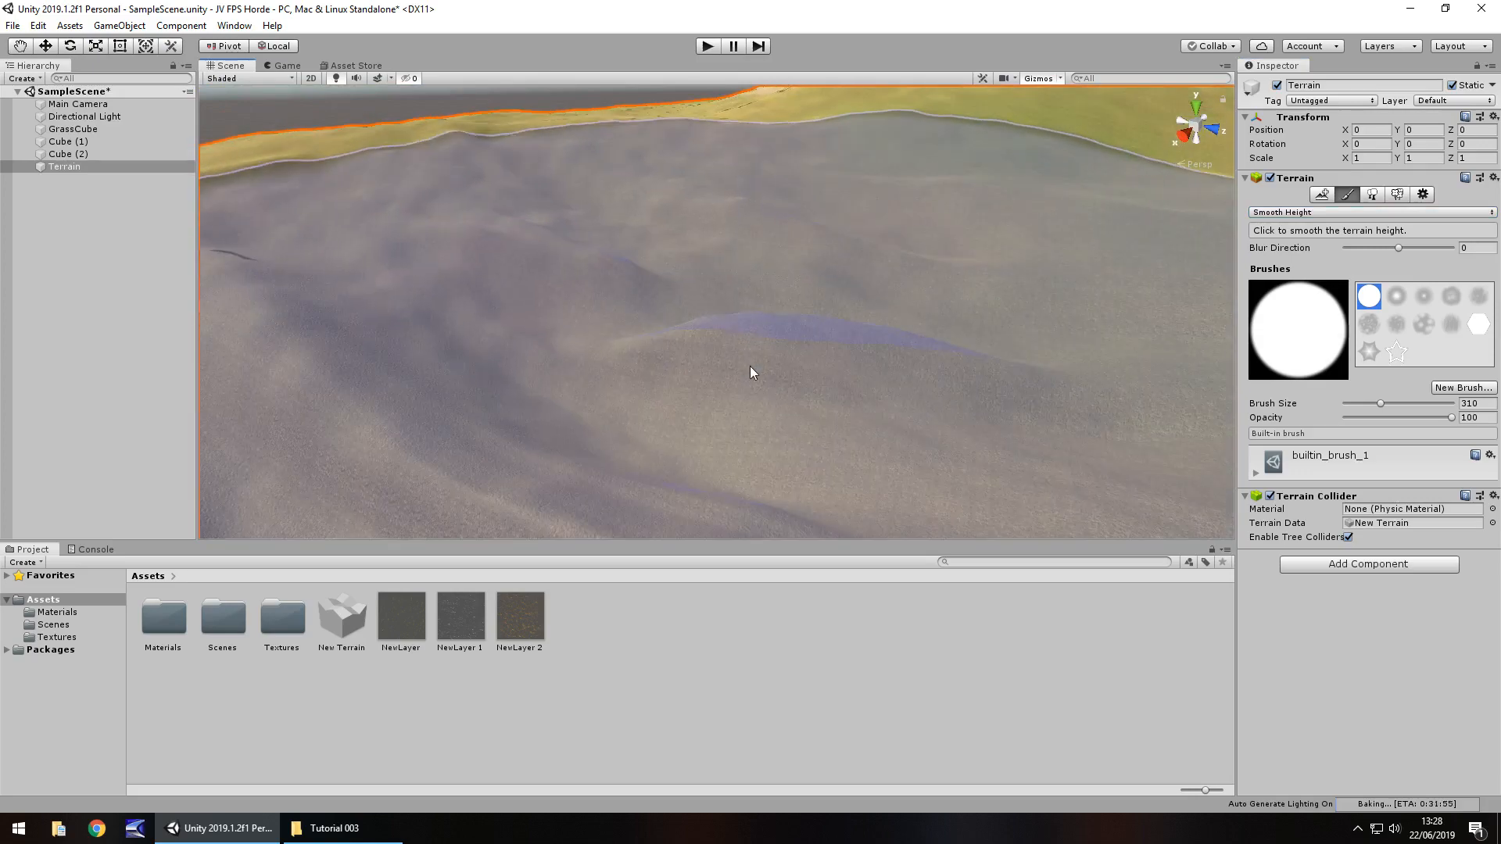
scroll(749, 366, "up", 5)
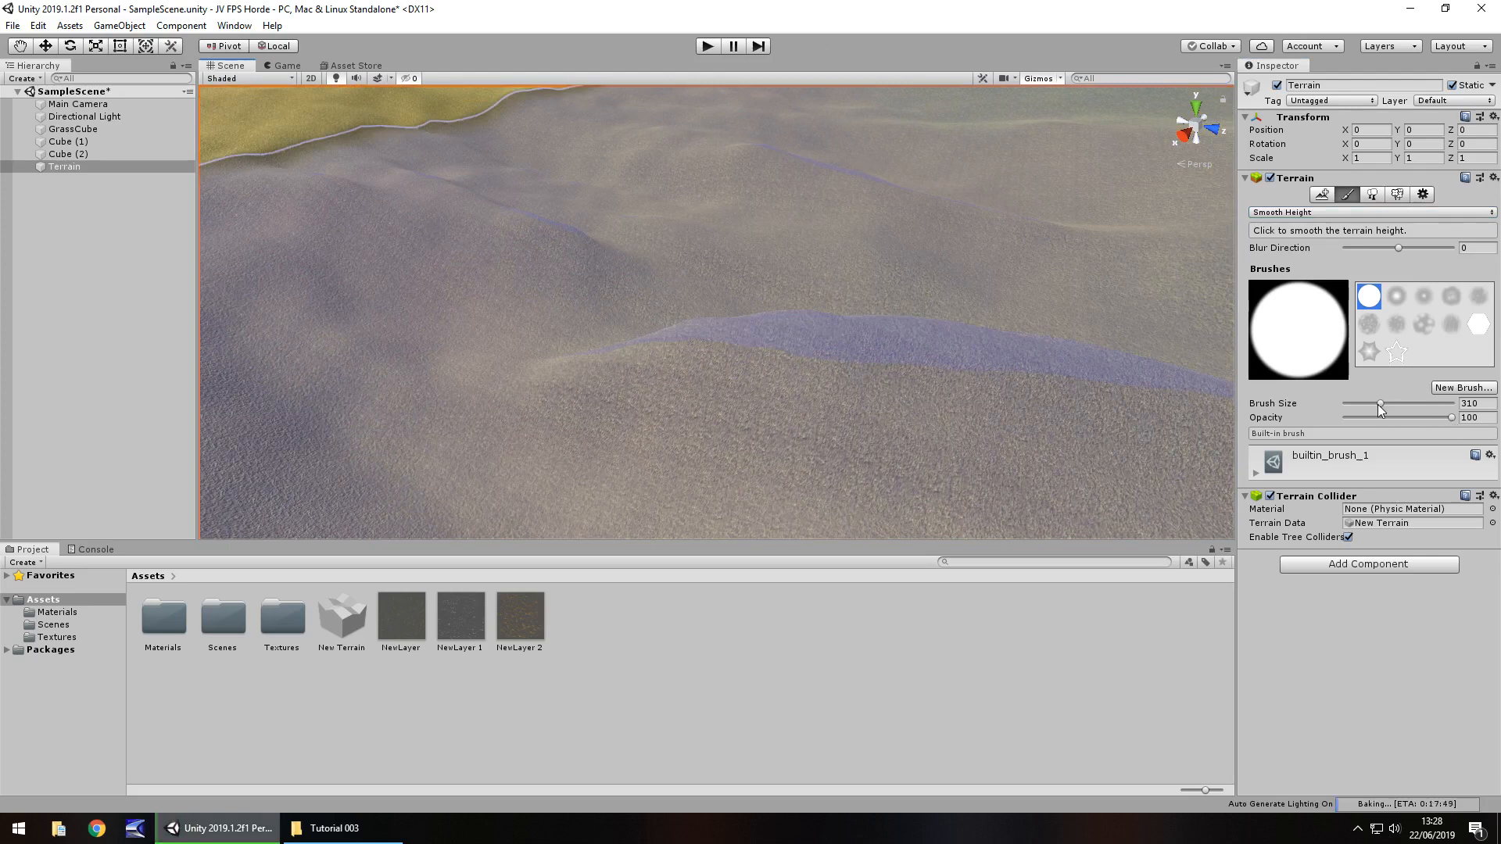
left_click_drag(1378, 405, 1348, 411)
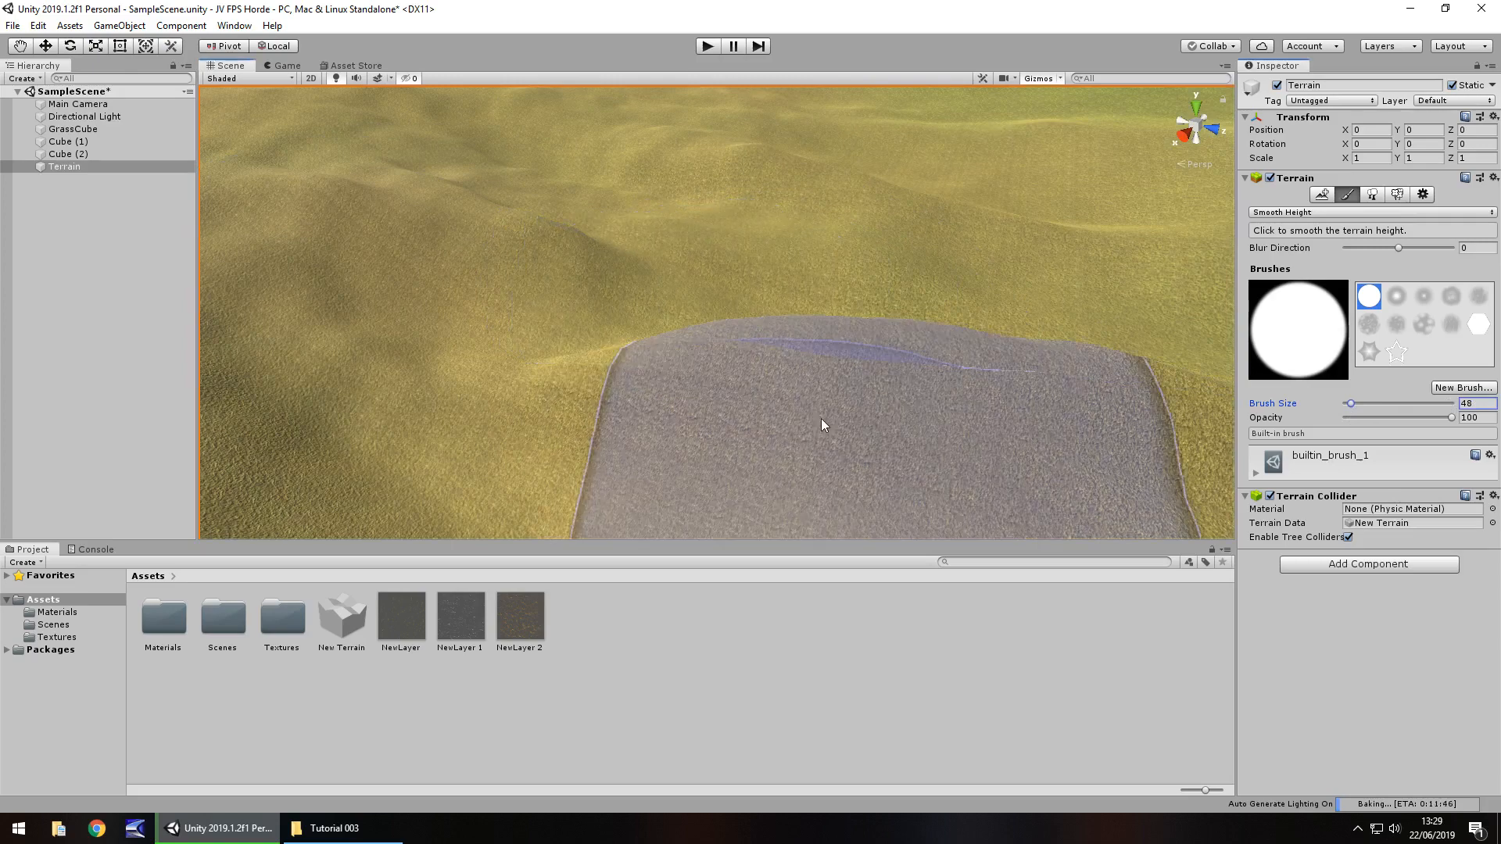
mouse_move(821, 419)
left_mouse_down()
mouse_move(618, 341)
mouse_move(737, 352)
mouse_move(623, 306)
mouse_move(893, 308)
mouse_move(967, 336)
mouse_move(762, 312)
mouse_move(659, 345)
mouse_move(843, 291)
mouse_move(828, 382)
mouse_move(891, 405)
left_mouse_up()
Switch the terrain tool to Stamp Terrain and review its stamp height, subtract and add options
mouse_move(891, 411)
right_mouse_down()
mouse_move(865, 332)
mouse_move(807, 278)
mouse_move(428, 766)
mouse_move(787, 519)
mouse_move(1296, 510)
mouse_move(938, 657)
right_mouse_up()
middle_click_drag(1009, 414, 644, 616)
scroll(669, 379, "up", 5)
right_click_drag(582, 410, 794, 446)
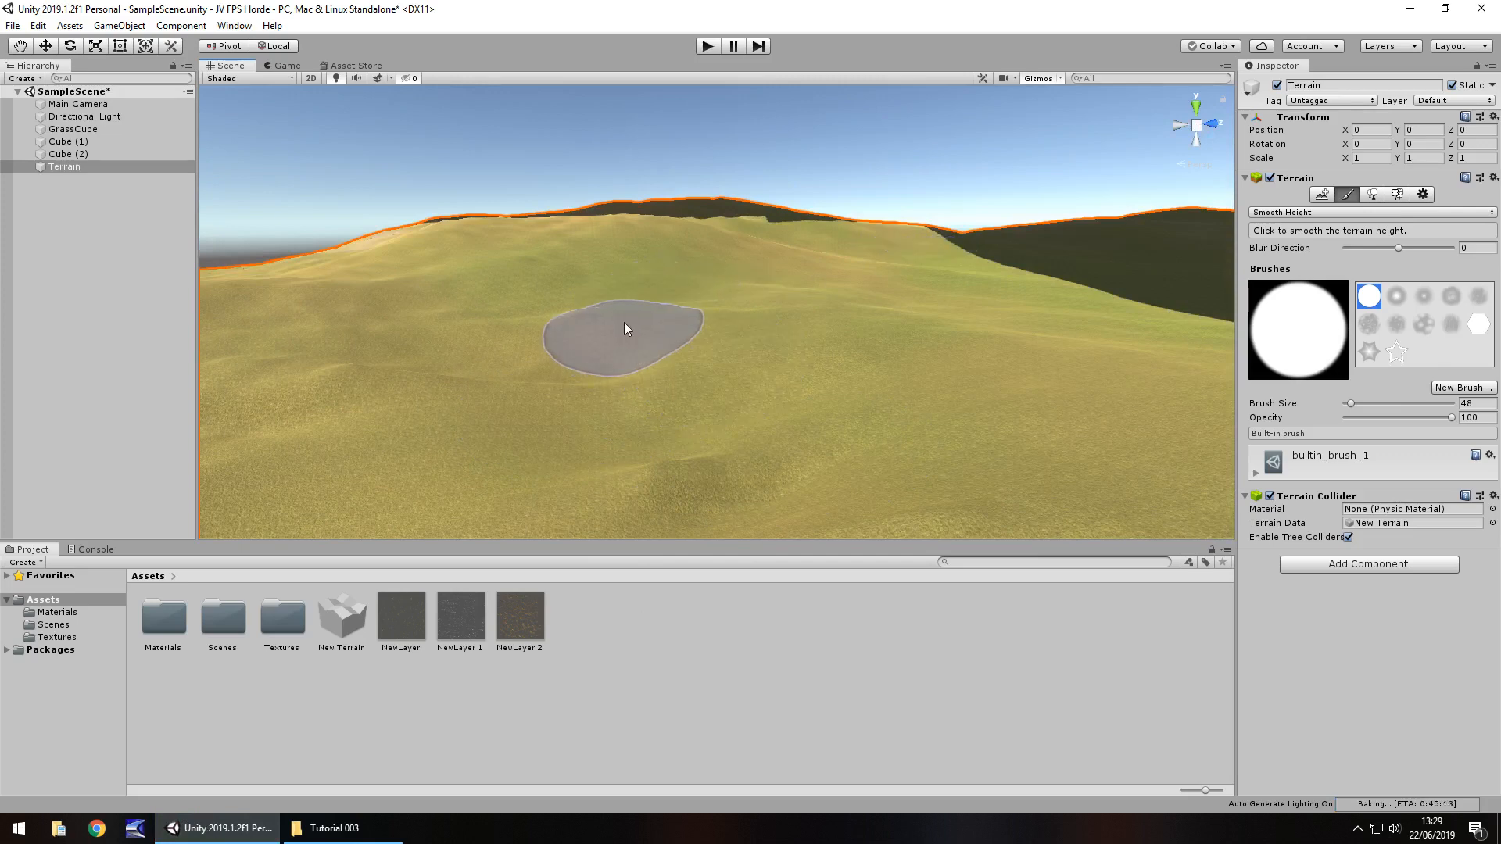
left_click(1288, 213)
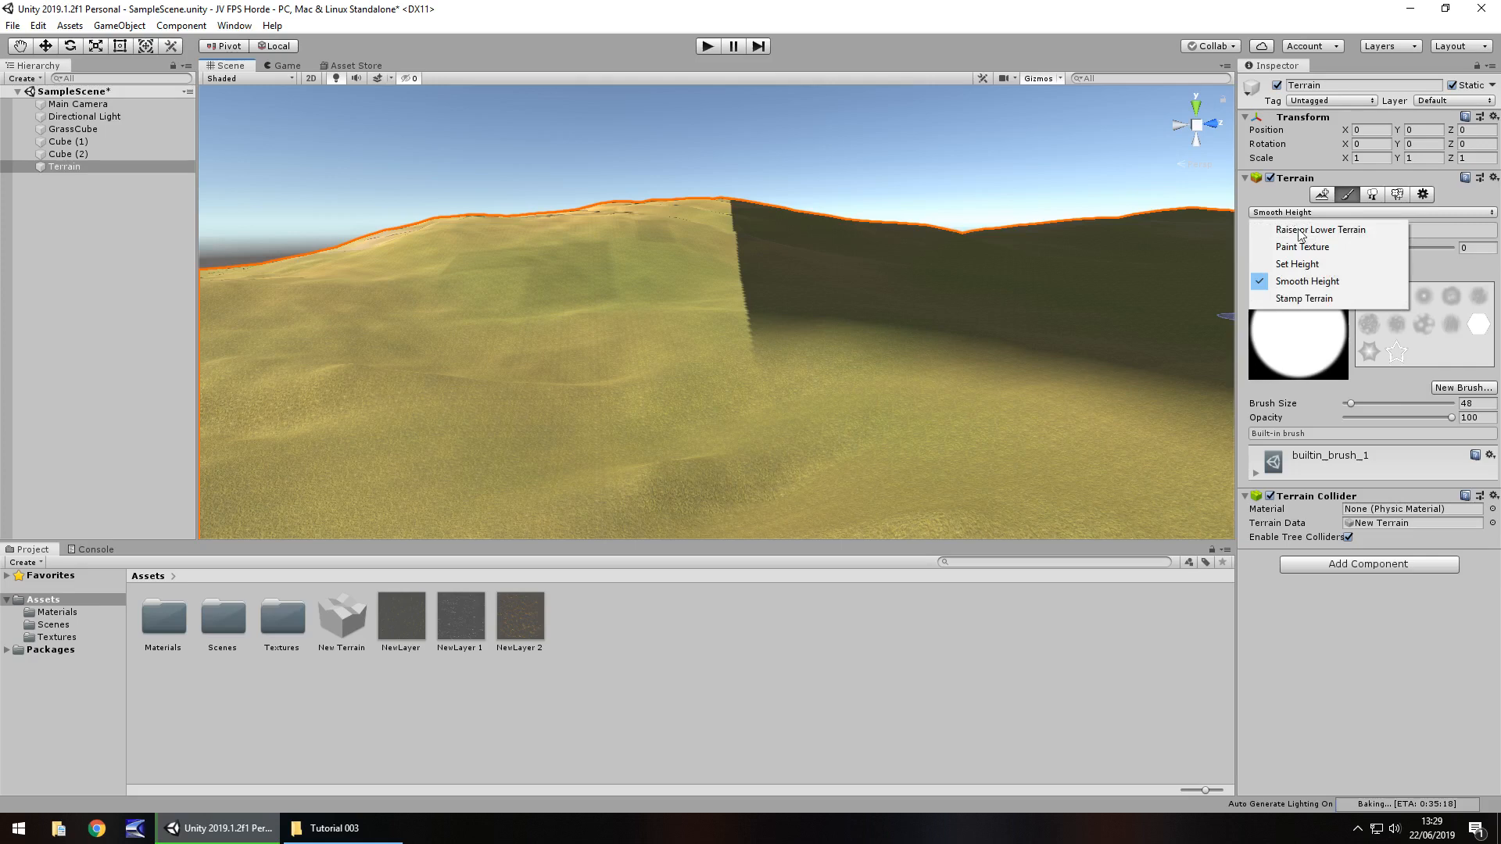
left_click(1304, 298)
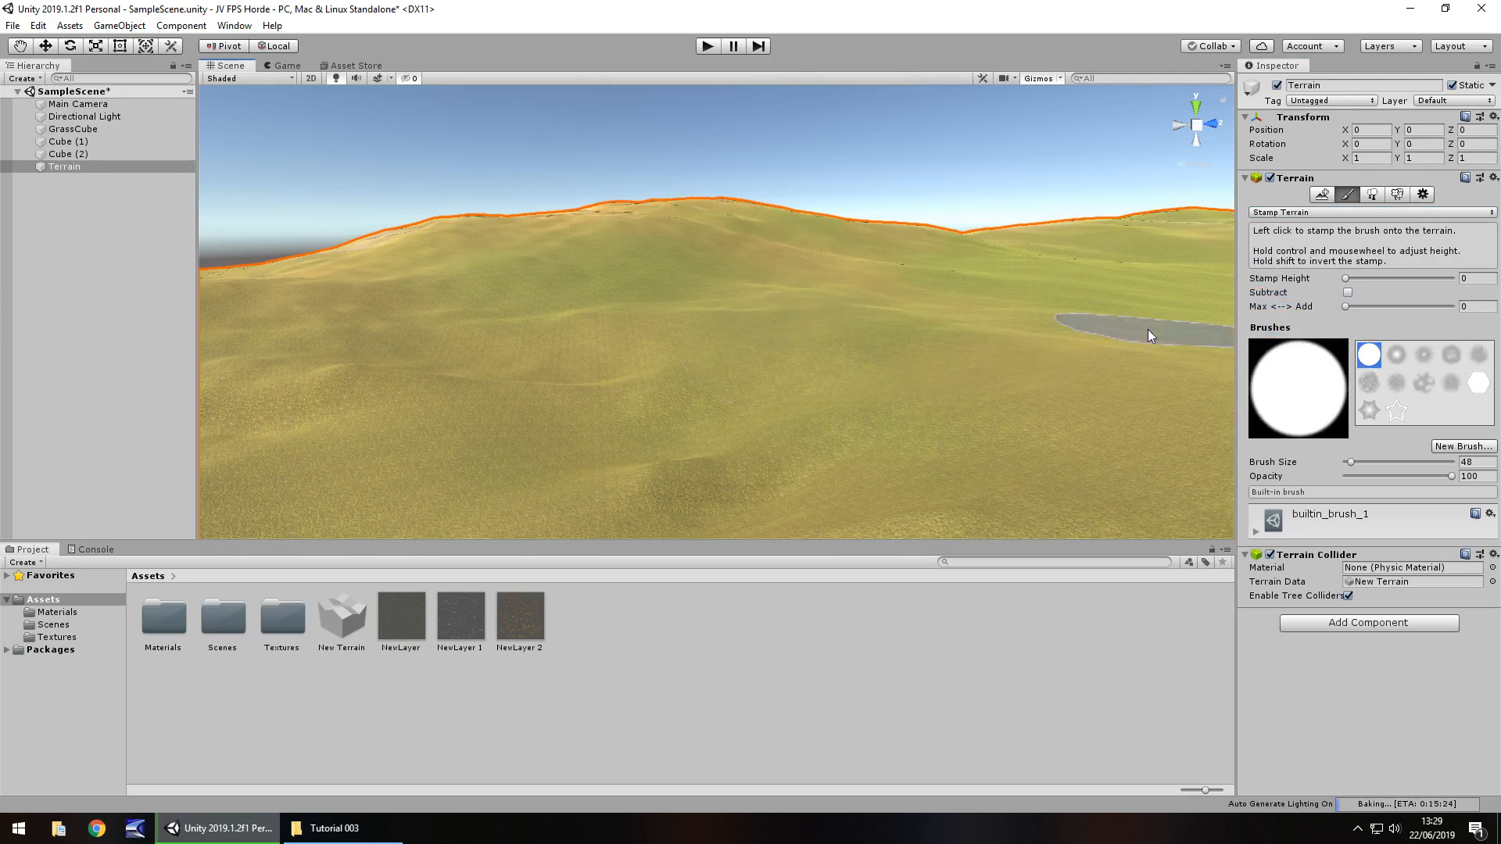
Switch to Create Neighbor Terrains and inspect the neighbor outlines around the terrain's edges
left_click(1308, 212)
left_click(1323, 195)
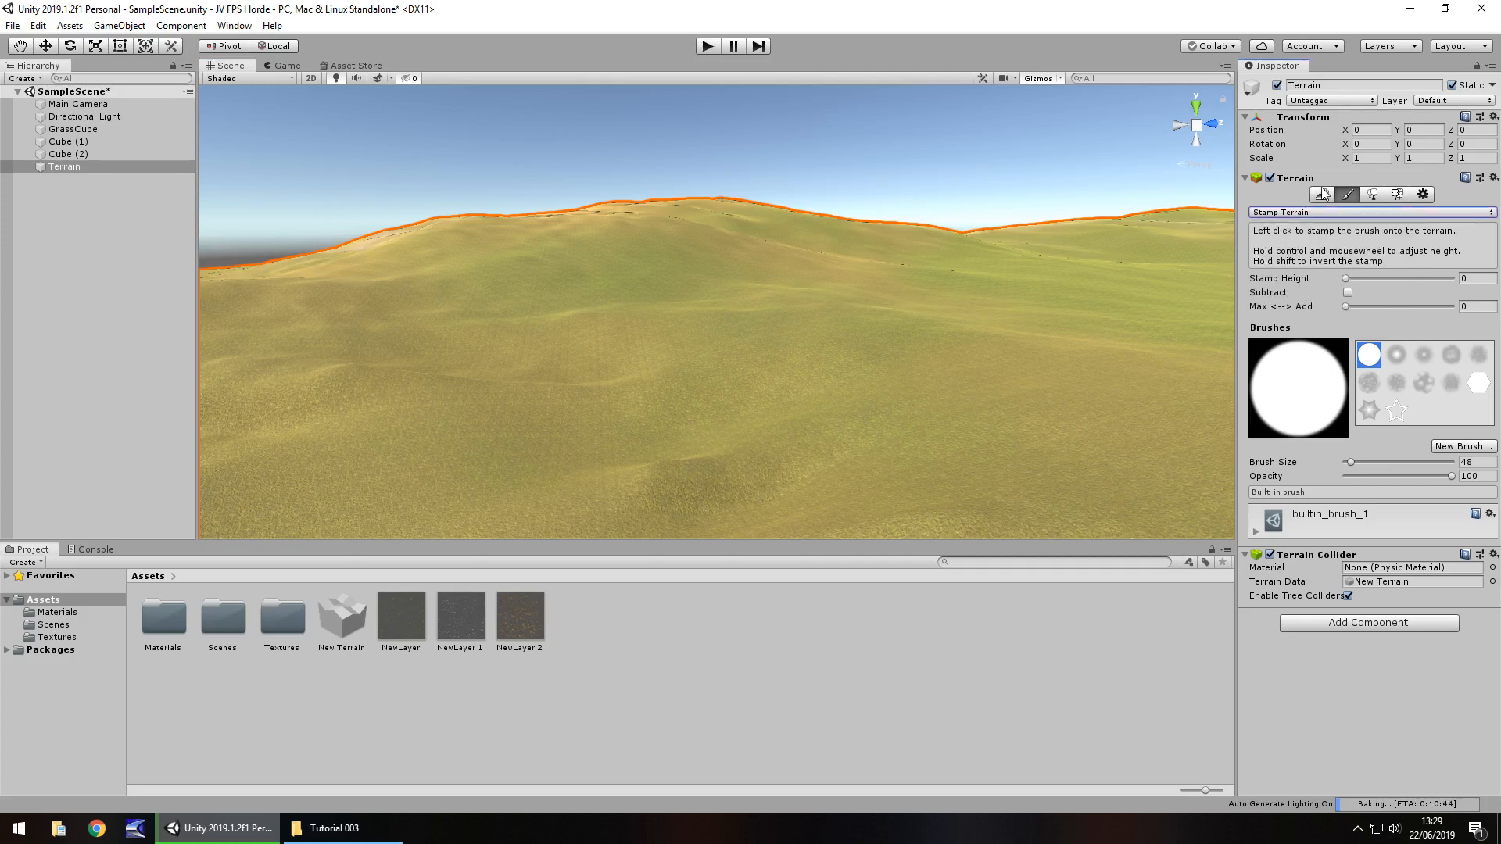
left_click(1323, 195)
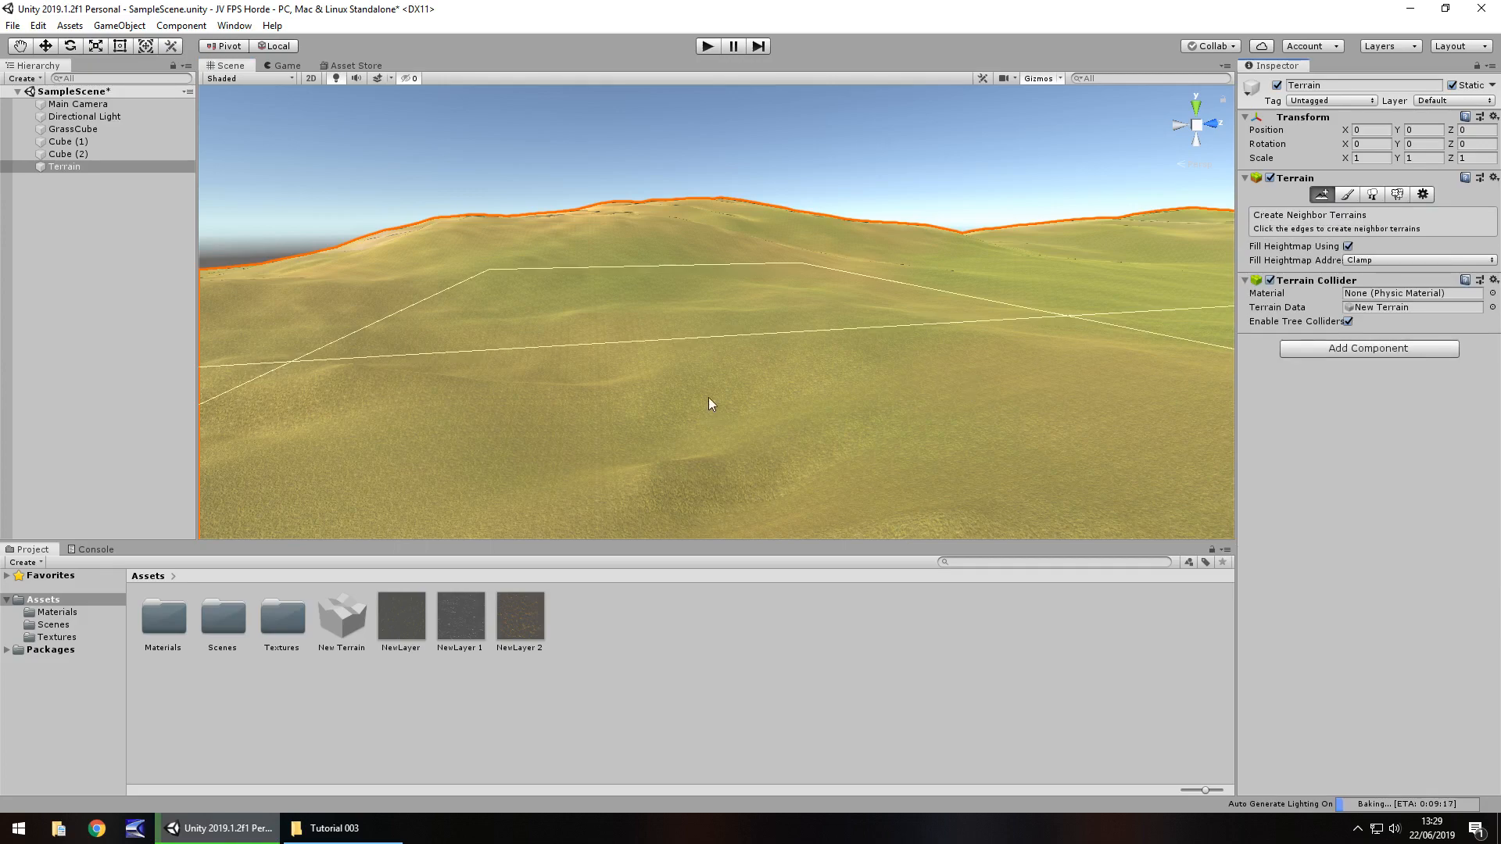
scroll(730, 405, "down", 8)
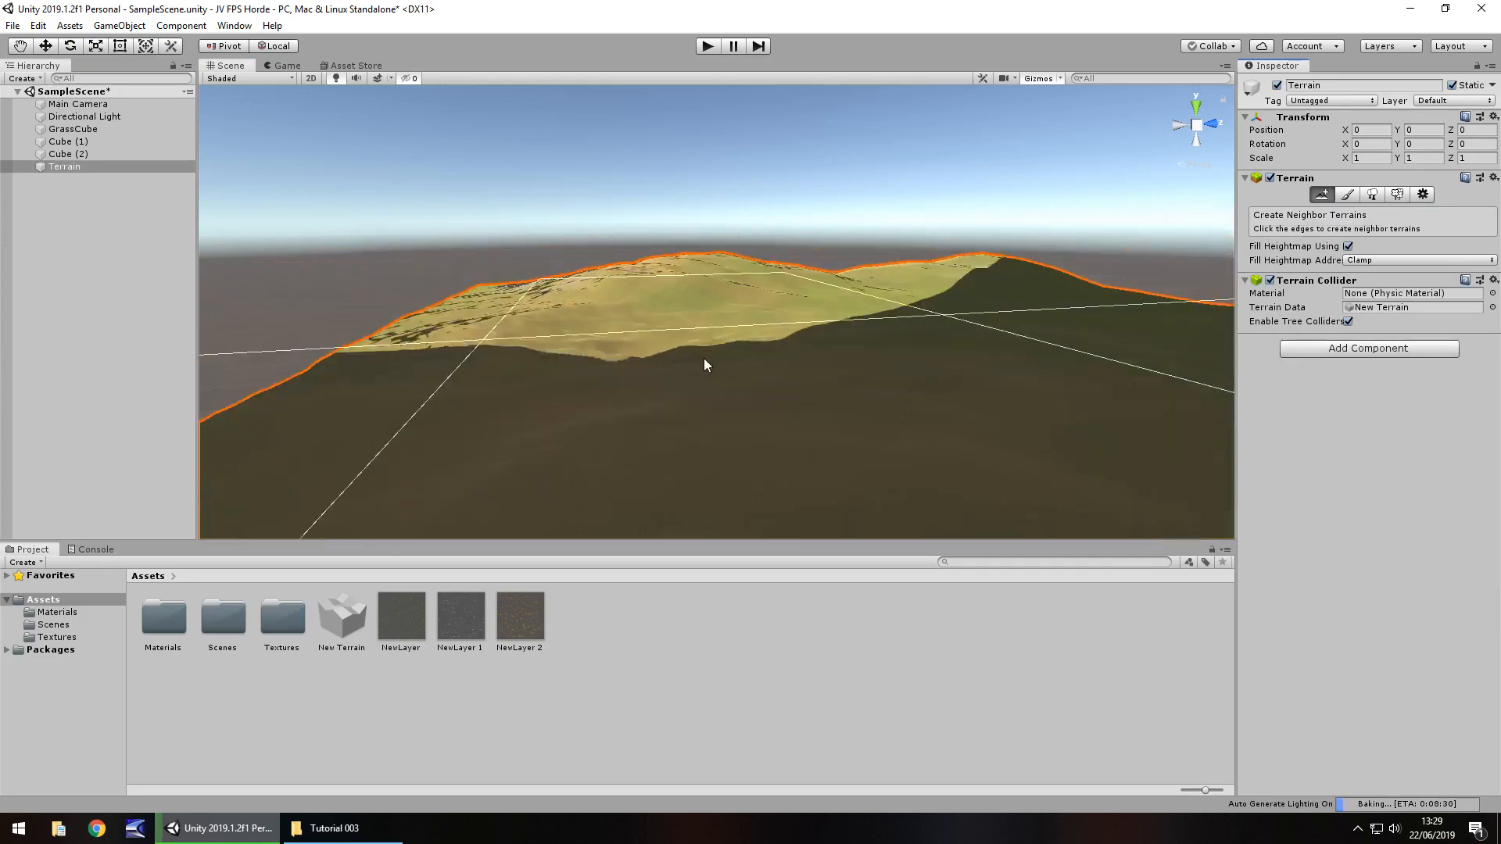
left_click_drag(693, 332, 688, 469, "alt")
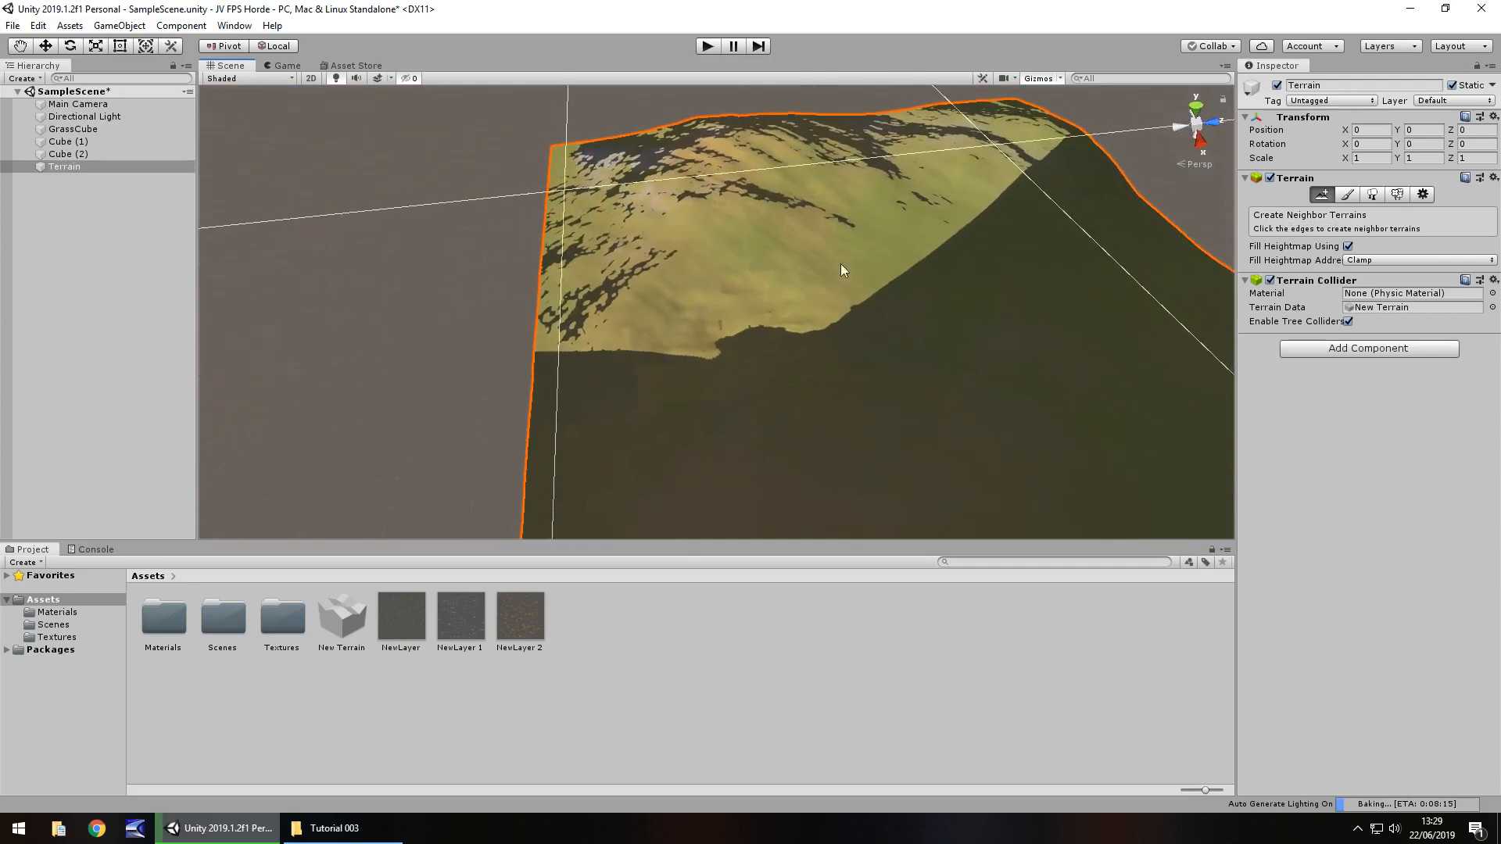
left_click_drag(841, 271, 960, 268, "alt")
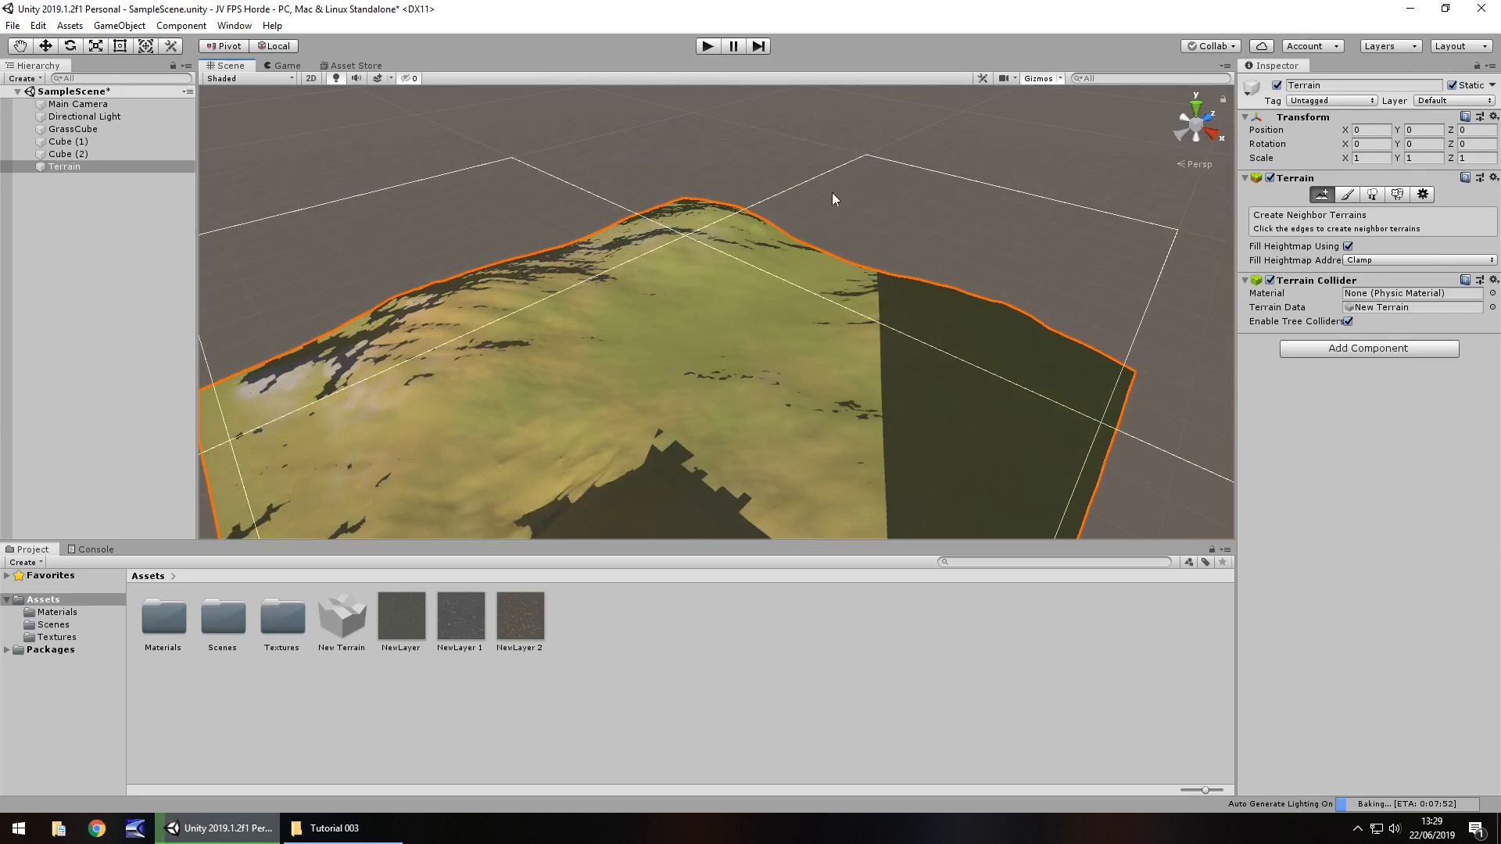
right_click_drag(833, 369, 682, 411)
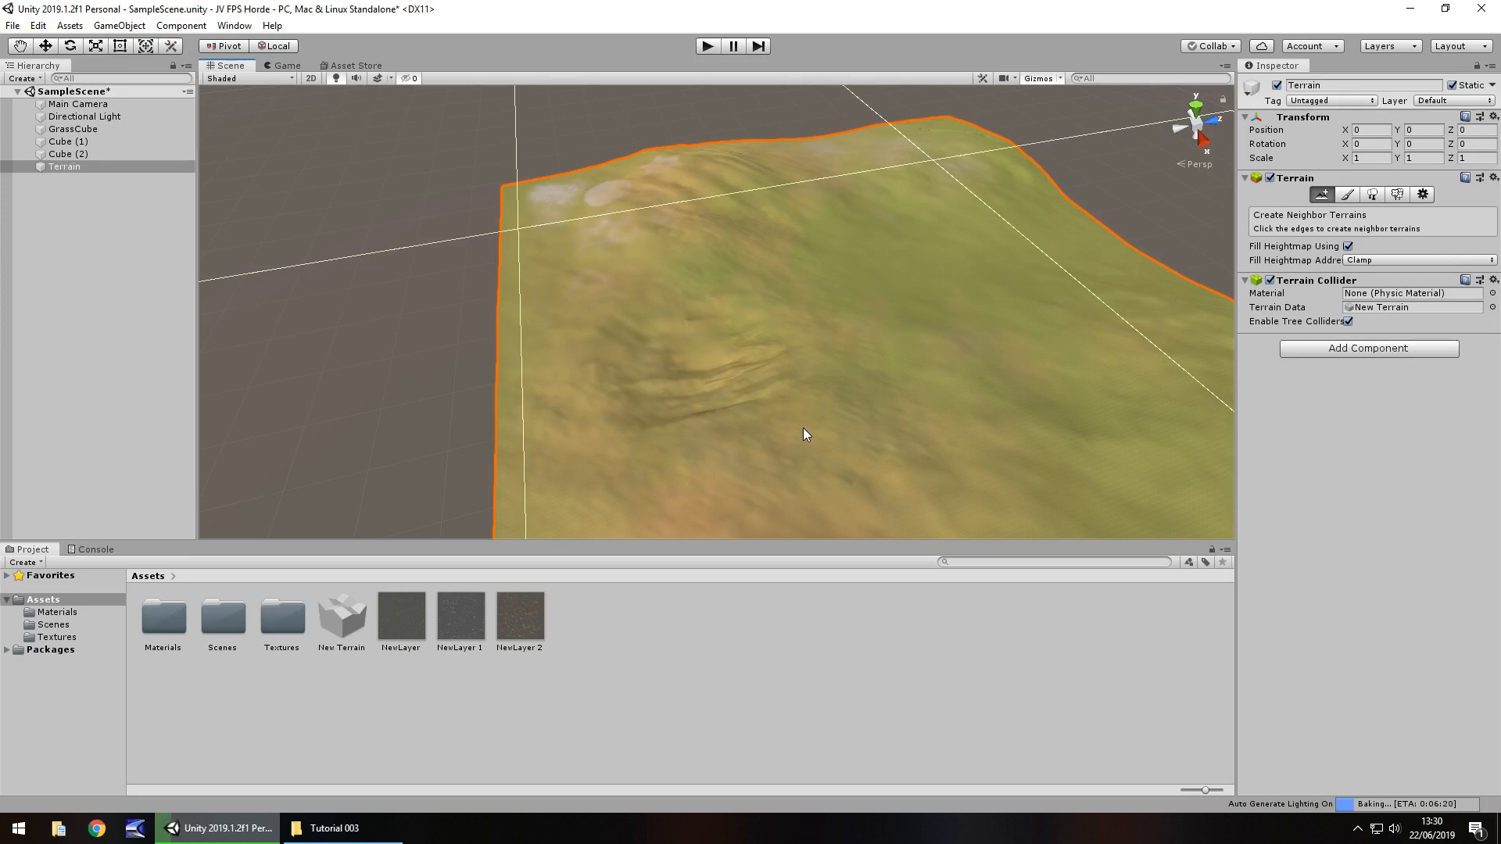
Switch the terrain tool to Raise or Lower Terrain and select builtin_brush_7 as its brush
scroll(813, 407, "up", 3)
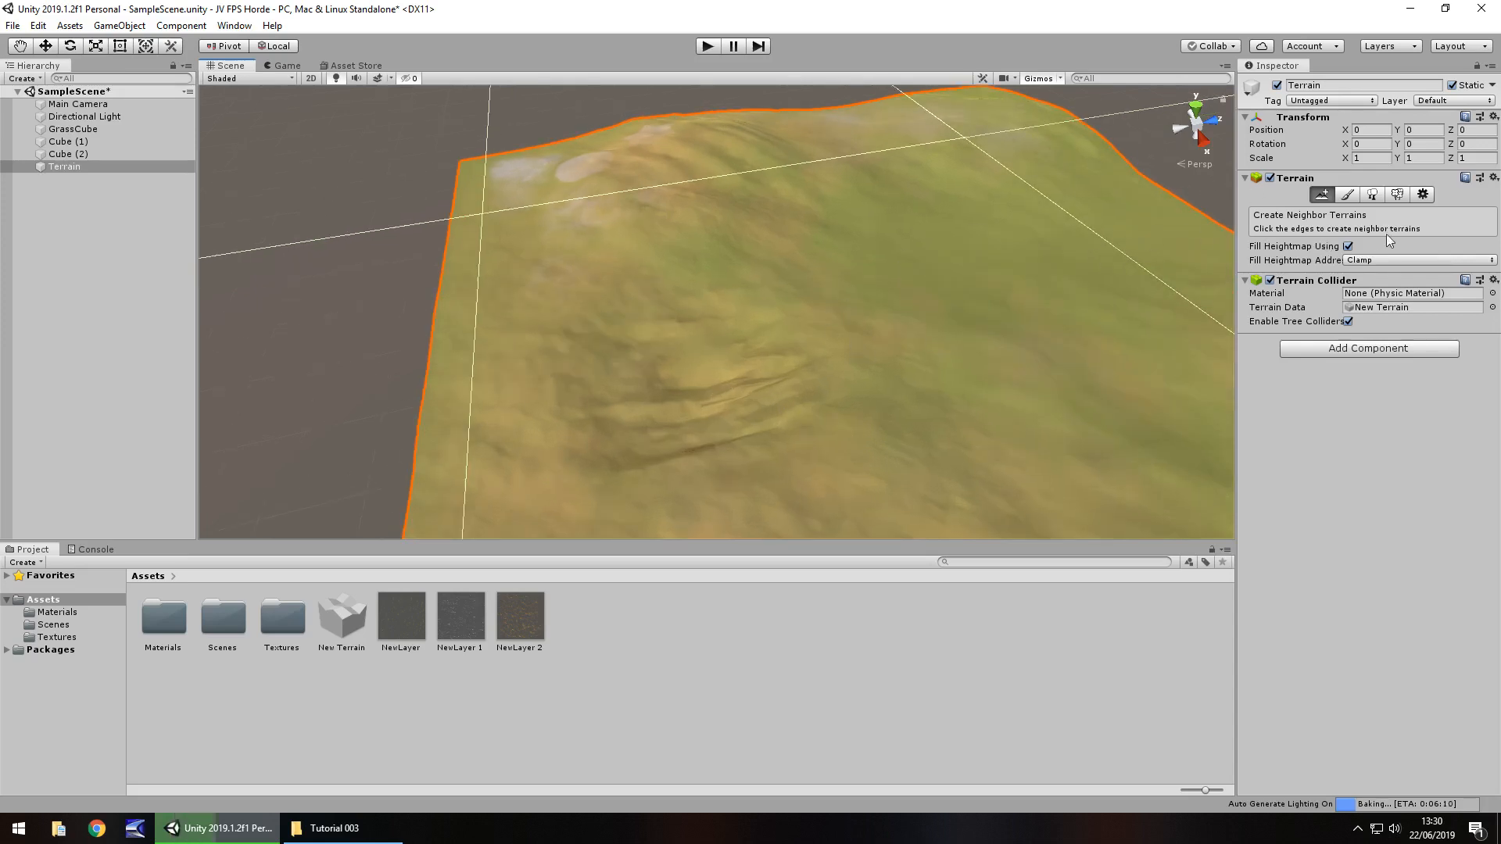
left_click(1347, 195)
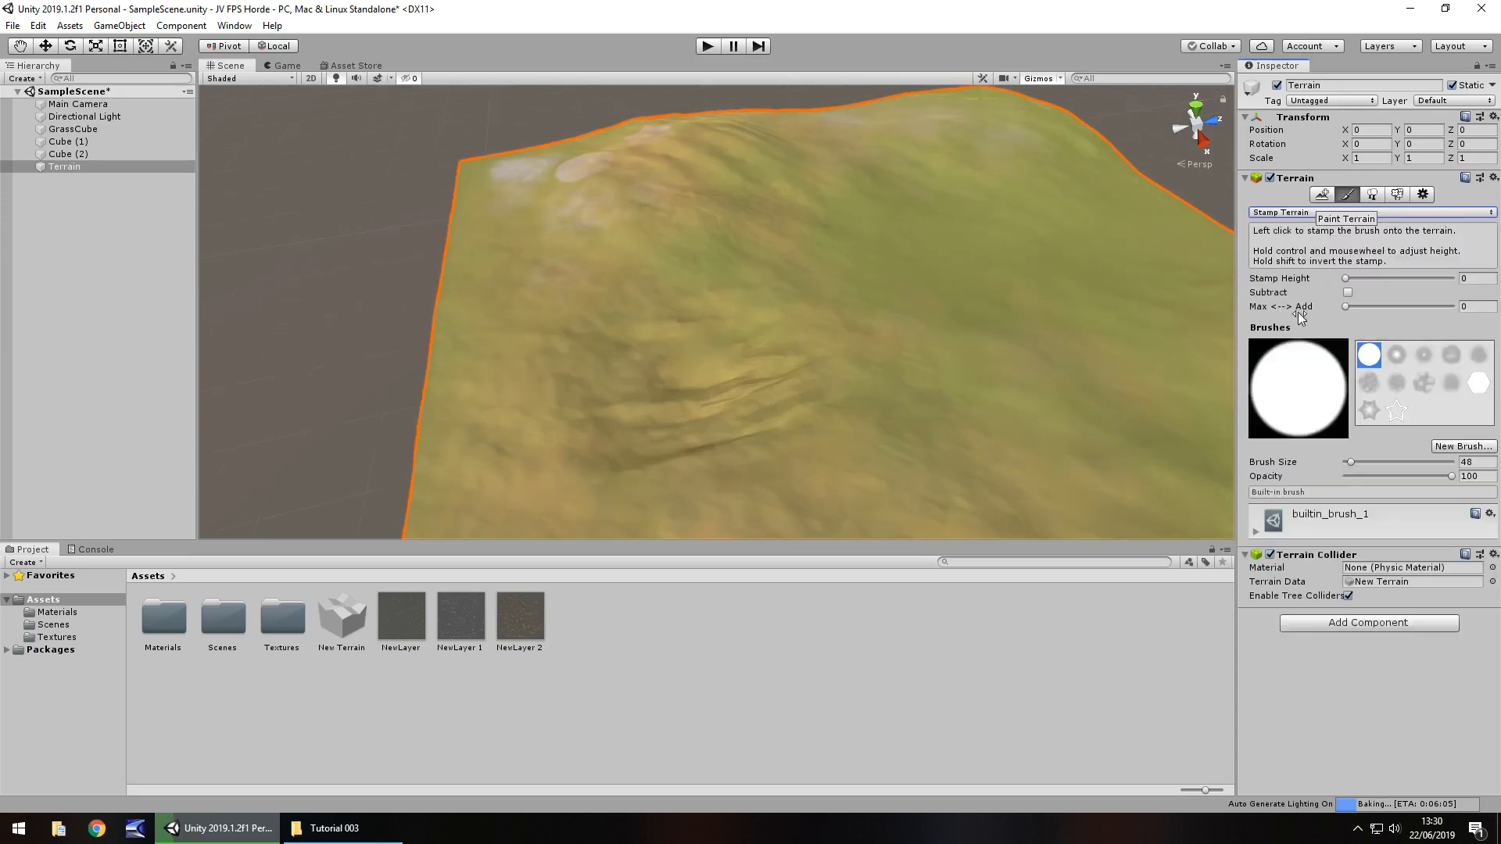
left_click(1344, 212)
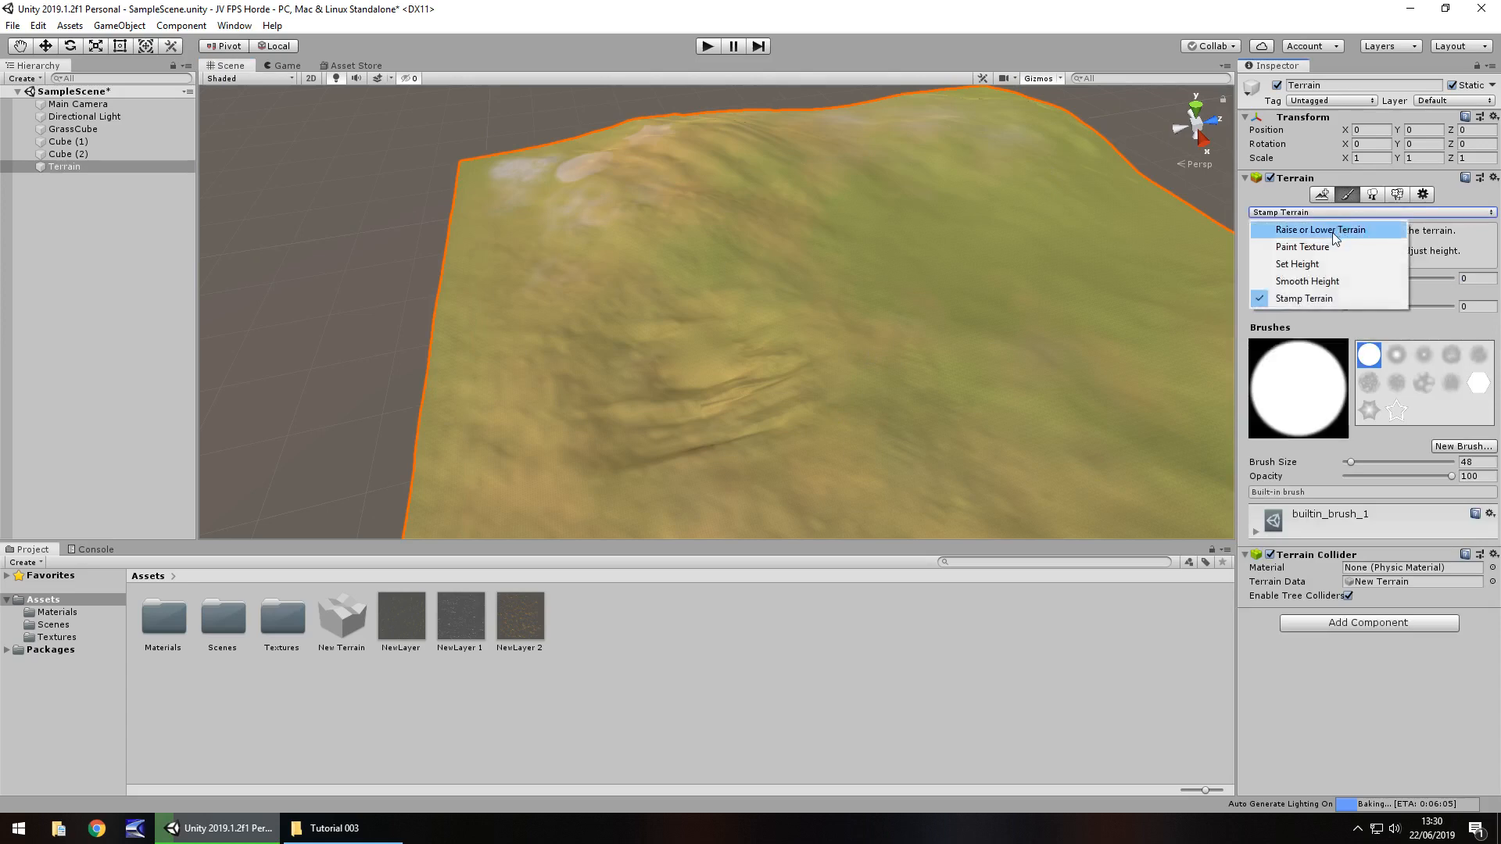
left_click(1339, 229)
mouse_move(894, 274)
left_mouse_down("alt")
mouse_move(1071, 270)
mouse_move(1076, 249)
left_mouse_up("alt")
left_click(1398, 329)
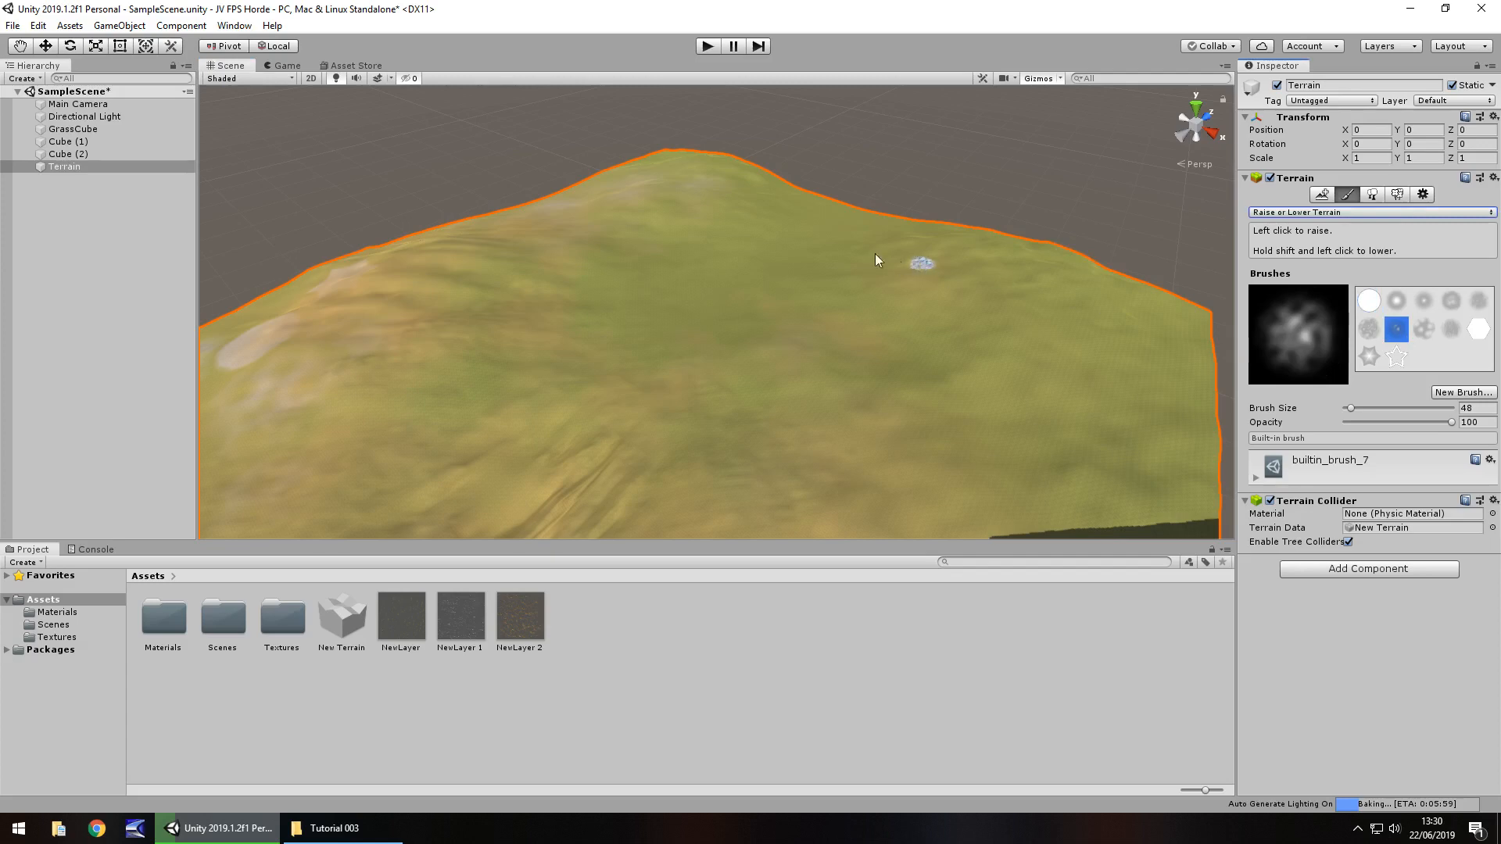
Increase the brush size to 833 and raise the terrain along its far edge
left_click_drag(1344, 411, 1375, 407)
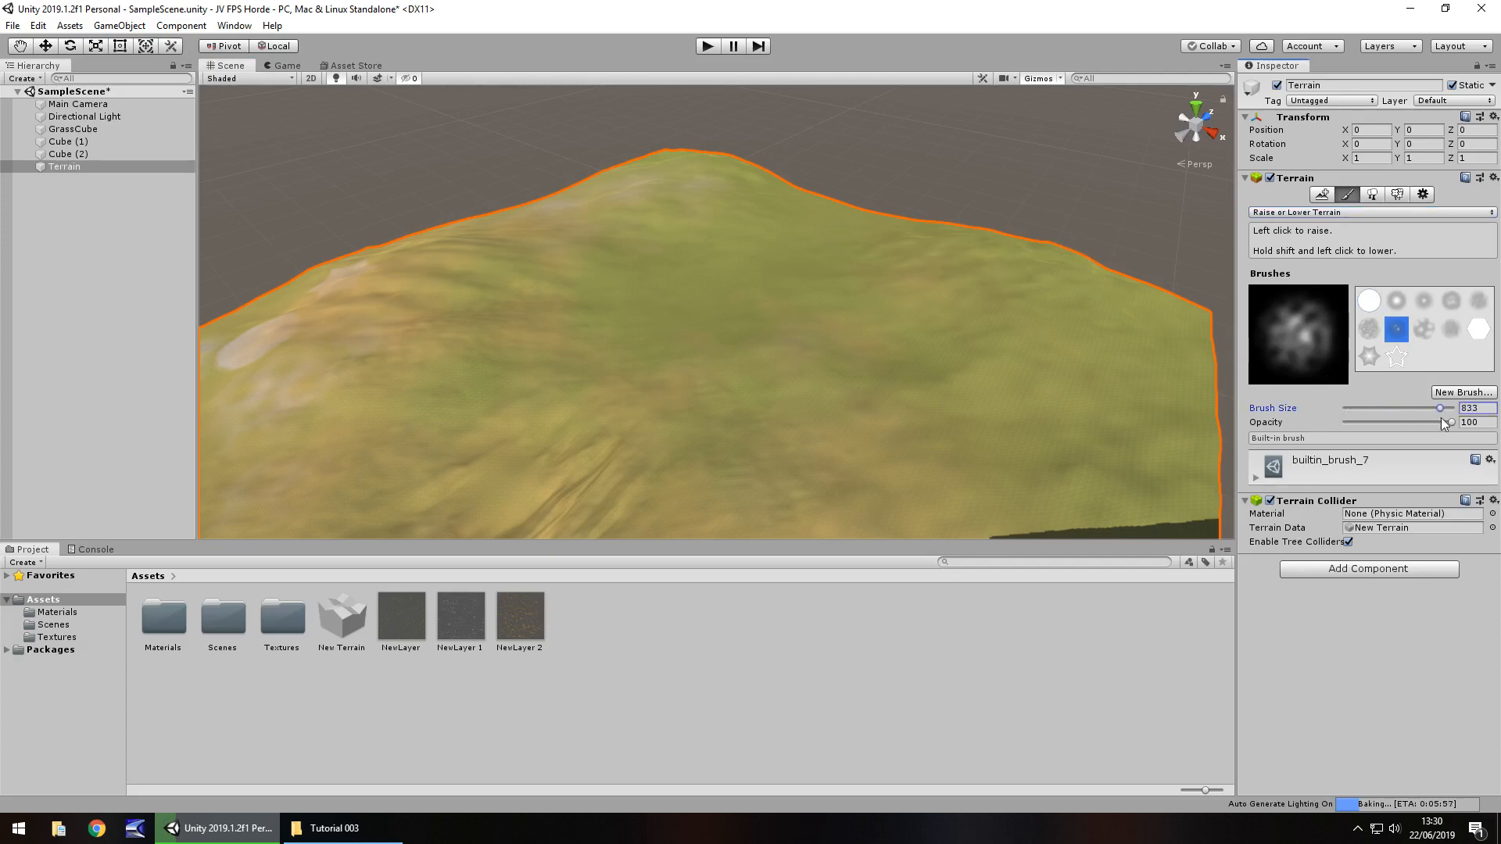
left_click(848, 224)
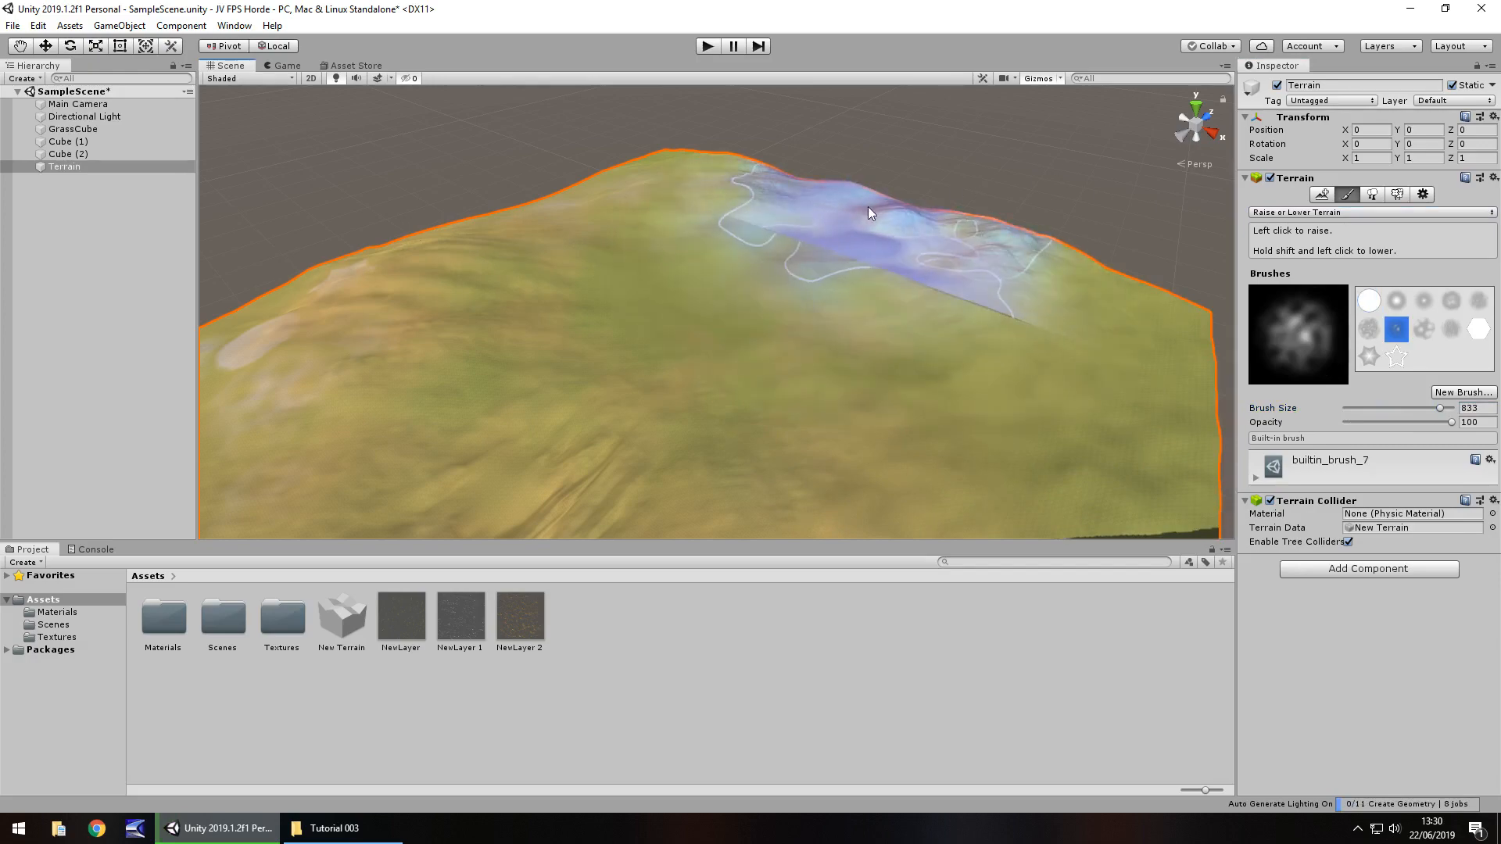
mouse_move(868, 207)
left_mouse_down()
mouse_move(889, 231)
mouse_move(1218, 369)
left_mouse_up()
left_click_drag(626, 302, 701, 286)
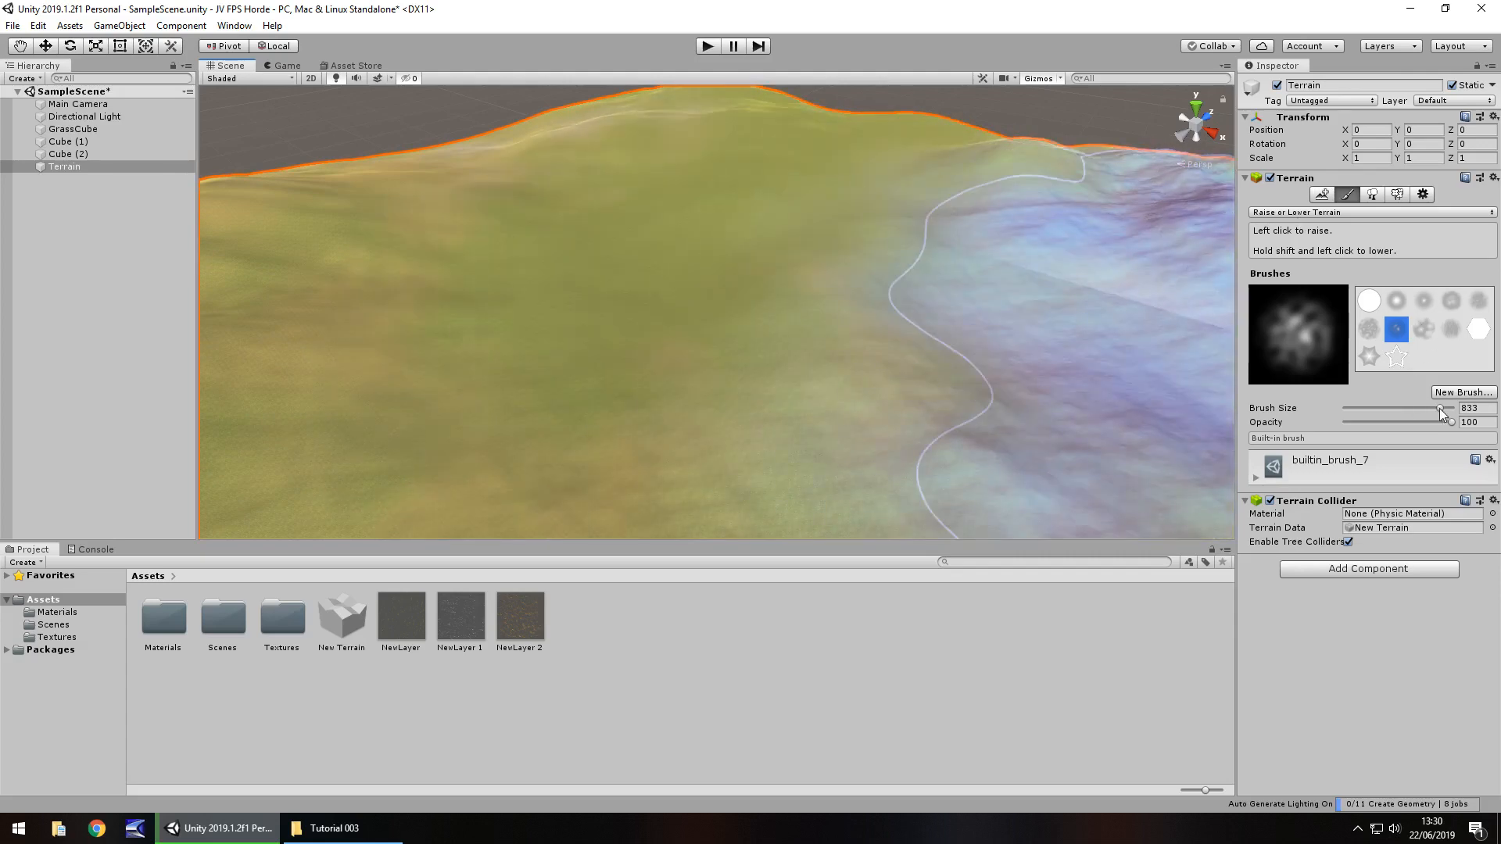
Select builtin_brush_5, reduce the brush size to 275 and raise a rugged mound near the far edge of the terrain
left_click(1479, 301)
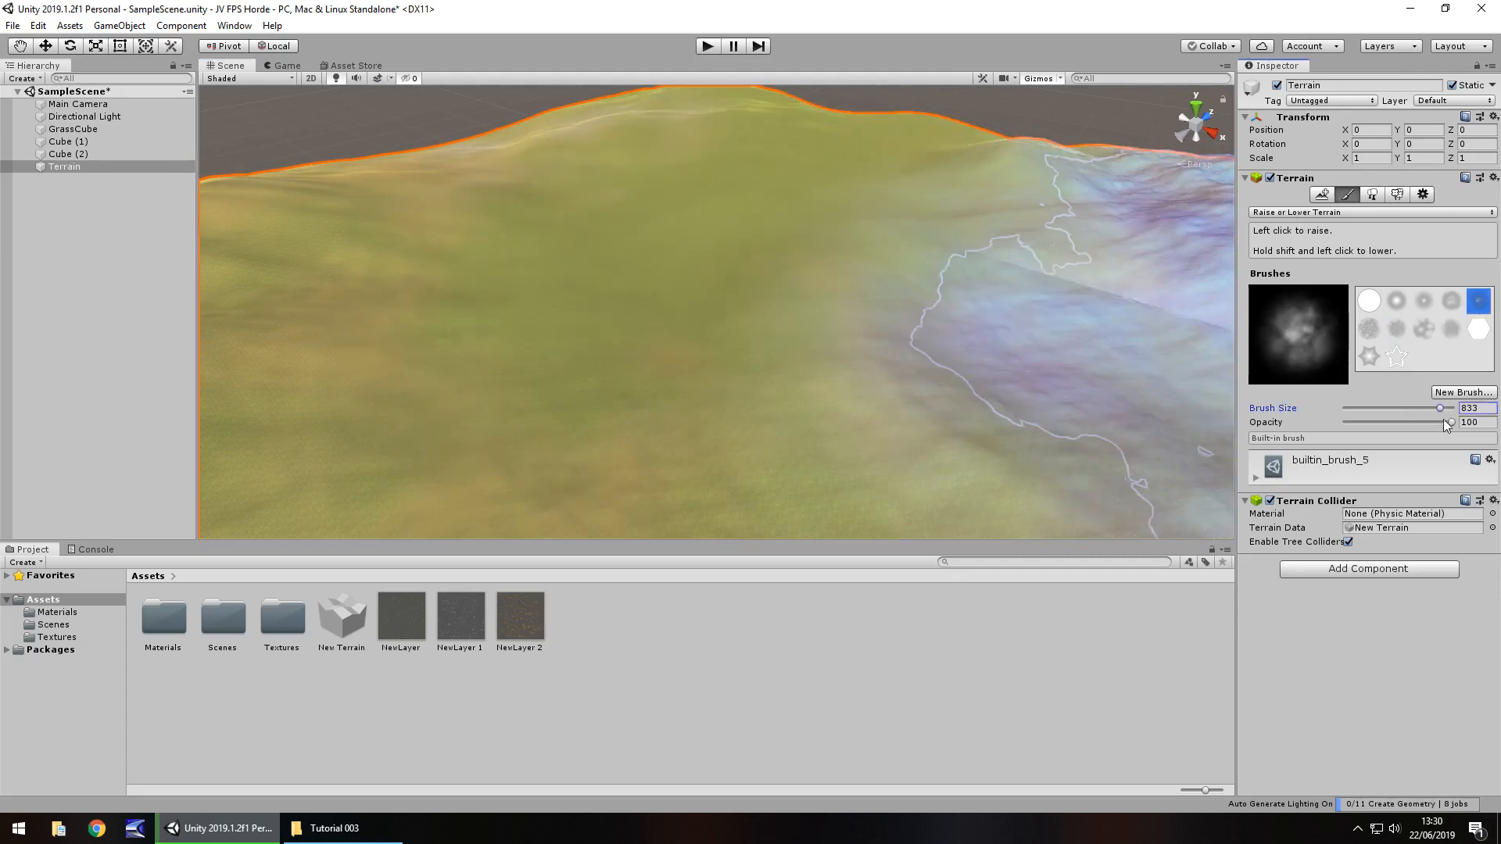
mouse_move(1440, 407)
left_mouse_down()
mouse_move(1391, 421)
mouse_move(1377, 408)
left_mouse_up()
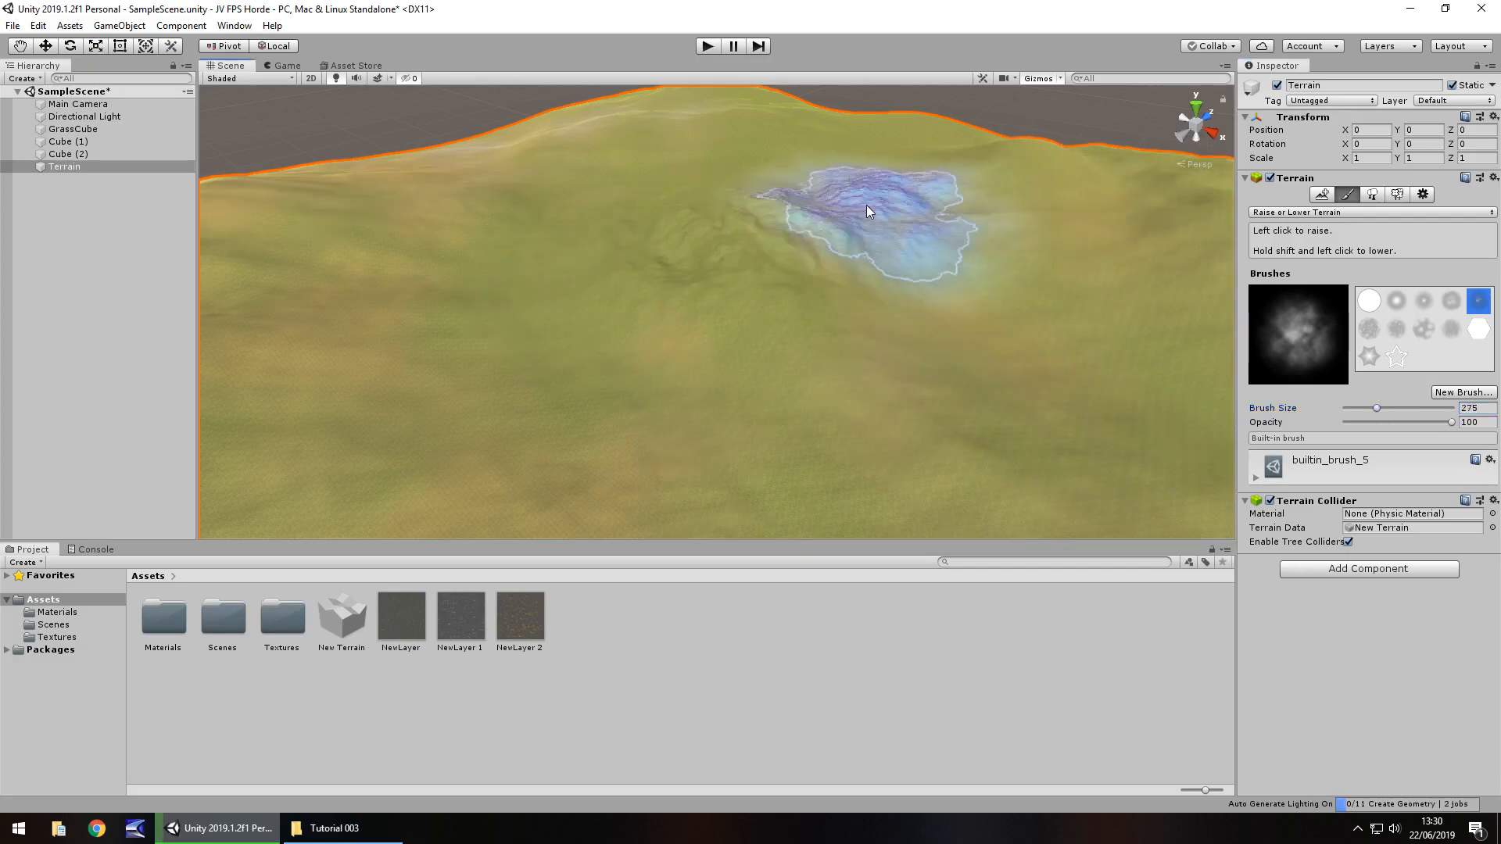
left_click_drag(866, 204, 866, 205)
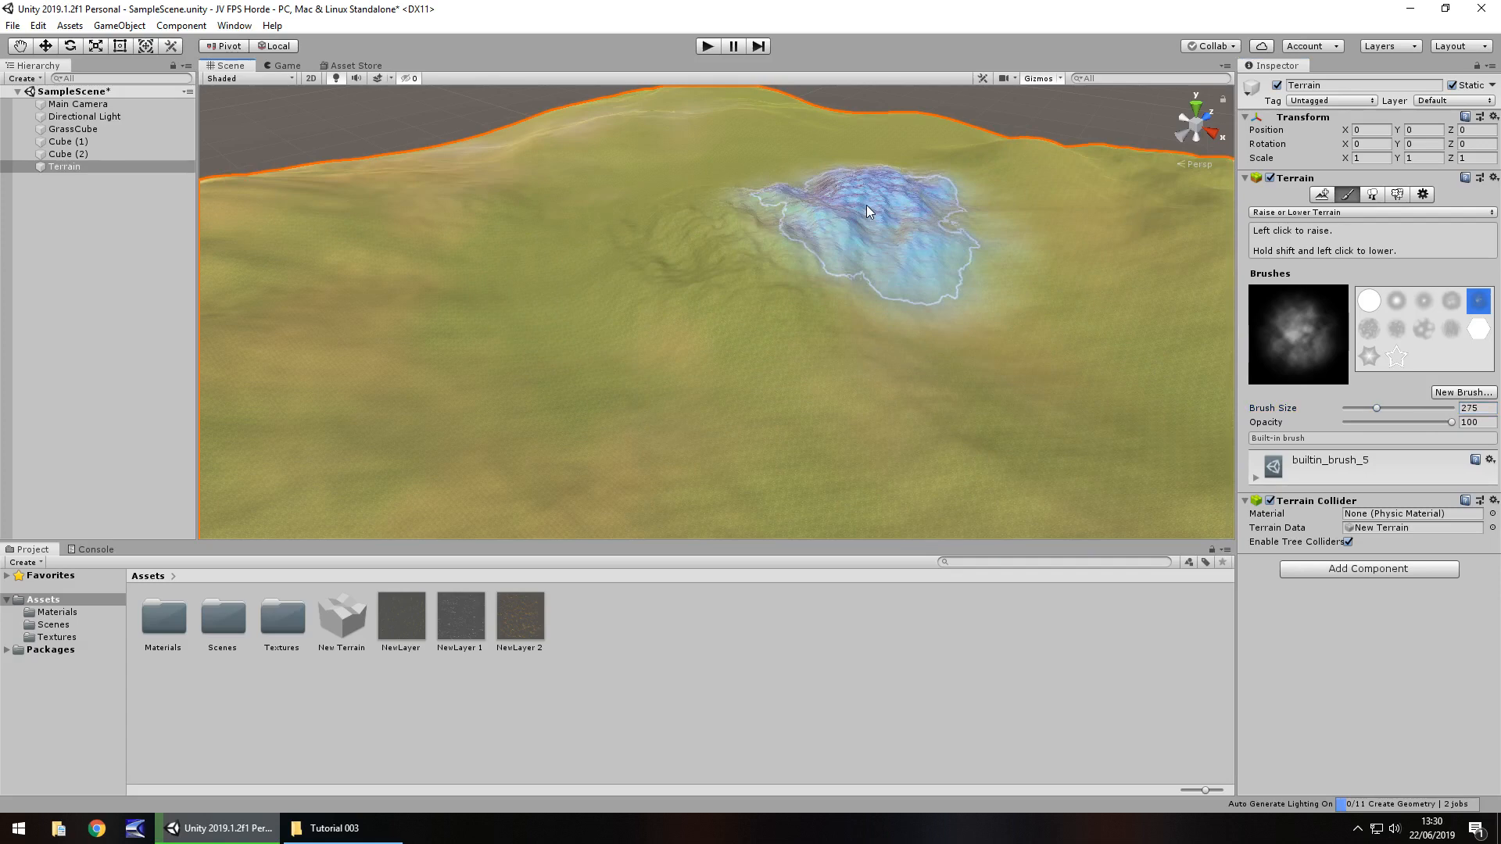
right_click_drag(866, 204, 673, 242)
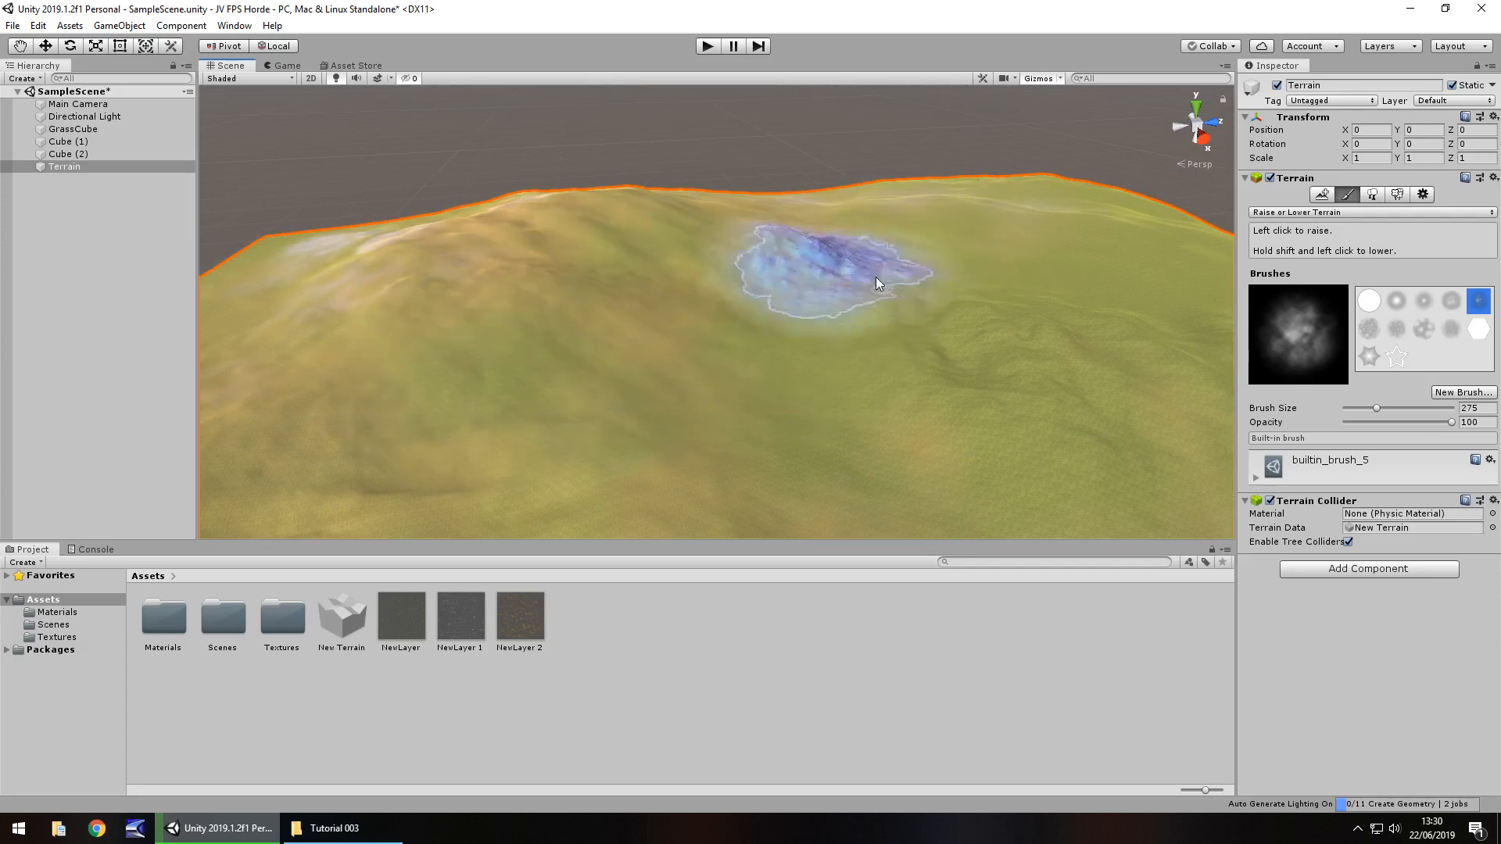
scroll(827, 311, "up", 3)
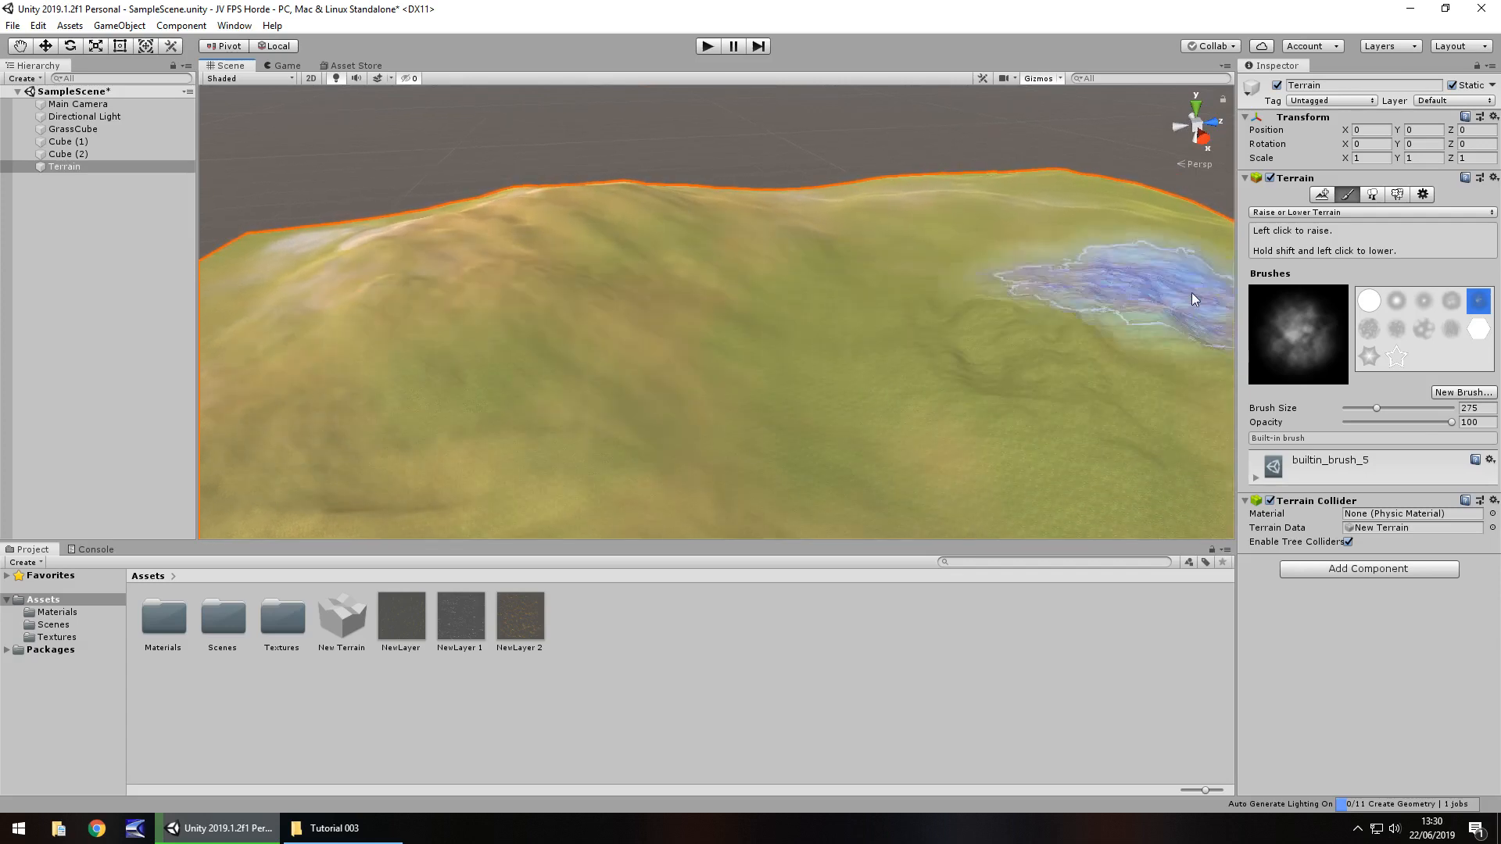
Switch to Paint Texture and paint the brown NewLayer 2 over the large hill
left_click(1350, 214)
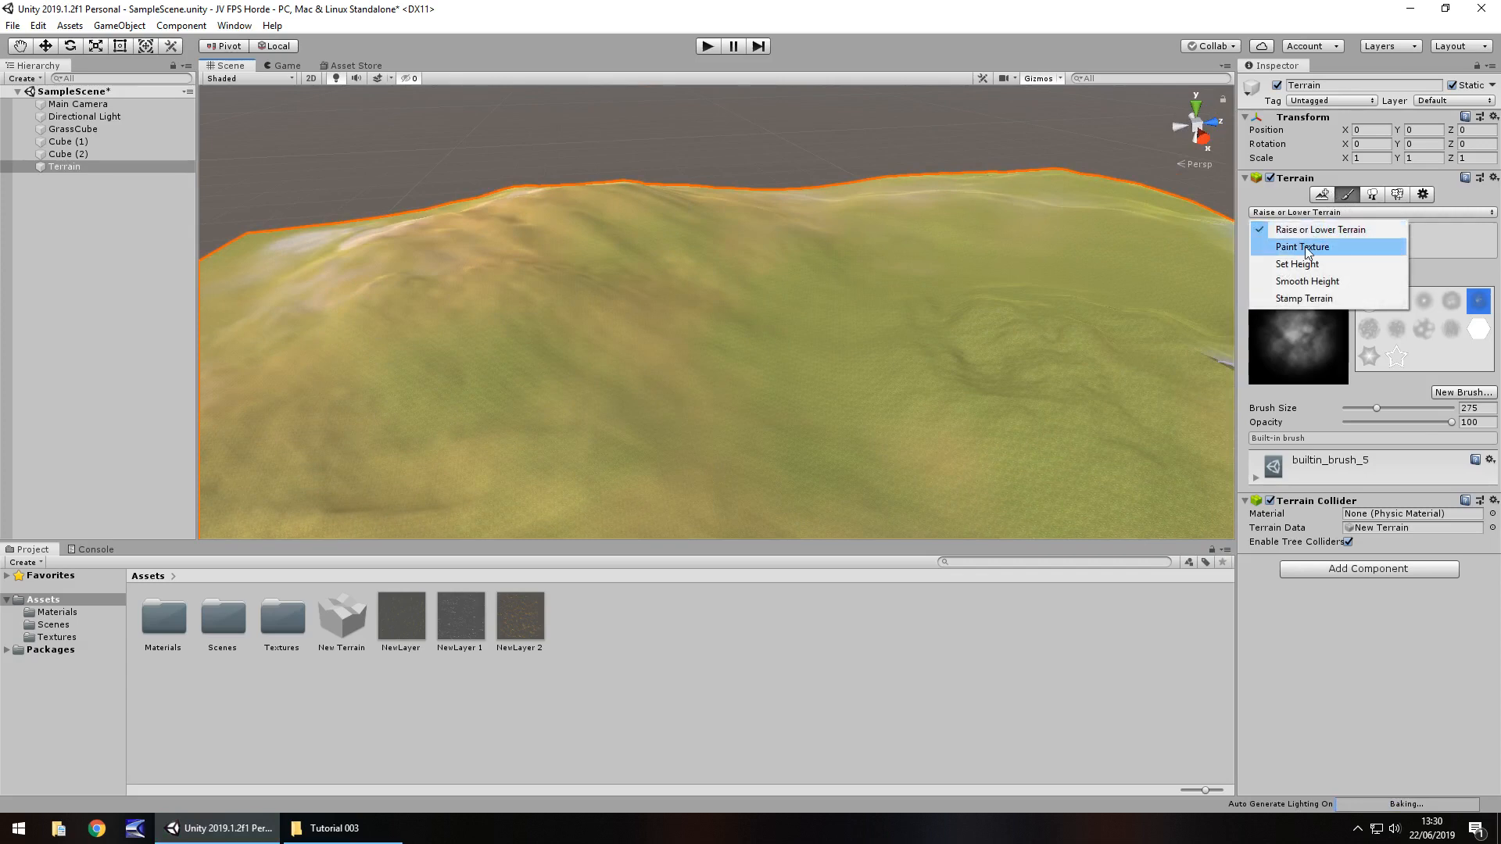
left_click(1303, 247)
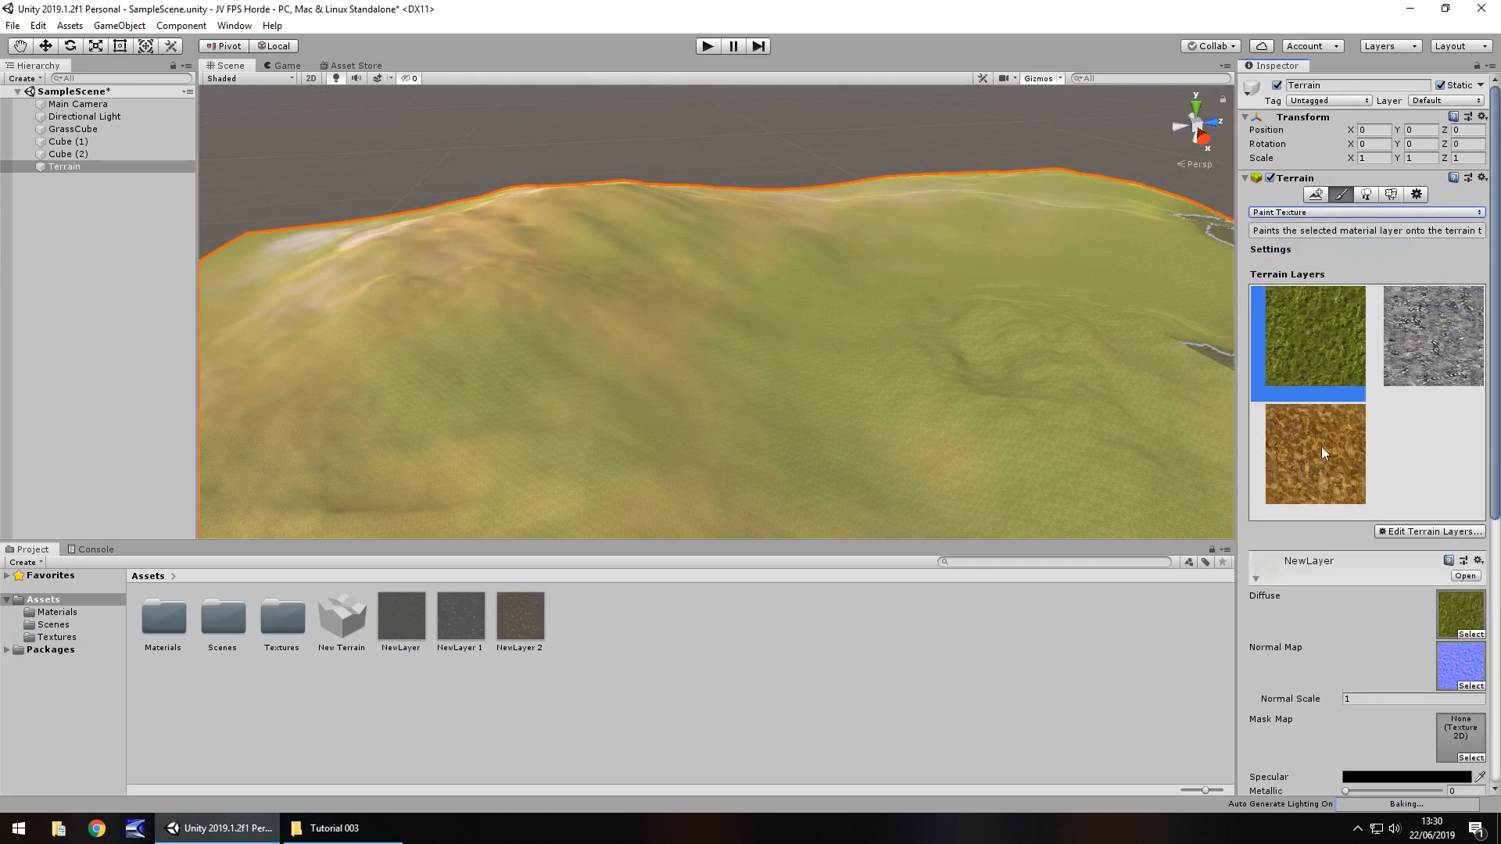
left_click(1302, 466)
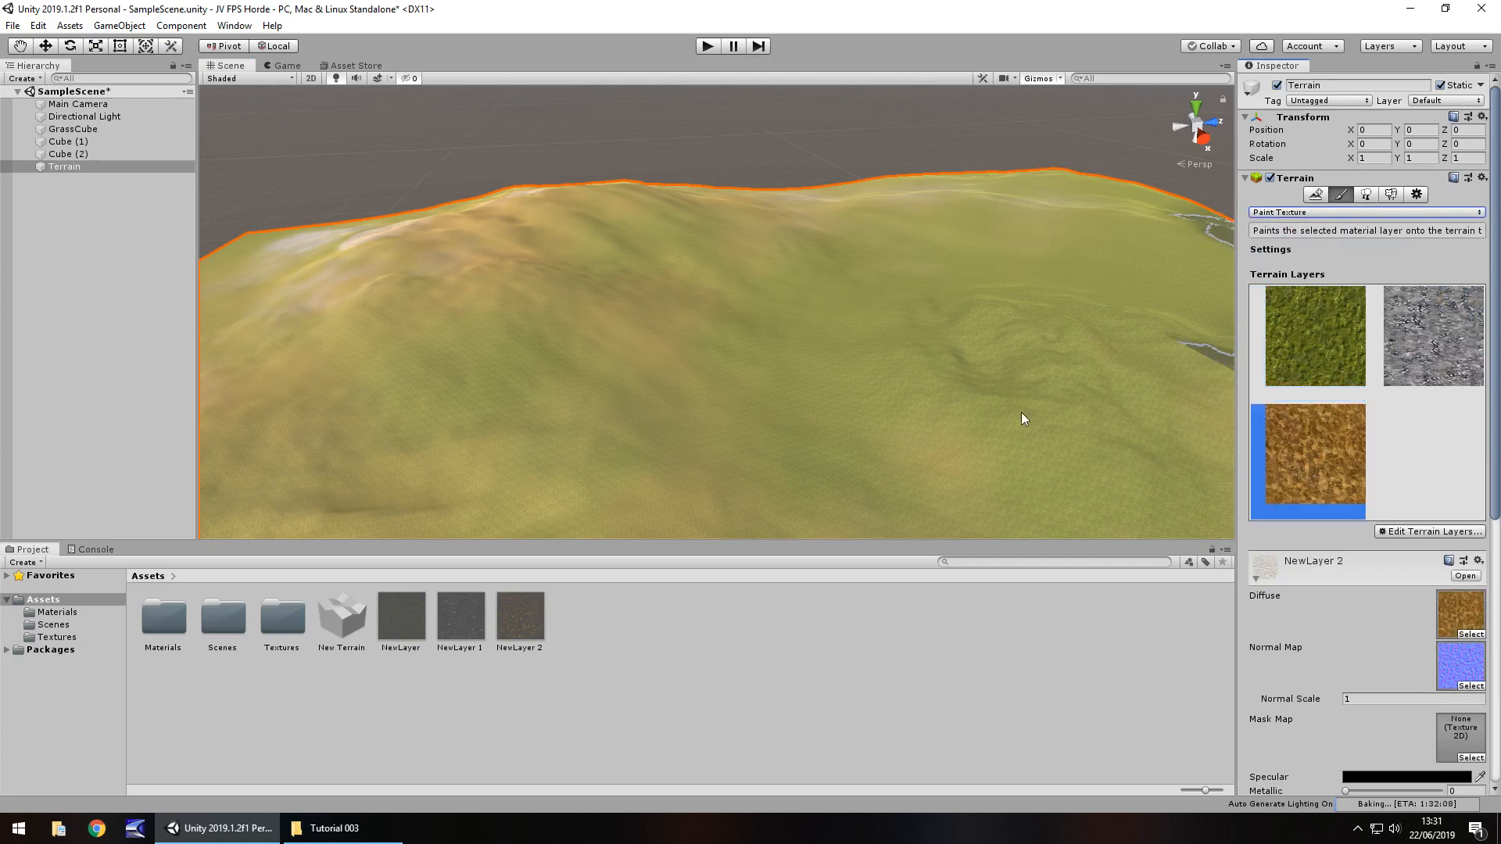
scroll(1372, 616, "down", 5)
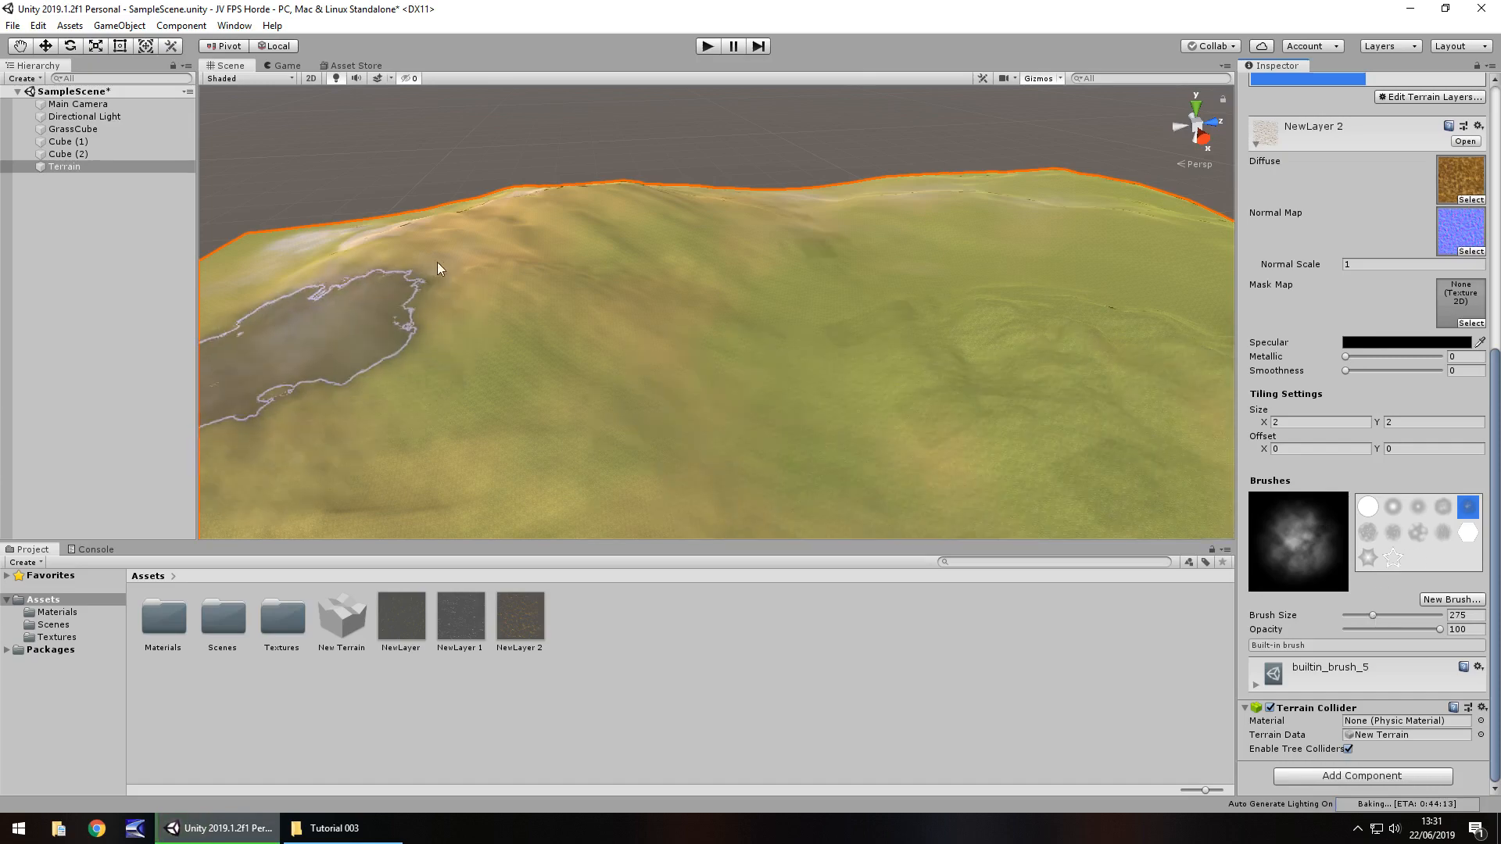
mouse_move(438, 263)
left_mouse_down()
mouse_move(496, 247)
mouse_move(498, 228)
mouse_move(466, 237)
mouse_move(451, 277)
mouse_move(574, 224)
mouse_move(474, 261)
left_mouse_up()
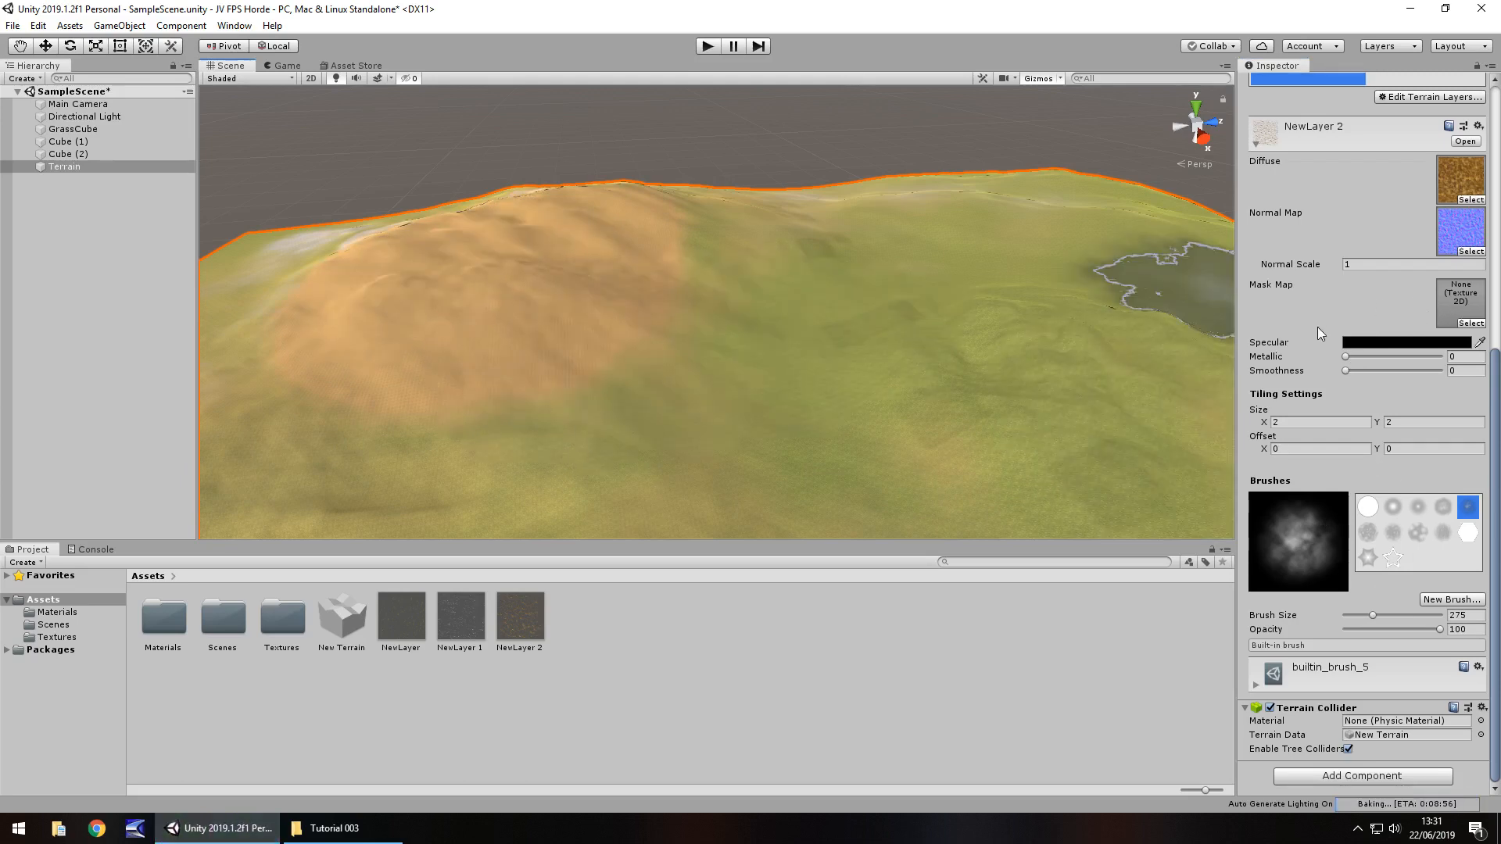
Try a tiling size of X 10 and Y 10 on NewLayer 2
left_click(1306, 422)
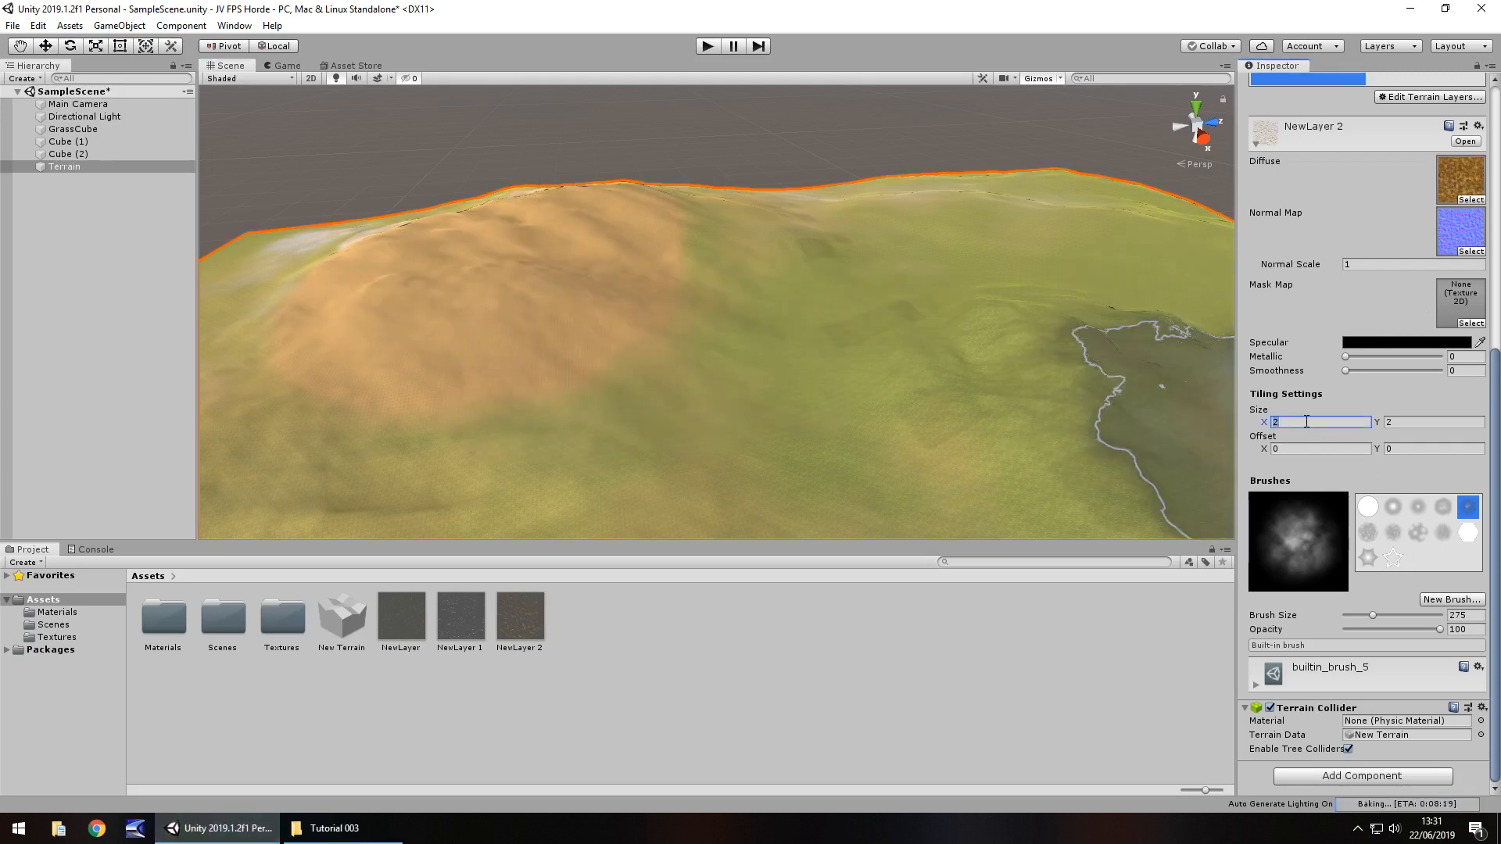
type("10")
left_click(1432, 423)
type("10")
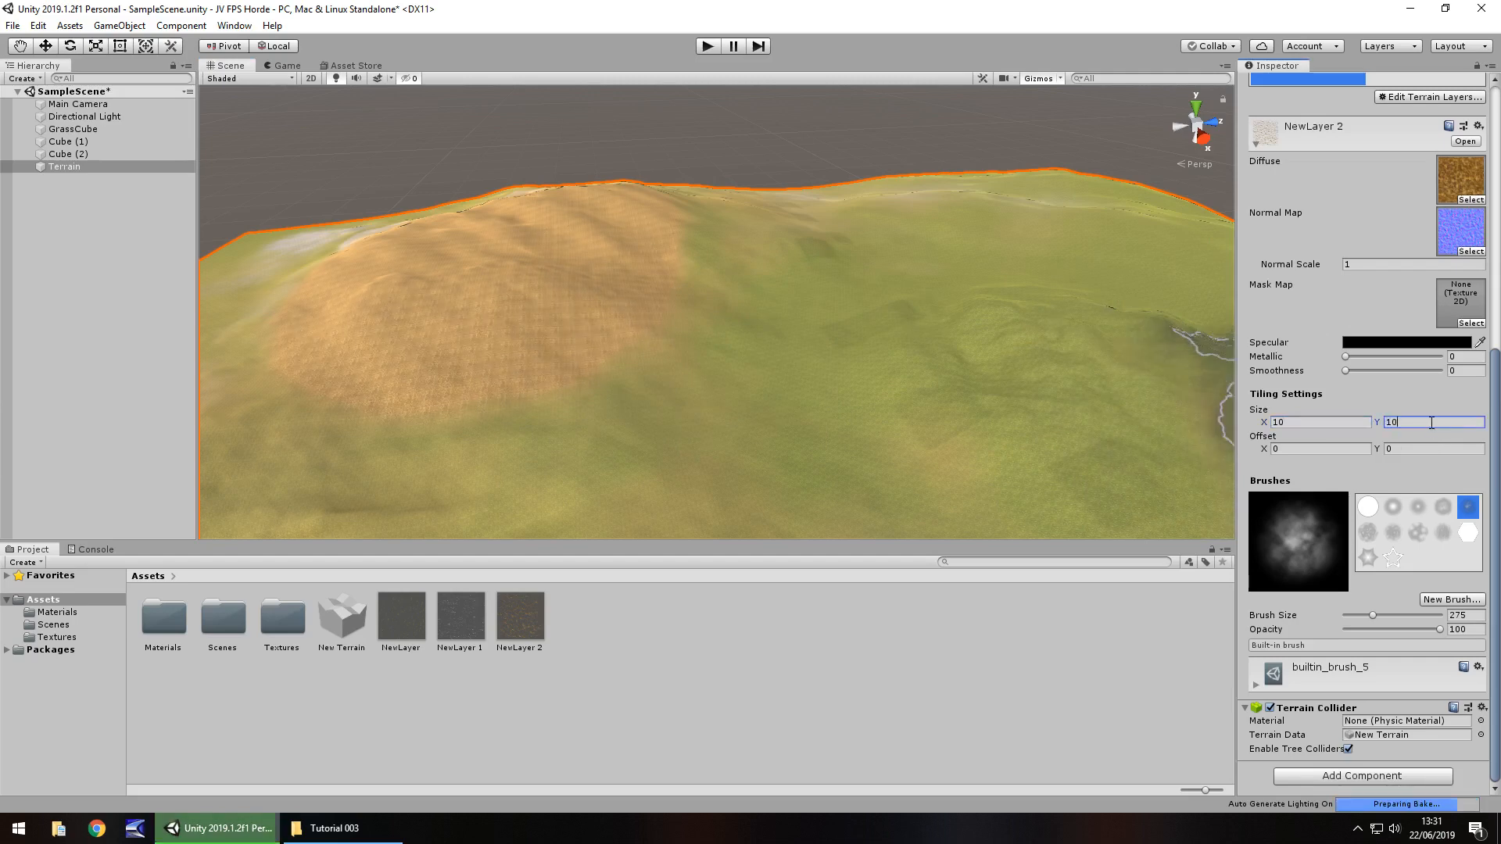
Set the tiling size of NewLayer 2 to X 5 and Y 5
left_click_drag(1329, 423, 1255, 422)
type("5")
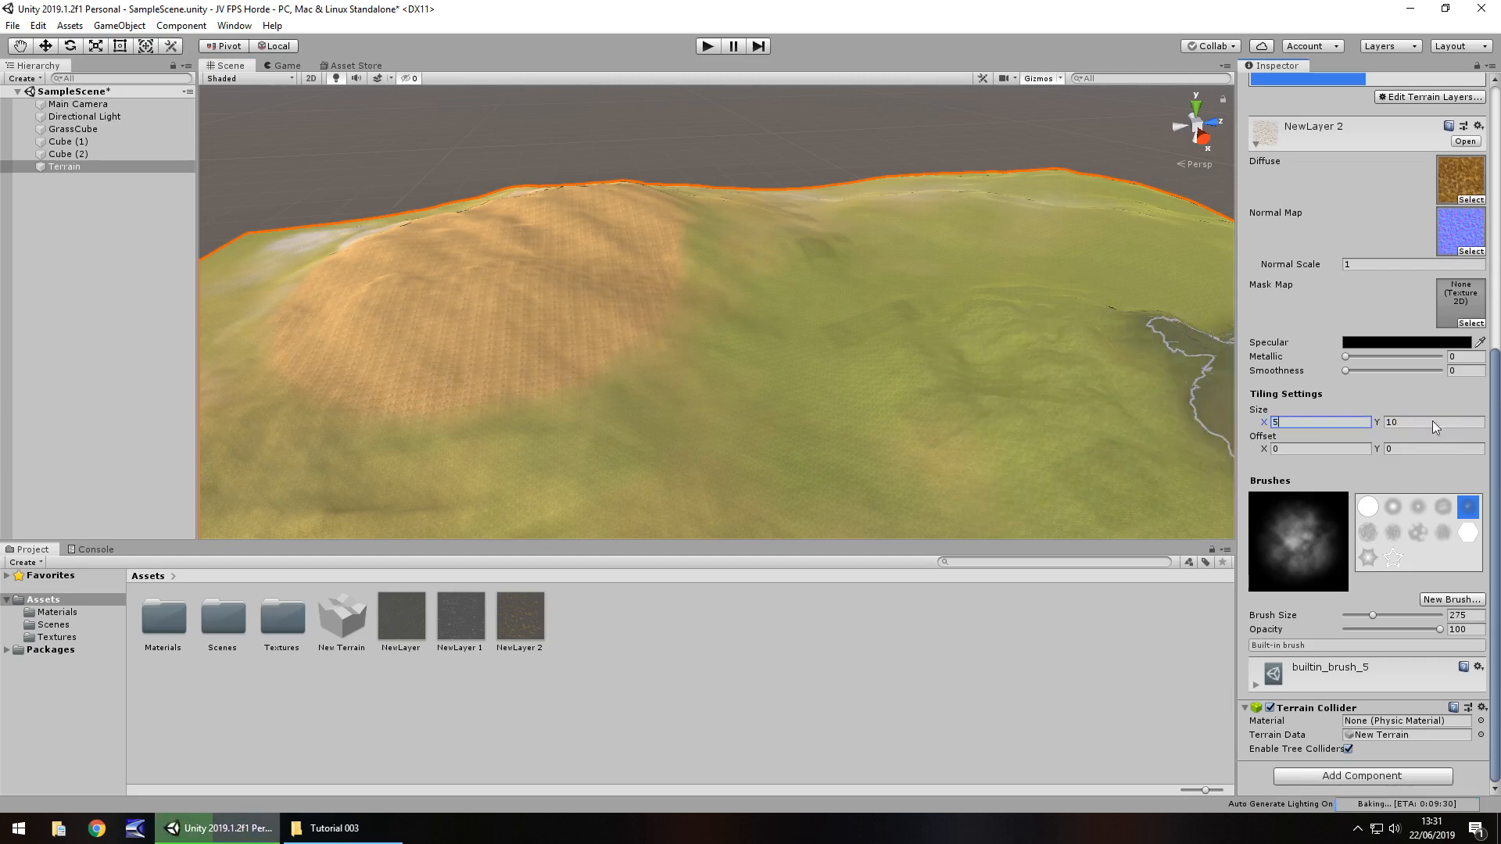
left_click(1432, 422)
type("5")
Try a normal scale of 42.59 on NewLayer 2 and examine the painted ground up close
mouse_move(1304, 266)
left_mouse_down()
mouse_move(64, 275)
mouse_move(781, 278)
mouse_move(875, 245)
mouse_move(1129, 321)
mouse_move(1122, 368)
left_mouse_up()
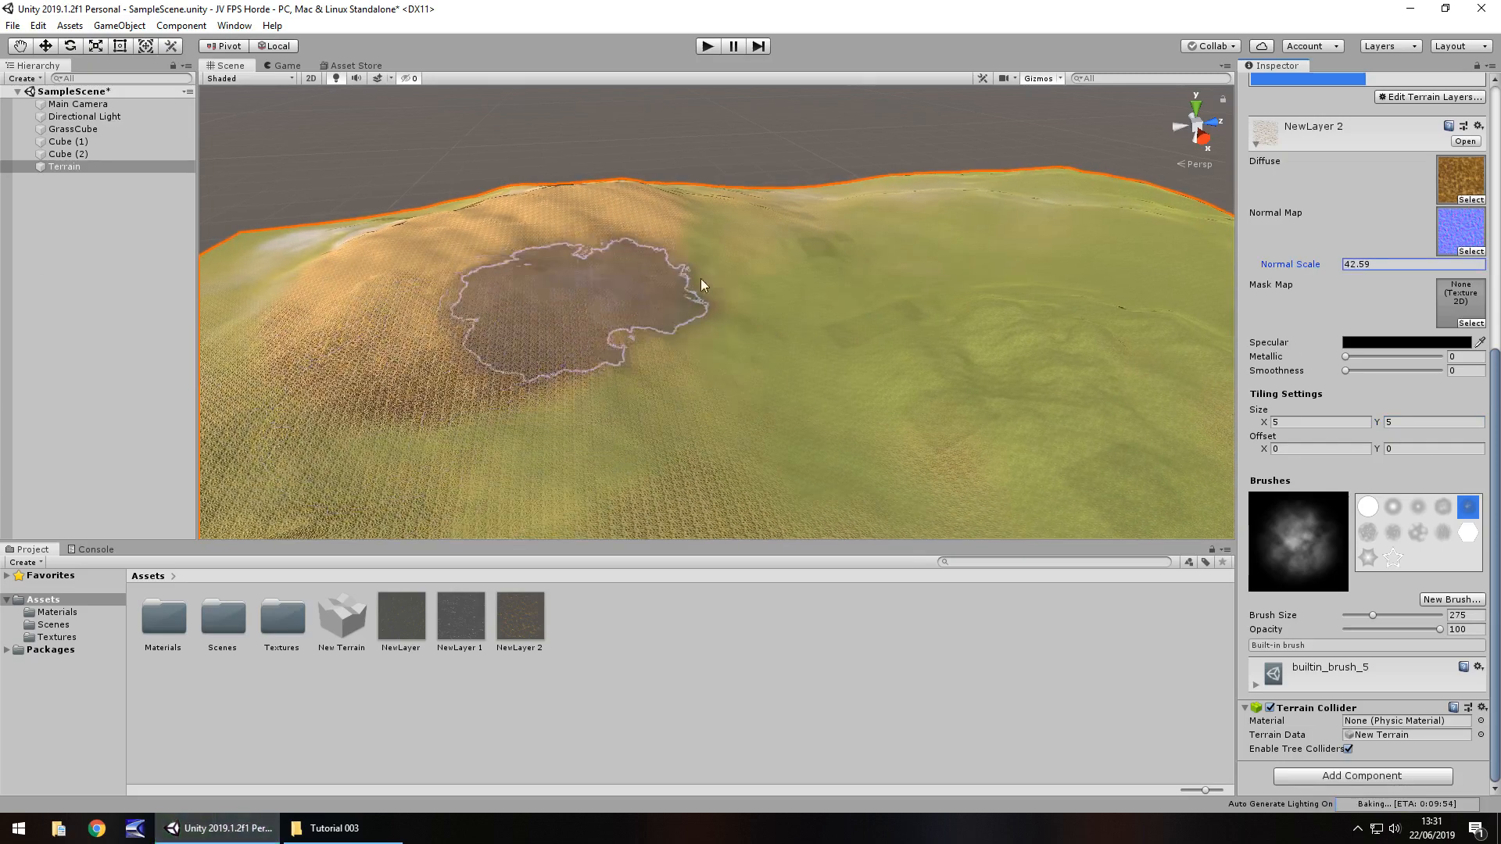
mouse_move(704, 283)
right_mouse_down()
mouse_move(590, 318)
mouse_move(622, 303)
right_mouse_up()
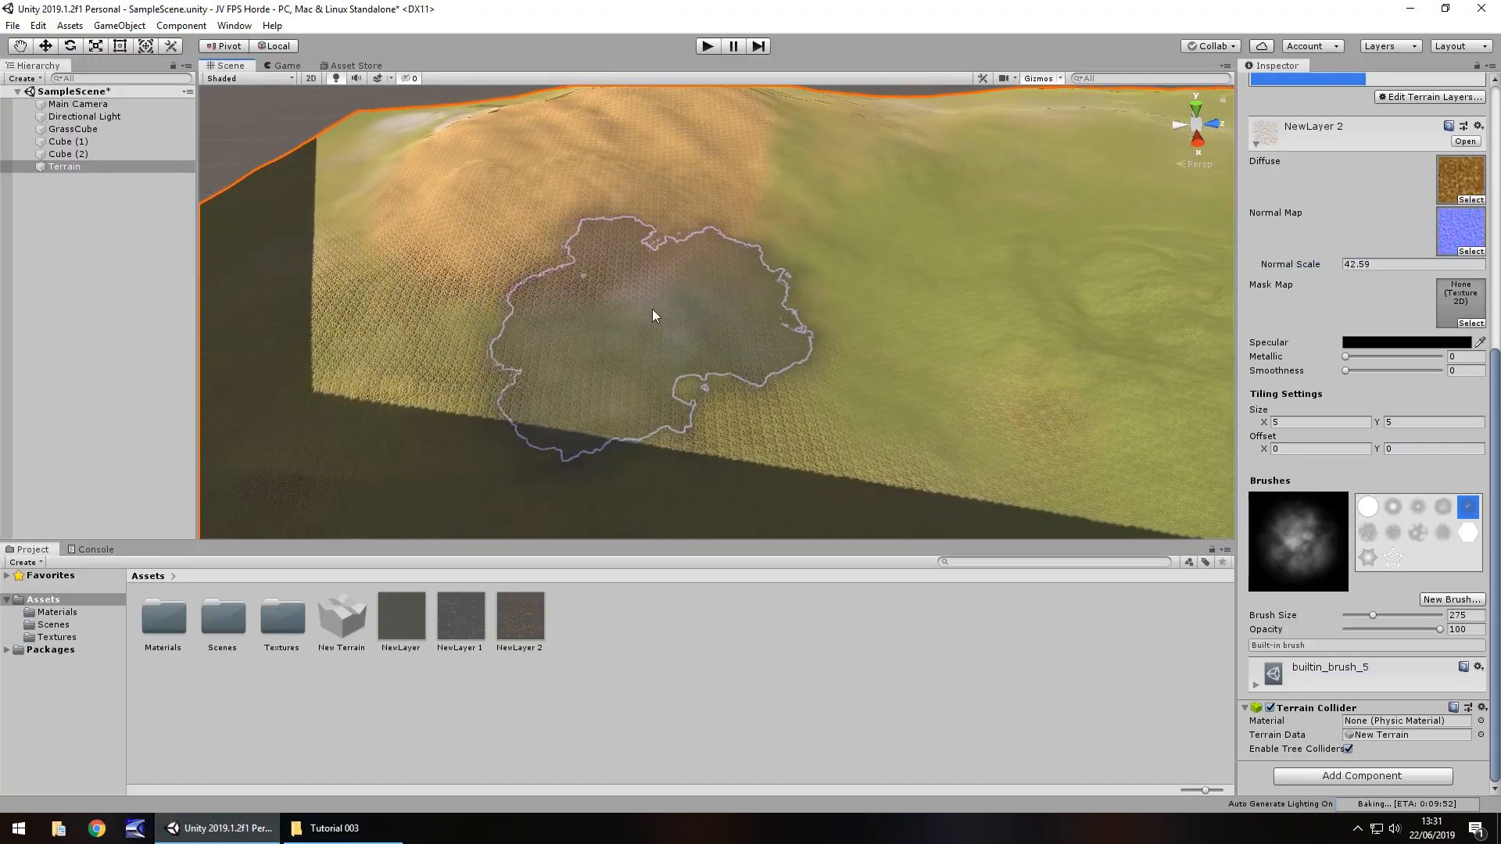
key("Up")
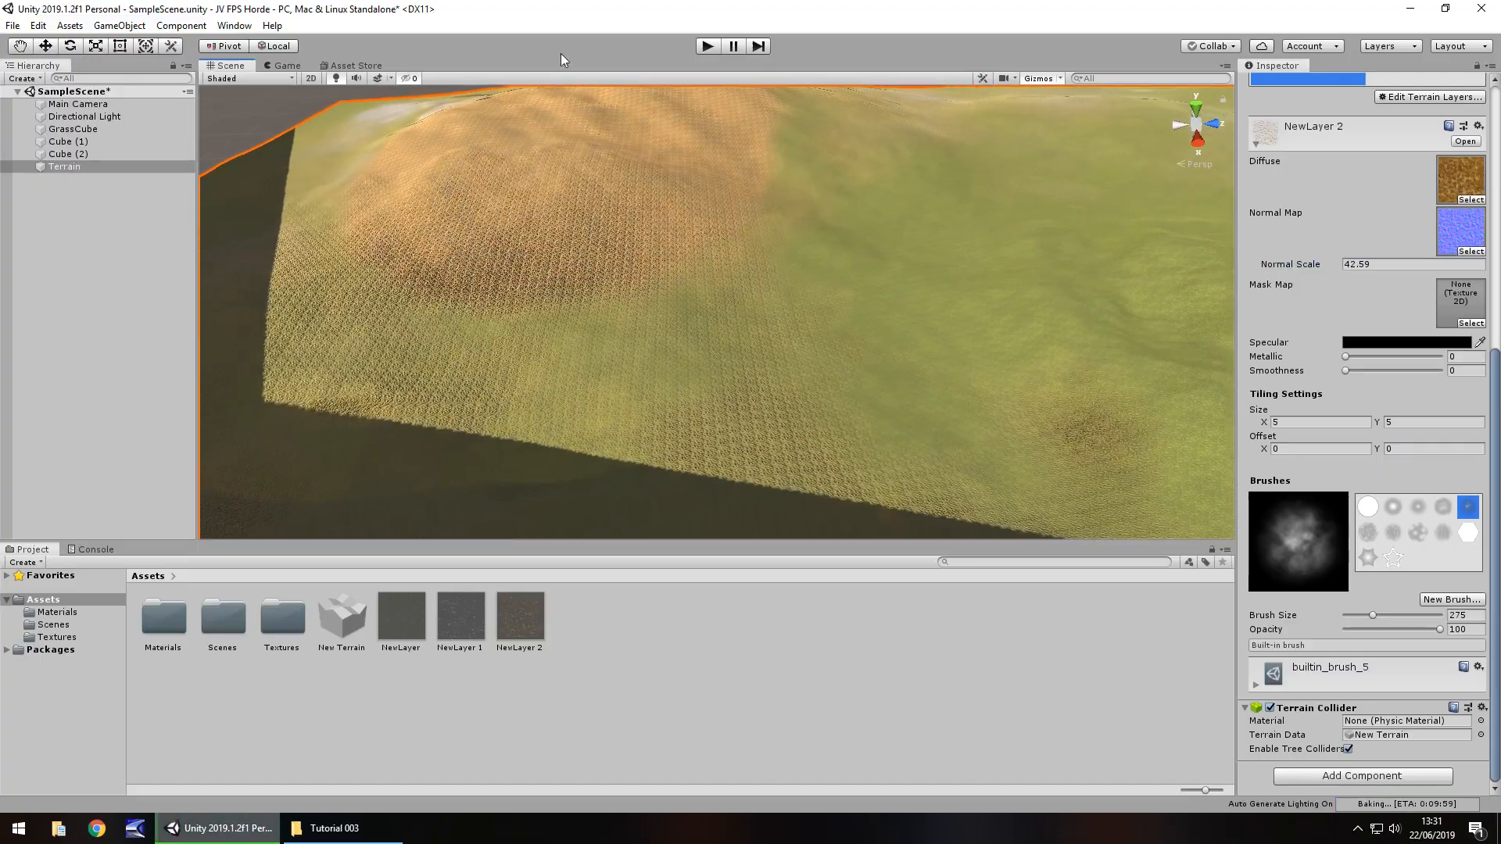
scroll(614, 340, "up", 14)
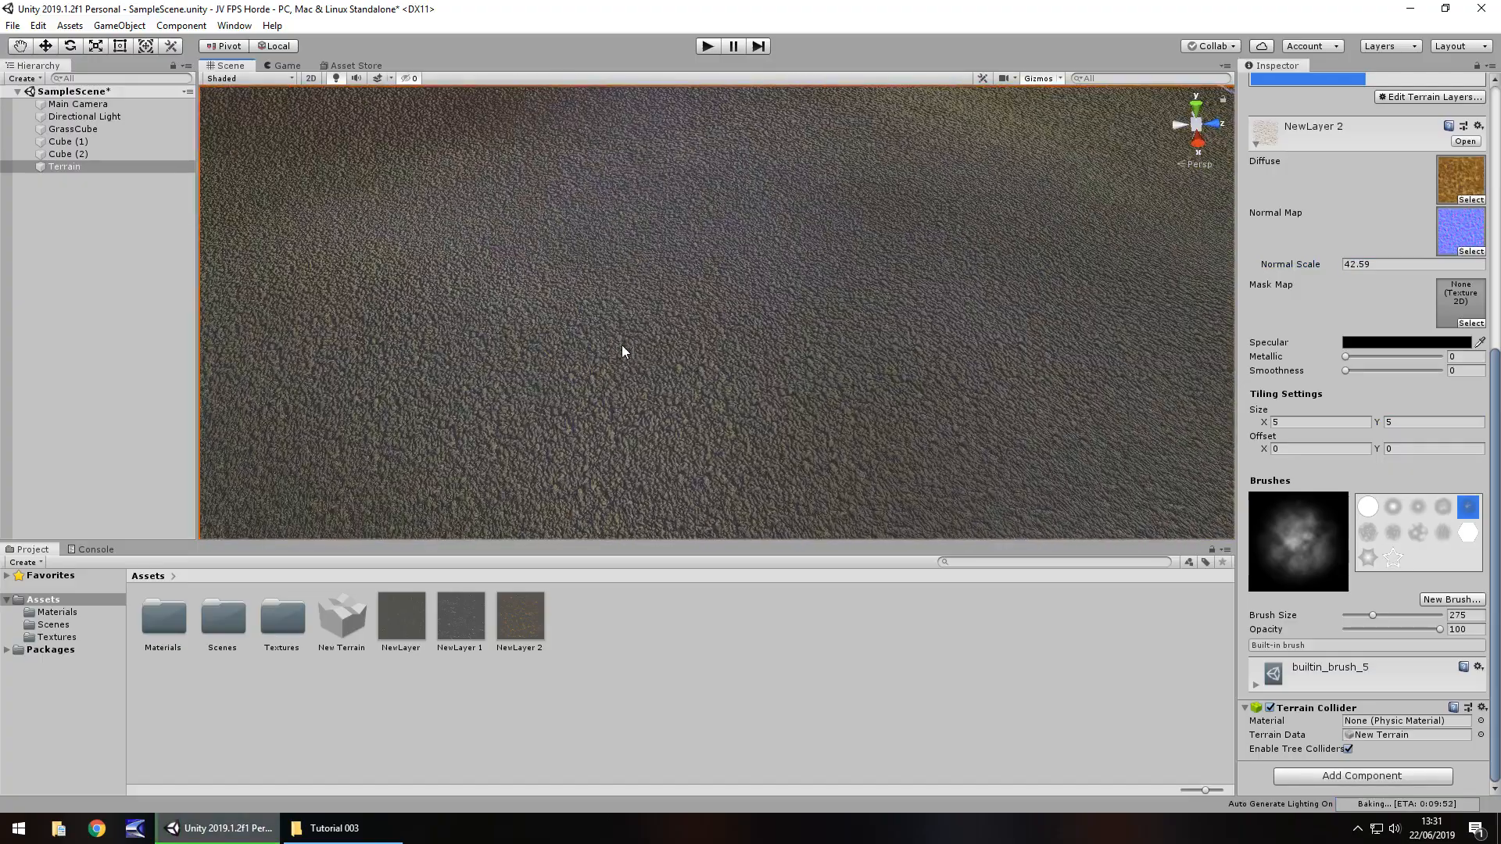
mouse_move(623, 352)
right_mouse_down()
mouse_move(660, 352)
mouse_move(623, 224)
mouse_move(905, 128)
mouse_move(1180, 185)
mouse_move(767, 262)
mouse_move(1160, 325)
mouse_move(1362, 277)
right_mouse_up()
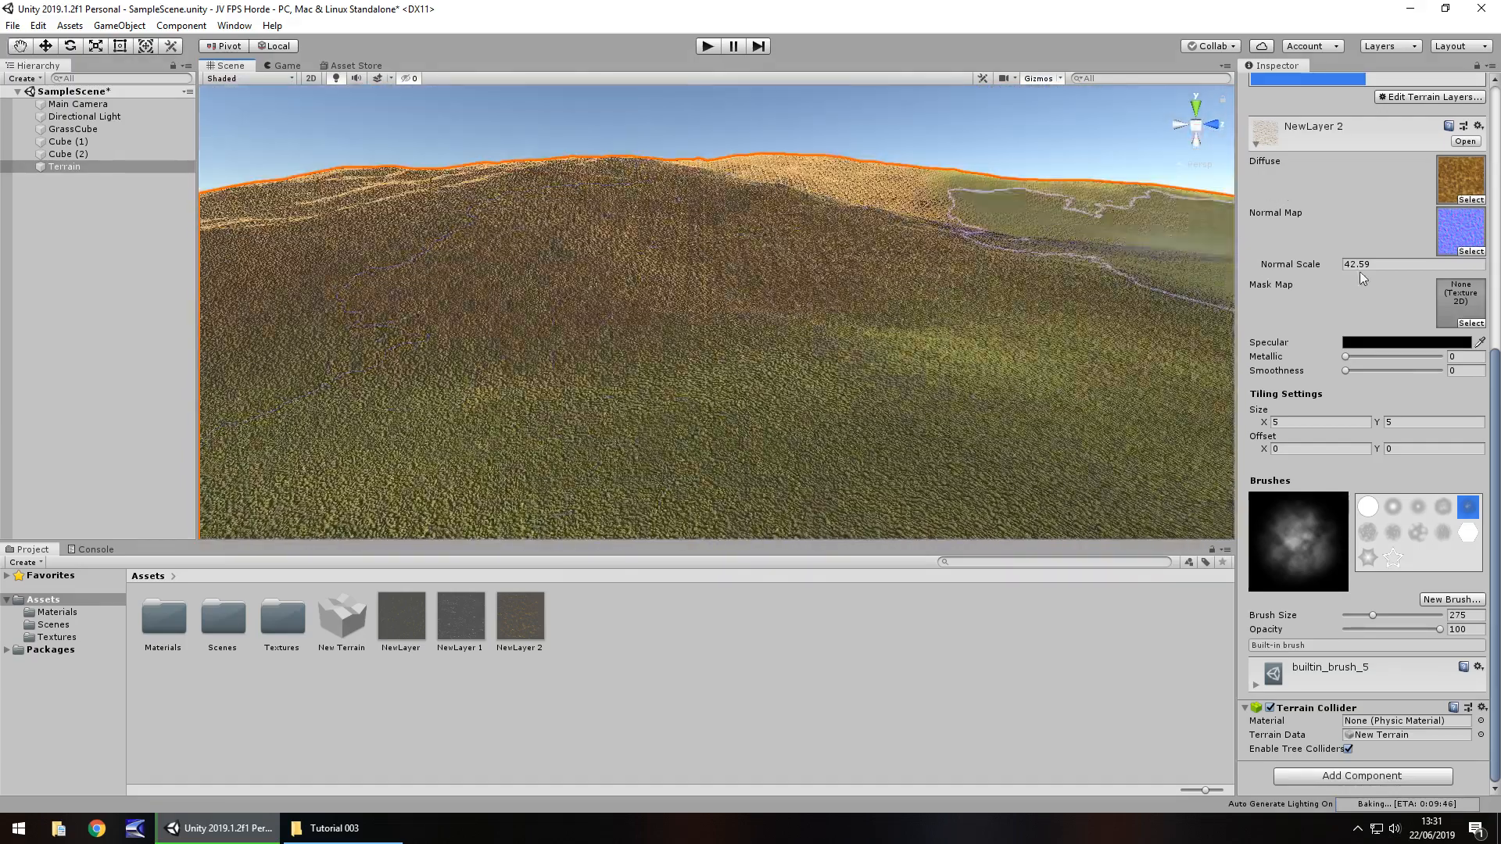
Try a normal scale of 2 on NewLayer 2, and undo the last change
left_click(1386, 264)
type("2")
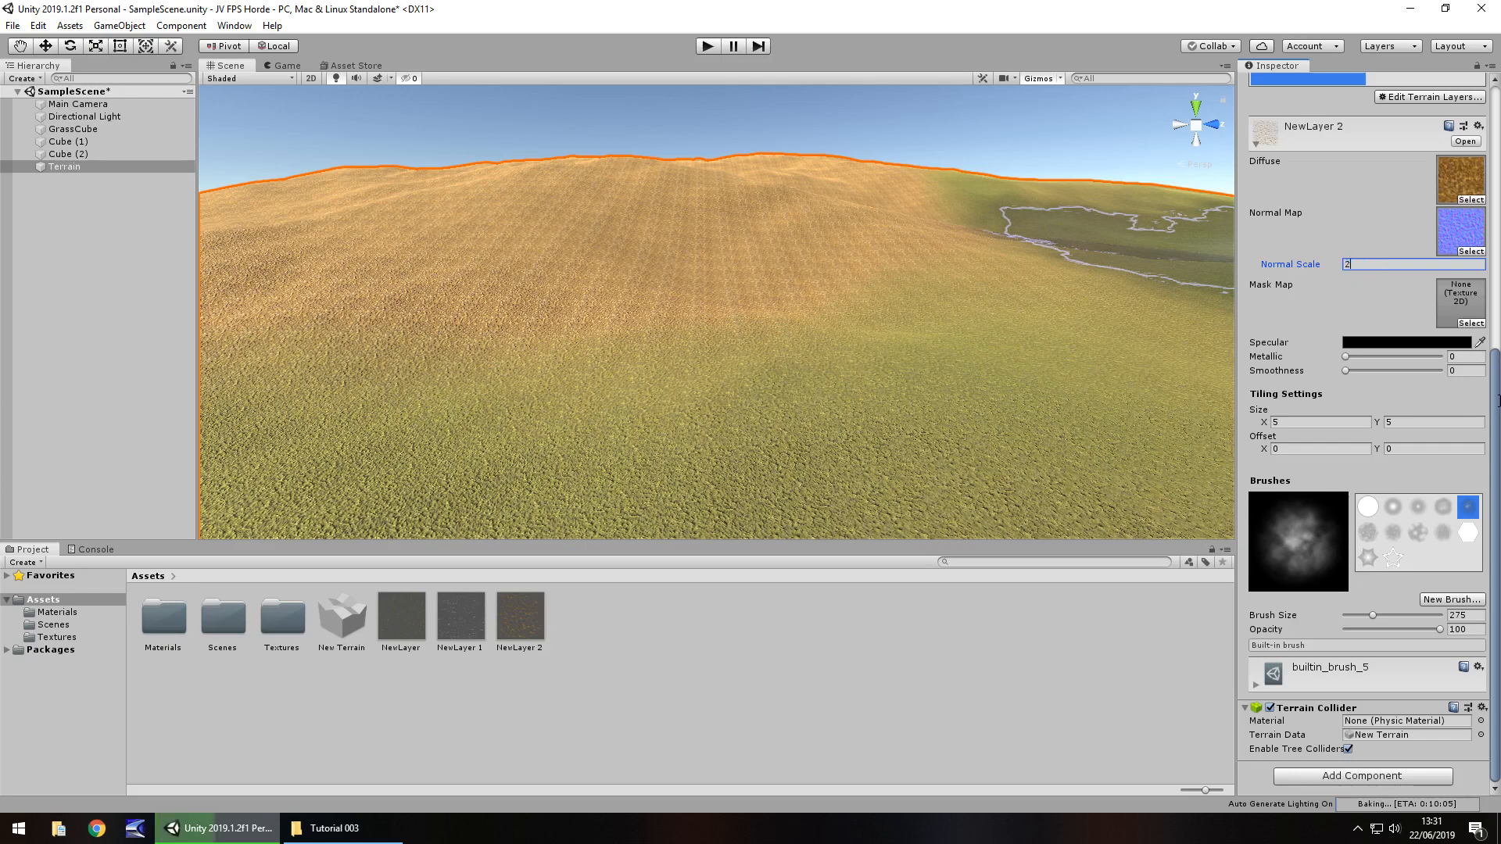
scroll(1499, 400, "up", 8)
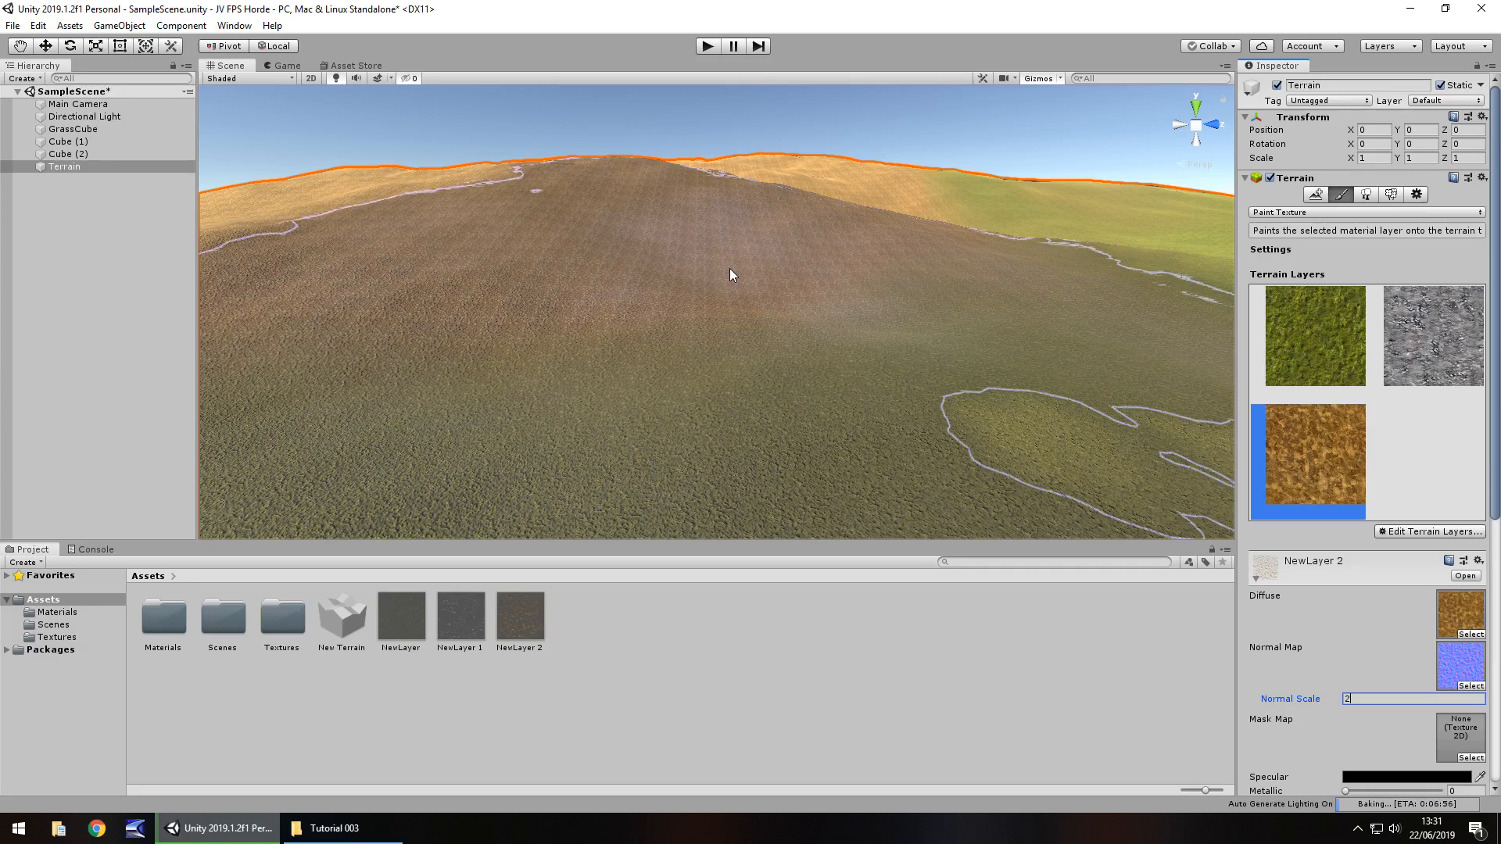
mouse_move(730, 269)
left_mouse_down()
mouse_move(569, 269)
mouse_move(864, 214)
mouse_move(670, 523)
mouse_move(729, 630)
left_mouse_up()
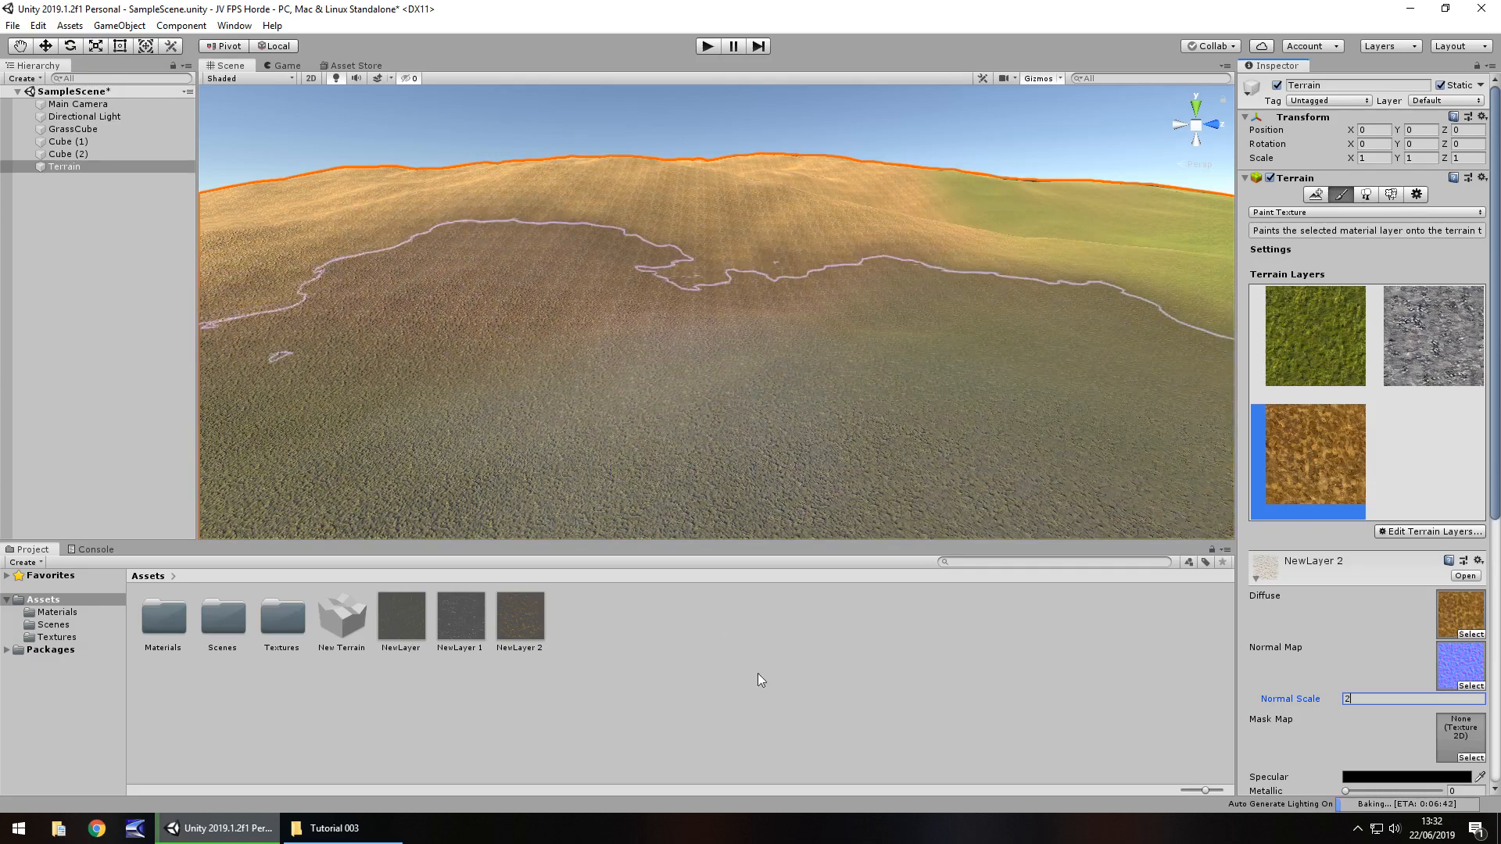
key("ctrl+z")
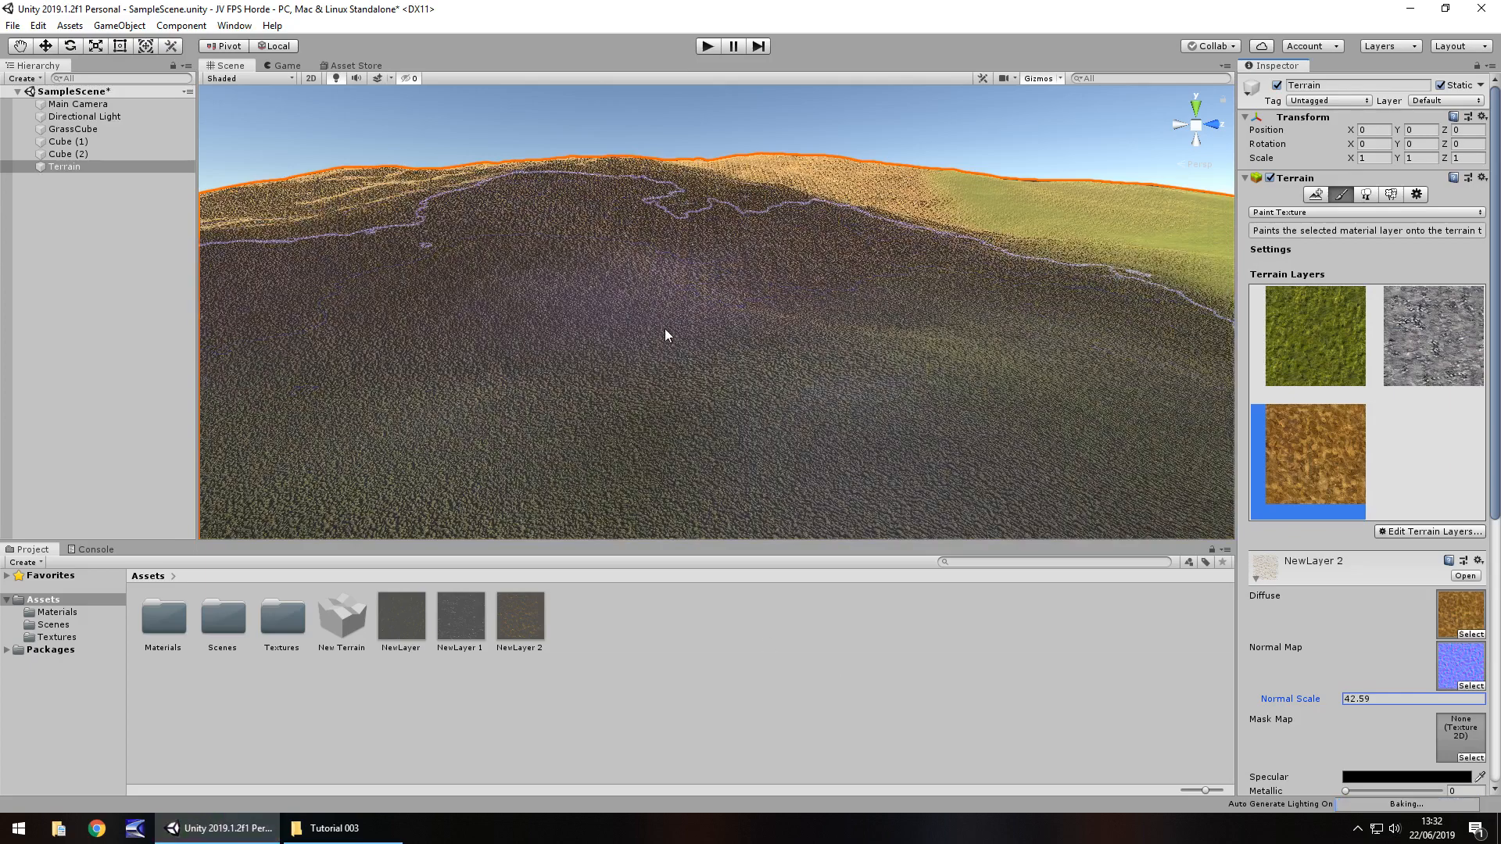
Set the normal scale of NewLayer 2 to 2, deselect the terrain and inspect the textured hill from a distance
left_click(1386, 698)
type("2")
left_click(916, 661)
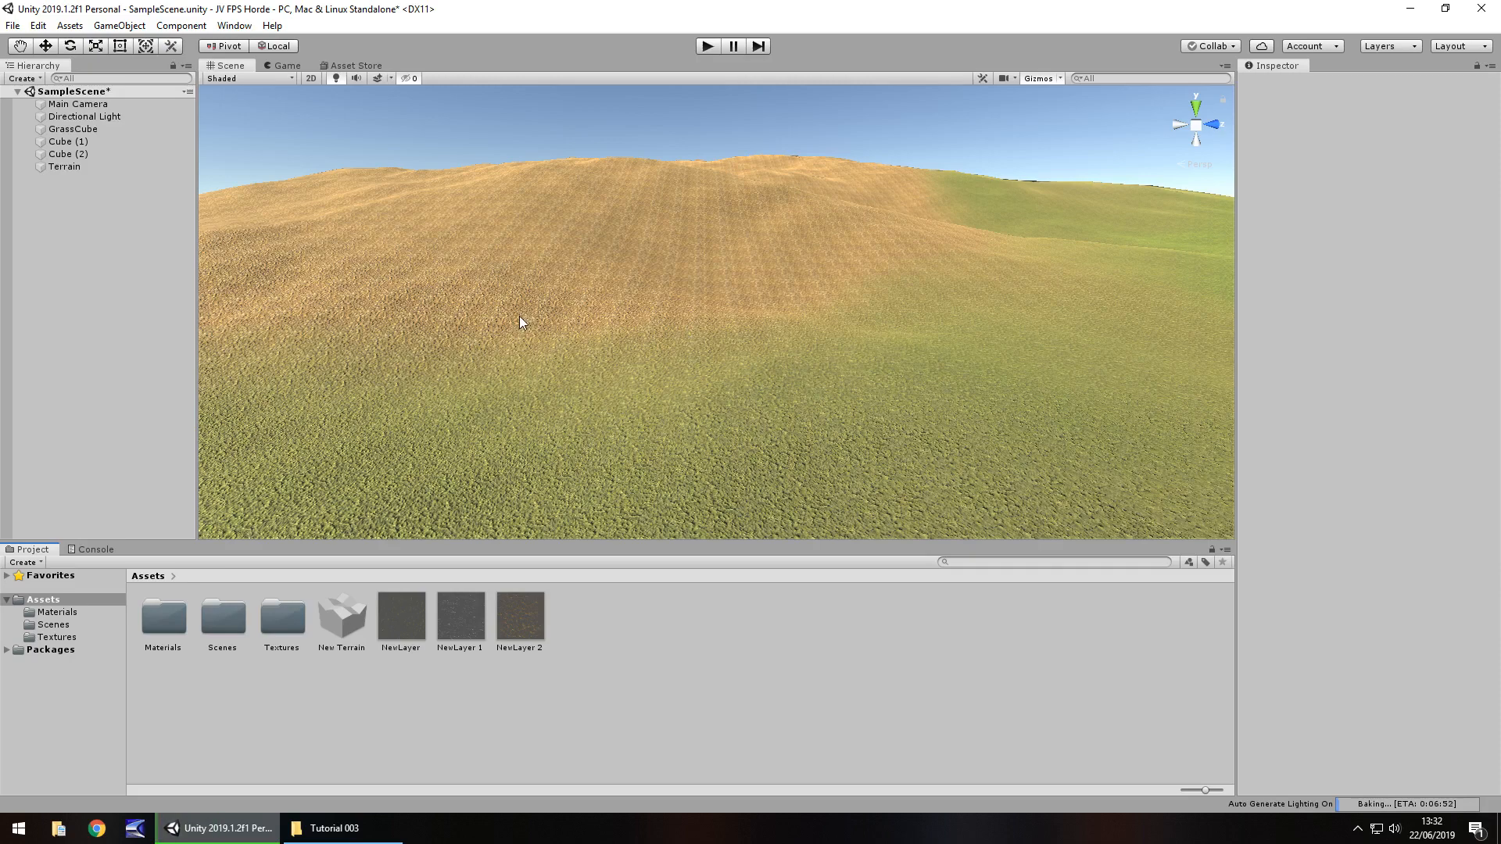
scroll(548, 297, "down", 10)
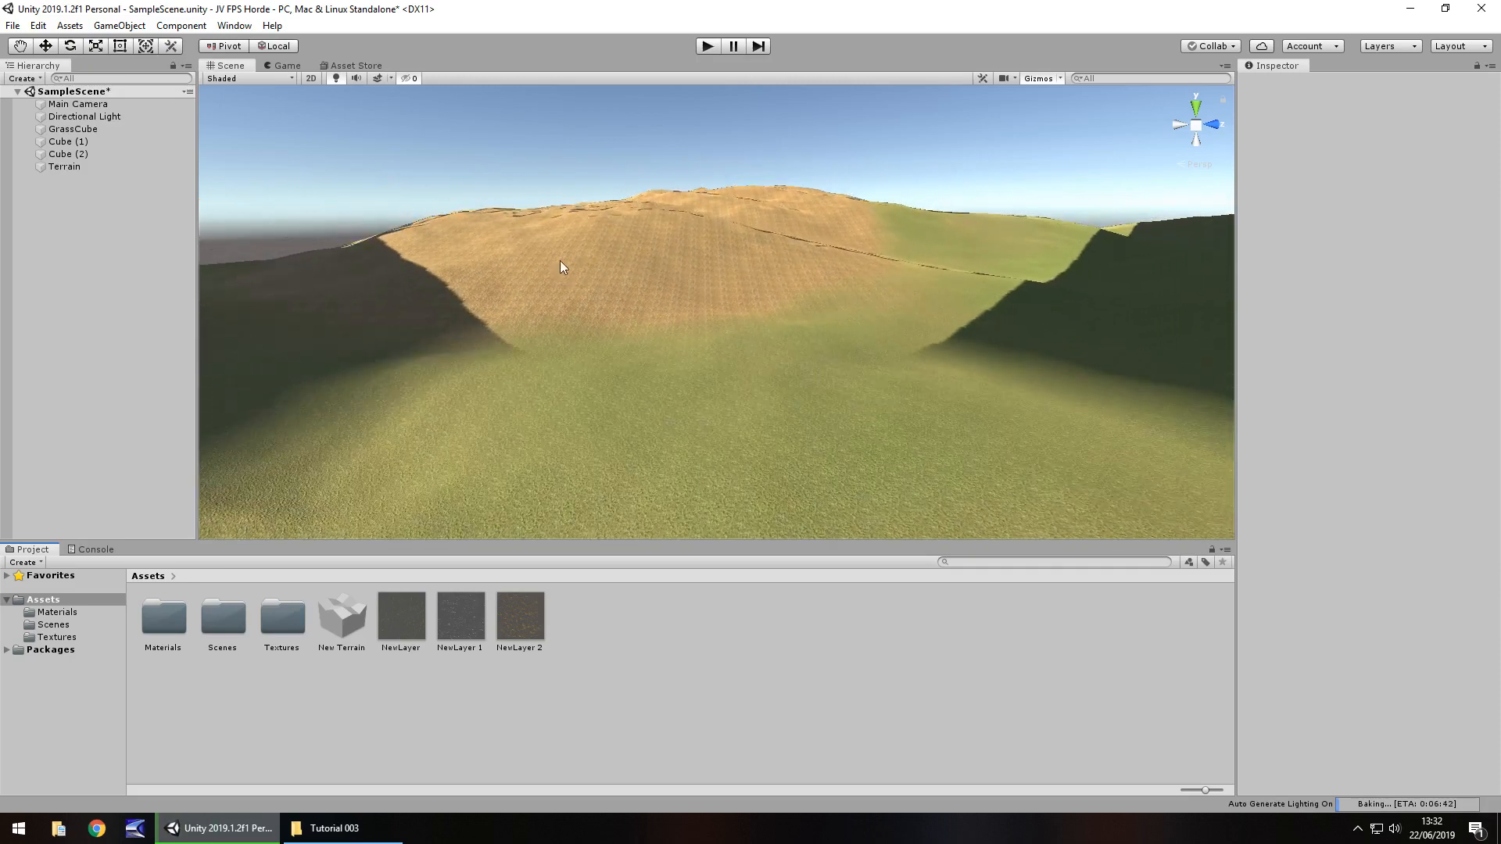
middle_click_drag(731, 272, 704, 512)
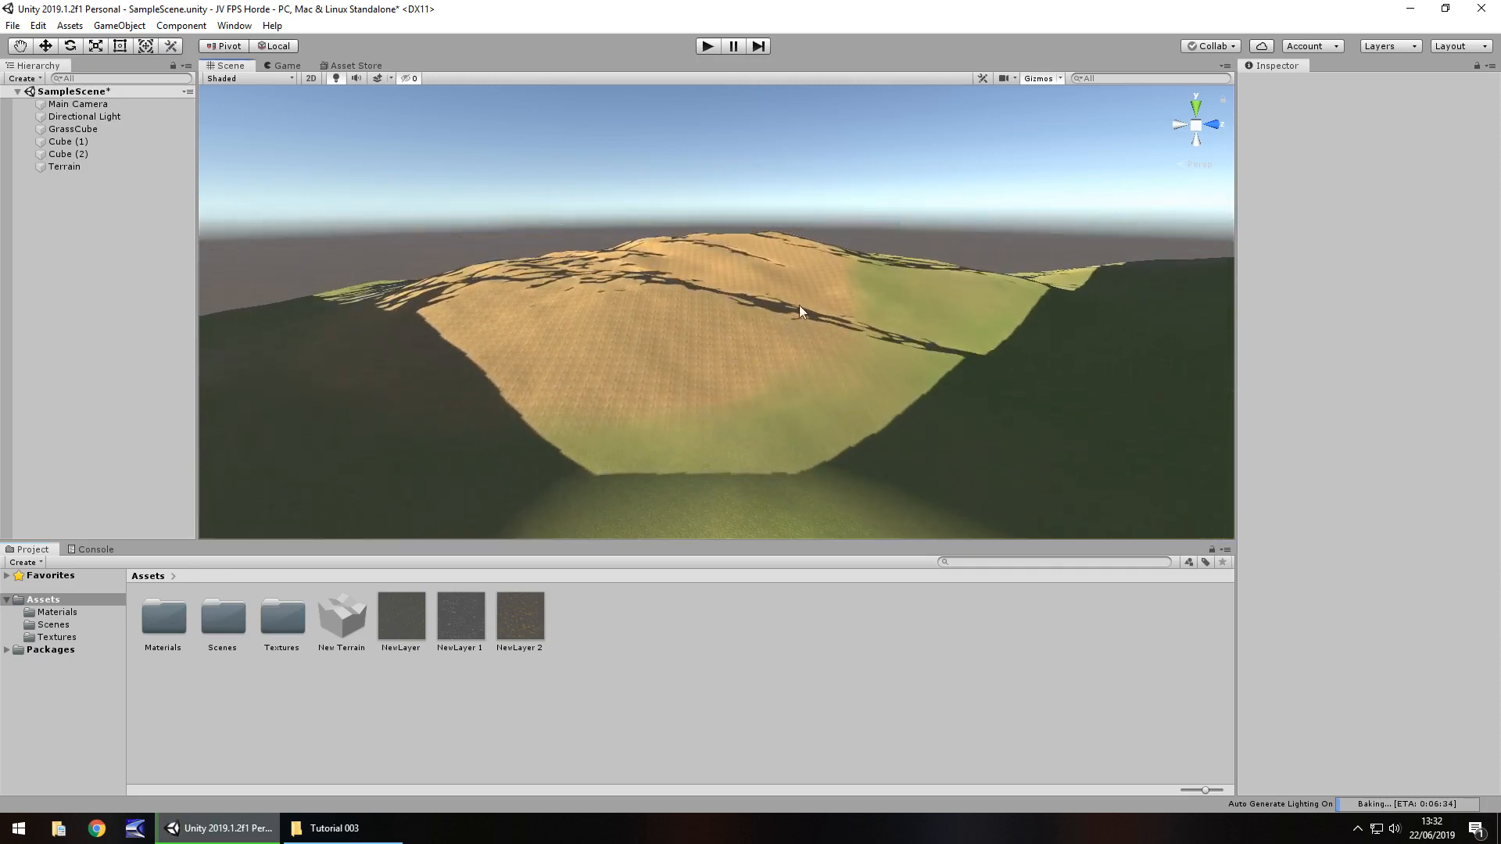